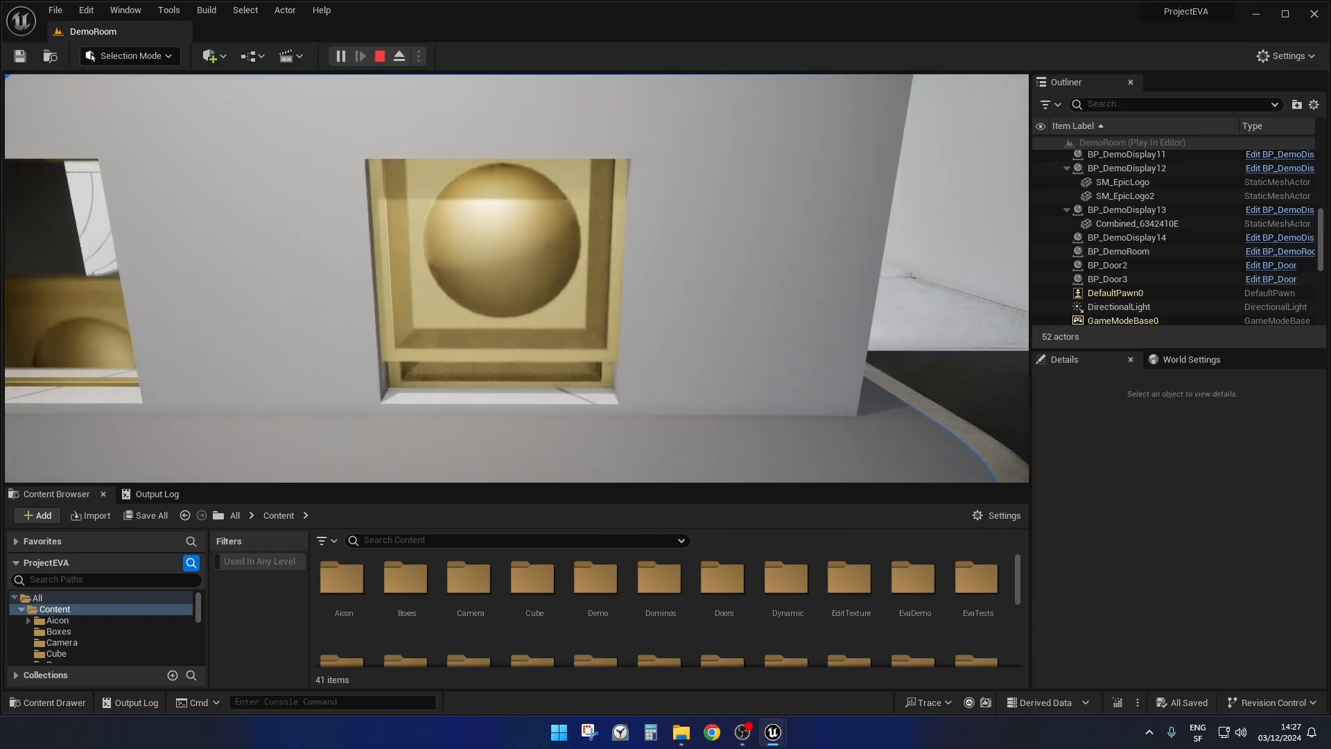
Examine how the two BP control doors open and close by walking up to and away from them, and end the play session.
{"action": "key", "text": "s"}
{"action": "key", "text": "a"}
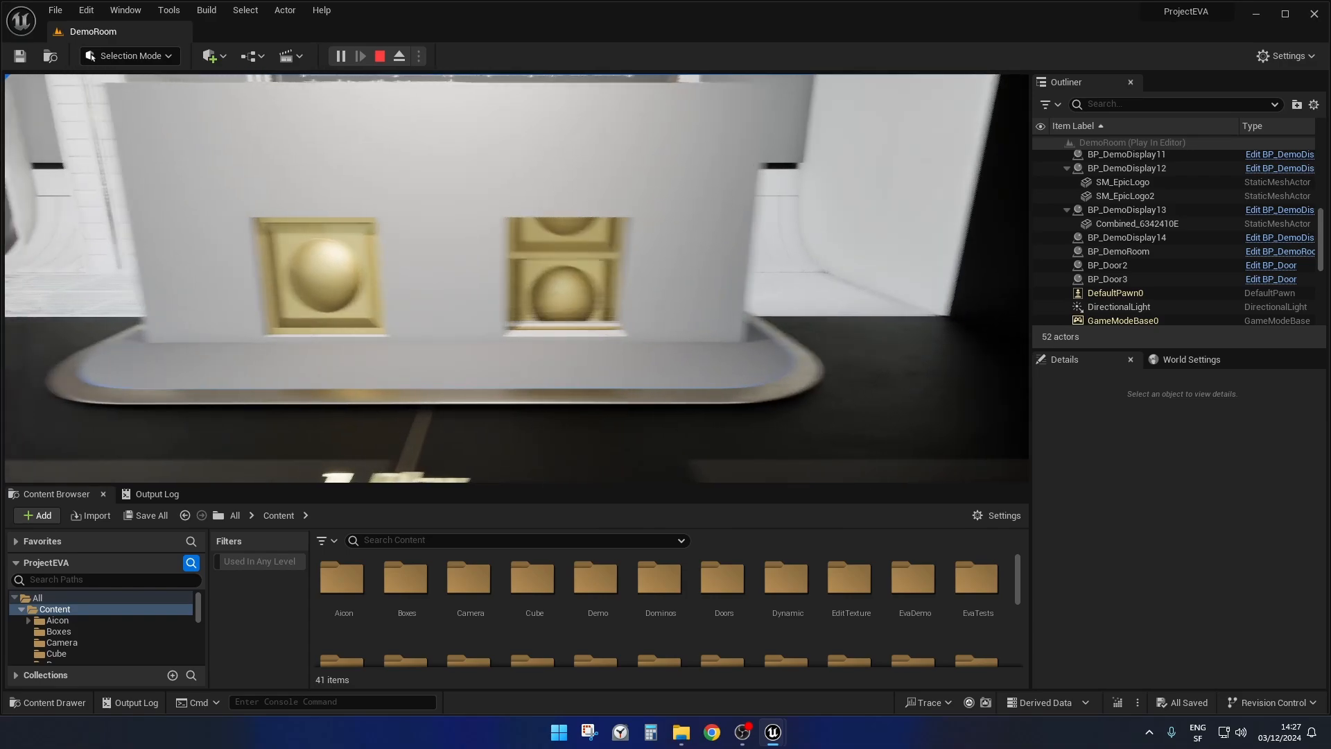
{"action": "key", "text": "w"}
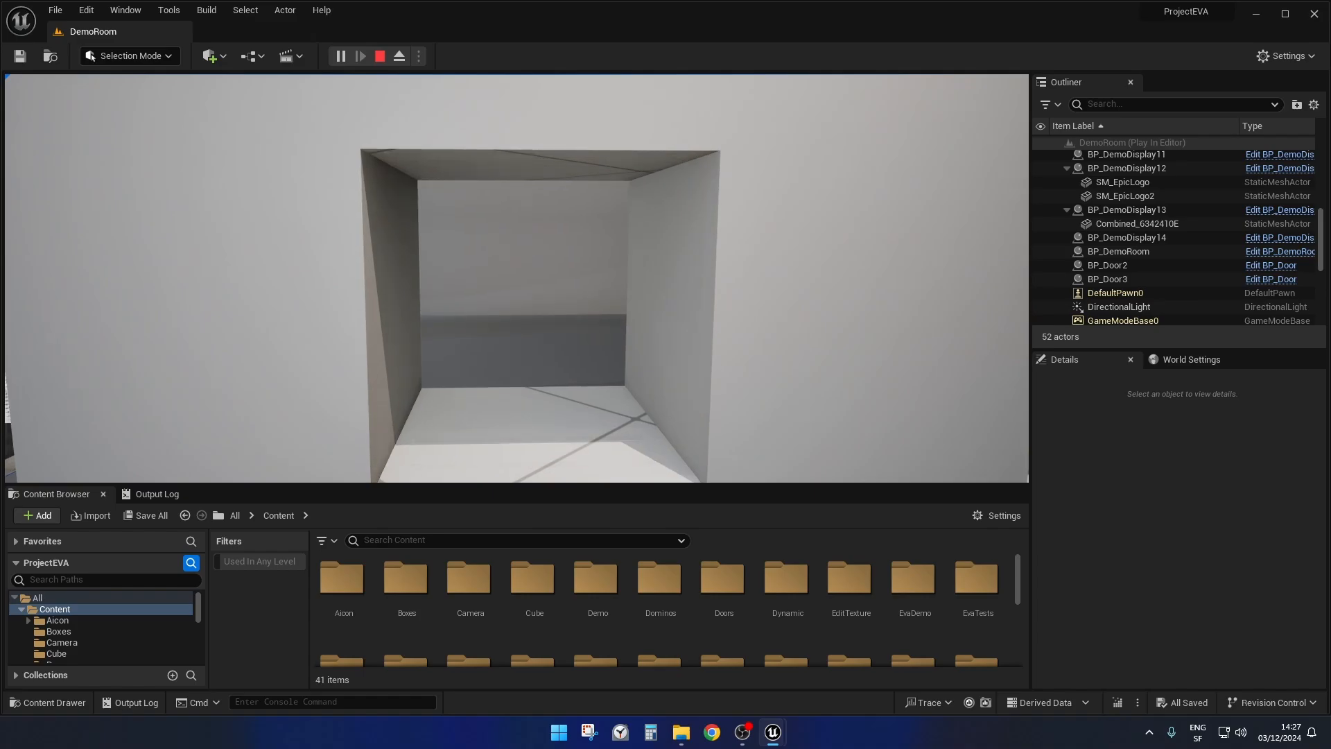
{"action": "key", "text": "s"}
{"action": "key", "text": "d"}
{"action": "key", "text": "w"}
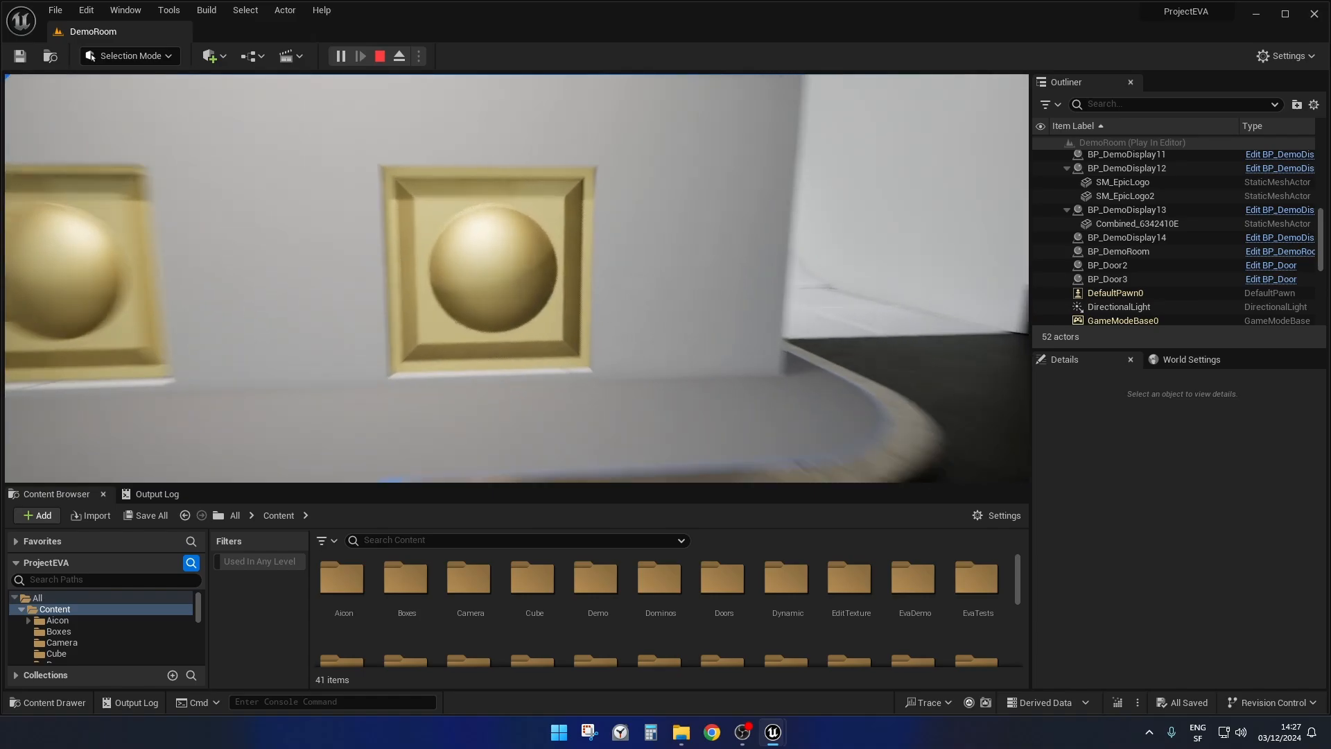
{"action": "key", "text": "s"}
{"action": "key", "text": "s"}
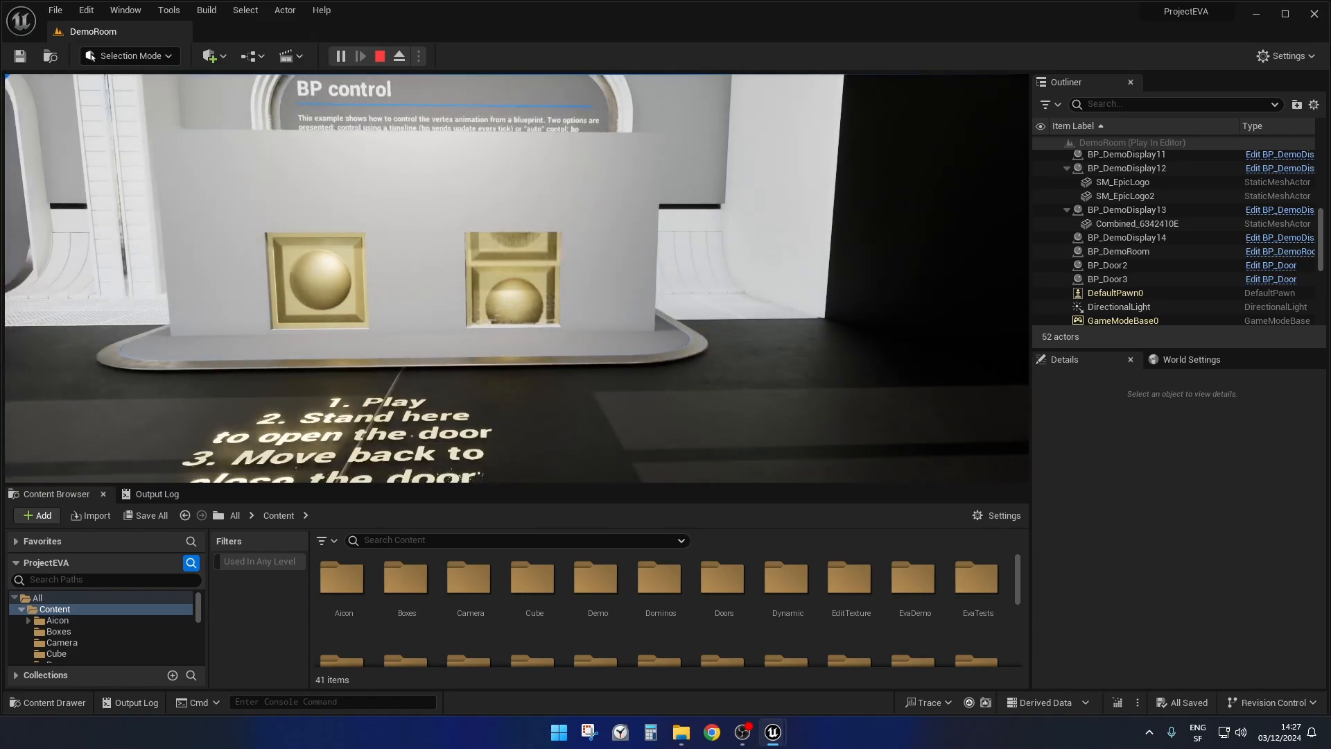
{"action": "key", "text": "w"}
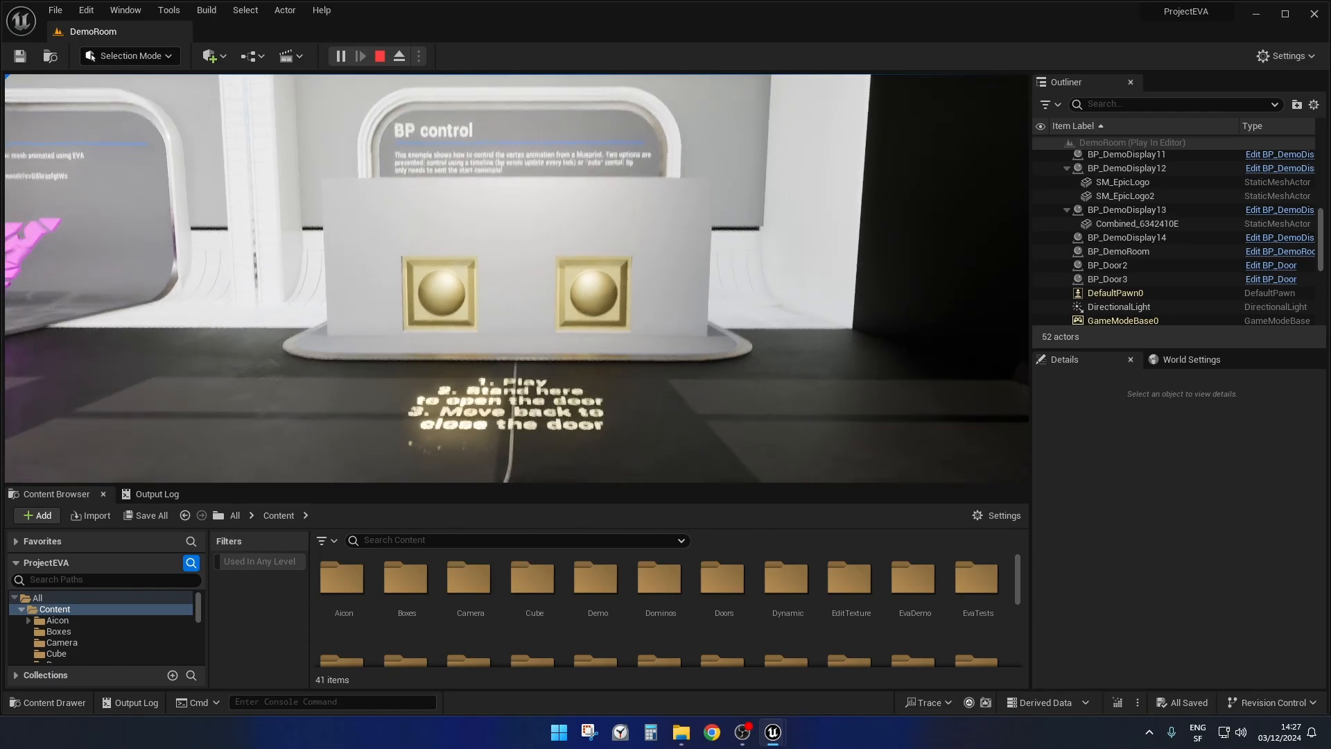
{"action": "key", "text": "s"}
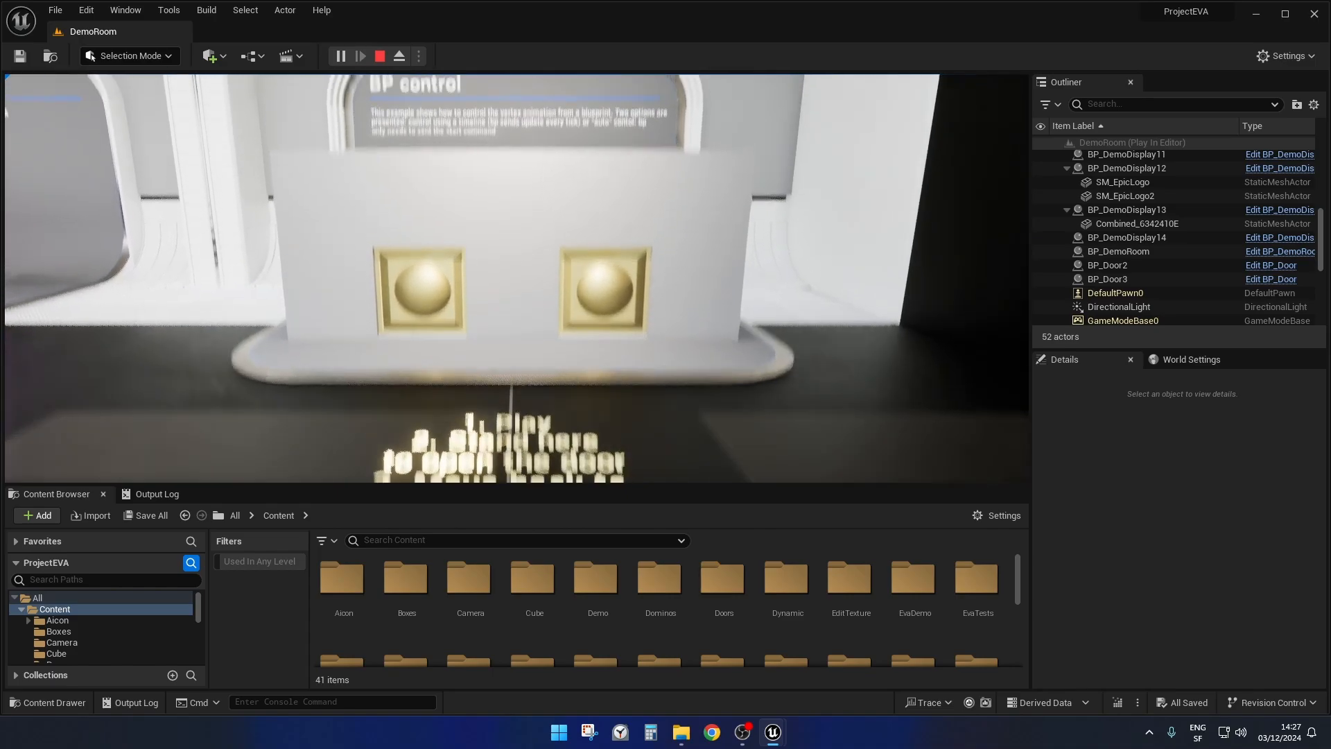
{"action": "key", "text": "w"}
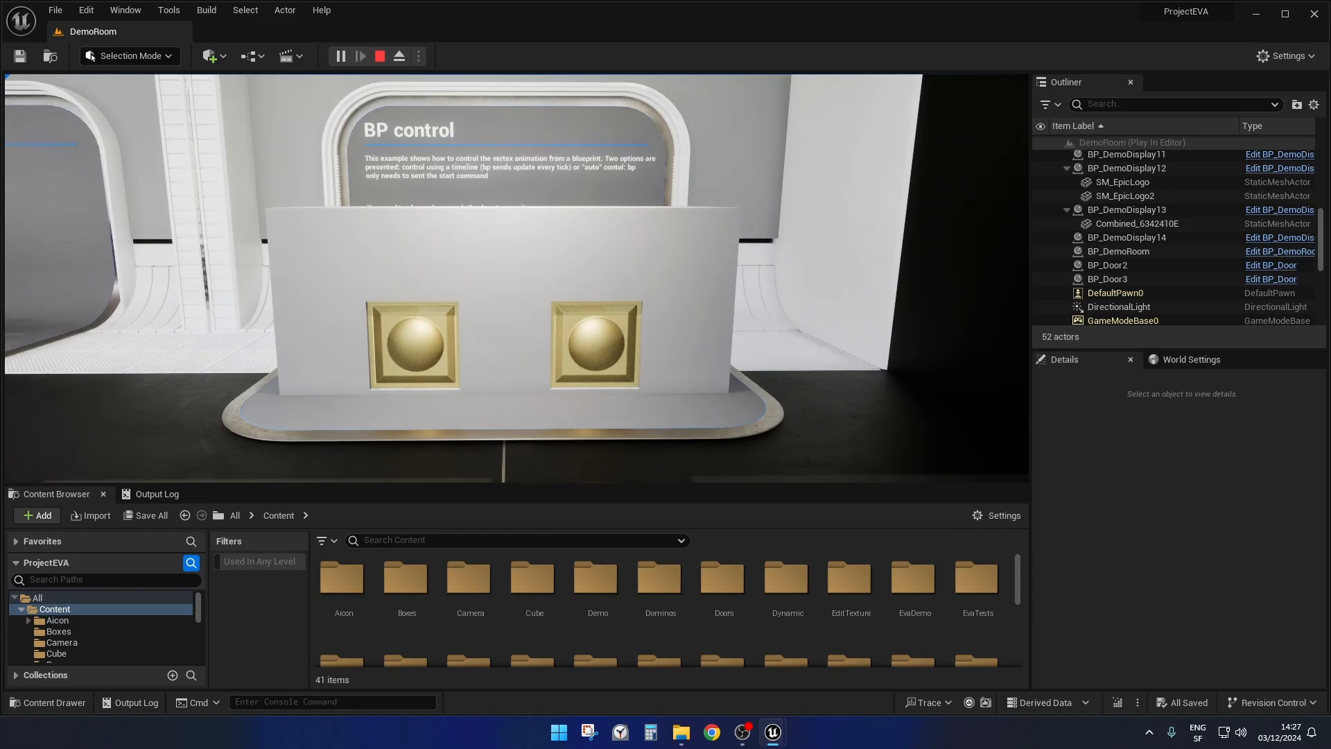
{"action": "key", "text": "Escape"}
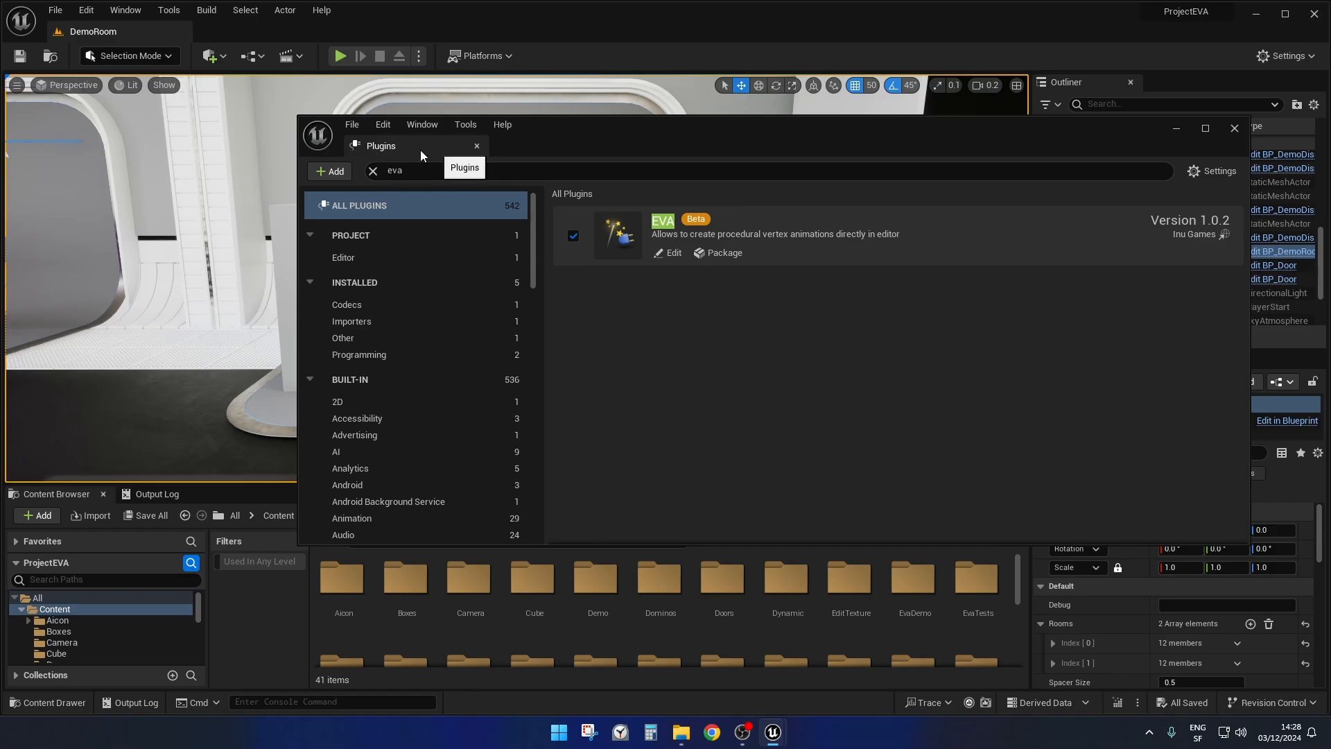
Check the EVA plugin's entry and version in the plugin list, and close the Plugins window.
{"action": "left_click", "coordinate": [387, 170]}
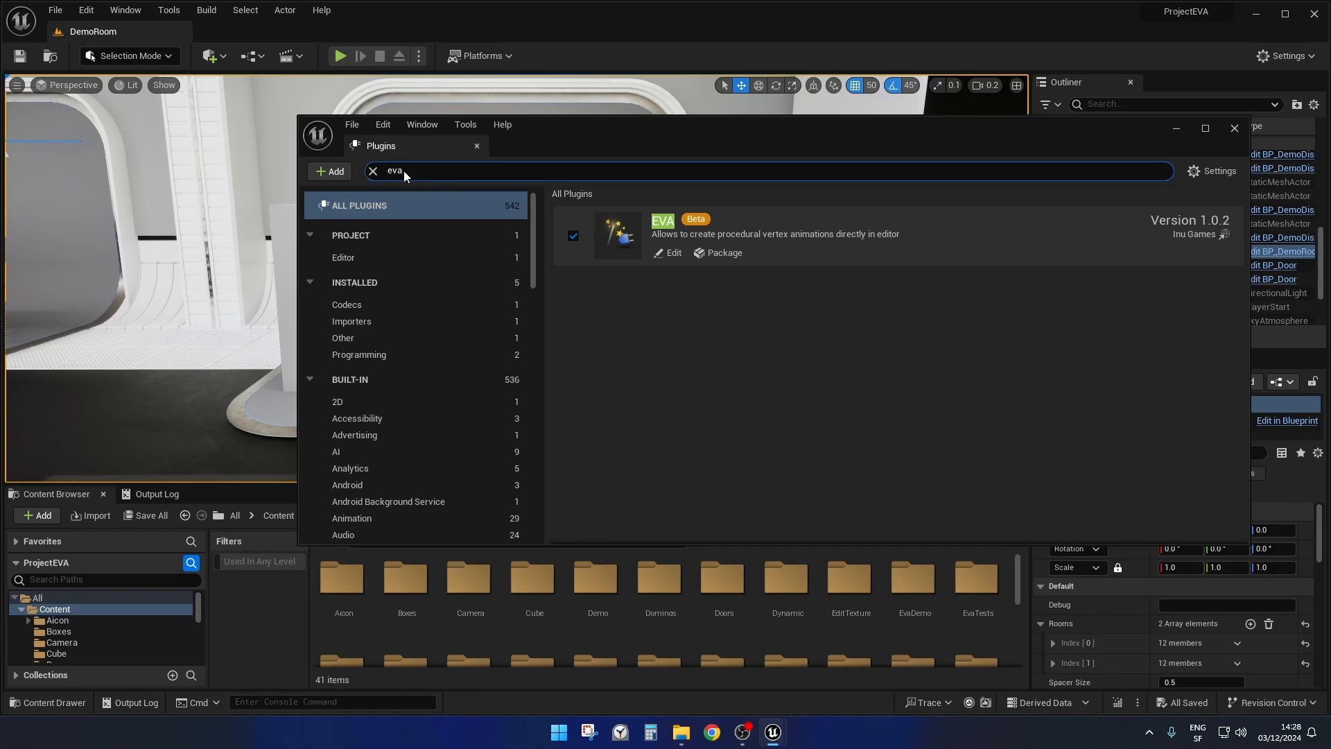
{"action": "left_click", "coordinate": [1207, 221]}
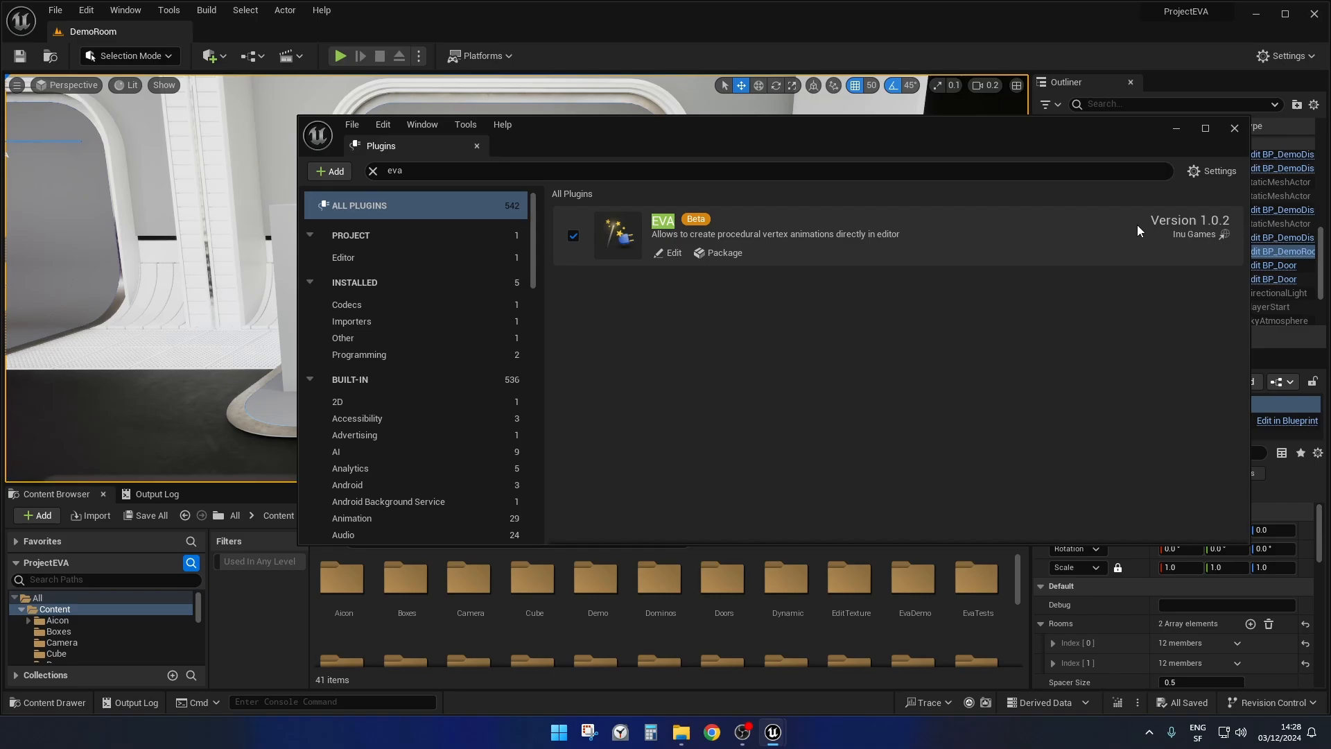
{"action": "left_click", "coordinate": [1235, 130]}
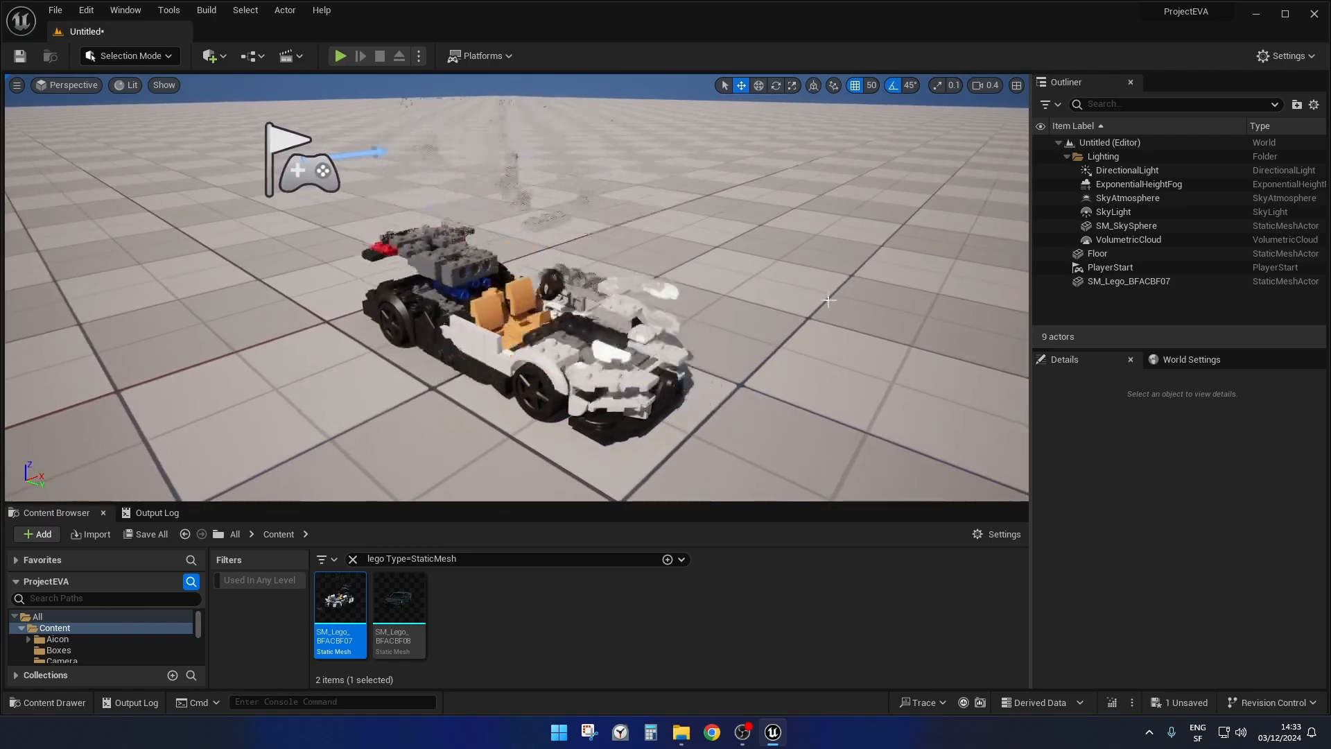
Select the SM_Lego_BFACBF07 car in the level and reset its location to the default 0, 0, 0.
{"action": "left_click", "coordinate": [570, 368]}
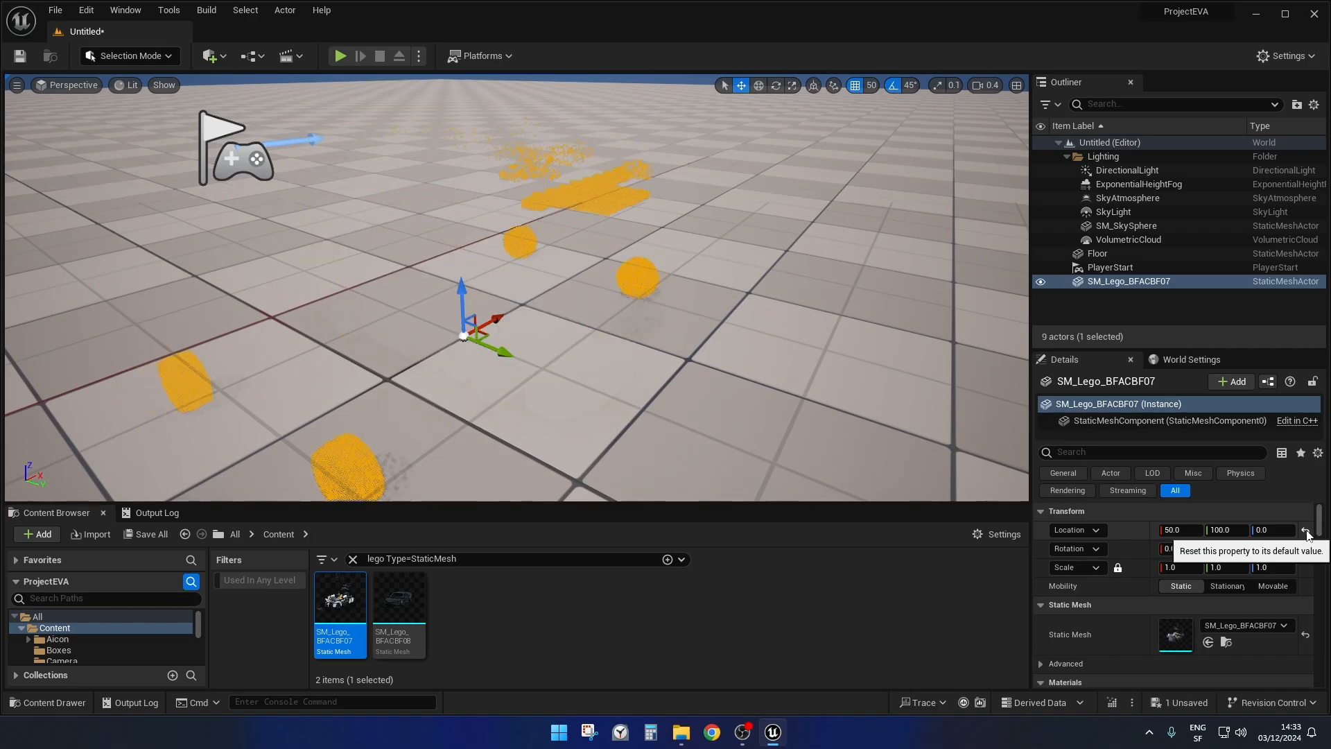
{"action": "left_click", "coordinate": [1306, 531]}
{"action": "right_click_drag", "start_coordinate": [554, 298], "coordinate": [503, 279]}
{"action": "right_click_drag", "start_coordinate": [643, 345], "coordinate": [617, 320]}
Turn on game view and open the E.V.A Pivot Painter 2 tool in Modeling Mode for the Lego car.
{"action": "key", "text": "g"}
{"action": "key", "text": "shift+5"}
{"action": "left_click", "coordinate": [25, 493]}
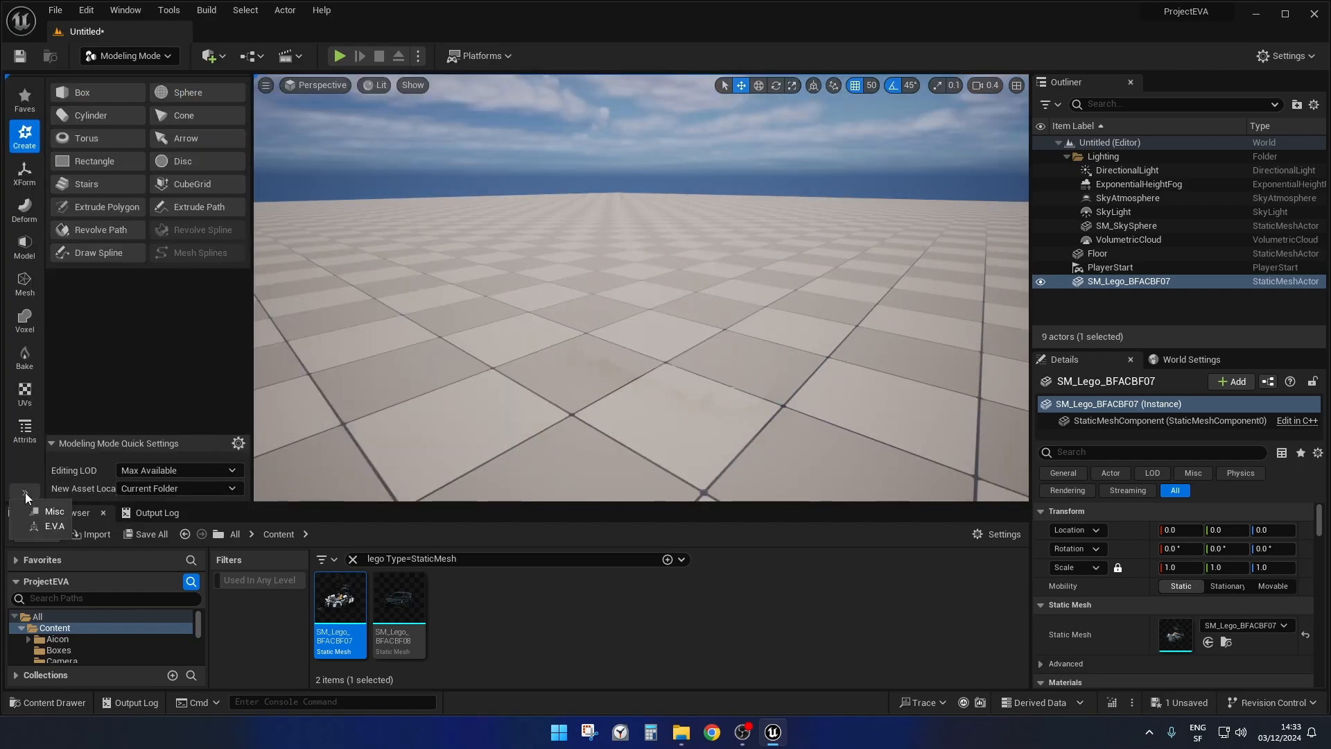
{"action": "left_click", "coordinate": [44, 527]}
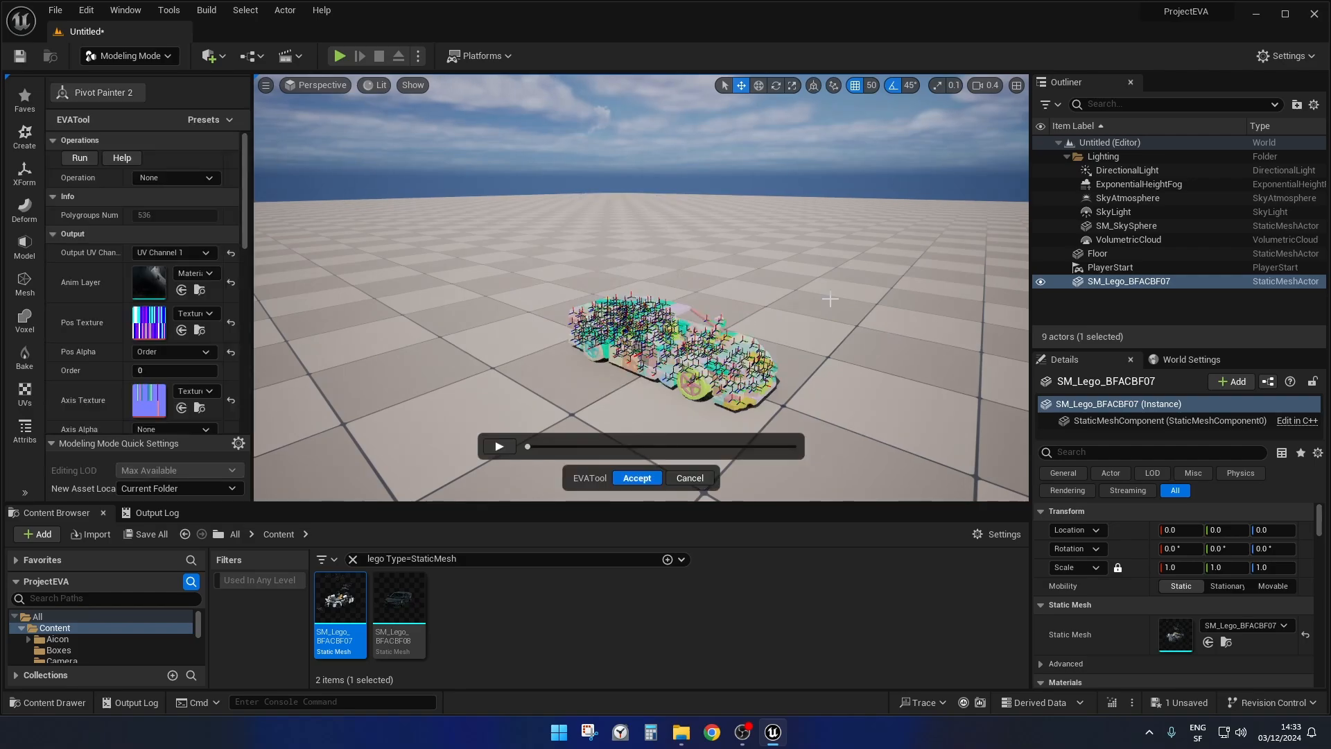
{"action": "right_click_drag", "start_coordinate": [642, 287], "coordinate": [611, 299]}
{"action": "mouse_move", "coordinate": [503, 186]}
{"action": "right_mouse_down"}
{"action": "mouse_move", "coordinate": [500, 170]}
{"action": "mouse_move", "coordinate": [503, 186]}
{"action": "right_mouse_up"}
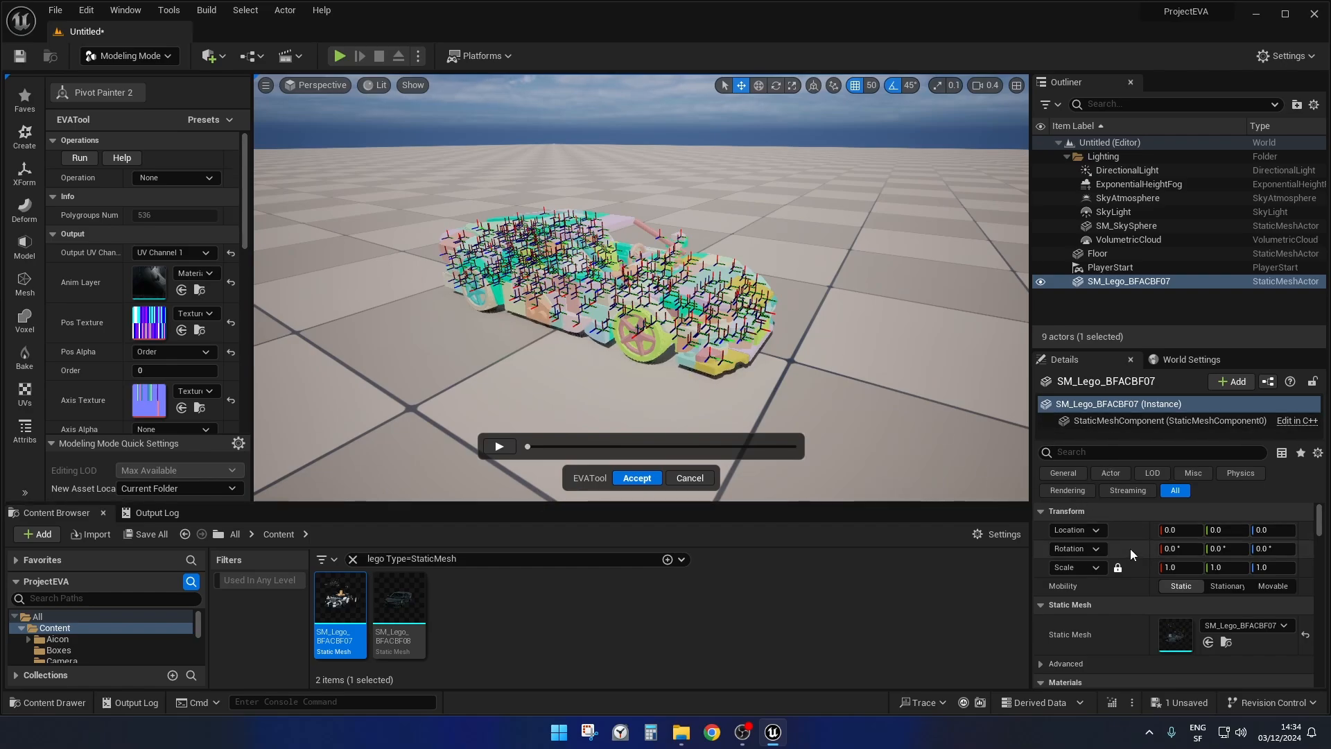
Examine the material elements assigned to the Lego car mesh.
{"action": "scroll", "coordinate": [1131, 546], "scroll_direction": "down", "scroll_amount": 3}
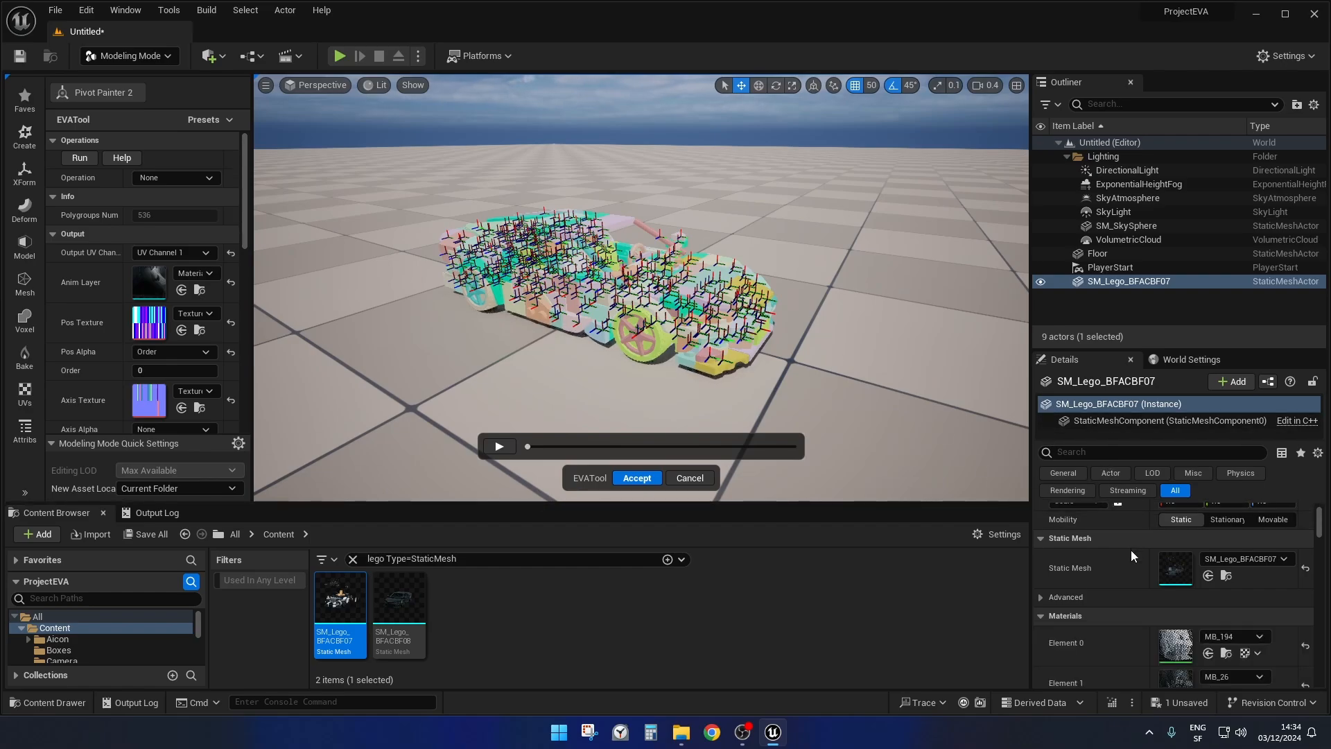
{"action": "scroll", "coordinate": [1120, 561], "scroll_direction": "down", "scroll_amount": 5}
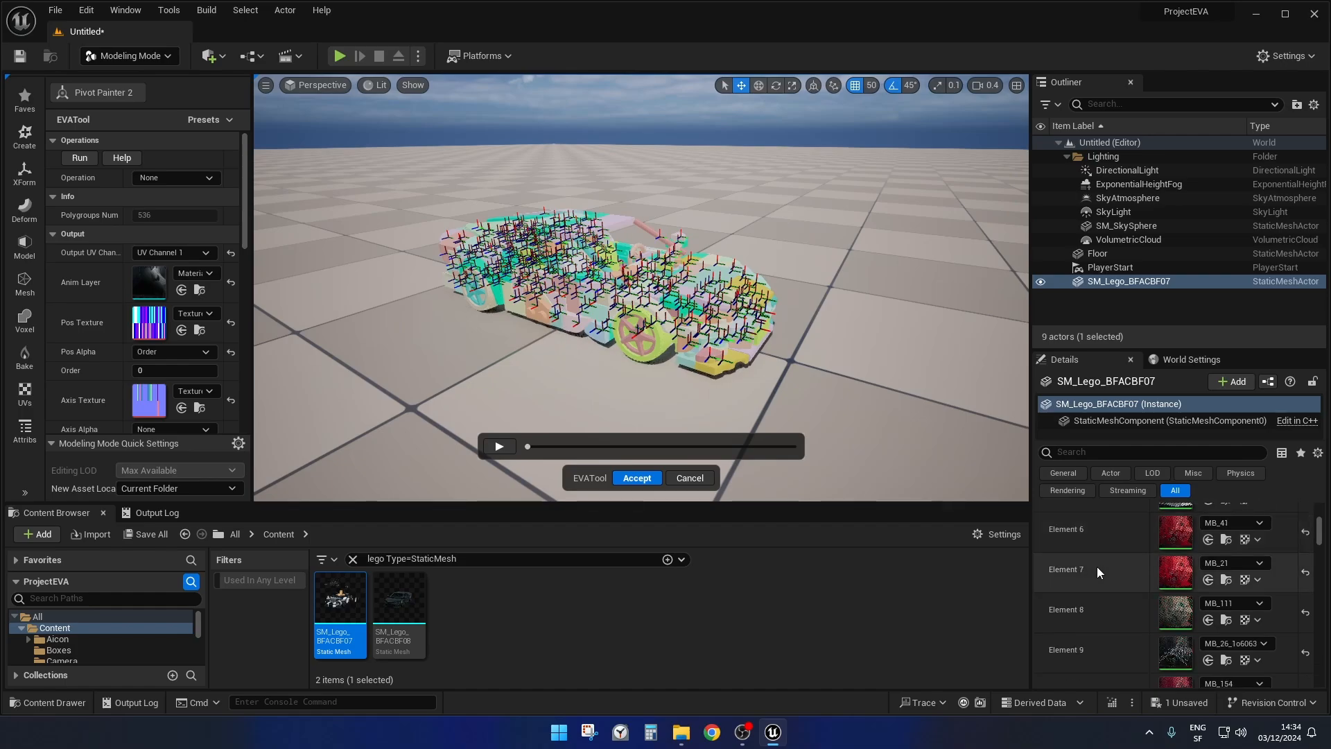
{"action": "scroll", "coordinate": [1101, 585], "scroll_direction": "up", "scroll_amount": 3}
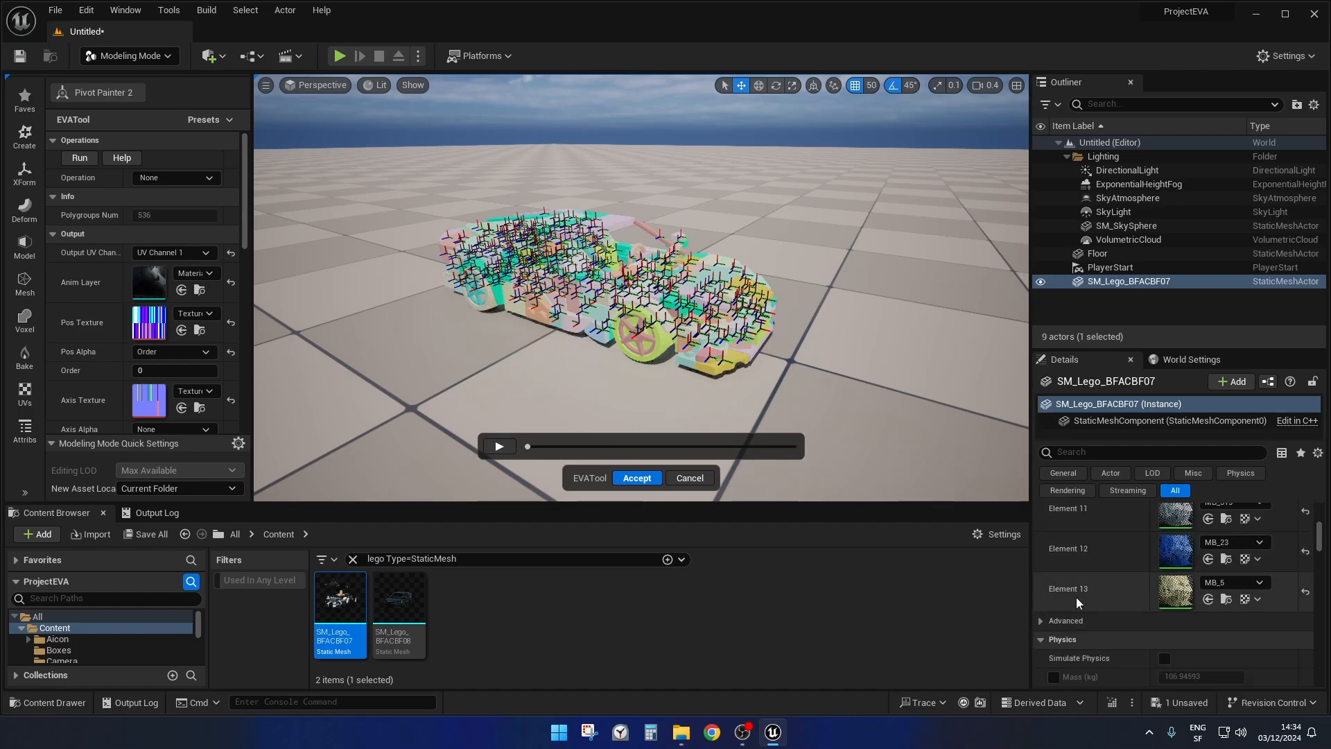
{"action": "scroll", "coordinate": [1112, 598], "scroll_direction": "up", "scroll_amount": 4}
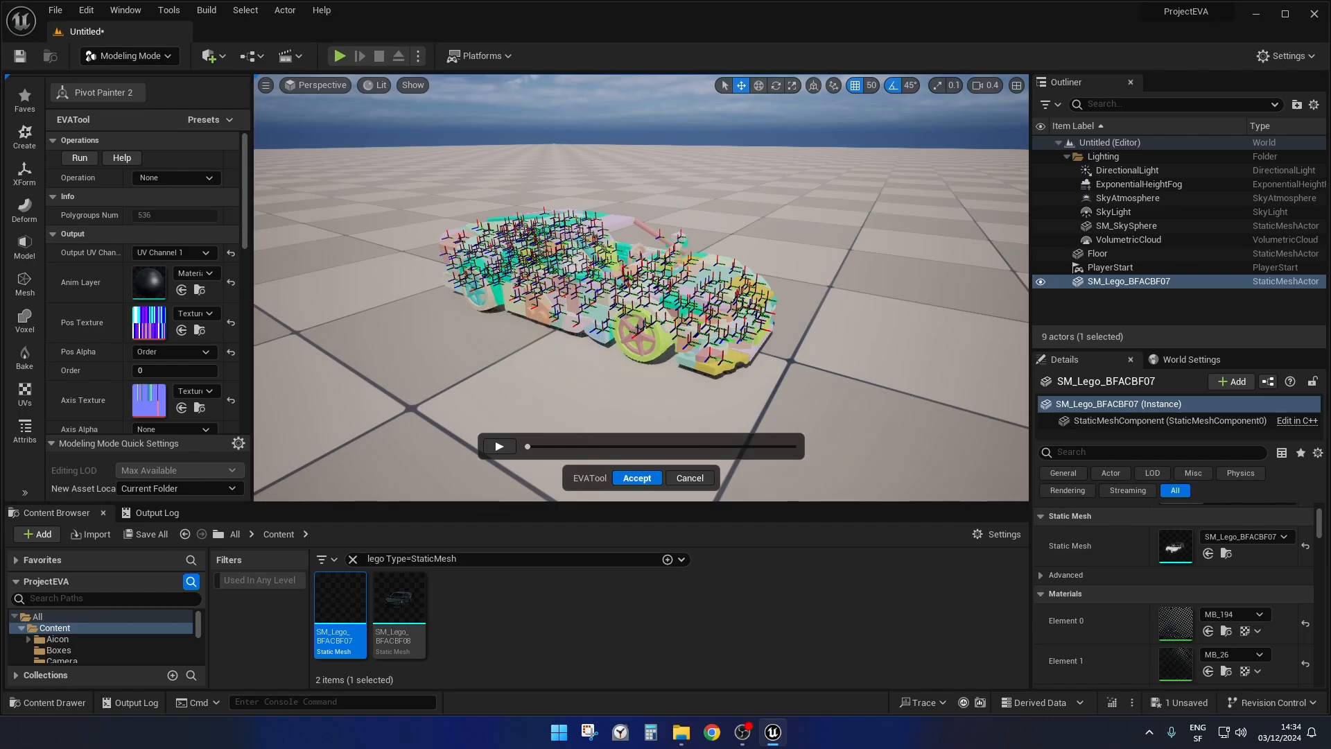
Select the pivot of the car's near front wheel and move its transform panel to a clear area of the viewport.
{"action": "right_click_drag", "start_coordinate": [907, 279], "coordinate": [842, 292]}
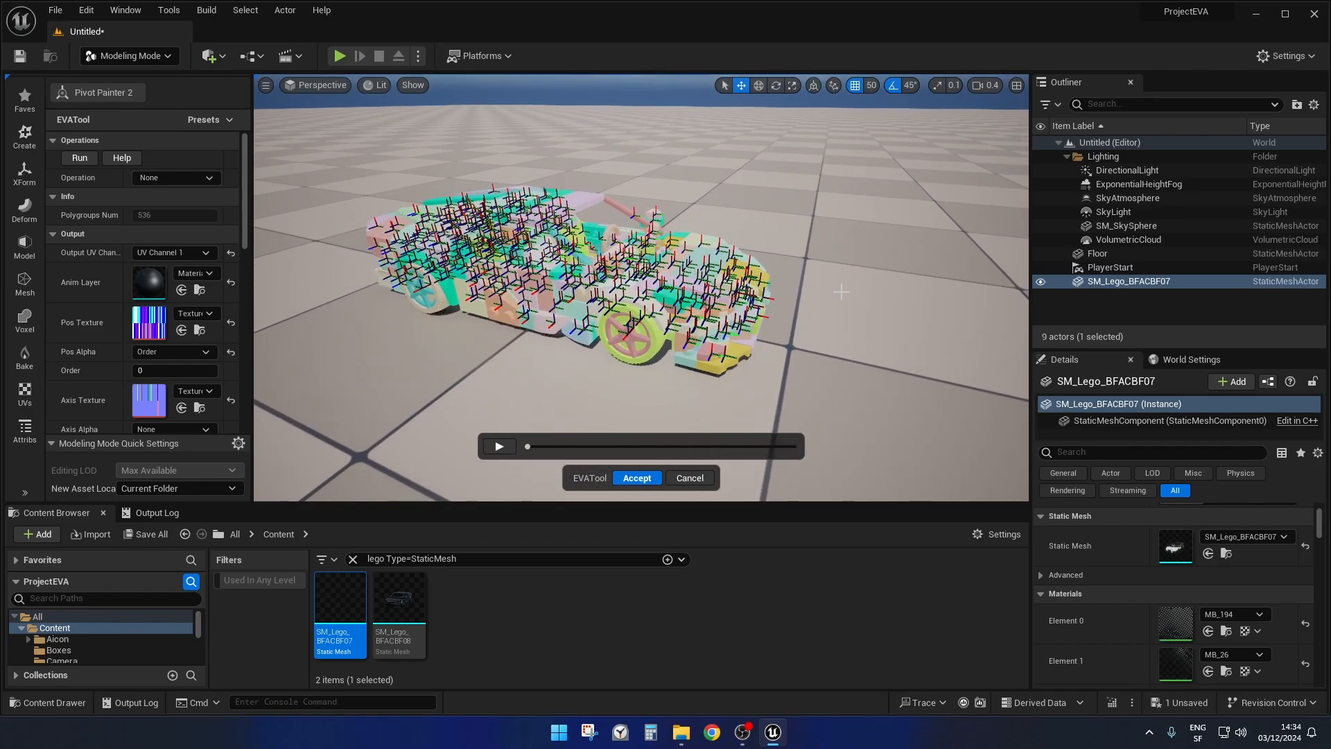
{"action": "left_click", "coordinate": [653, 360]}
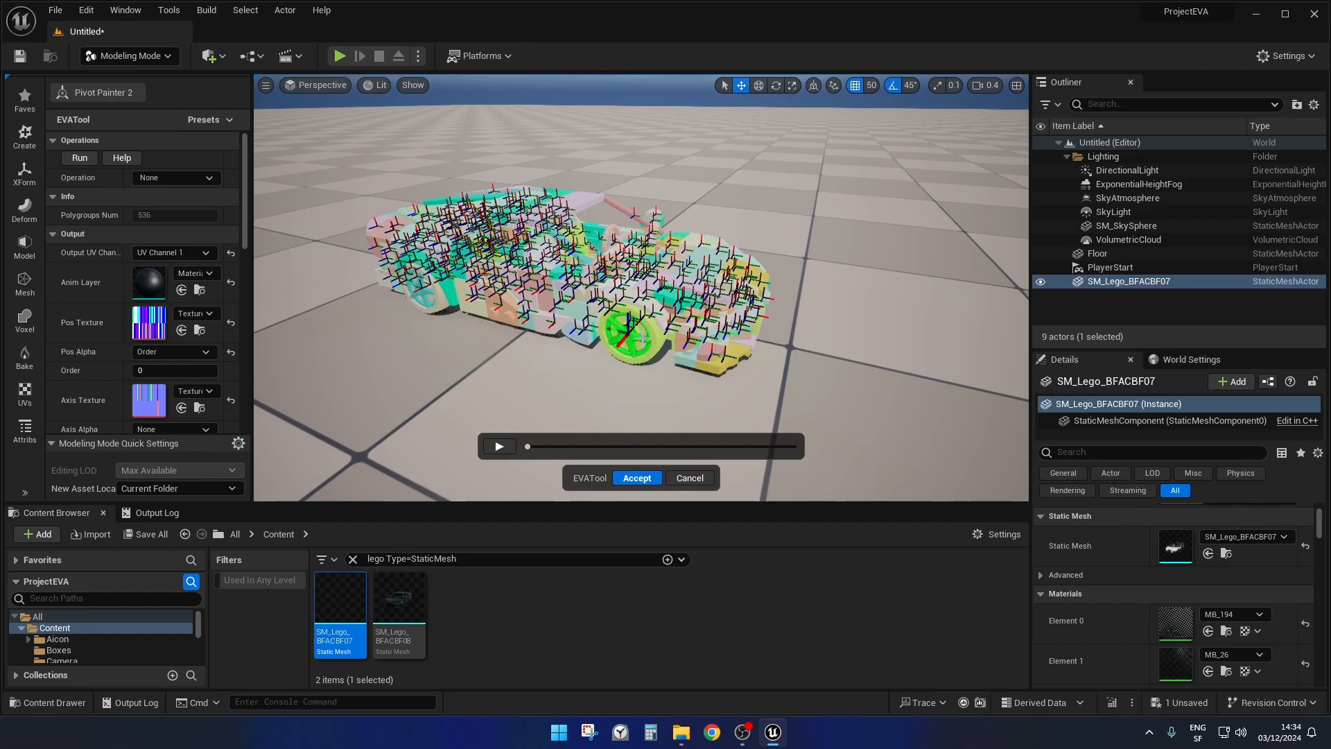
{"action": "left_click", "coordinate": [640, 339]}
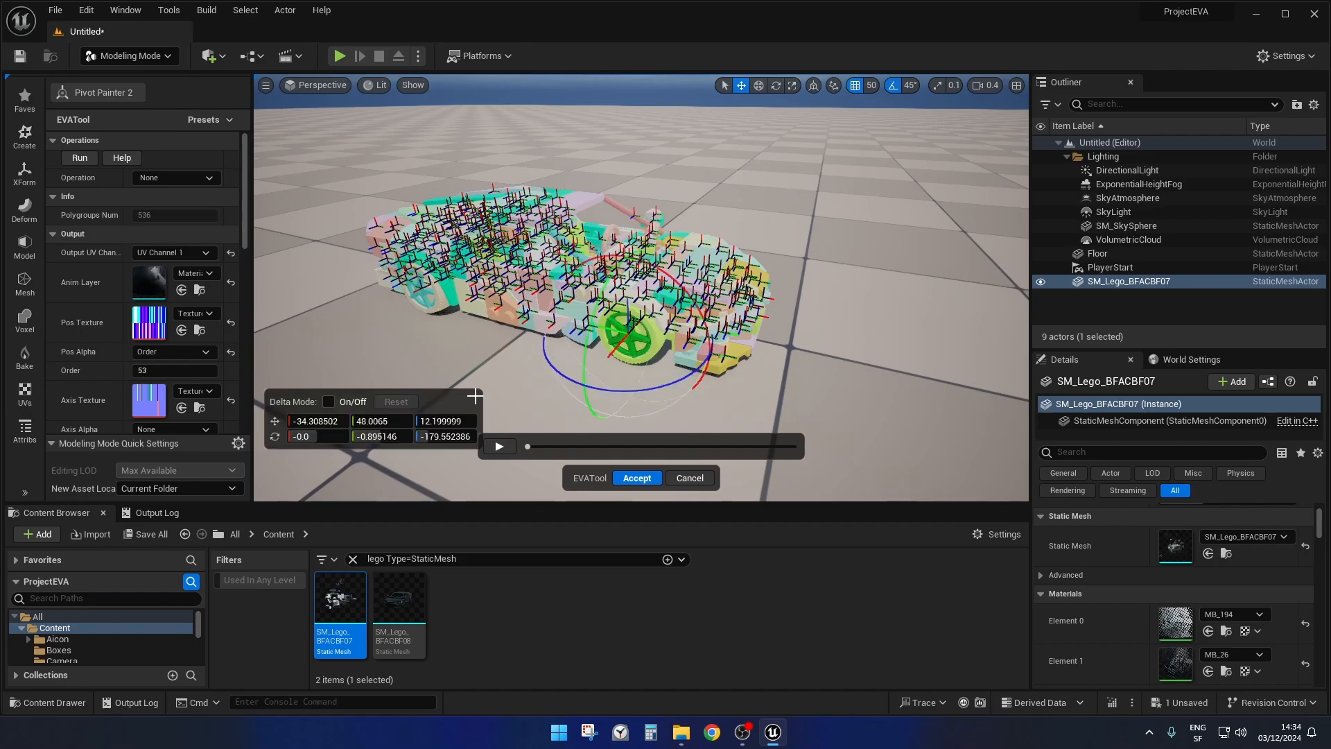
{"action": "left_click_drag", "start_coordinate": [442, 378], "coordinate": [881, 161]}
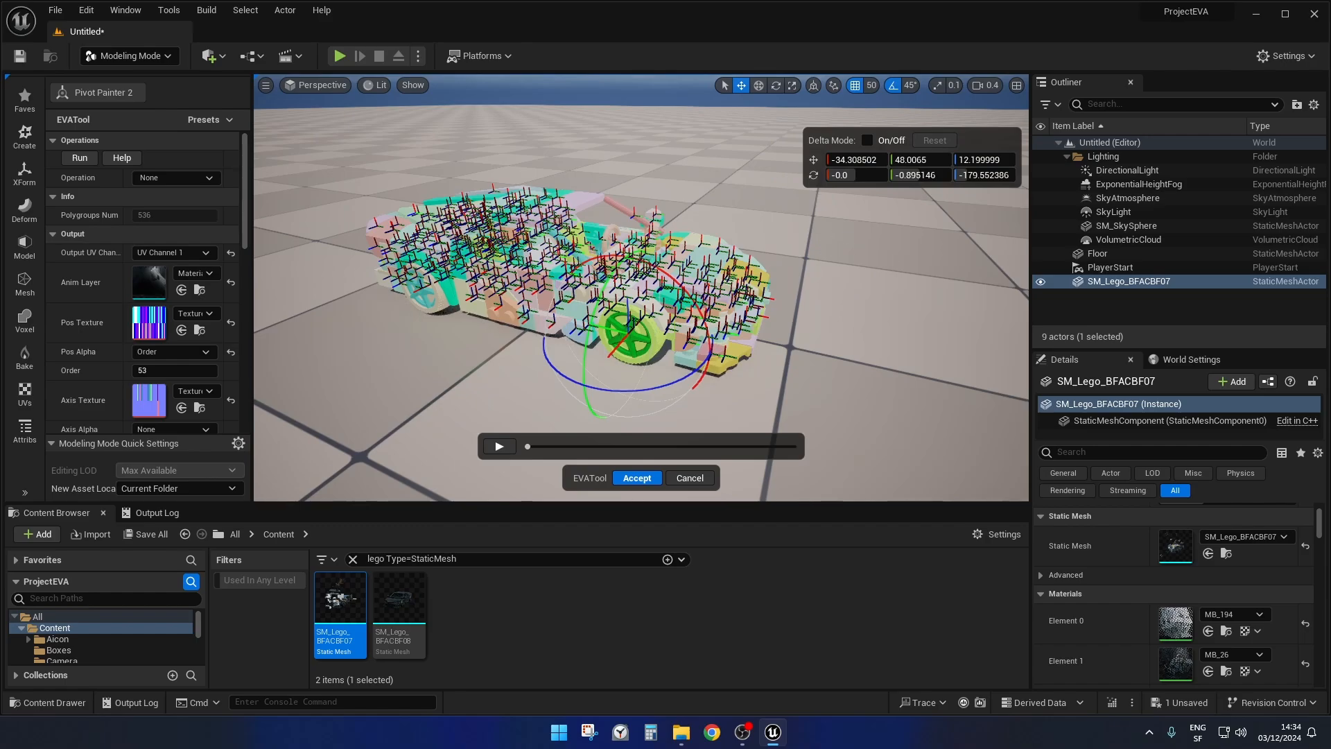
Set the selected front wheel pivot's Z rotation to -180.
{"action": "mouse_move", "coordinate": [892, 264]}
{"action": "right_mouse_down"}
{"action": "mouse_move", "coordinate": [917, 255]}
{"action": "mouse_move", "coordinate": [893, 264]}
{"action": "right_mouse_up"}
{"action": "key", "text": "w"}
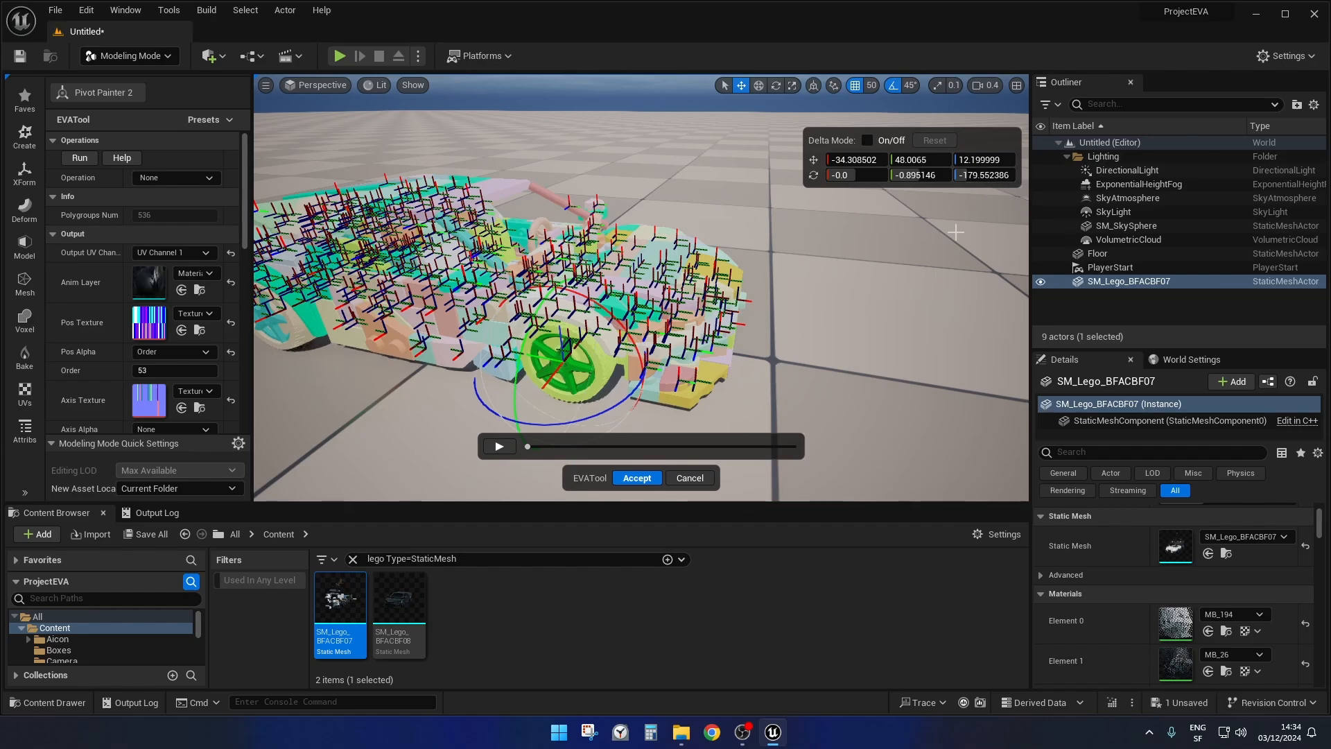
{"action": "left_click", "coordinate": [987, 176]}
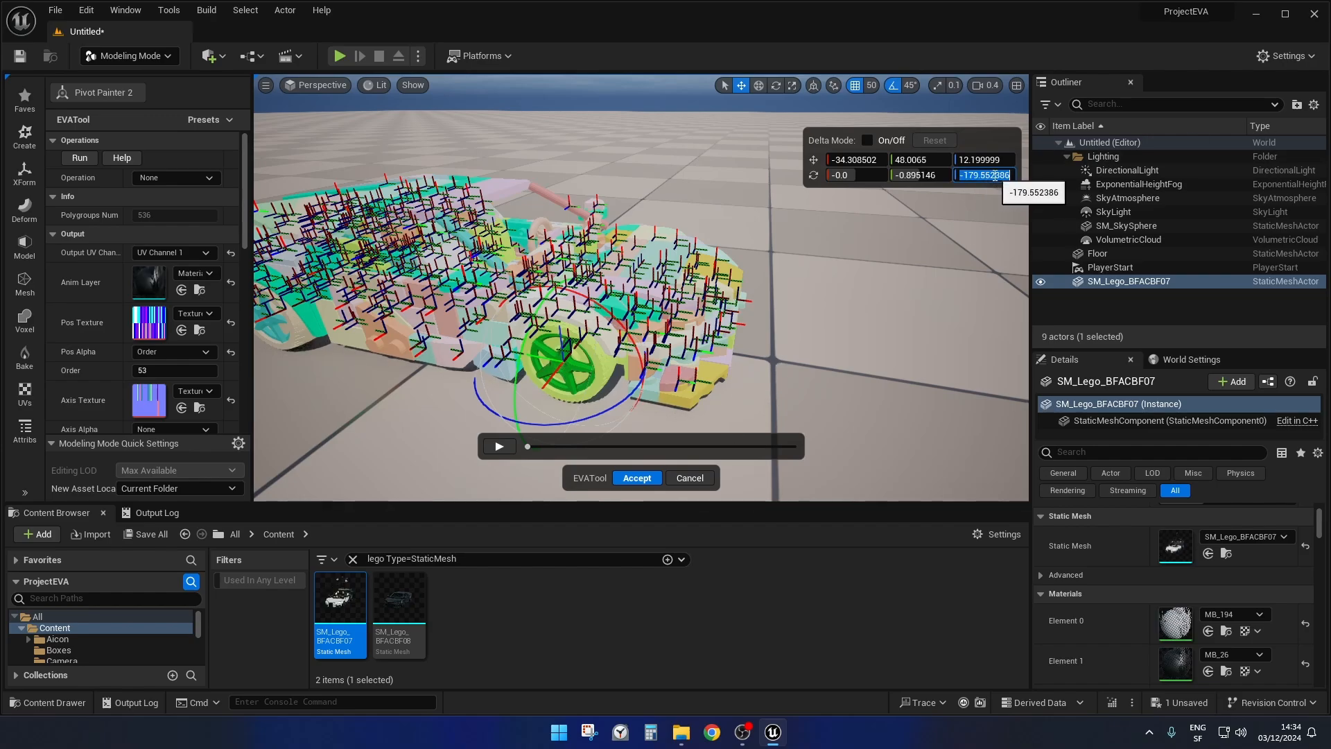
{"action": "key", "text": "Return"}
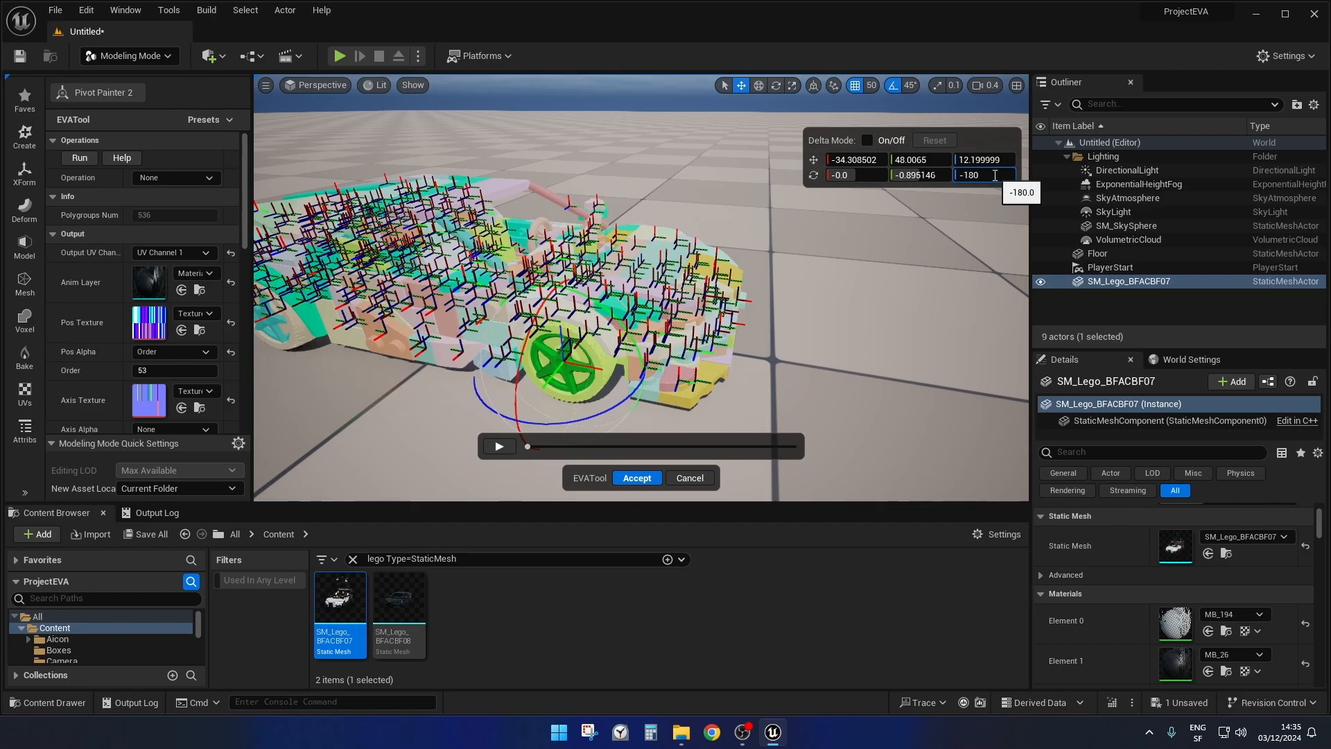
{"action": "key", "text": "Return"}
Inspect the wheel's pivot gizmo and the surrounding pivots from several angles, shifting the transform panel within the viewport.
{"action": "right_click_drag", "start_coordinate": [901, 294], "coordinate": [892, 305]}
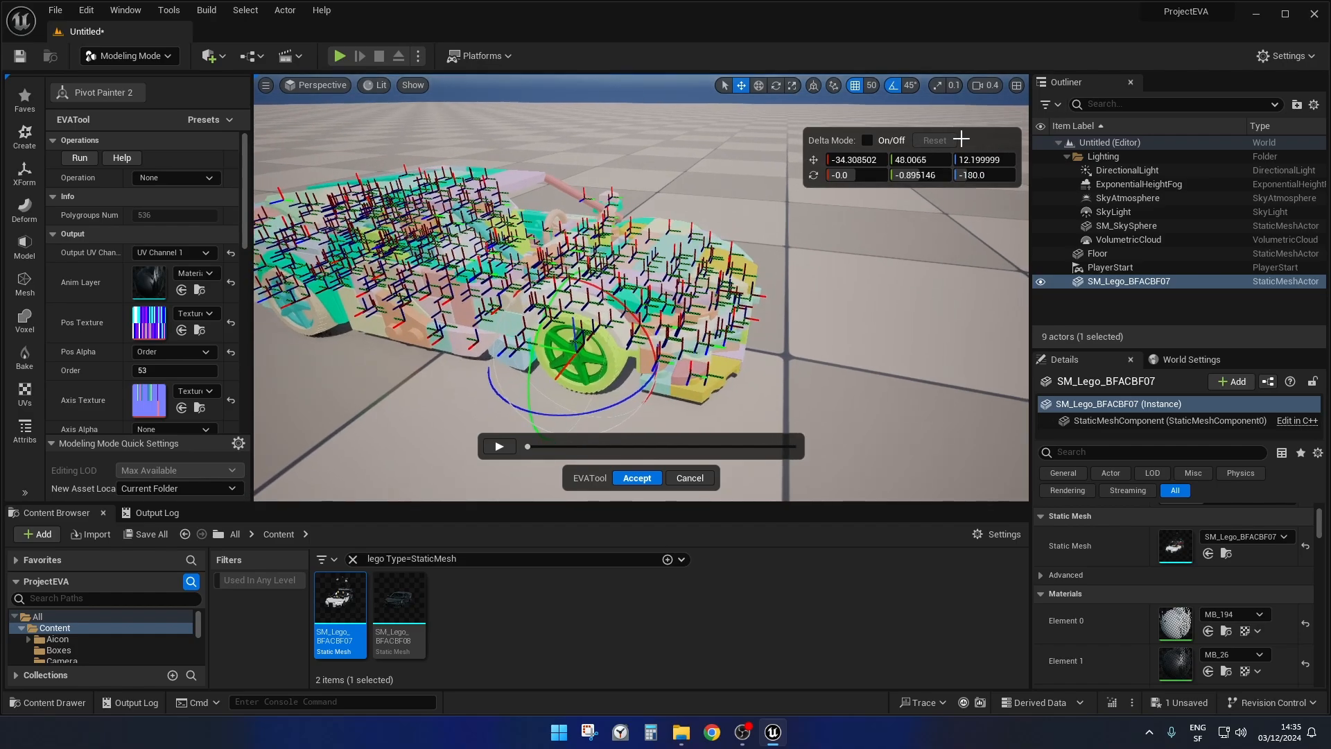
{"action": "left_click_drag", "start_coordinate": [947, 131], "coordinate": [943, 136]}
{"action": "right_click_drag", "start_coordinate": [904, 280], "coordinate": [907, 282]}
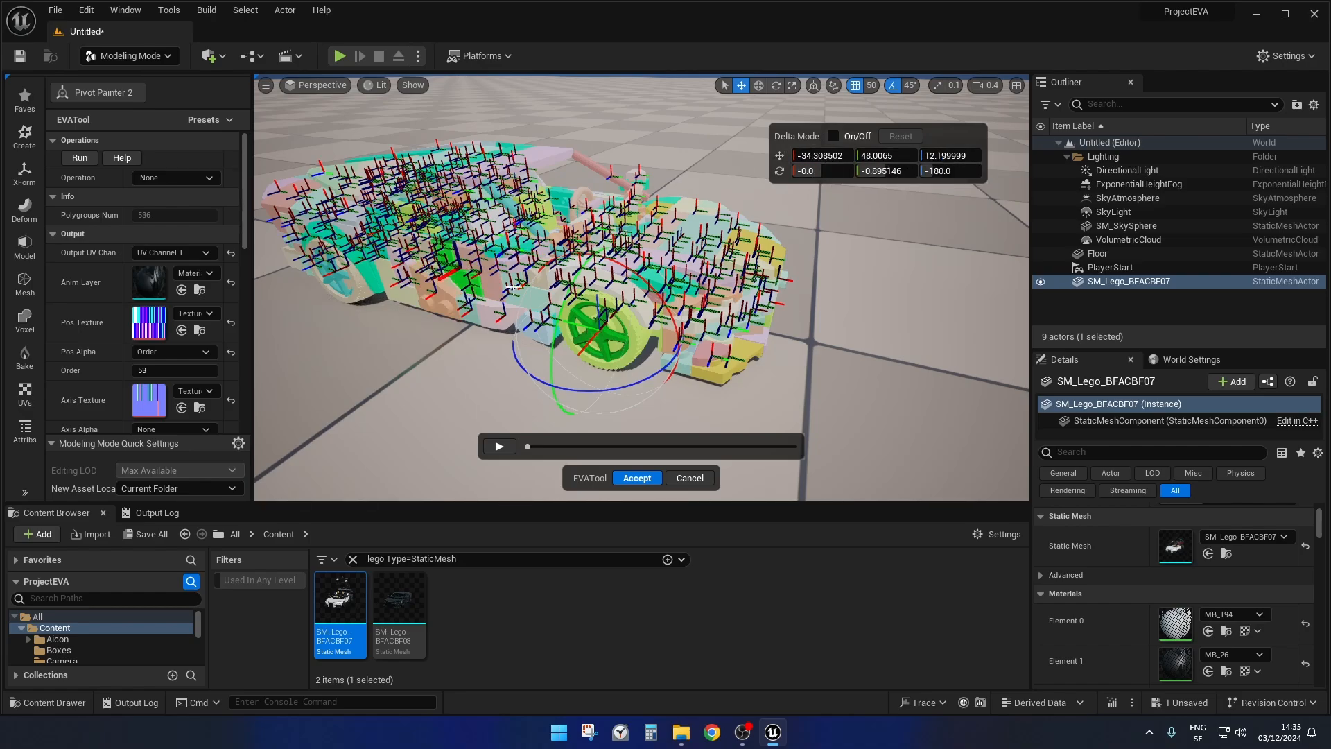
{"action": "scroll", "coordinate": [1179, 589], "scroll_direction": "up", "scroll_amount": 2}
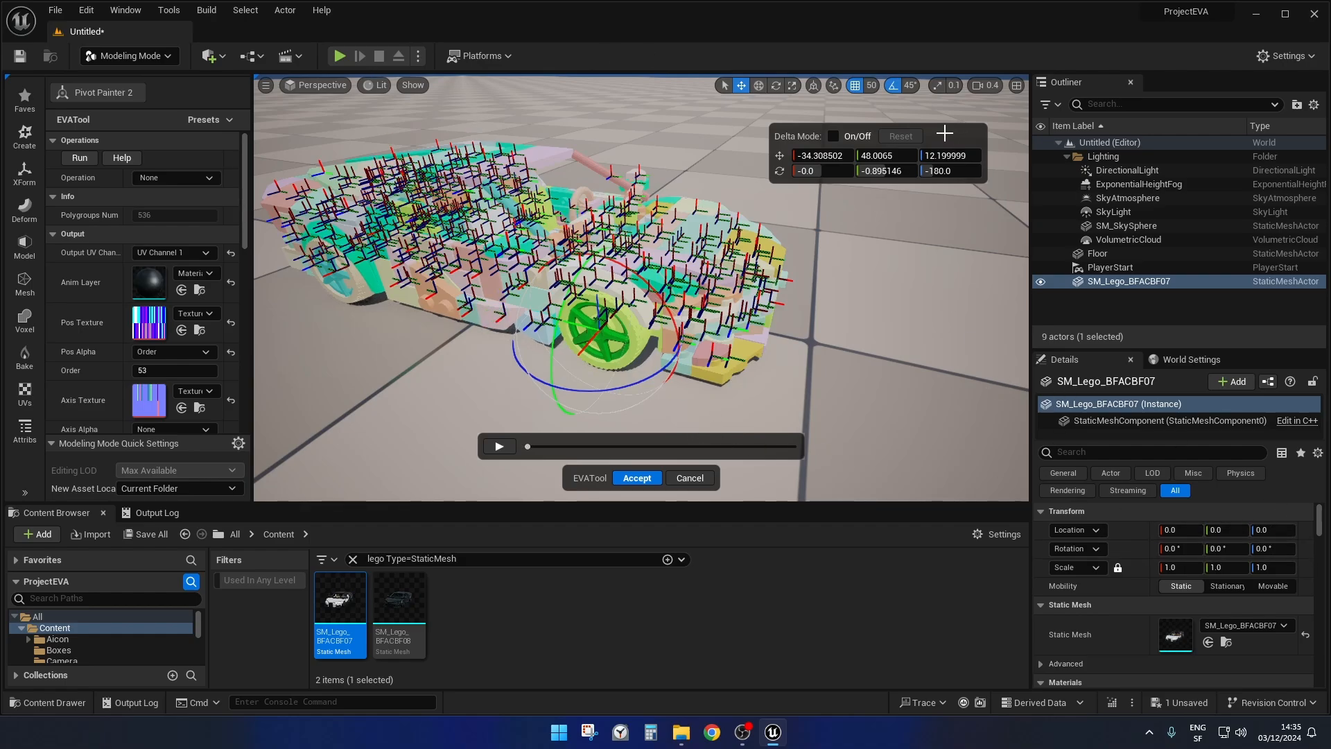
{"action": "left_click_drag", "start_coordinate": [945, 133], "coordinate": [969, 125]}
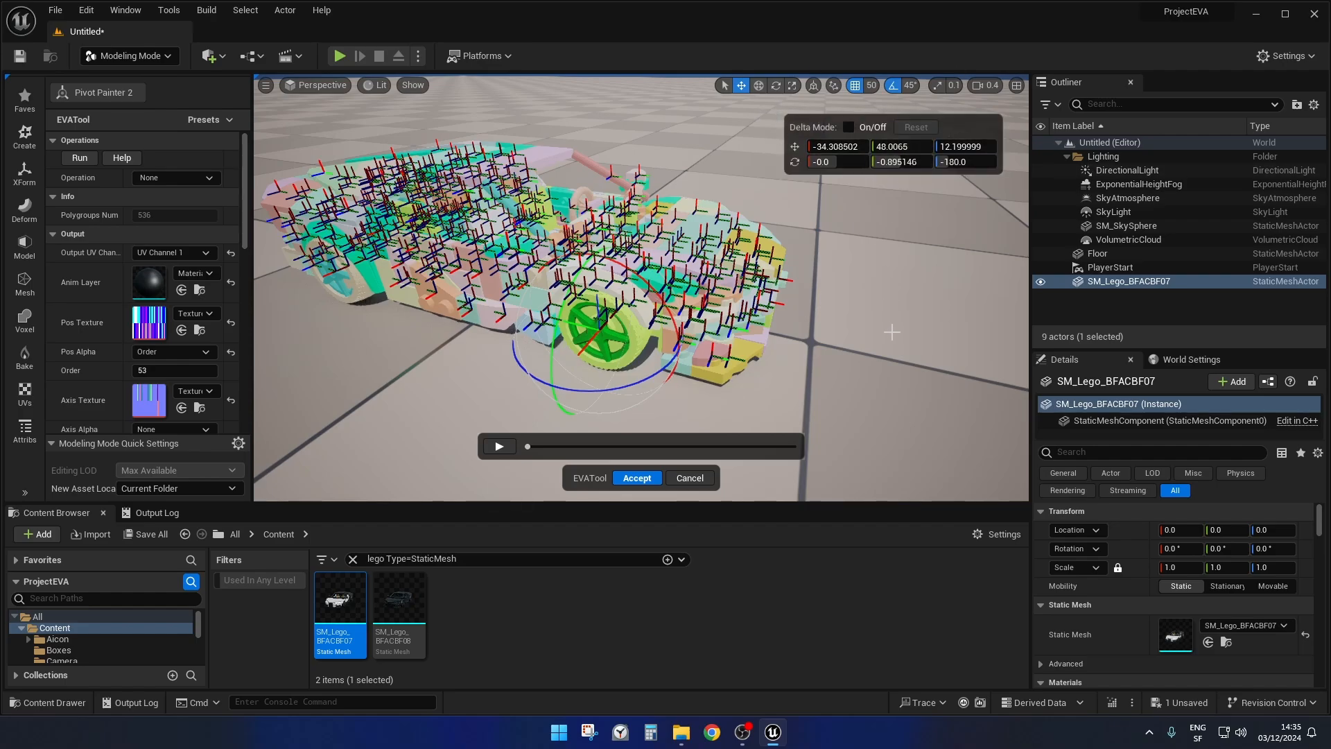
{"action": "mouse_move", "coordinate": [892, 332]}
{"action": "right_mouse_down"}
{"action": "mouse_move", "coordinate": [892, 344]}
{"action": "mouse_move", "coordinate": [898, 312]}
{"action": "mouse_move", "coordinate": [907, 318]}
{"action": "right_mouse_up"}
{"action": "key", "text": "s"}
{"action": "key", "text": "w"}
{"action": "mouse_move", "coordinate": [857, 343]}
{"action": "right_mouse_down"}
{"action": "mouse_move", "coordinate": [858, 316]}
{"action": "mouse_move", "coordinate": [858, 344]}
{"action": "right_mouse_up"}
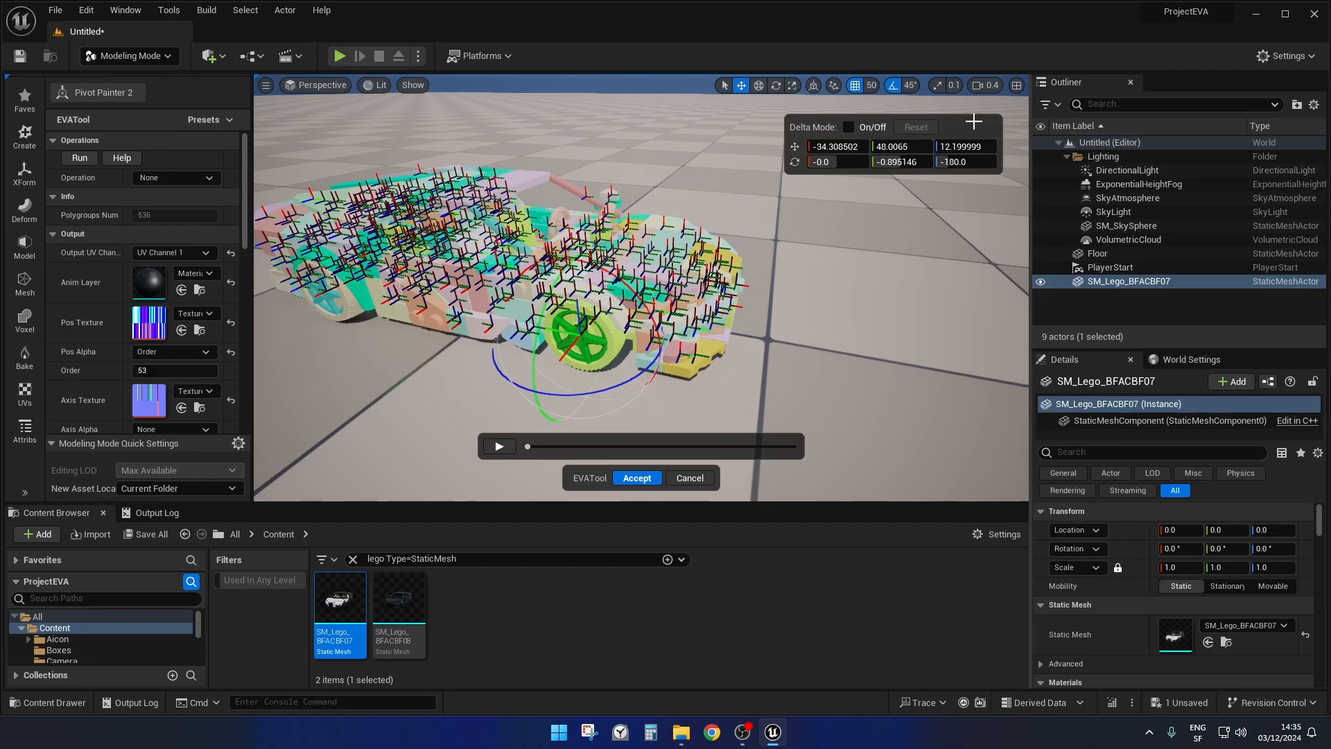
{"action": "mouse_move", "coordinate": [972, 122]}
{"action": "left_mouse_down"}
{"action": "mouse_move", "coordinate": [1184, 111]}
{"action": "mouse_move", "coordinate": [1014, 137]}
{"action": "mouse_move", "coordinate": [967, 129]}
{"action": "left_mouse_up"}
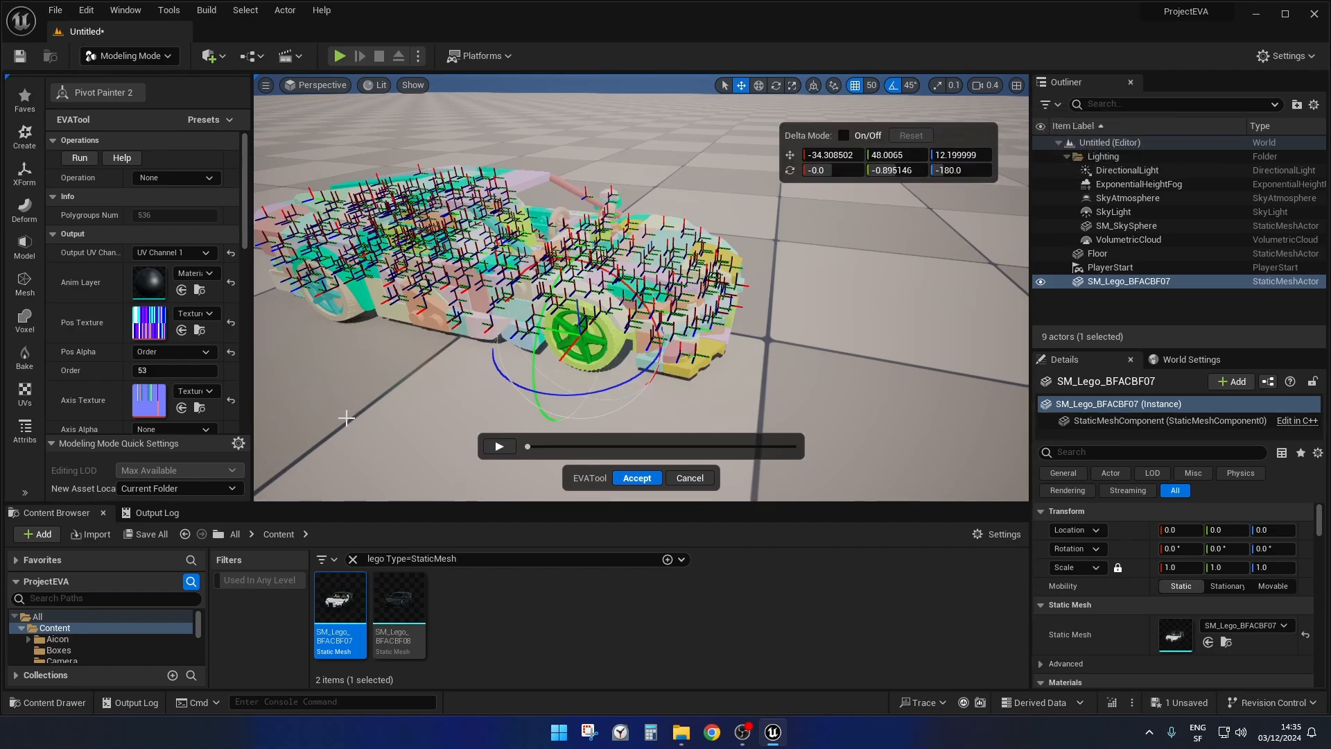
Hide the gizmo's numerical transform panel through the modeling mode's quick settings.
{"action": "left_click", "coordinate": [238, 445]}
{"action": "mouse_move", "coordinate": [313, 499]}
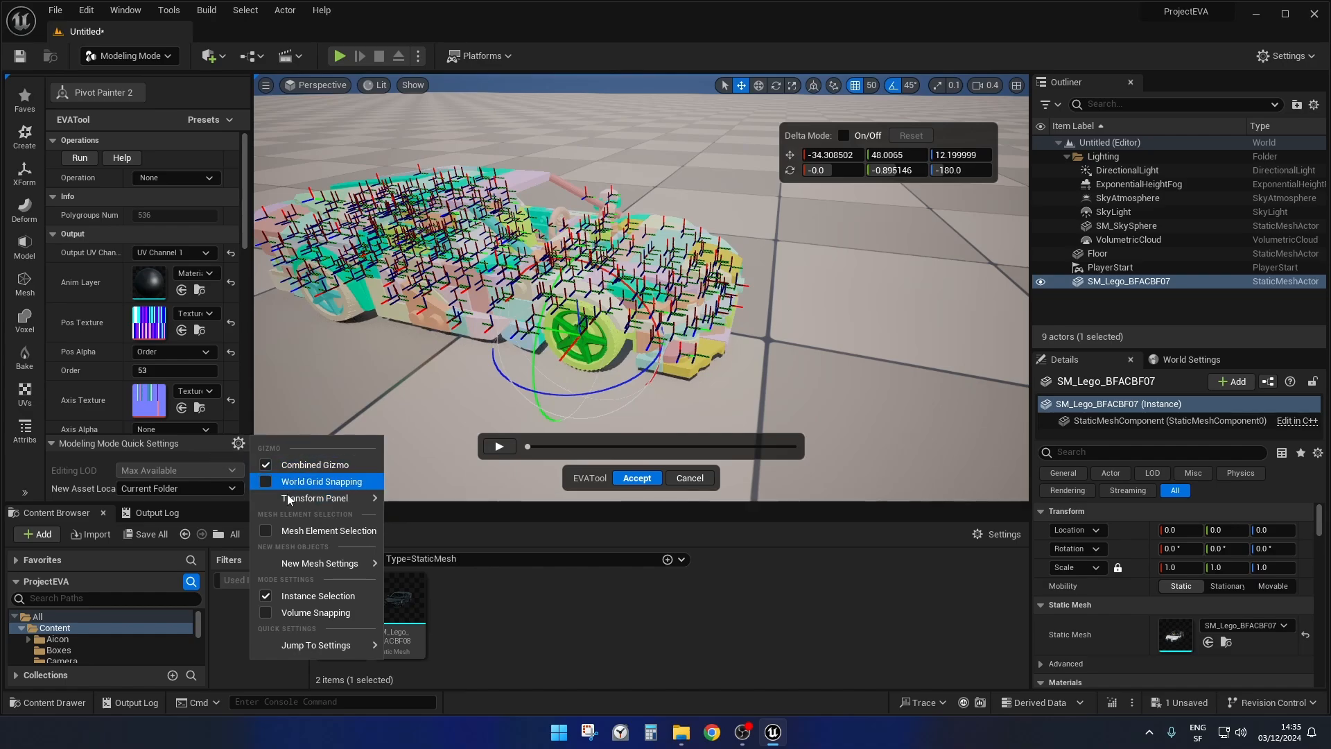
{"action": "mouse_move", "coordinate": [368, 500]}
{"action": "left_click", "coordinate": [436, 503]}
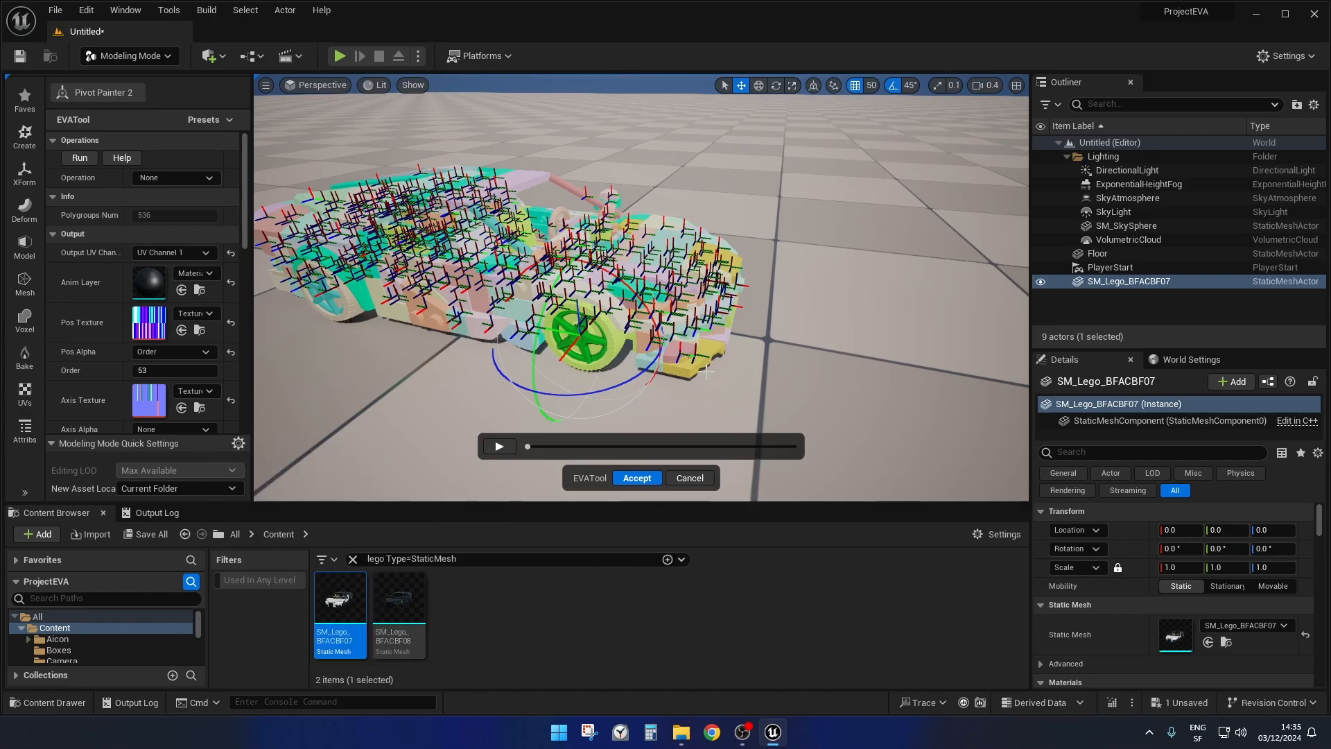
{"action": "right_click_drag", "start_coordinate": [806, 306], "coordinate": [822, 311]}
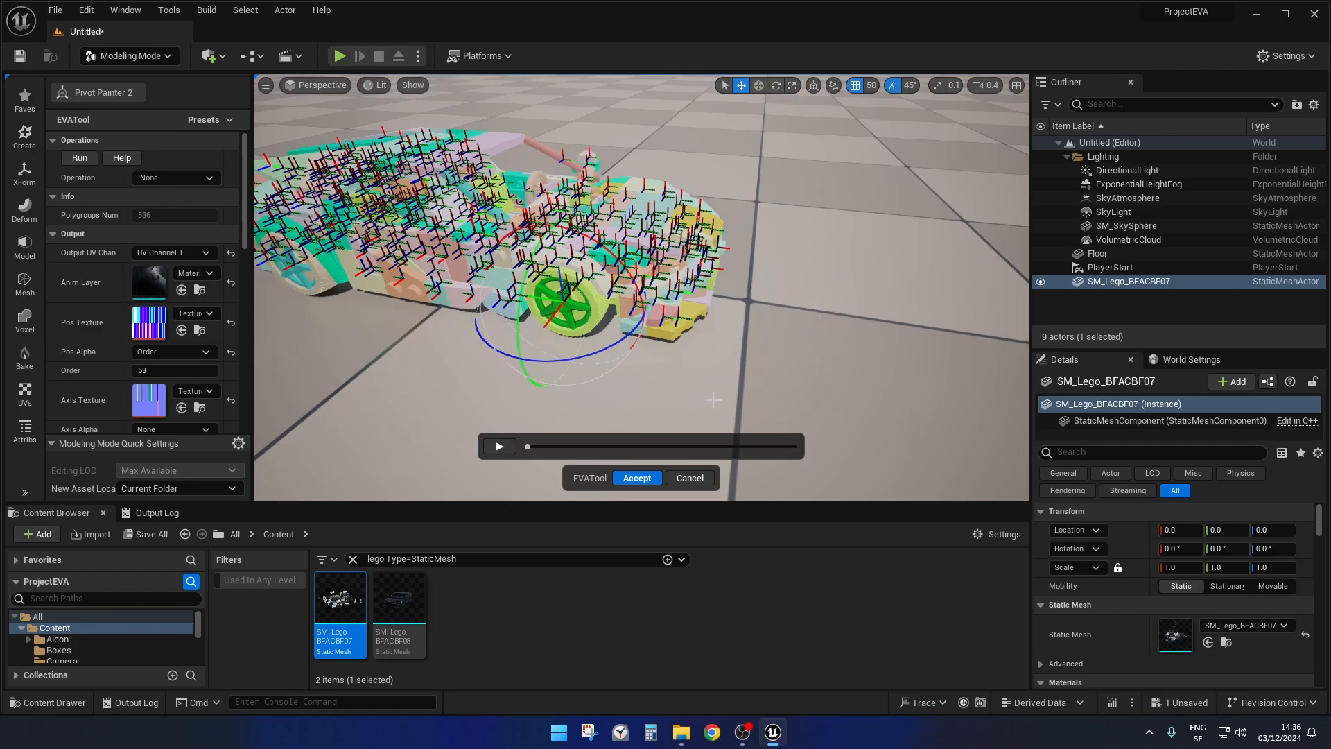
Scrub the car's vertex animation preview to 0.542 and look through the mesh's material elements.
{"action": "left_click", "coordinate": [527, 448]}
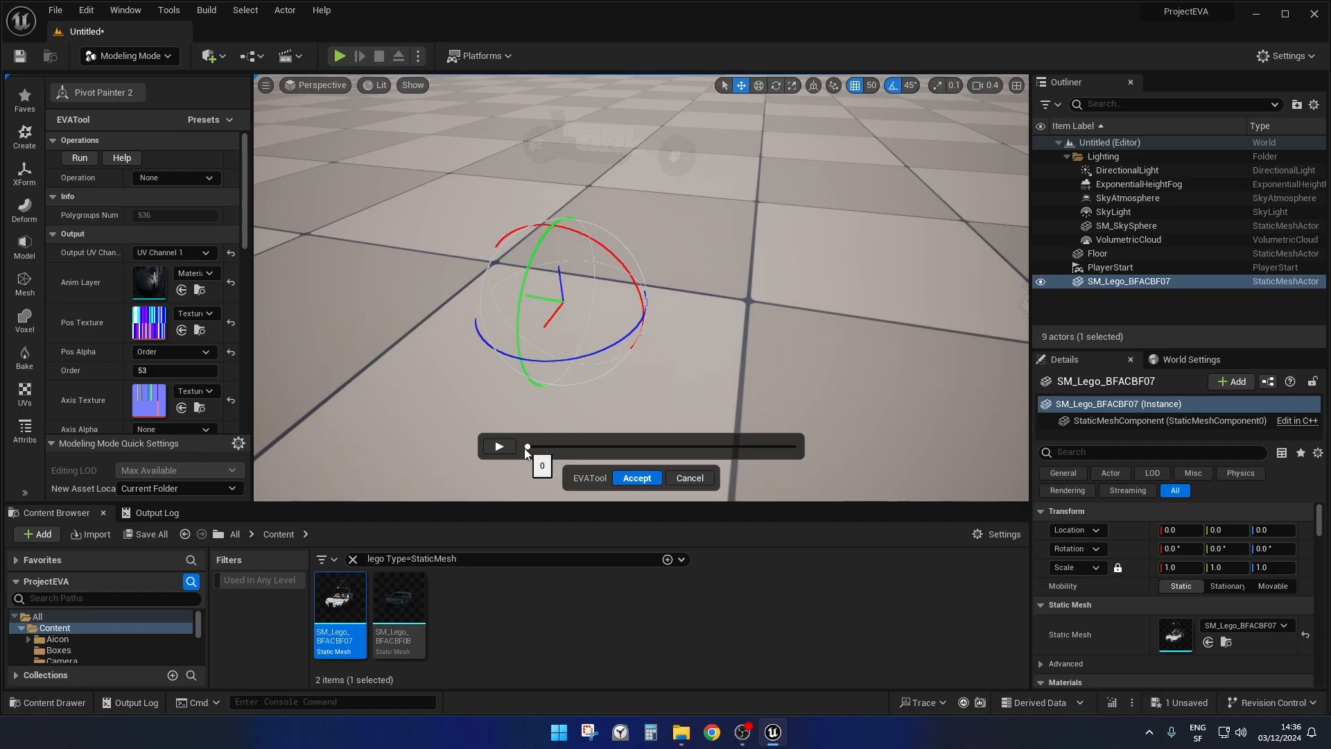
{"action": "left_click_drag", "start_coordinate": [527, 448], "coordinate": [672, 447]}
{"action": "right_click_drag", "start_coordinate": [694, 378], "coordinate": [662, 354]}
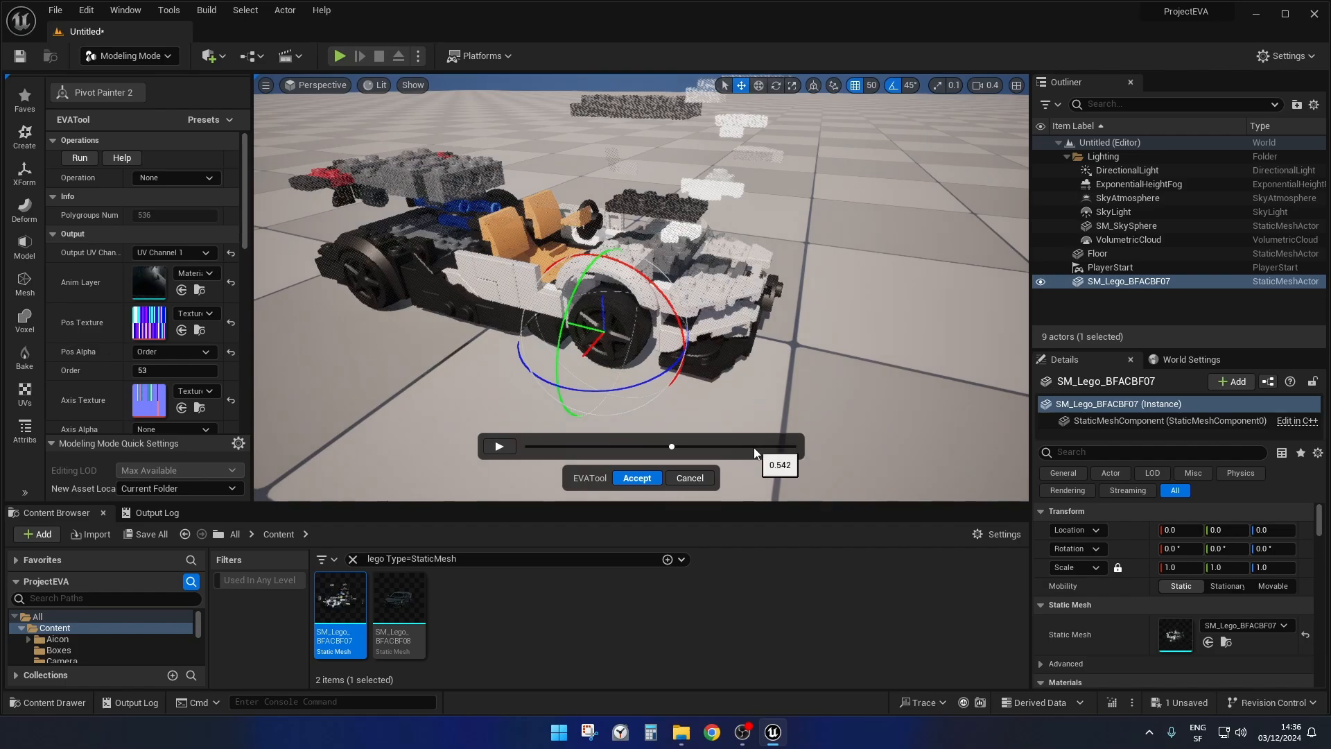
{"action": "scroll", "coordinate": [1162, 592], "scroll_direction": "down", "scroll_amount": 3}
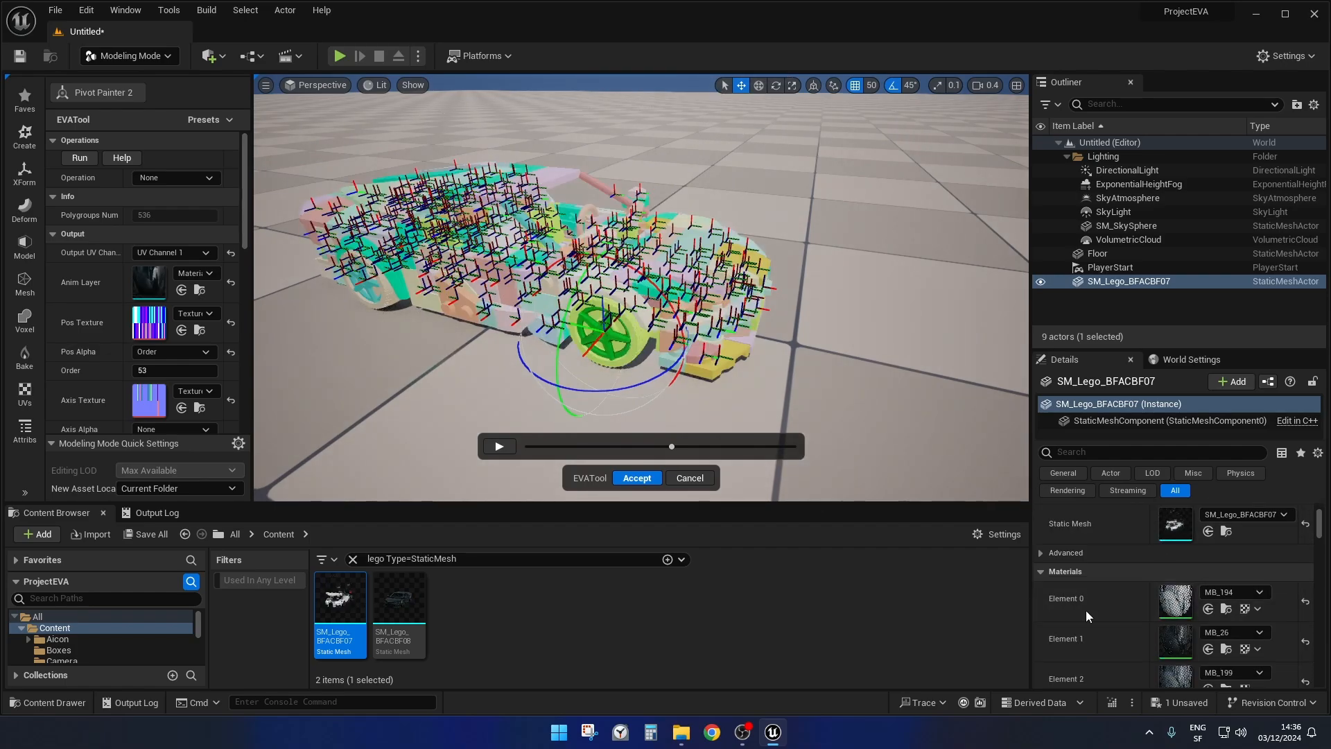
{"action": "scroll", "coordinate": [1131, 572], "scroll_direction": "down", "scroll_amount": 4}
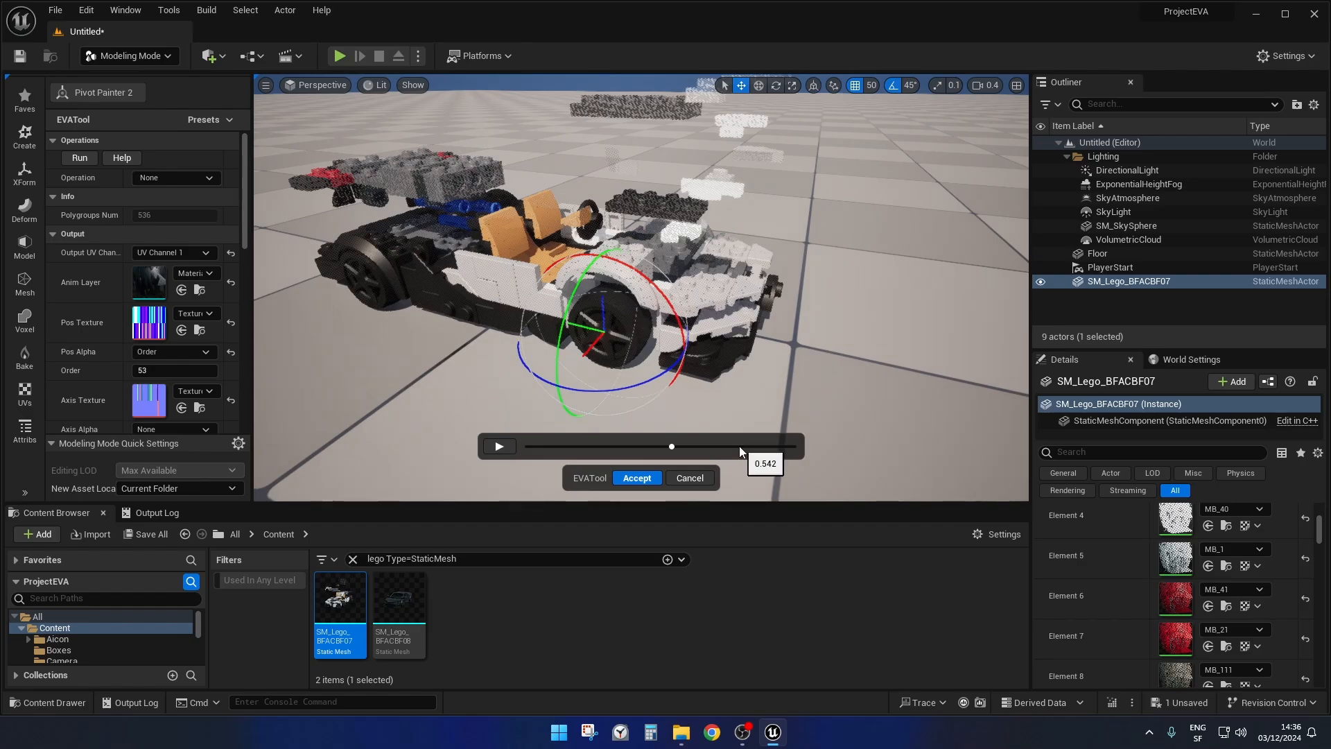
Select the polygroups at the car's front end, ahead of the near front wheel, and hide them.
{"action": "right_click_drag", "start_coordinate": [849, 354], "coordinate": [950, 327]}
{"action": "key", "text": "a"}
{"action": "right_click_drag", "start_coordinate": [747, 241], "coordinate": [775, 253]}
{"action": "key", "text": "w"}
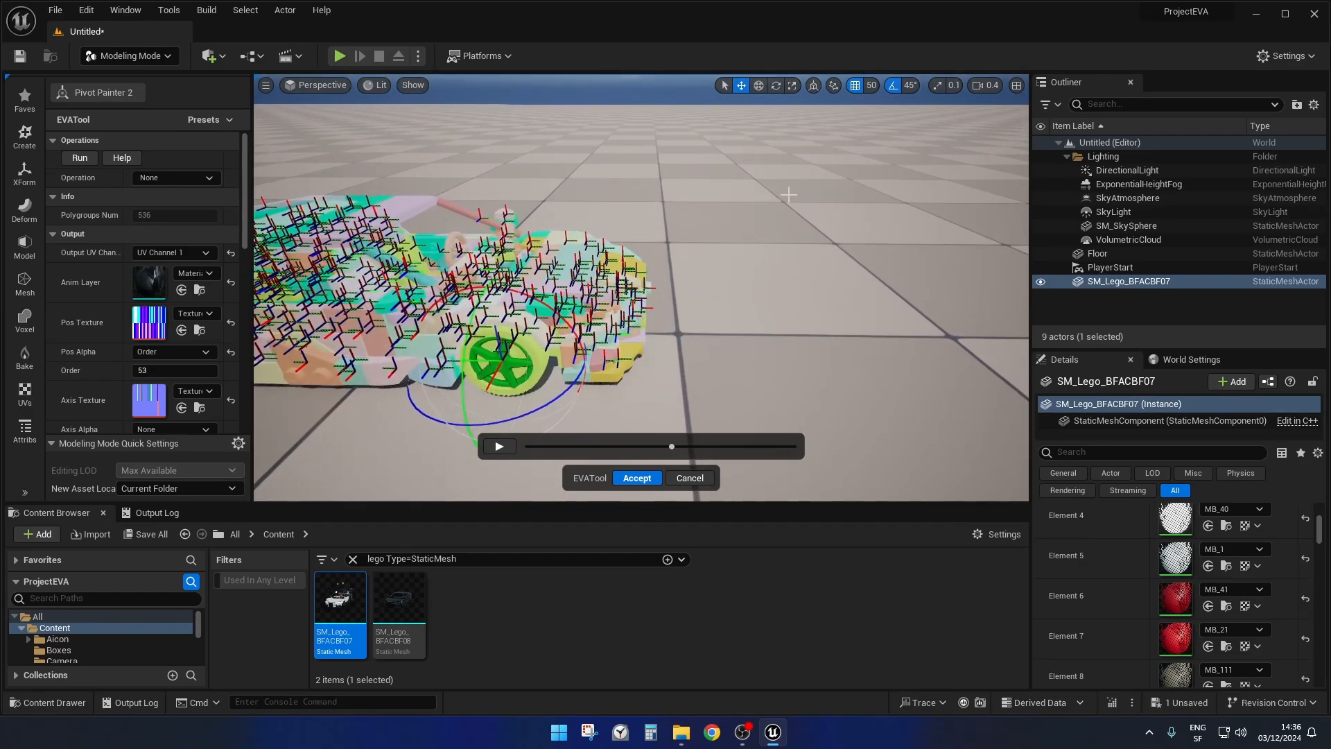
{"action": "left_click_drag", "start_coordinate": [653, 386], "coordinate": [597, 388]}
{"action": "left_click", "coordinate": [829, 303]}
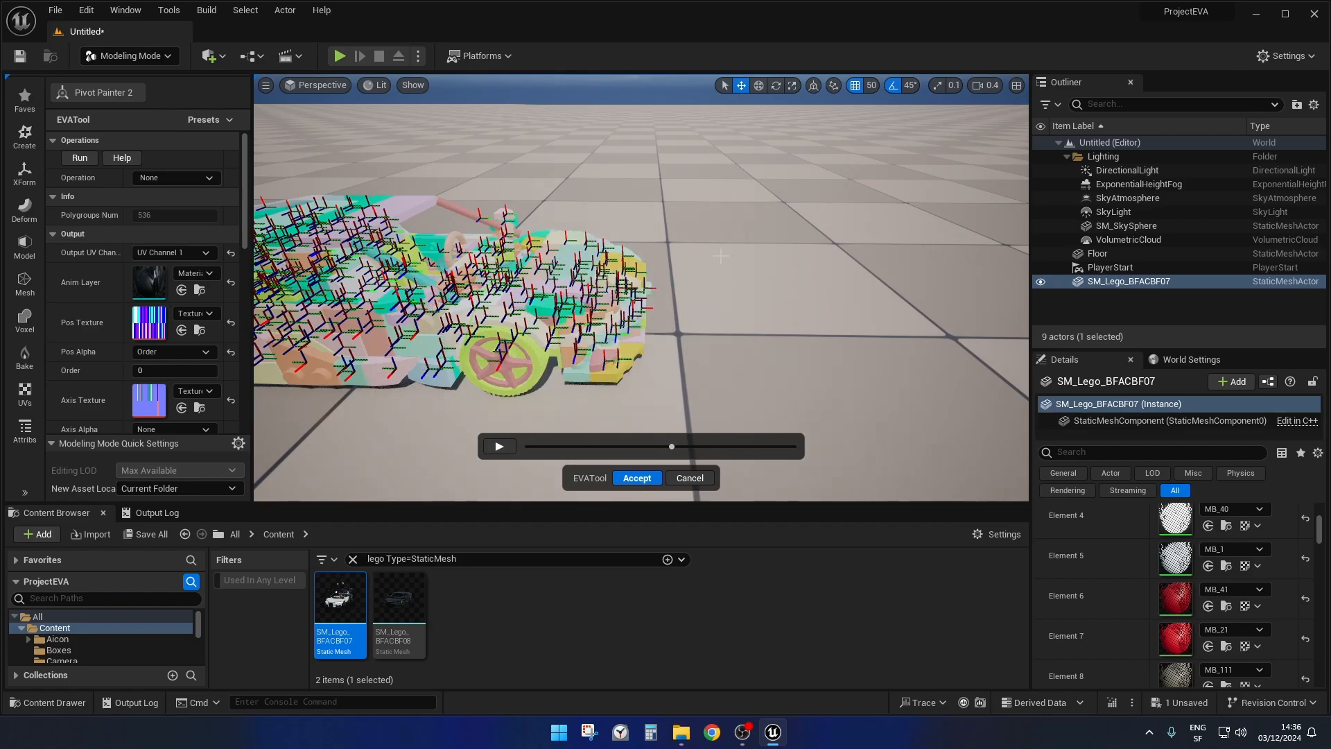
{"action": "left_click_drag", "start_coordinate": [774, 196], "coordinate": [588, 396]}
{"action": "left_click", "coordinate": [771, 293]}
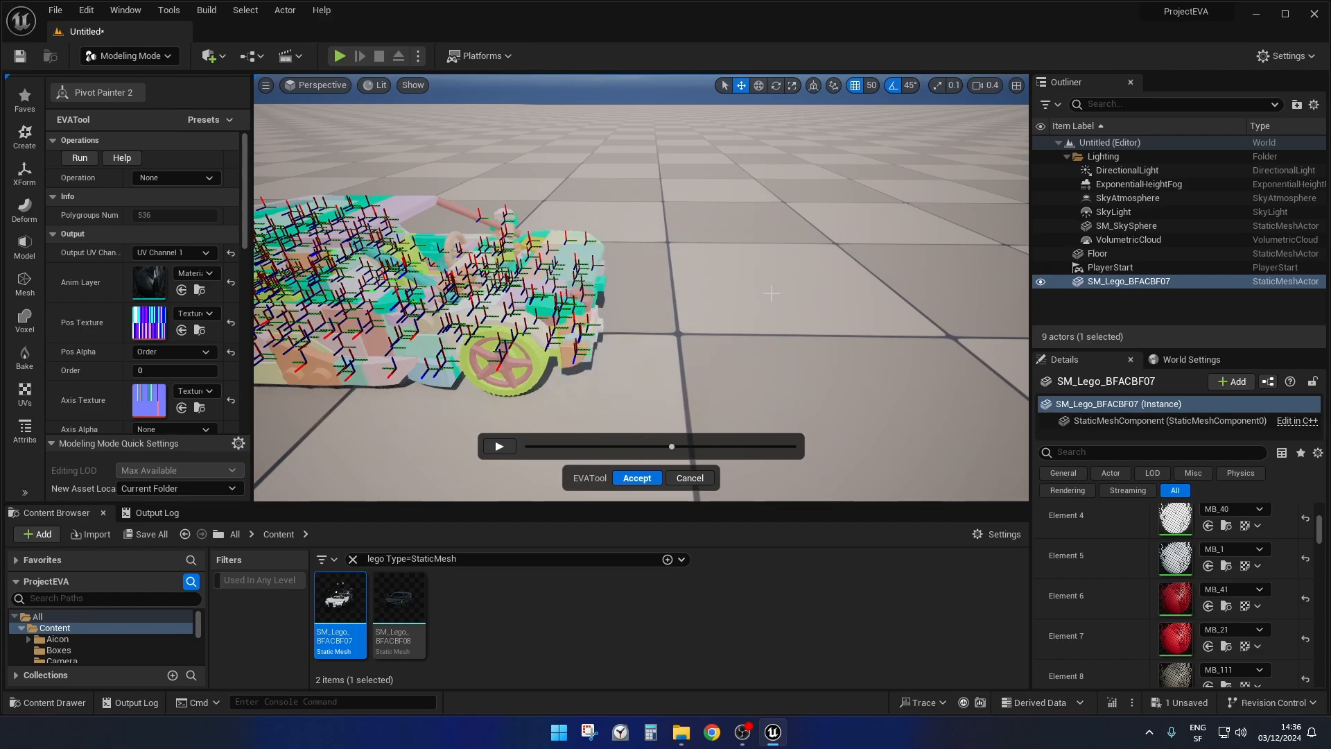
{"action": "scroll", "coordinate": [749, 180], "scroll_direction": "down", "scroll_amount": 3}
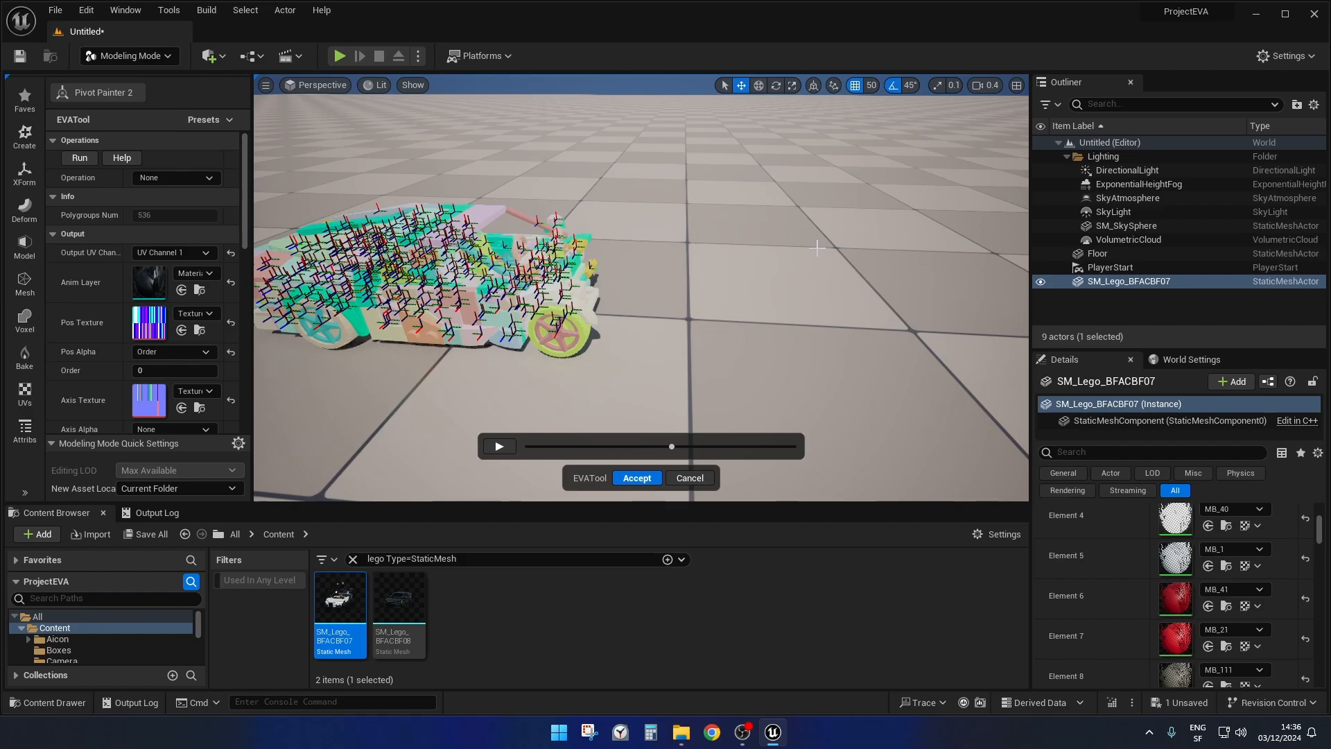
Undo the hiding of the front-end polygroups.
{"action": "key", "text": "ctrl+z"}
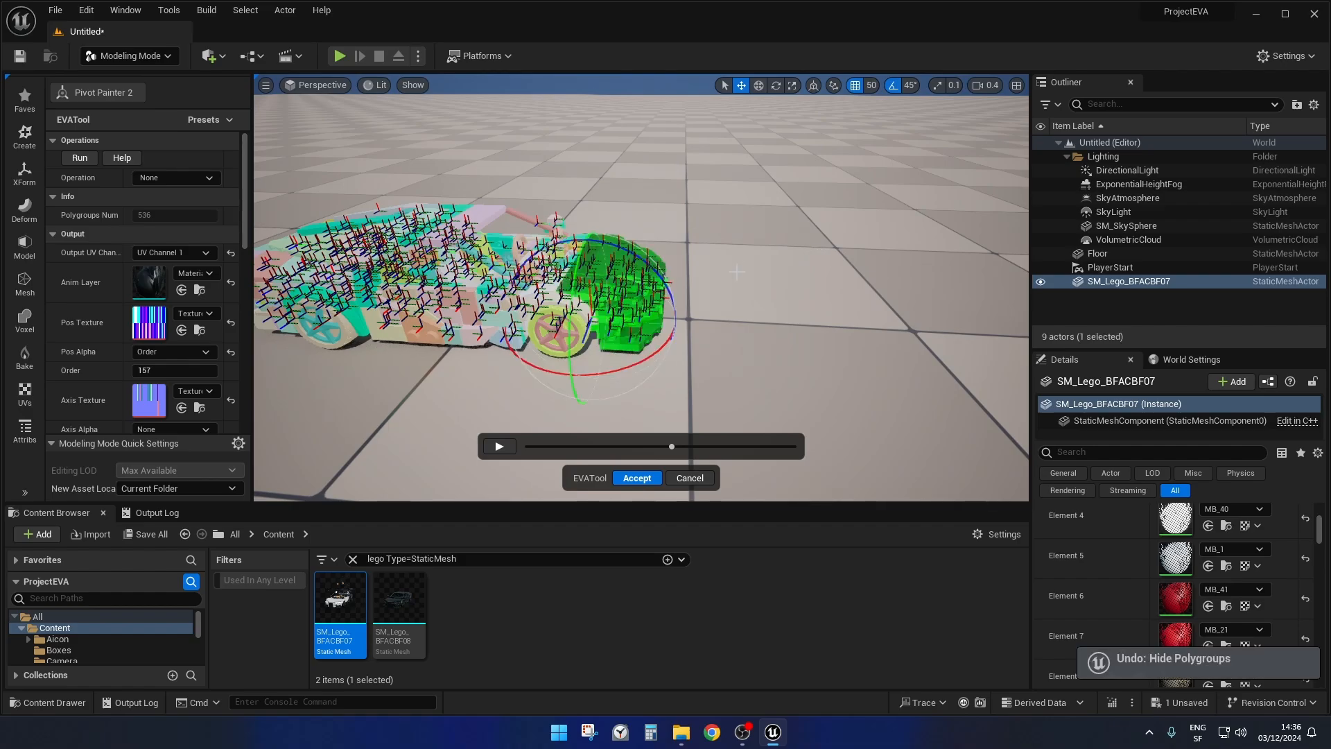
{"action": "right_click_drag", "start_coordinate": [797, 261], "coordinate": [869, 243]}
{"action": "scroll", "coordinate": [796, 268], "scroll_direction": "down", "scroll_amount": 4}
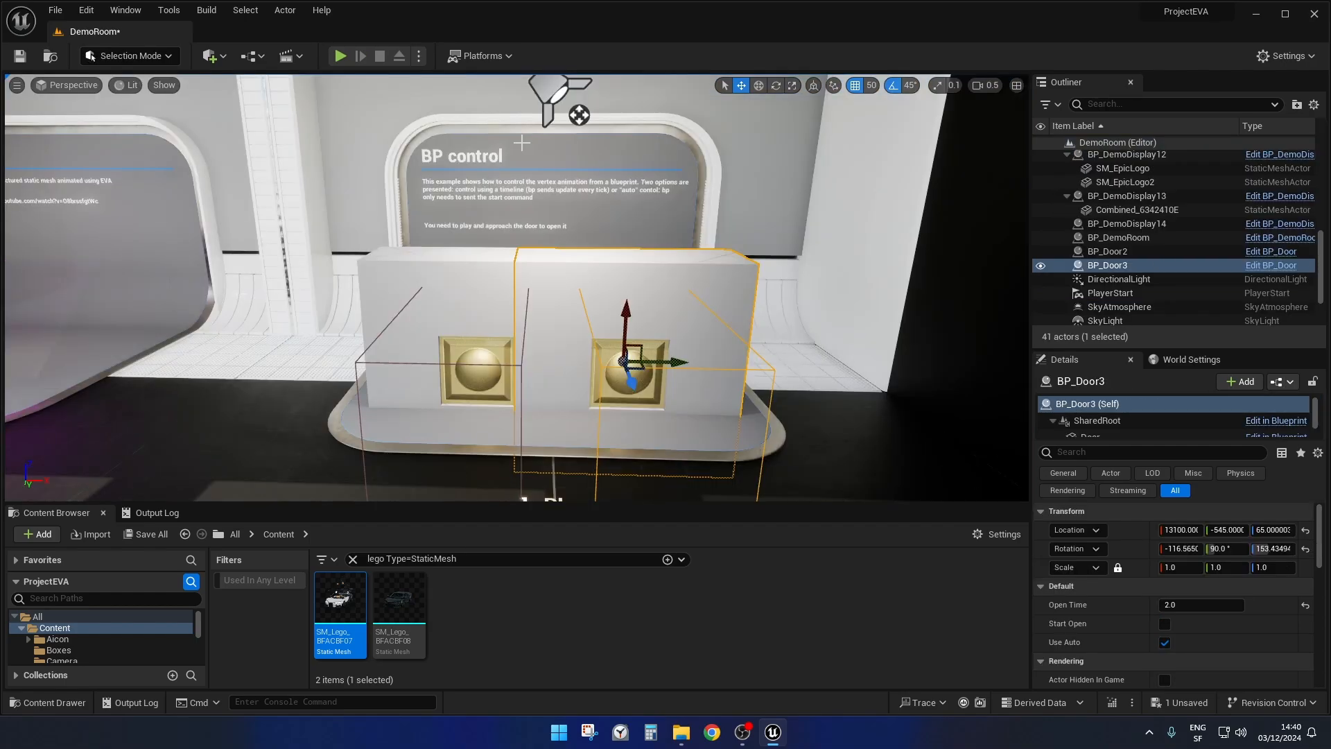
Select BP_Door2 in the DemoRoom level's BP control display and examine both doors and their trigger boxes from several angles.
{"action": "right_click_drag", "start_coordinate": [625, 215], "coordinate": [627, 245]}
{"action": "key", "text": "w"}
{"action": "key", "text": "s"}
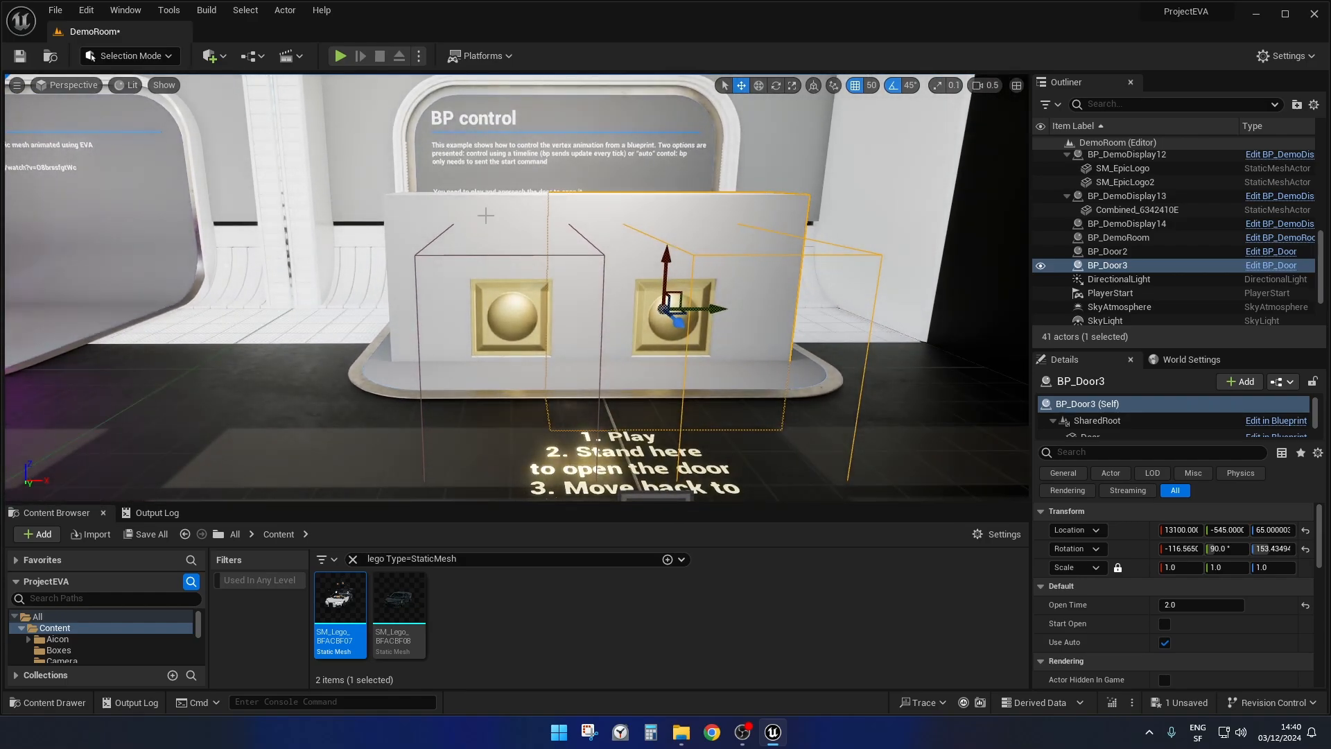
{"action": "left_click", "coordinate": [484, 214]}
{"action": "key", "text": "ctrl+z"}
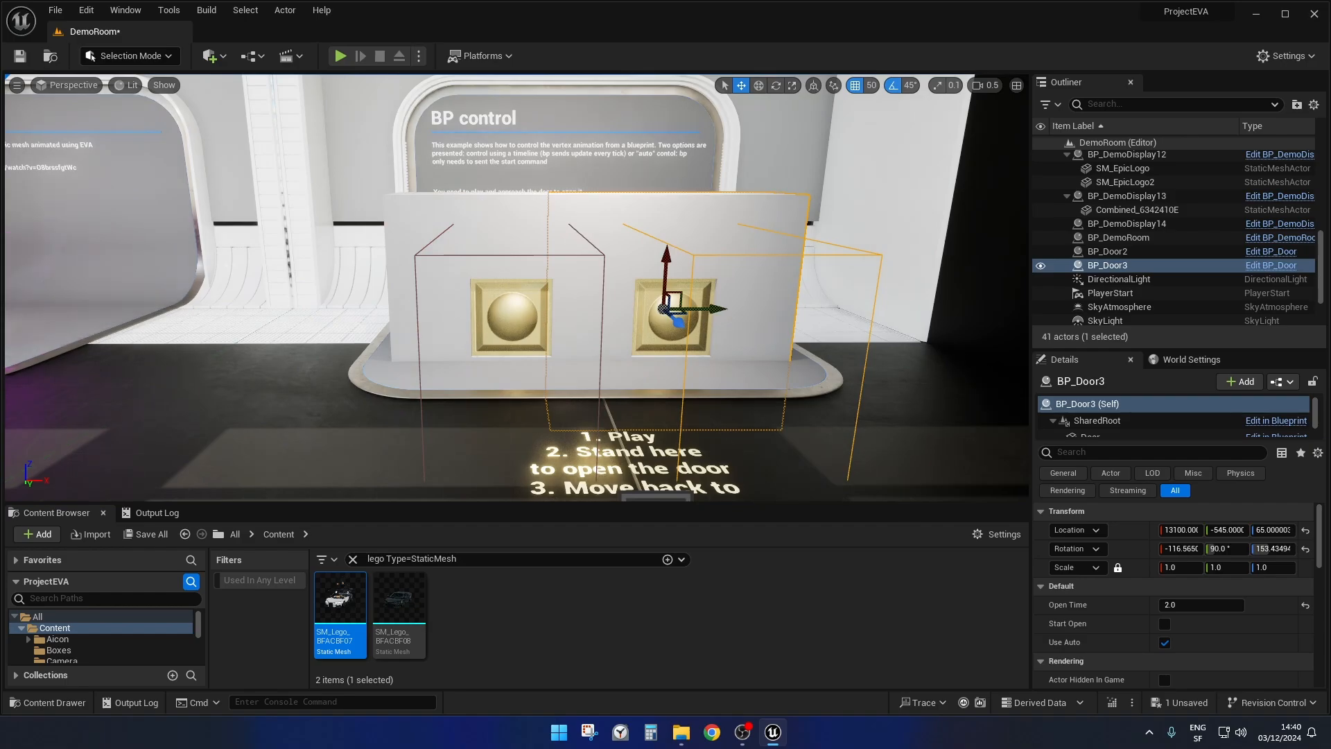
{"action": "key", "text": "ctrl+y"}
{"action": "right_click_drag", "start_coordinate": [657, 206], "coordinate": [696, 238]}
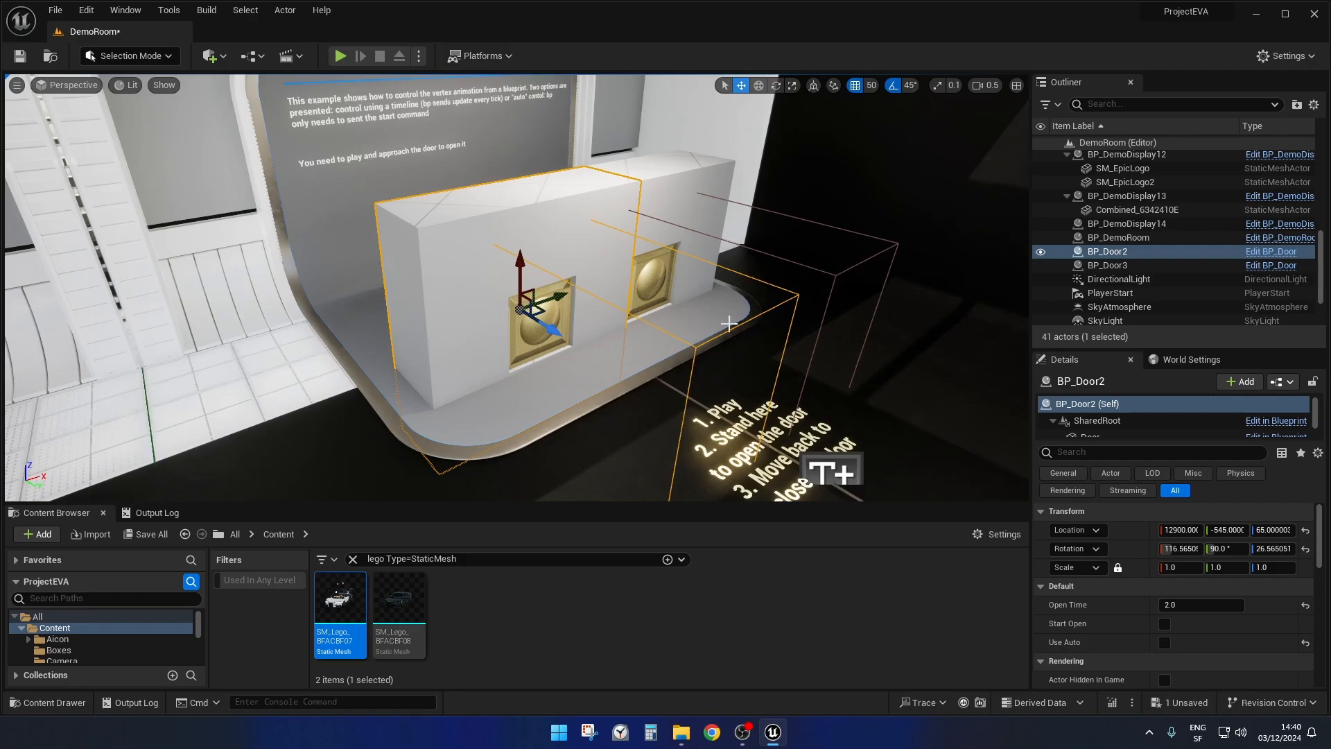
{"action": "right_click_drag", "start_coordinate": [810, 278], "coordinate": [557, 307]}
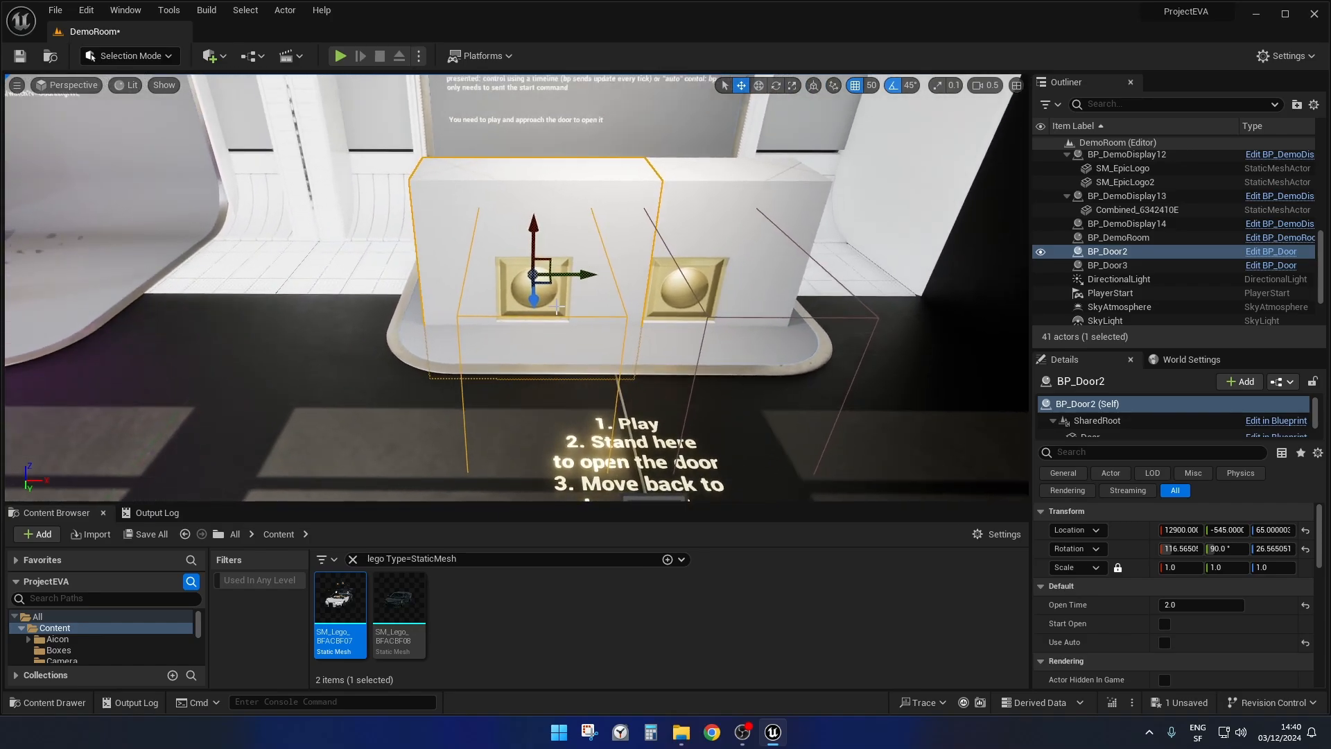
{"action": "right_click_drag", "start_coordinate": [727, 242], "coordinate": [567, 255]}
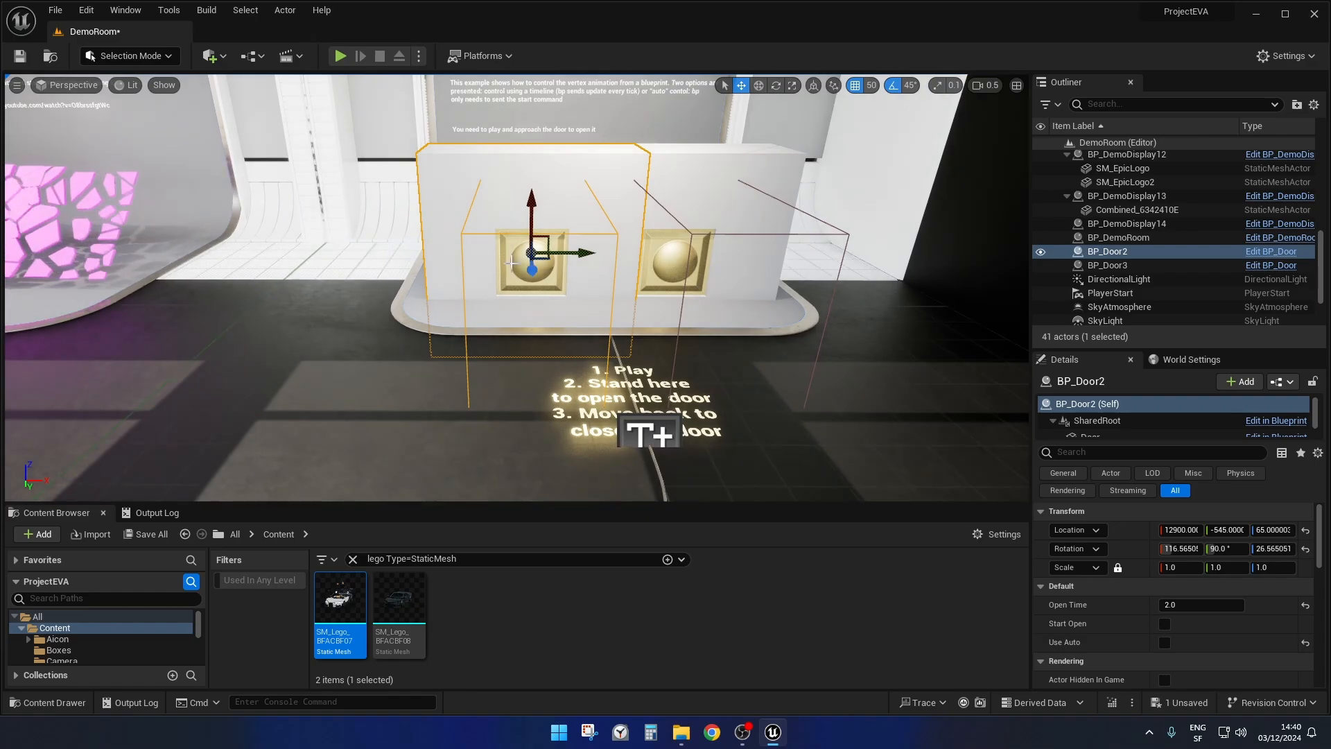
{"action": "right_click_drag", "start_coordinate": [567, 254], "coordinate": [679, 259]}
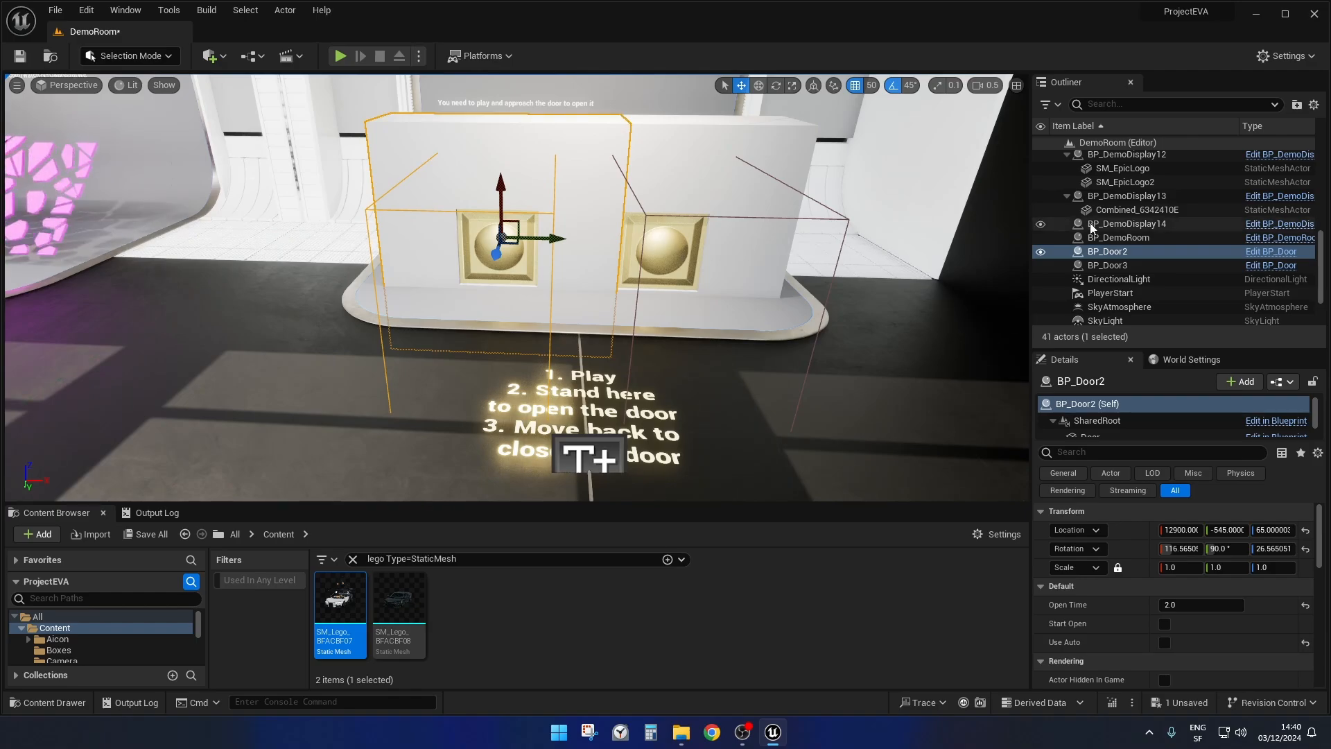
Play the level from the floor in front of the BP control display, approach BP_Door2 to trigger it and back away.
{"action": "right_click_drag", "start_coordinate": [901, 246], "coordinate": [856, 288]}
{"action": "right_click", "coordinate": [415, 400]}
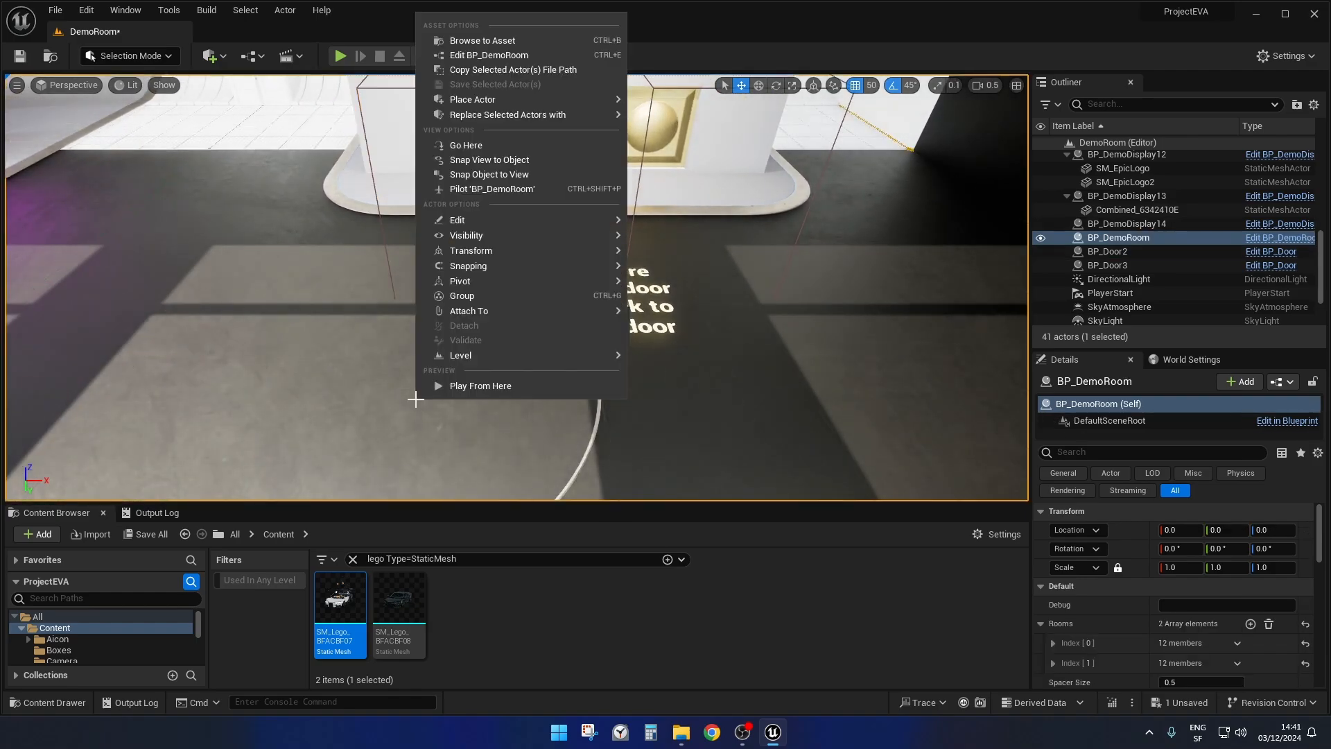
{"action": "left_click", "coordinate": [489, 388]}
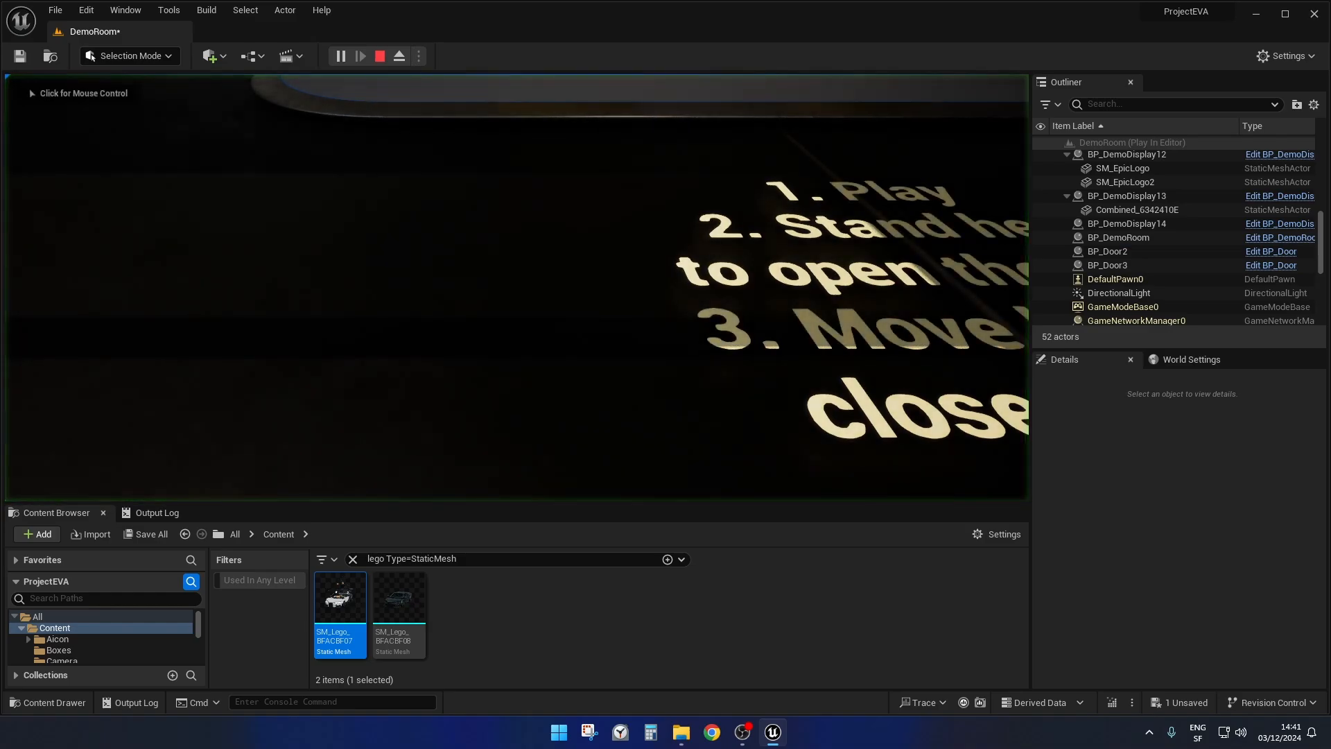
{"action": "key", "text": "w"}
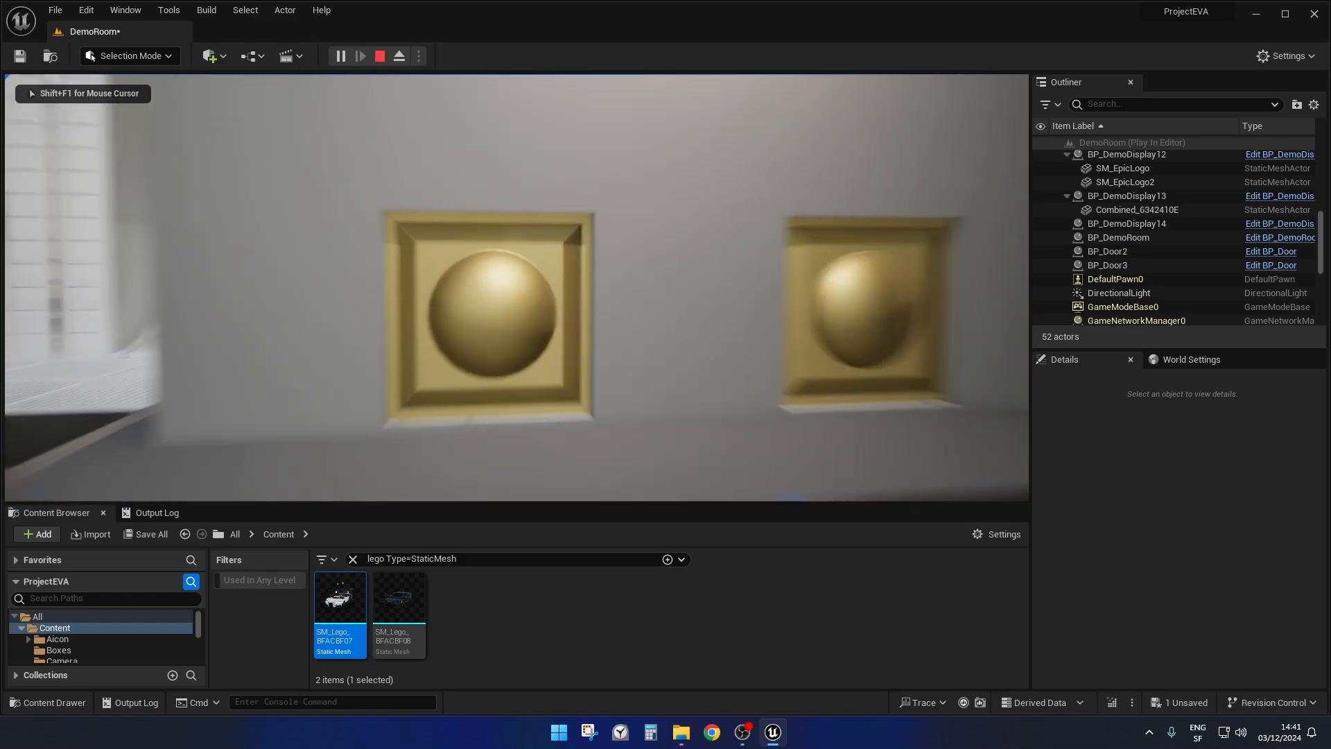
{"action": "key", "text": "s"}
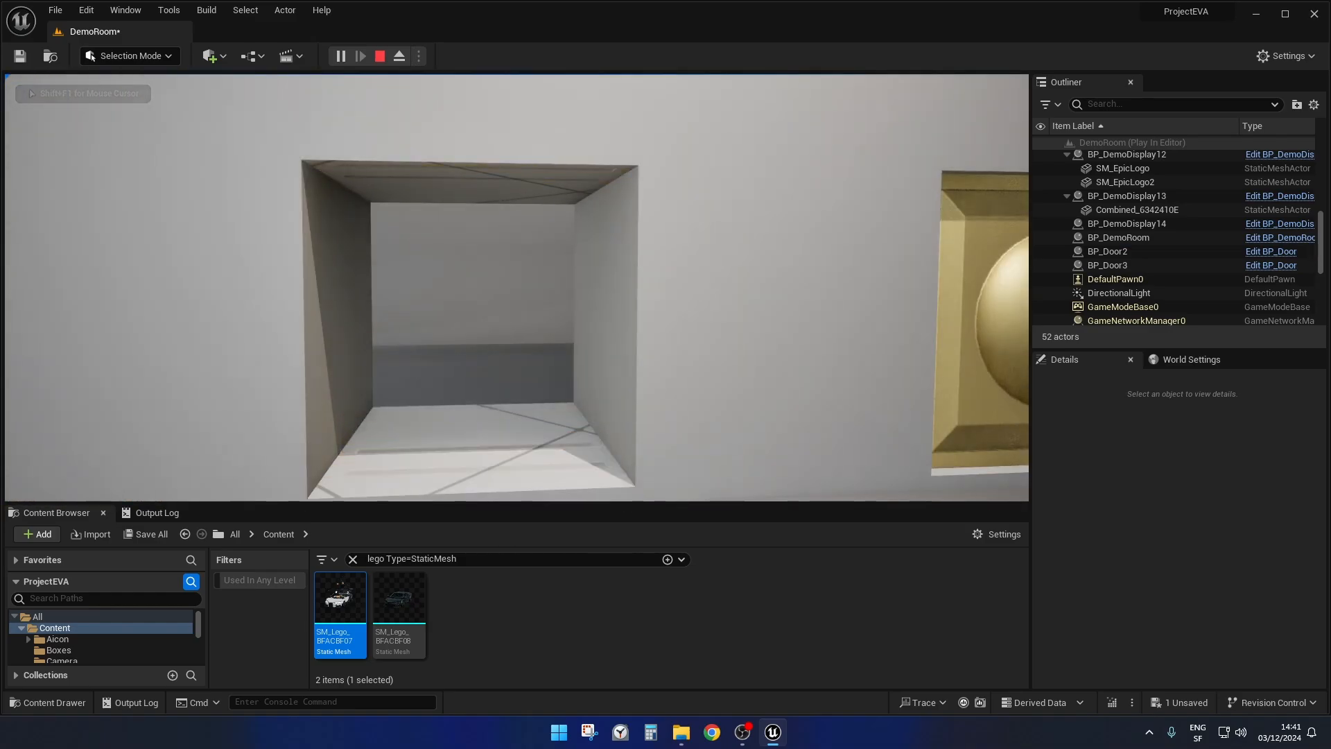
{"action": "key", "text": "s"}
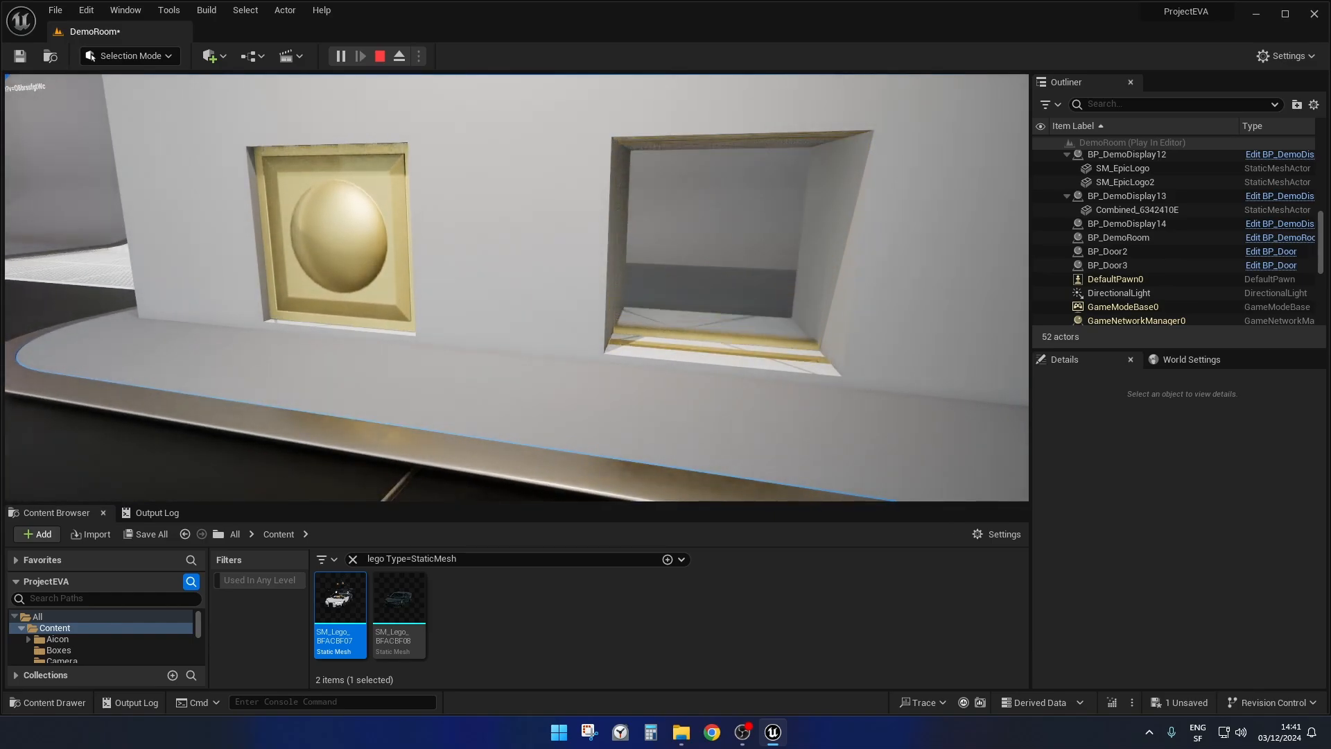
Move back and forth between the two doors to compare their opening and closing animations, then back away from both.
{"action": "key", "text": "a"}
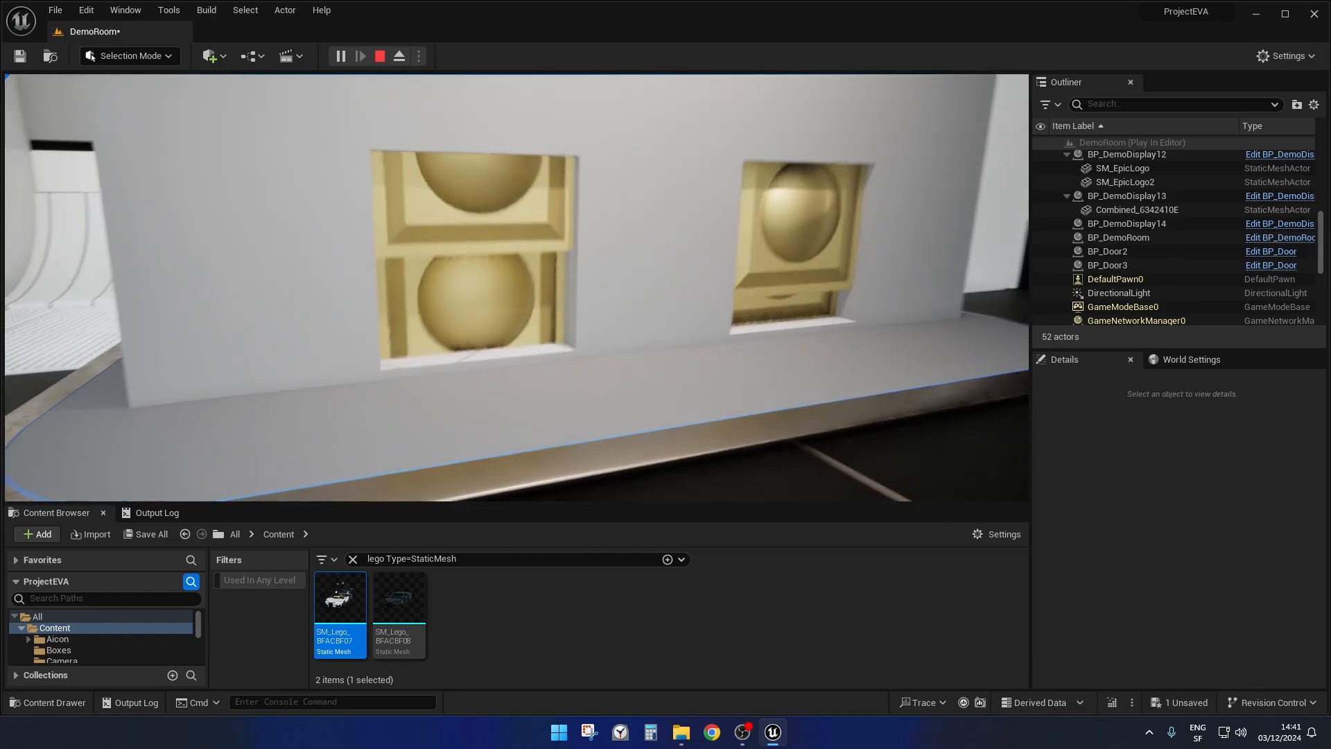
{"action": "key", "text": "d"}
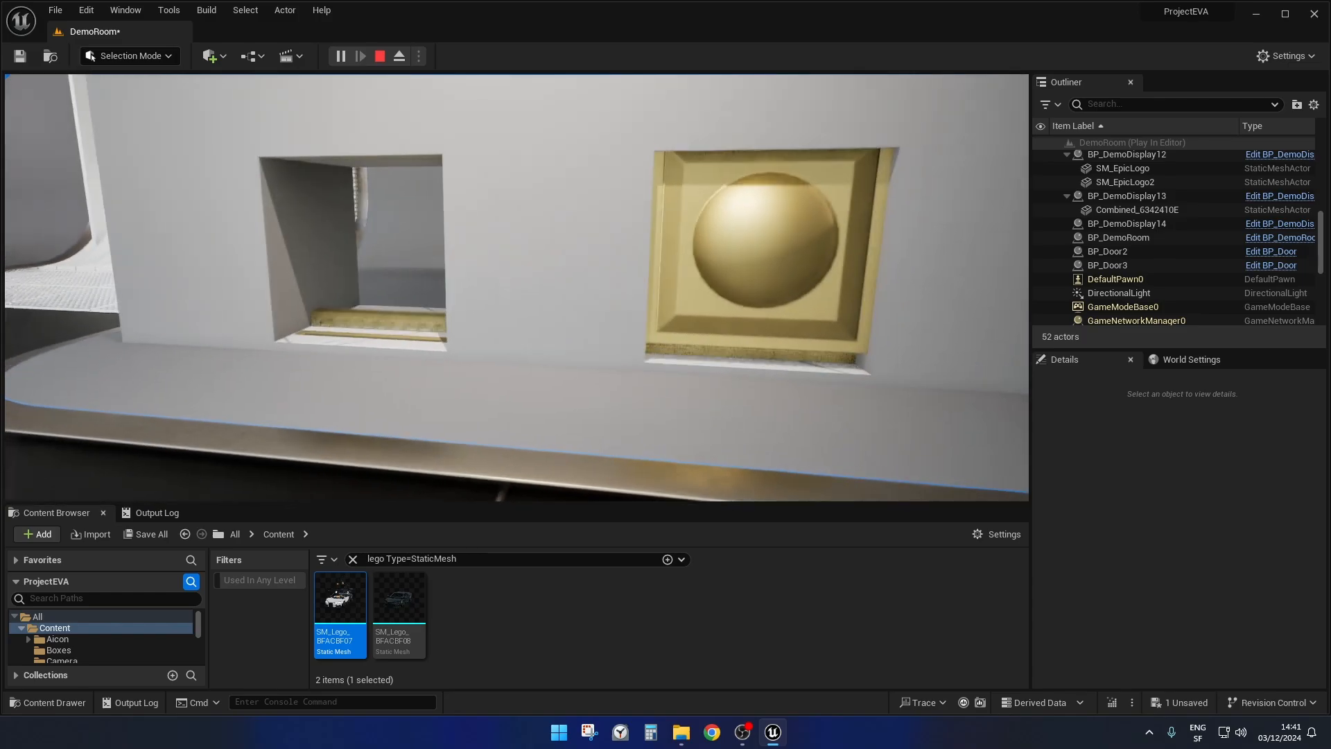
{"action": "key", "text": "d"}
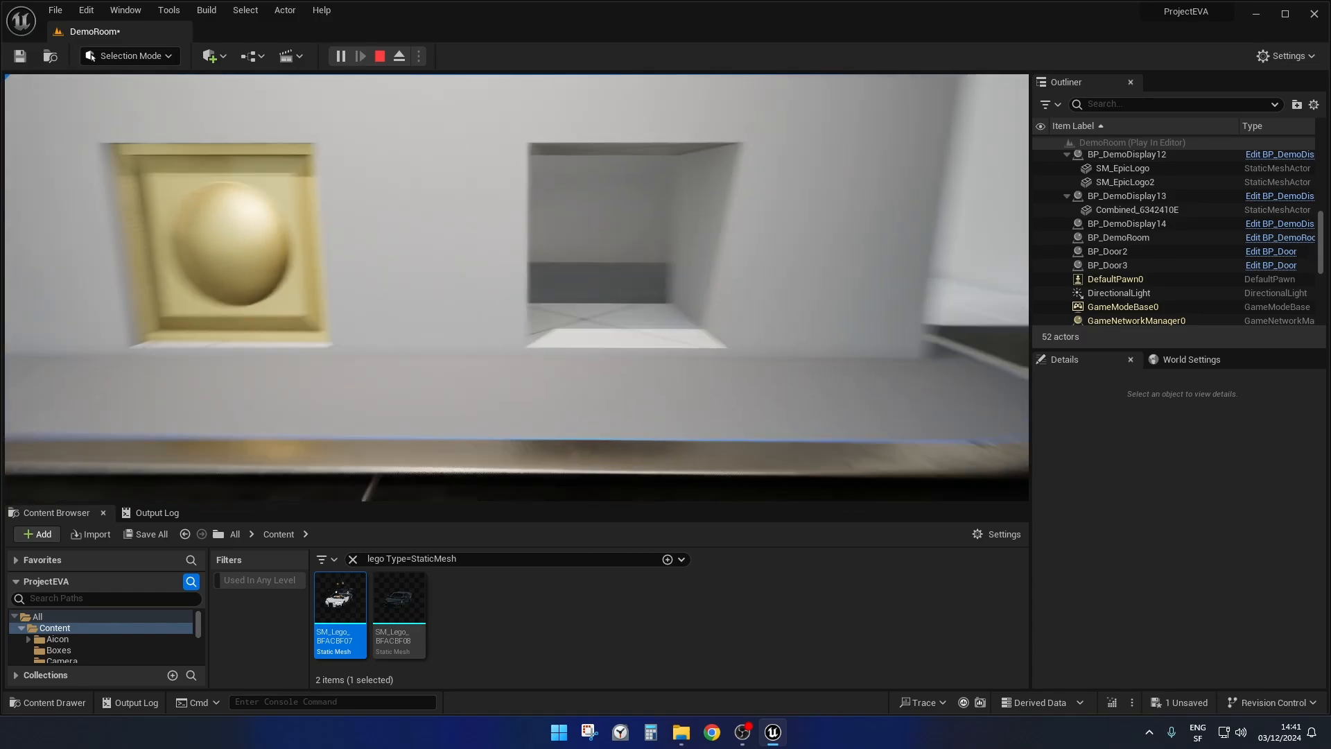
{"action": "key", "text": "d"}
{"action": "key", "text": "a"}
{"action": "key", "text": "d"}
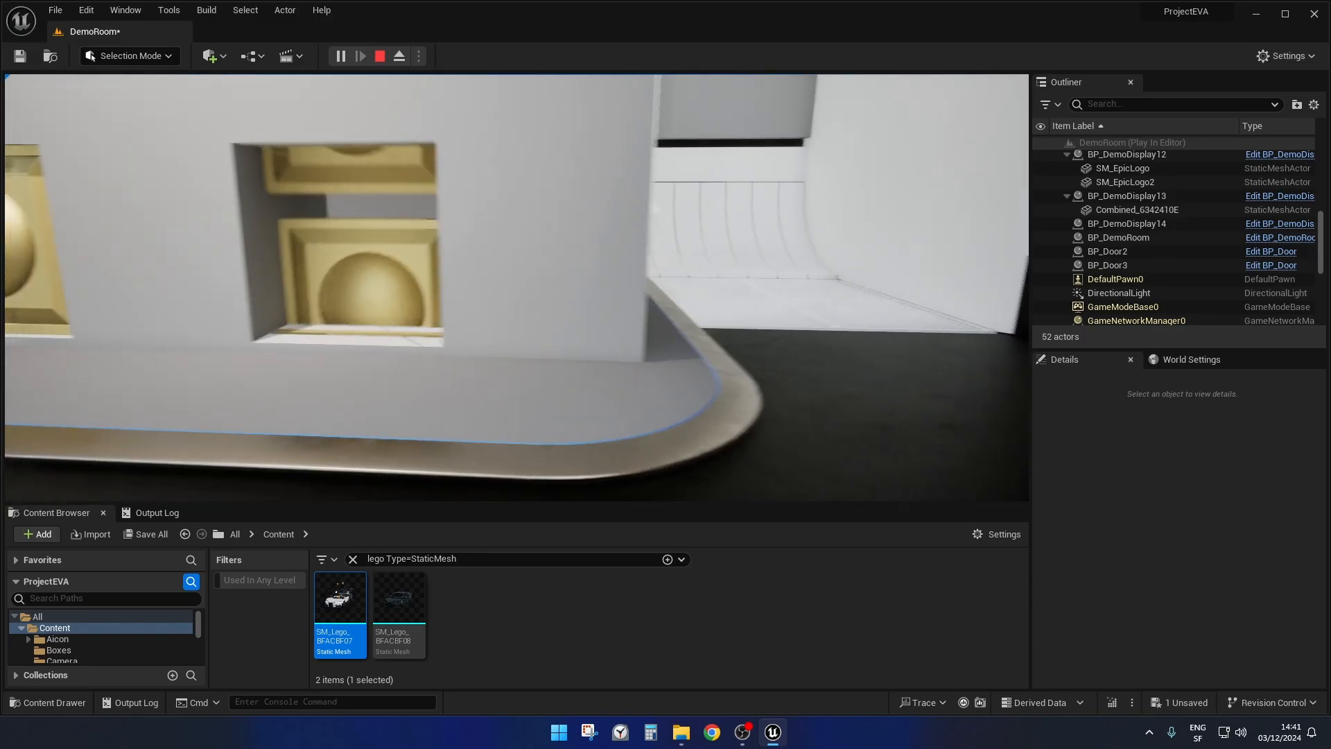
{"action": "key", "text": "a"}
{"action": "key", "text": "d"}
{"action": "key", "text": "a"}
{"action": "key", "text": "d"}
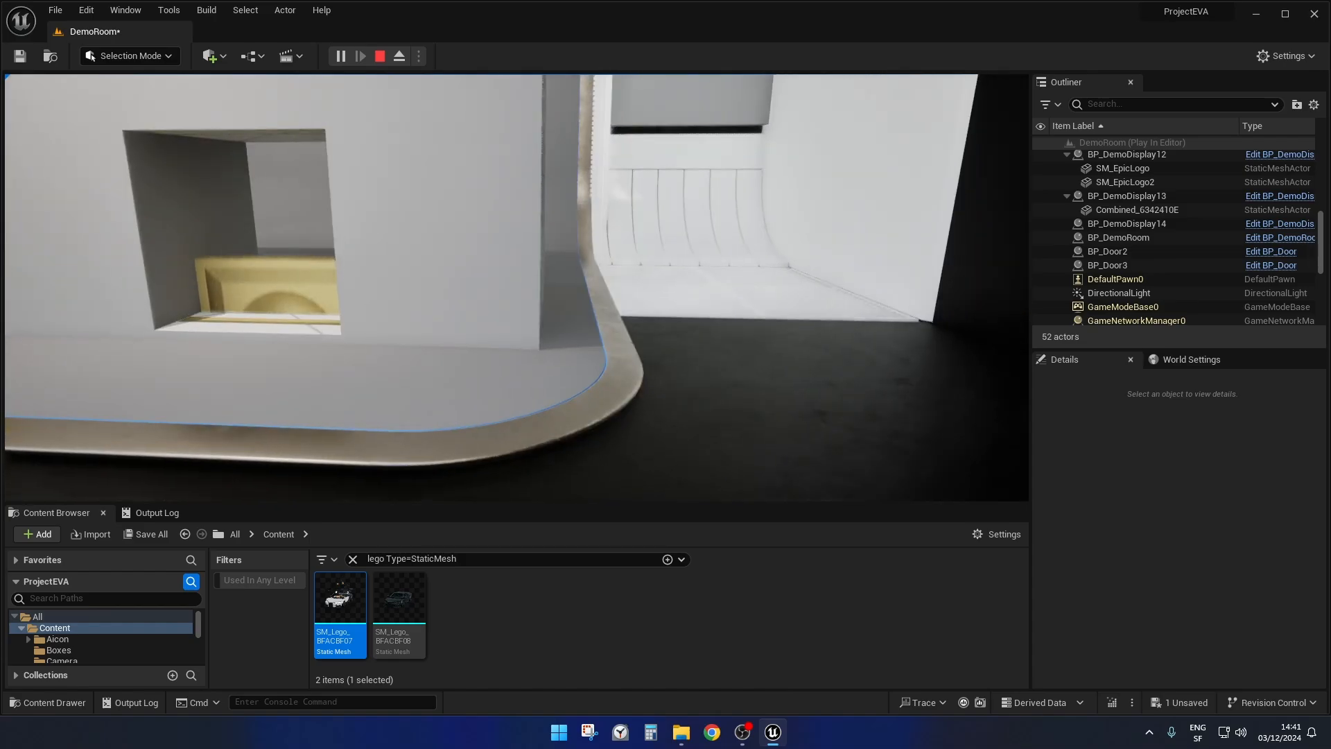
{"action": "key", "text": "a"}
{"action": "key", "text": "d"}
{"action": "key", "text": "a"}
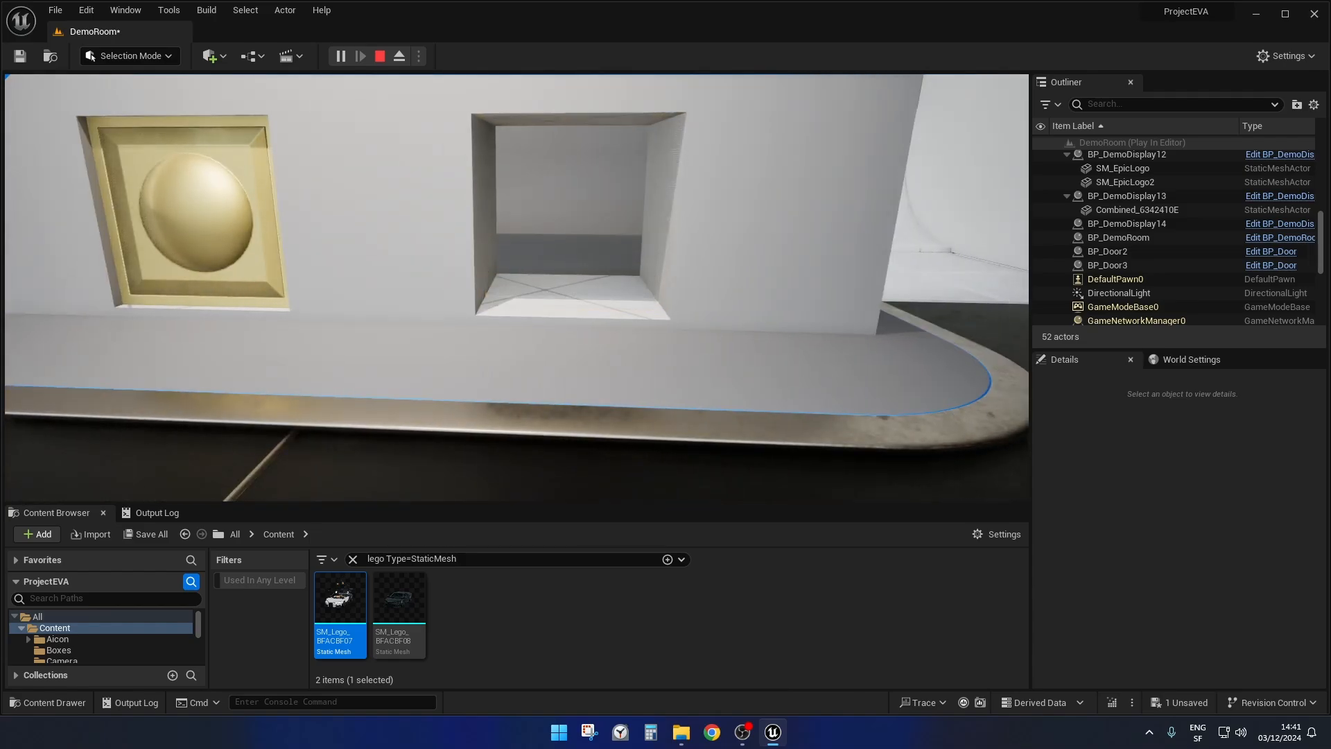
{"action": "key", "text": "d"}
{"action": "key", "text": "a"}
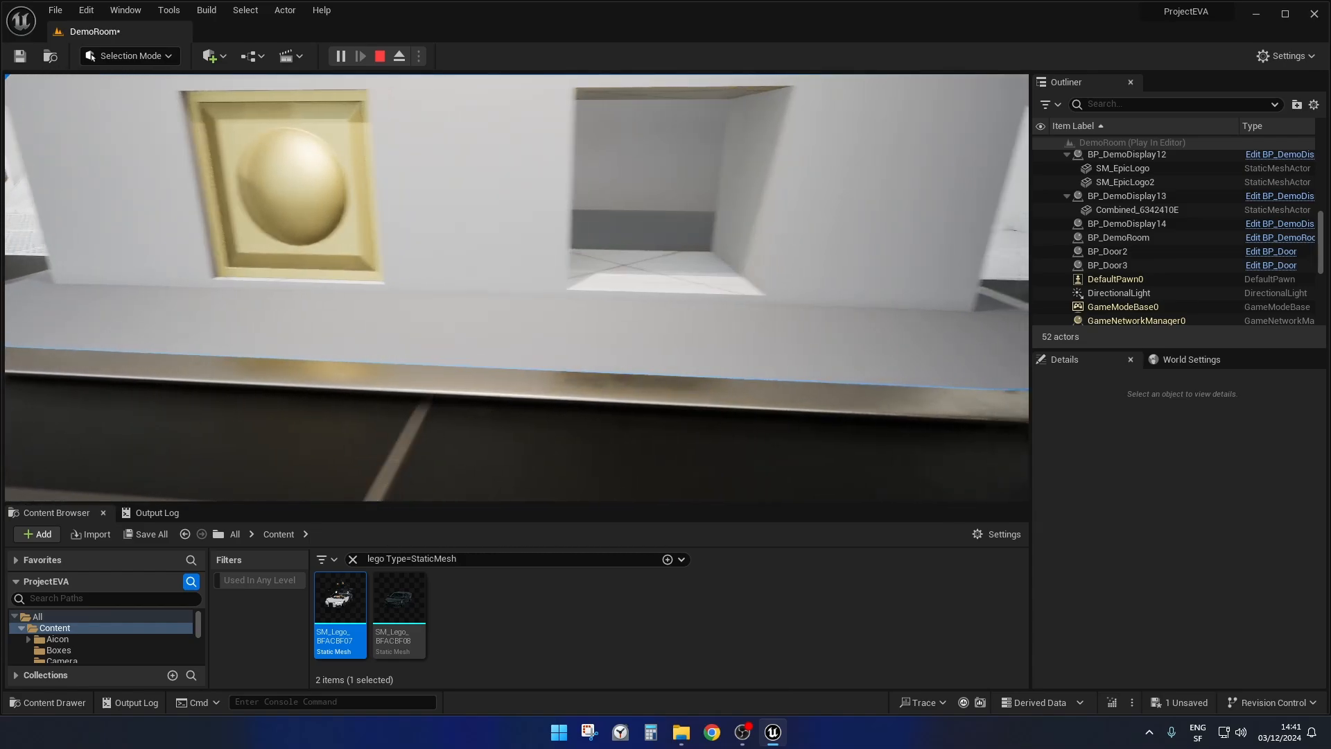
{"action": "key", "text": "d"}
{"action": "key", "text": "a"}
{"action": "key", "text": "d"}
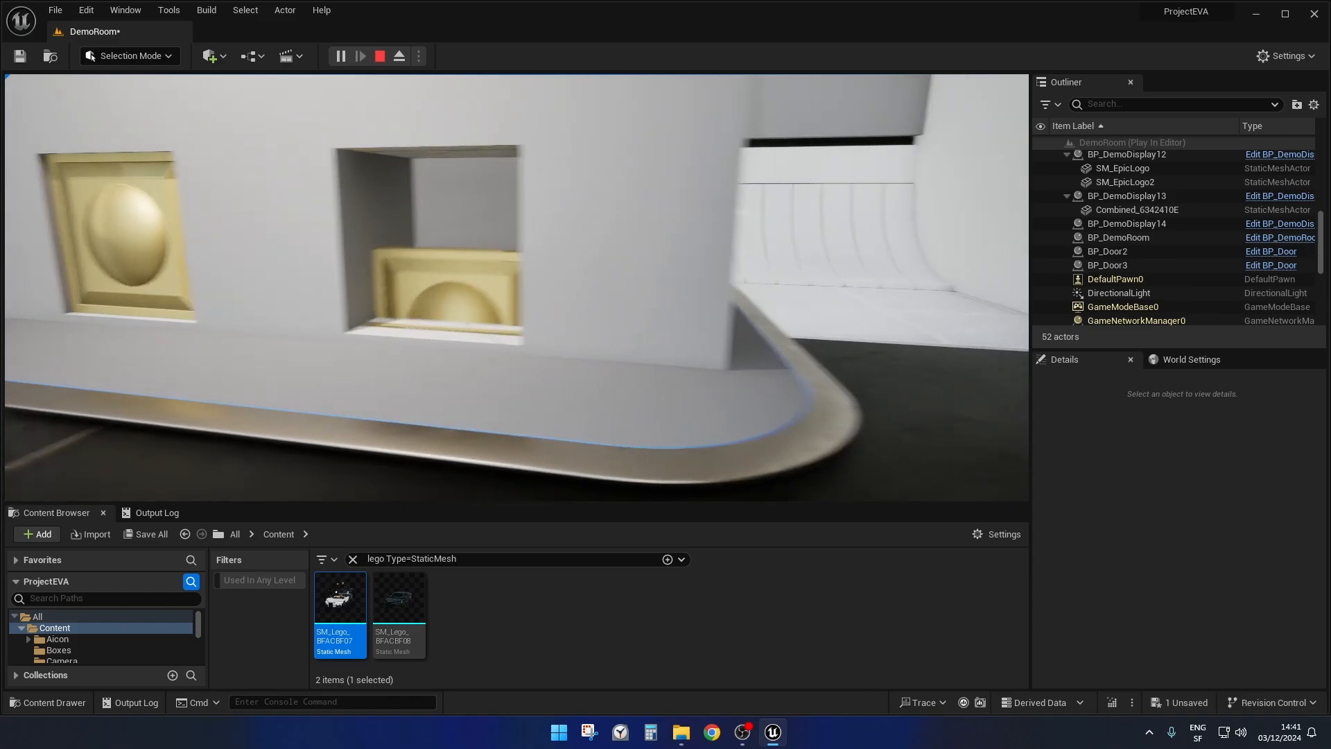
{"action": "key", "text": "a"}
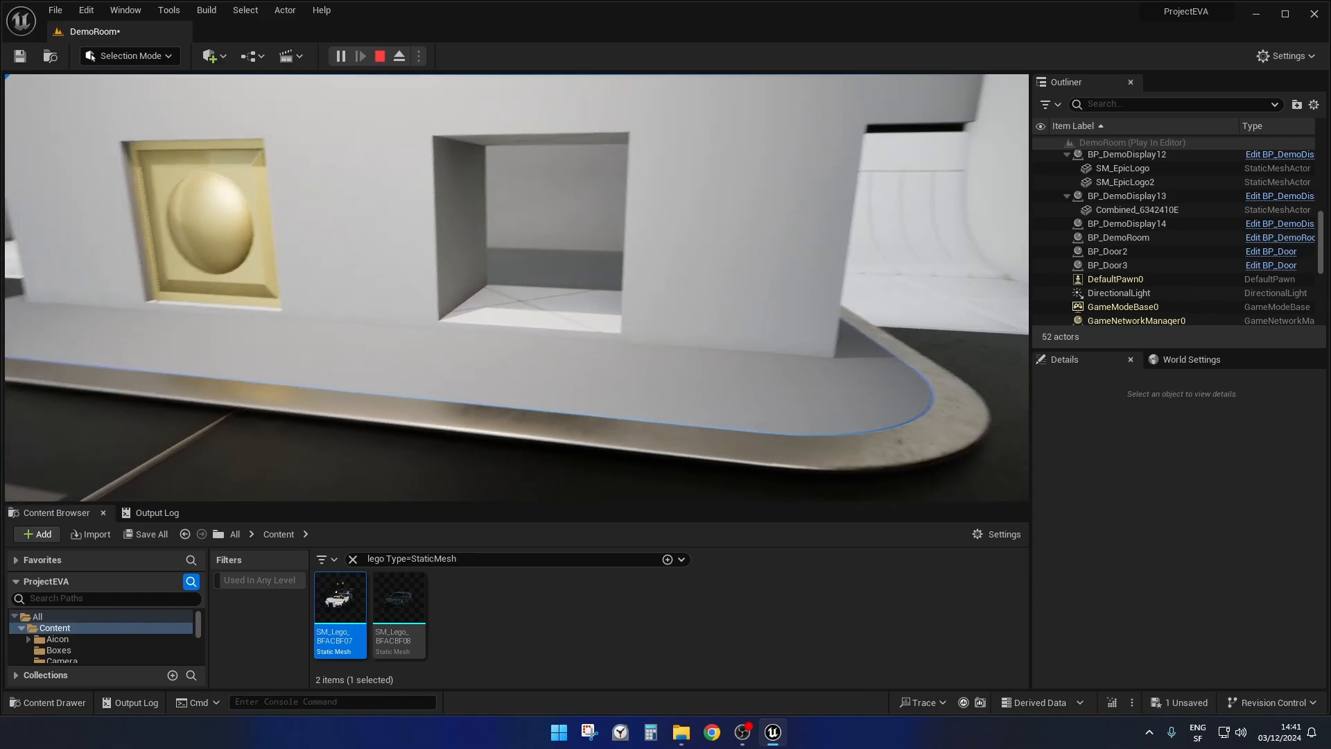
{"action": "key", "text": "a"}
{"action": "key", "text": "d"}
{"action": "key", "text": "s"}
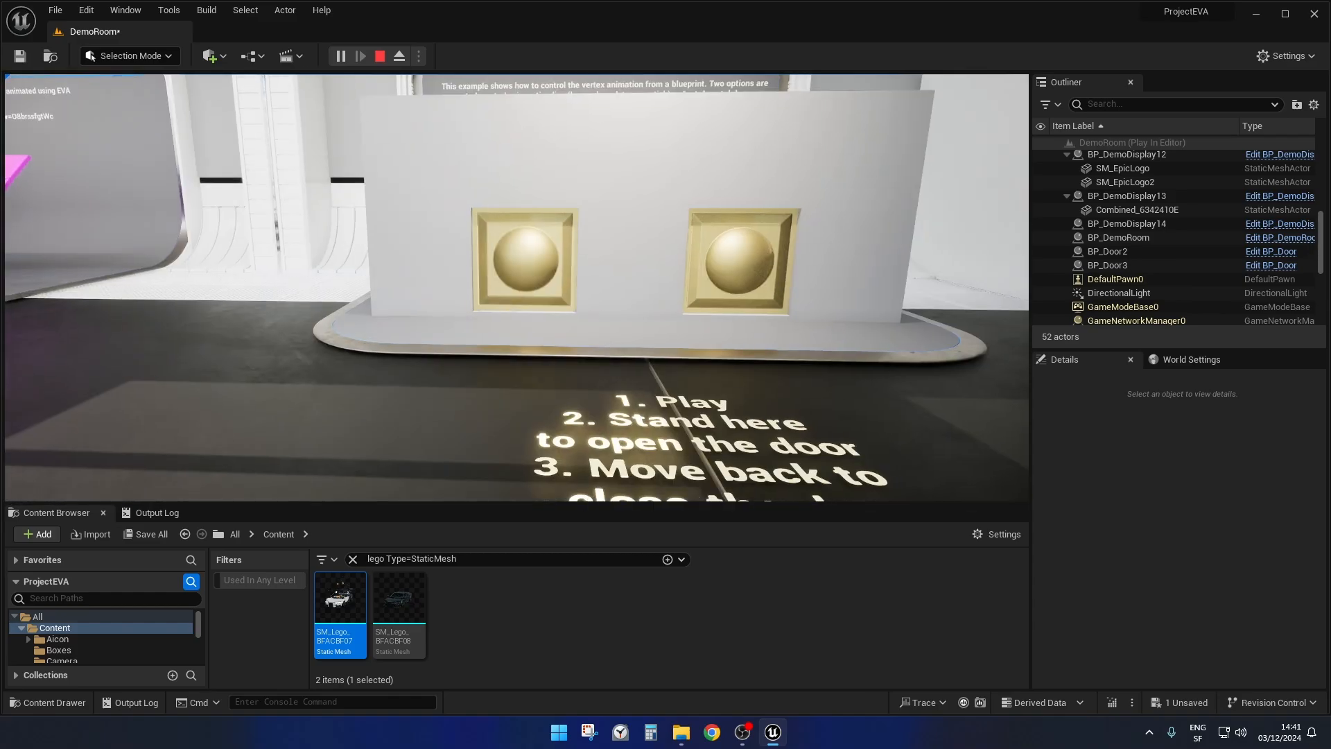
Approach BP_Door2, back away and approach it again to check how its animation responds mid-motion.
{"action": "key", "text": "w"}
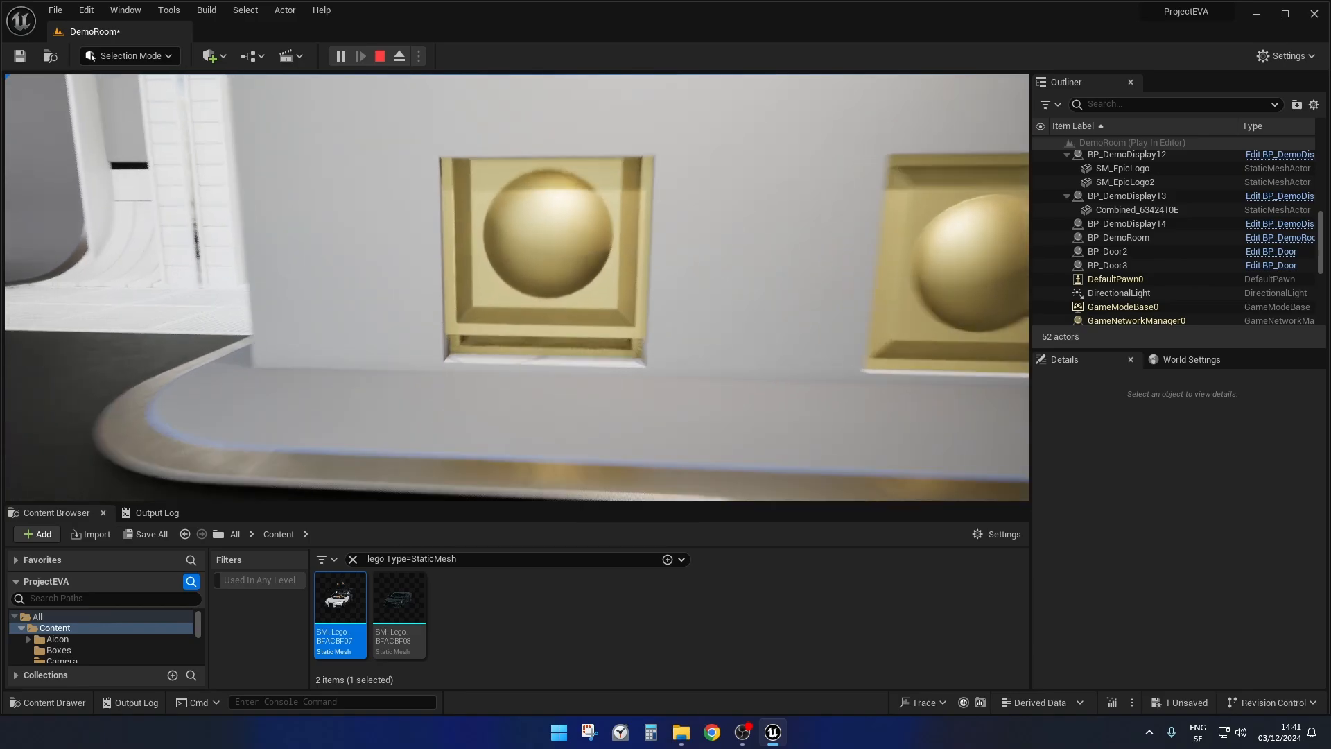
{"action": "key", "text": "e"}
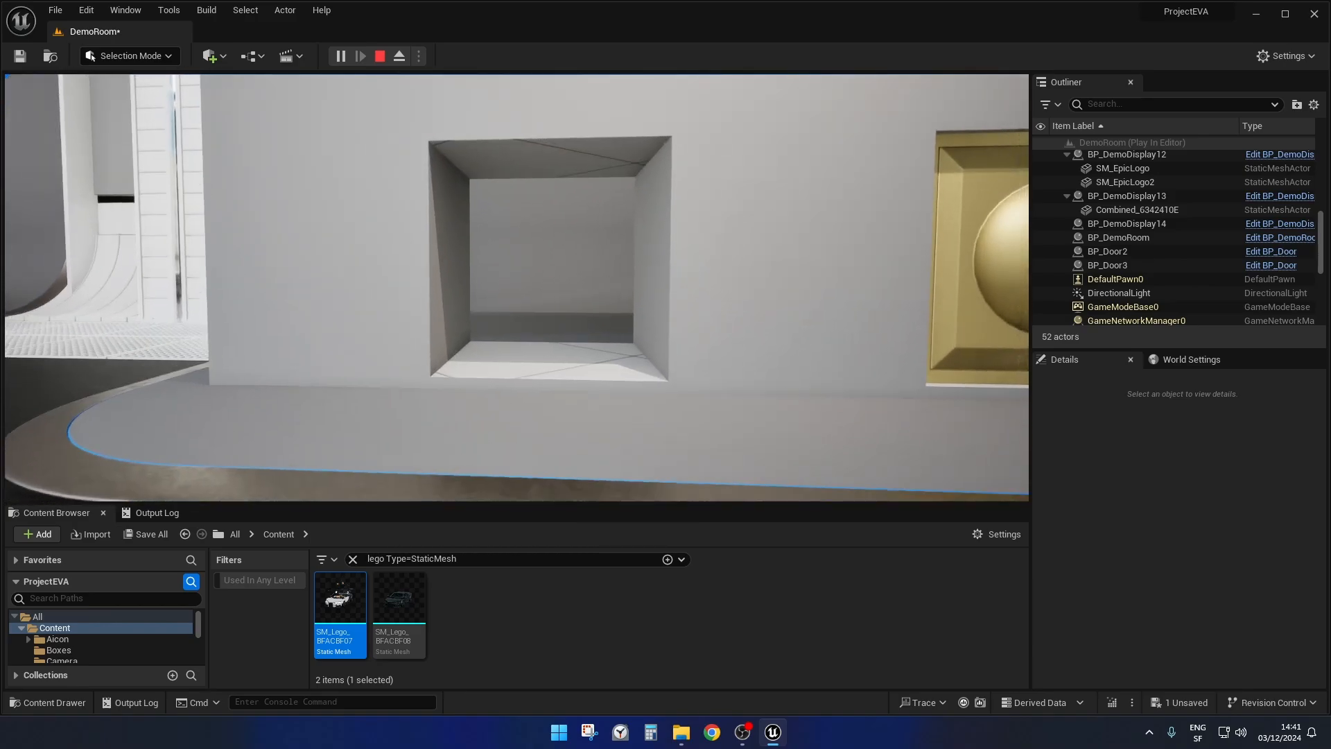
{"action": "key", "text": "s"}
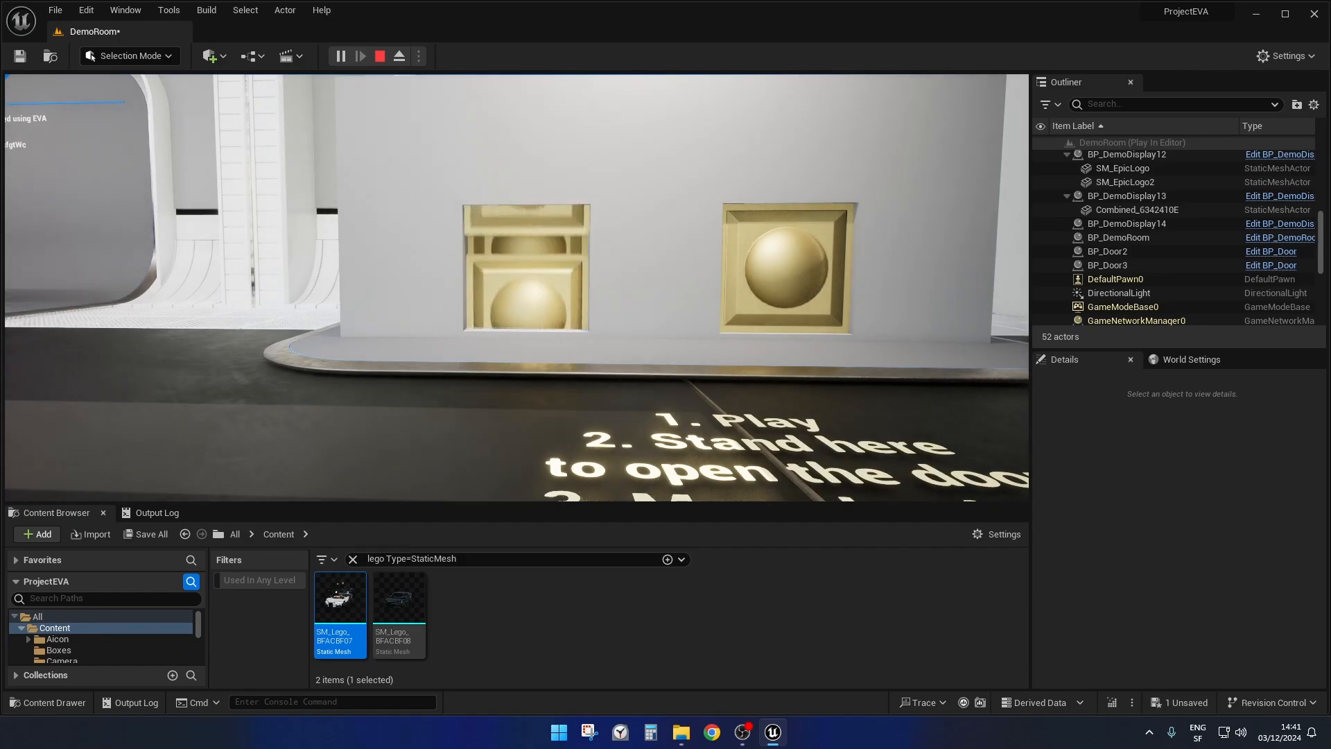
{"action": "key", "text": "w"}
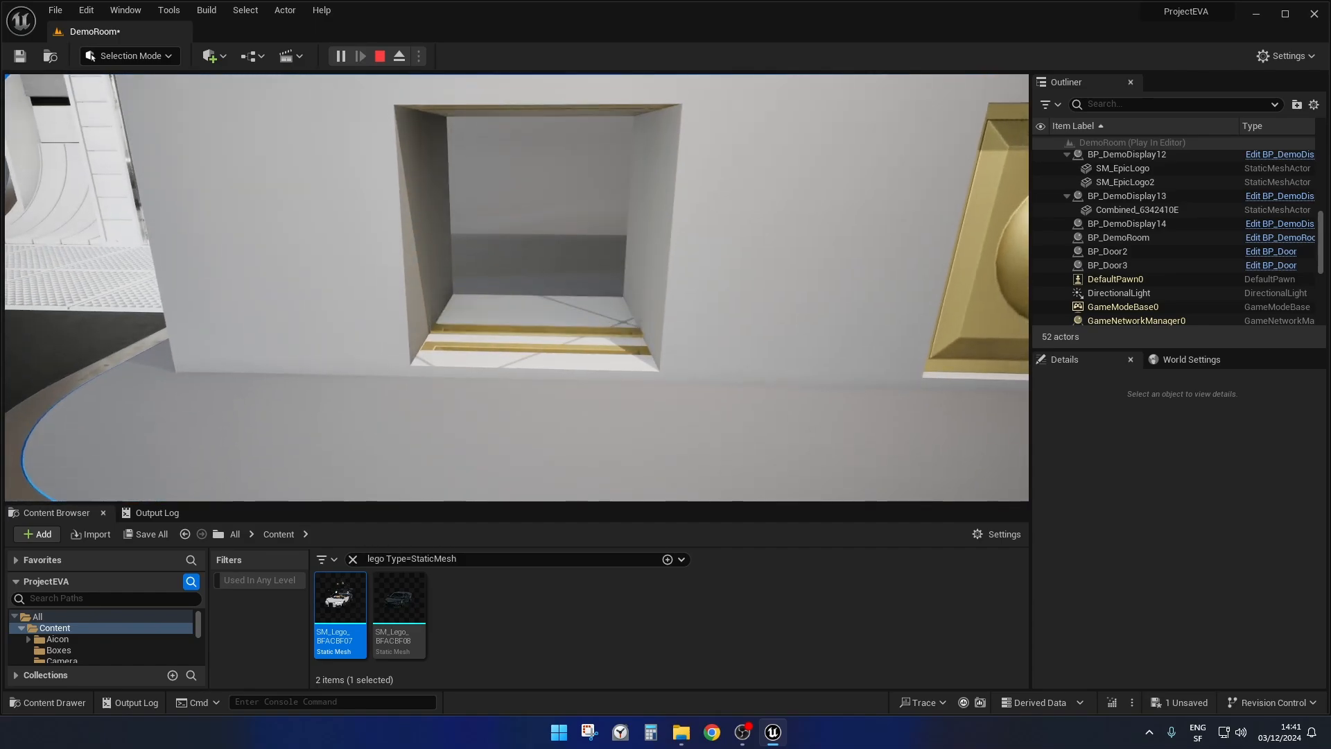
Repeatedly back away from BP_Door2 and approach it again to observe its opening and closing cycle.
{"action": "key", "text": "s"}
{"action": "key", "text": "w"}
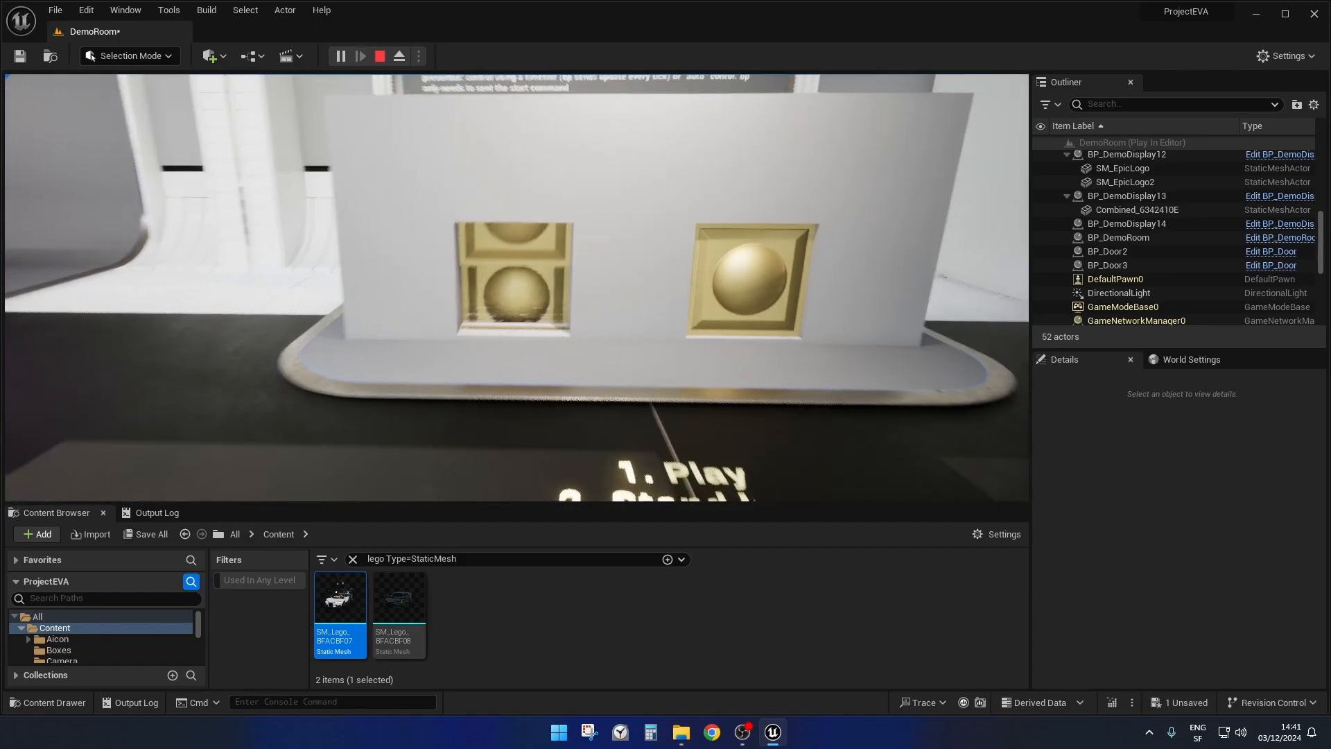
{"action": "key", "text": "s"}
{"action": "key", "text": "w"}
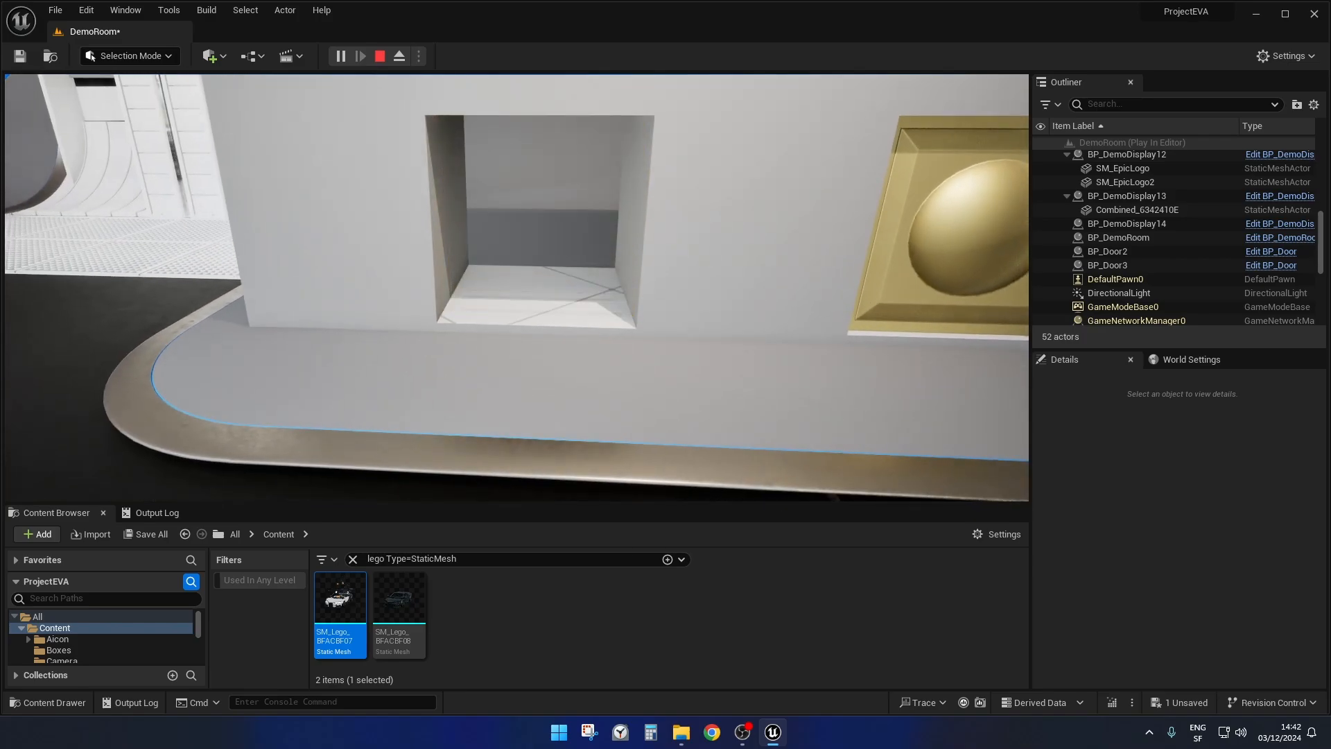
{"action": "key", "text": "s"}
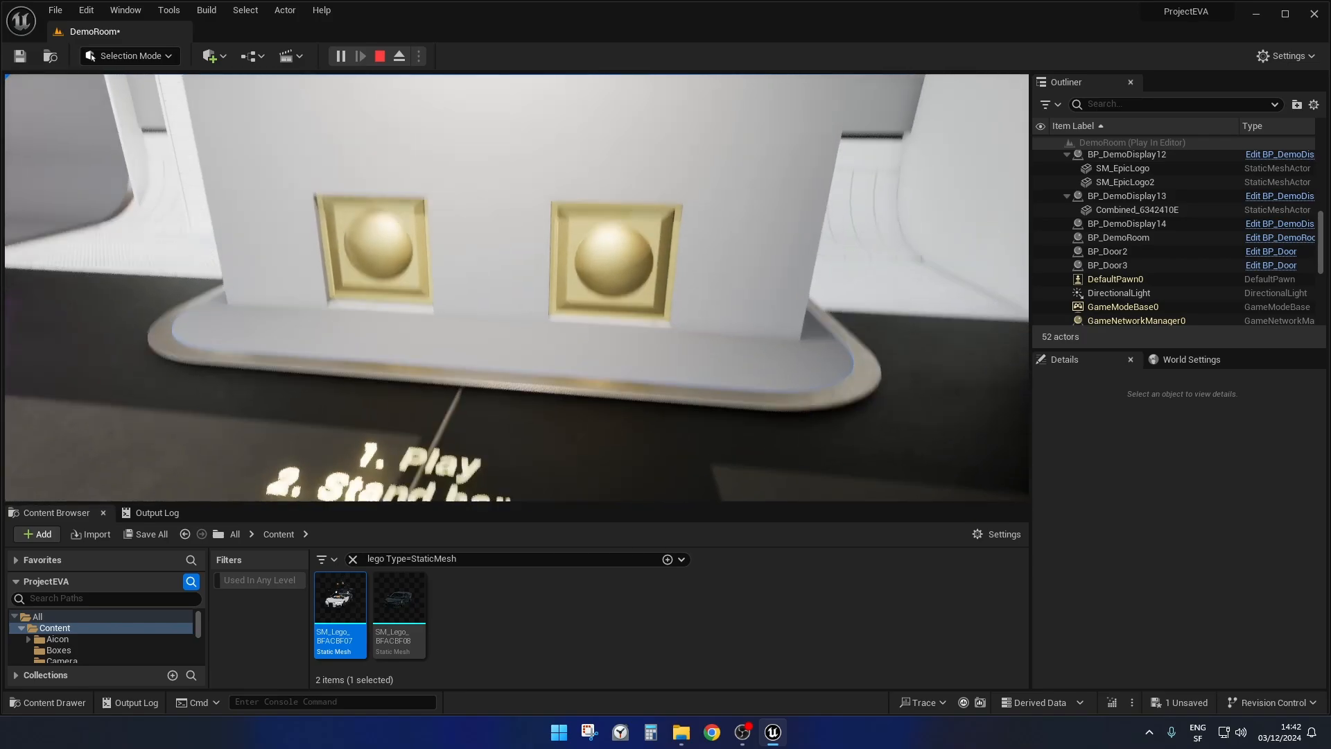
Approach BP_Door3 to trigger it, back away until both doors are in view and stop playing the level.
{"action": "key", "text": "w"}
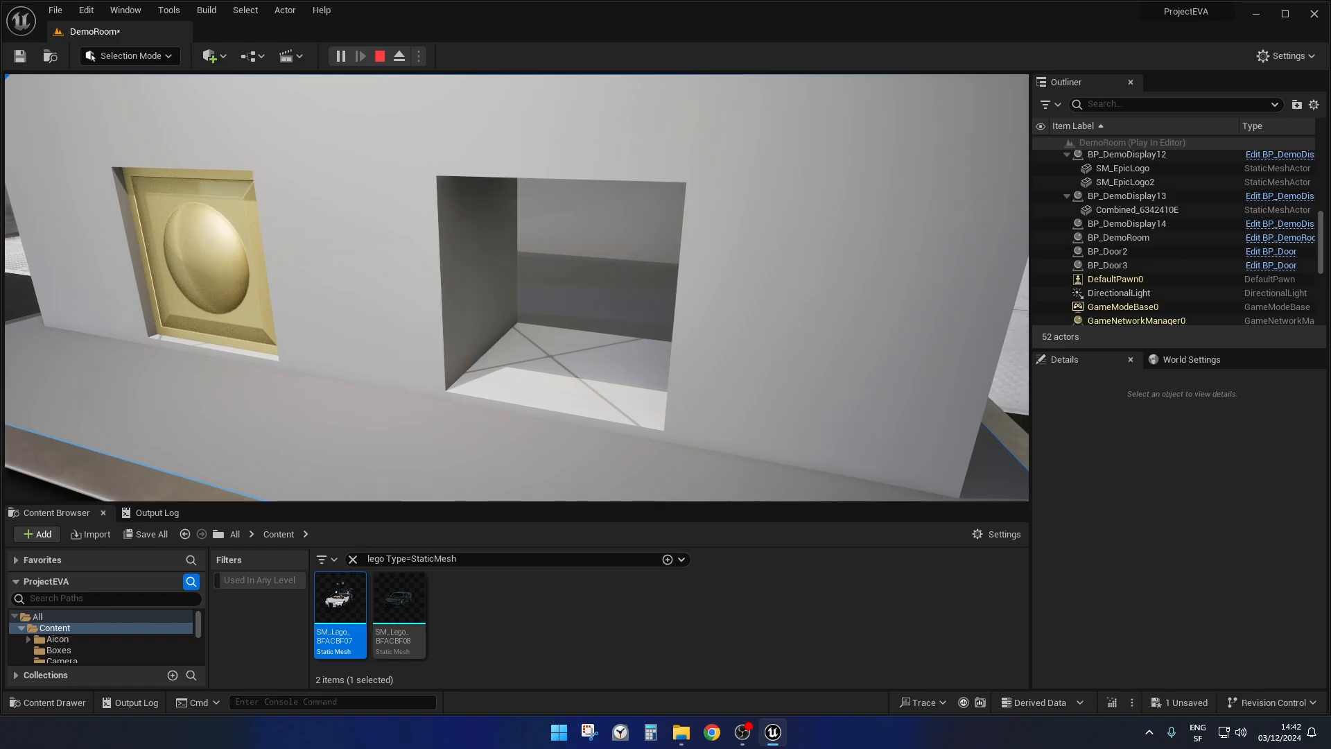
{"action": "key", "text": "s"}
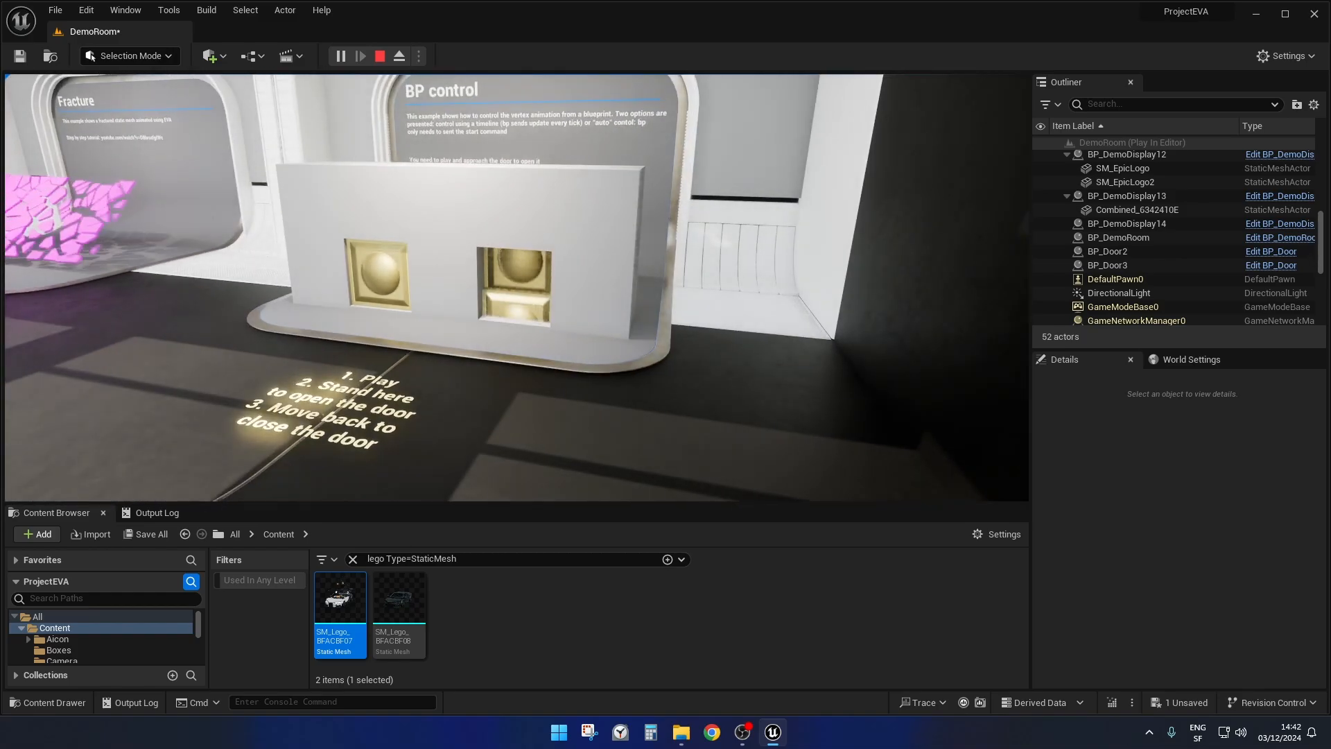
{"action": "key", "text": "a"}
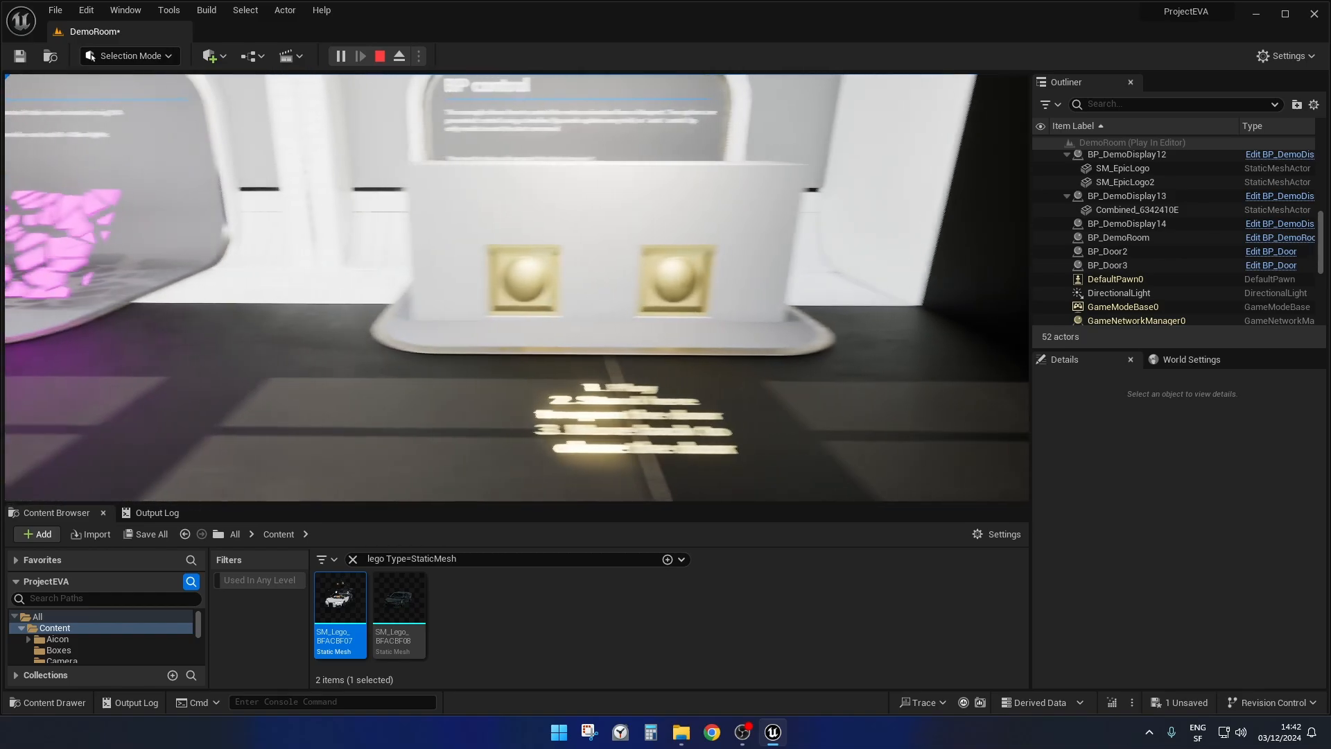
{"action": "key", "text": "w"}
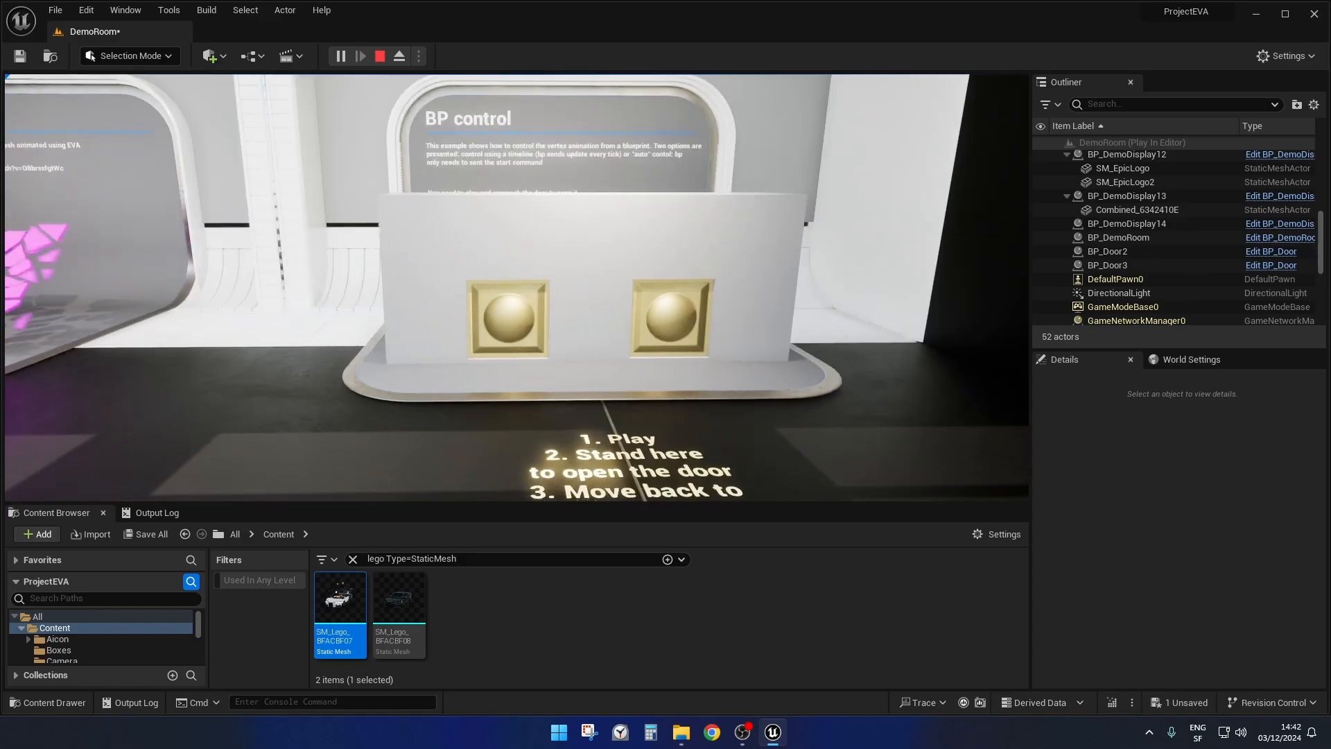
{"action": "key", "text": "Escape"}
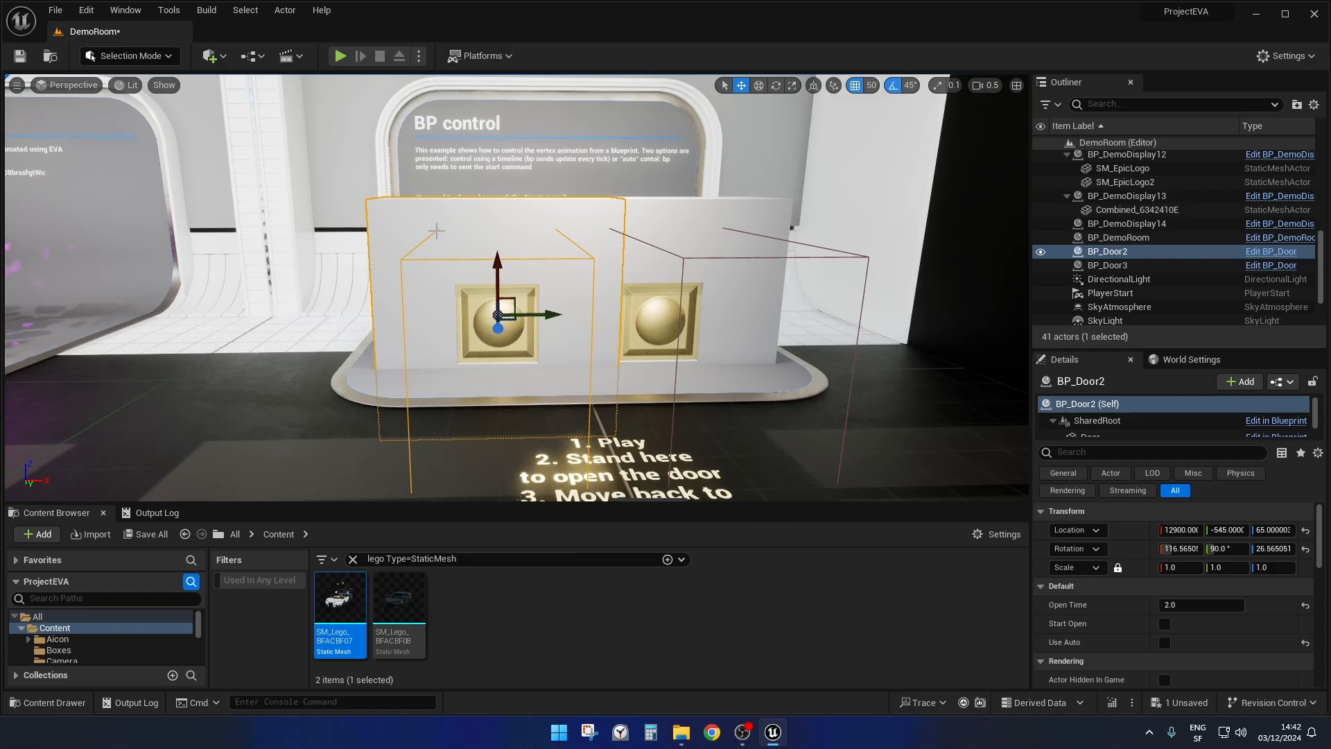
Select BP_Door3 and examine its Use Auto setting and its trigger box on the BP control display.
{"action": "mouse_move", "coordinate": [512, 226]}
{"action": "right_mouse_down"}
{"action": "mouse_move", "coordinate": [494, 221]}
{"action": "mouse_move", "coordinate": [514, 228]}
{"action": "right_mouse_up"}
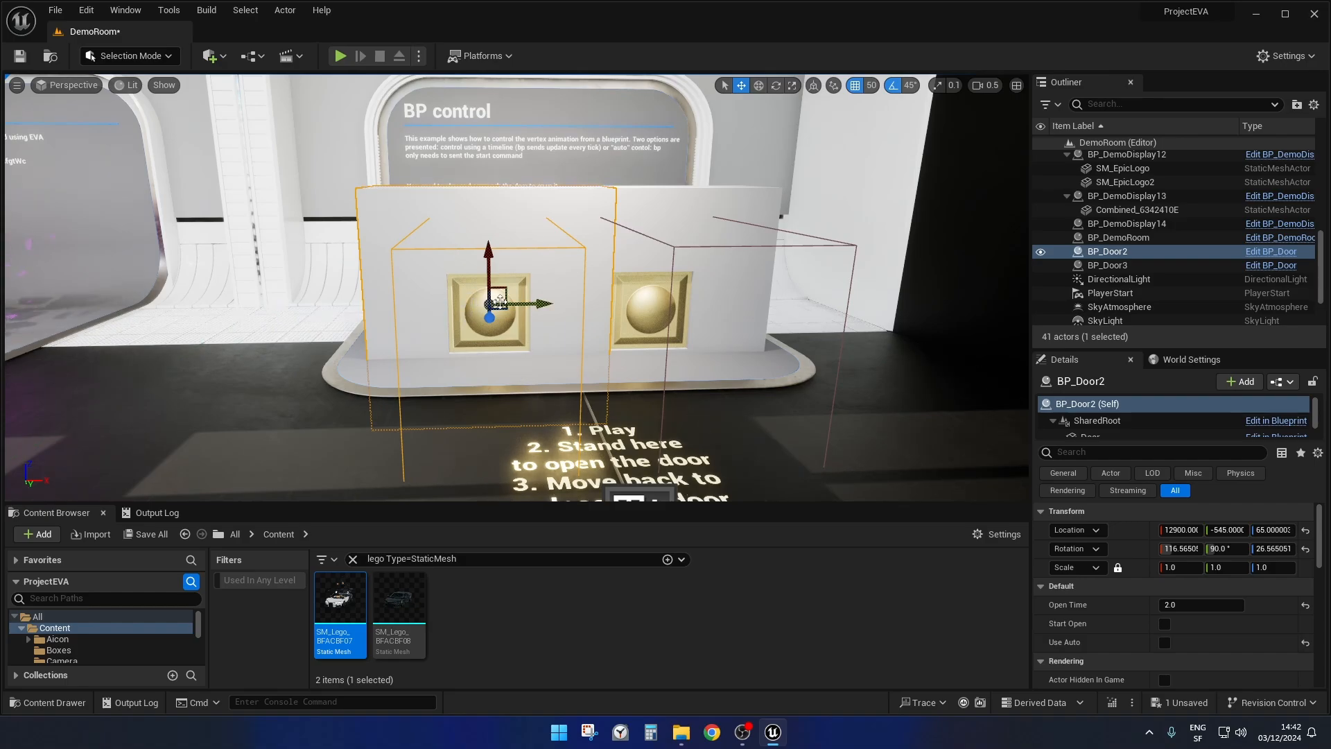
{"action": "left_click", "coordinate": [675, 199]}
{"action": "key", "text": "d"}
{"action": "mouse_move", "coordinate": [675, 199]}
{"action": "right_mouse_down"}
{"action": "mouse_move", "coordinate": [617, 197]}
{"action": "mouse_move", "coordinate": [693, 215]}
{"action": "right_mouse_up"}
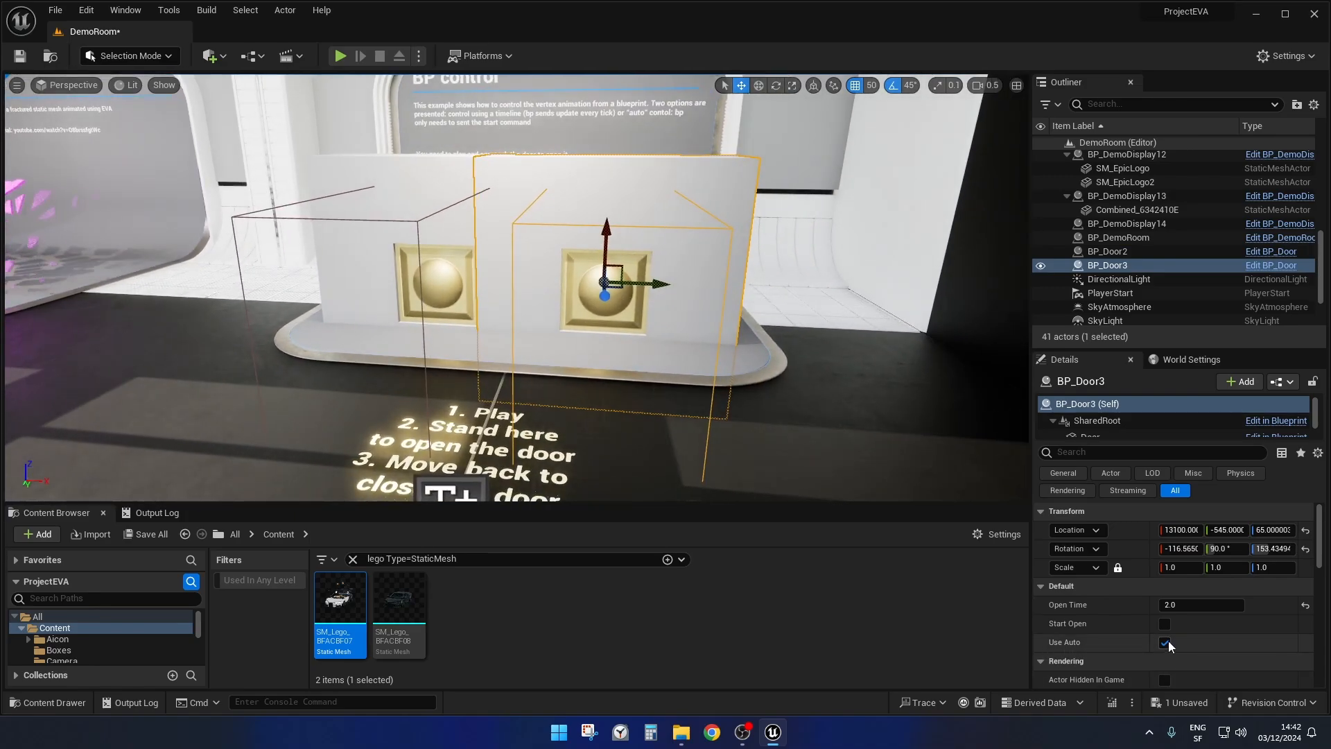
{"action": "key", "text": "d"}
{"action": "right_click_drag", "start_coordinate": [911, 401], "coordinate": [856, 405]}
{"action": "key", "text": "w"}
{"action": "key", "text": "s"}
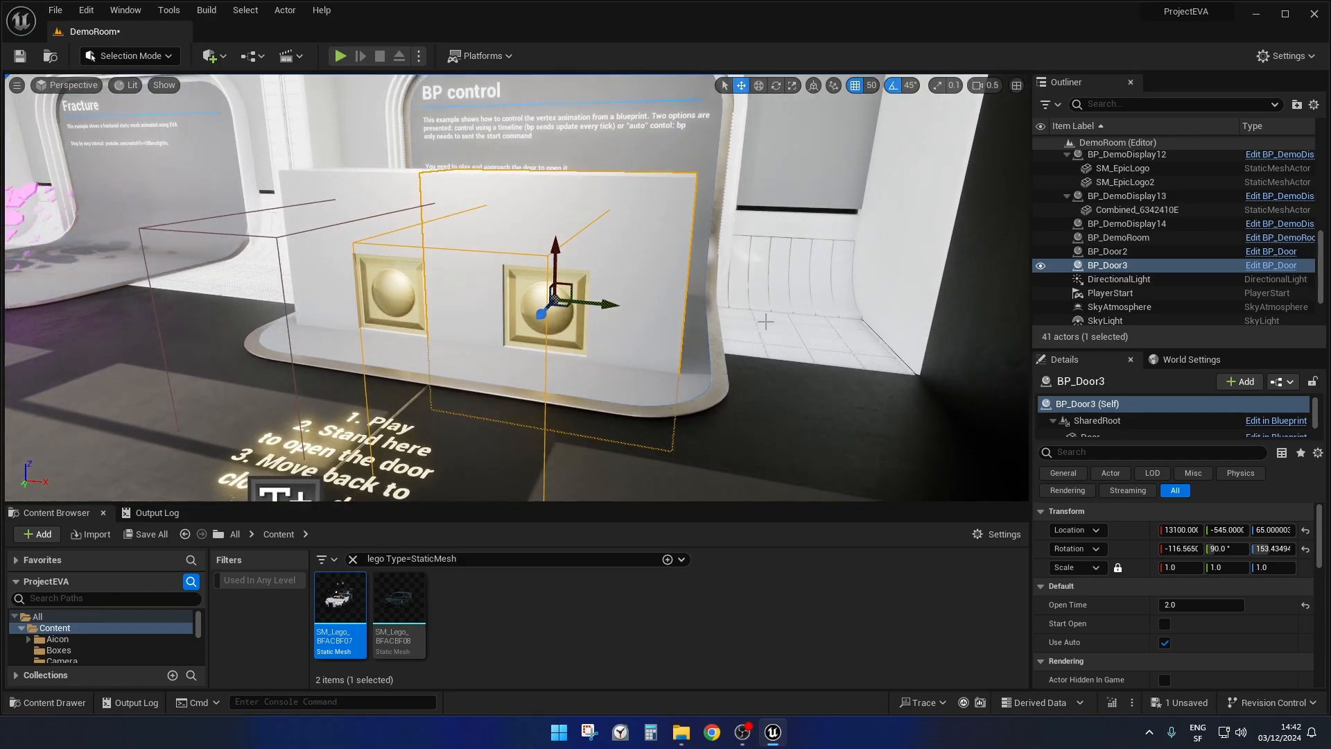
{"action": "mouse_move", "coordinate": [735, 222]}
{"action": "right_mouse_down"}
{"action": "mouse_move", "coordinate": [715, 227]}
{"action": "mouse_move", "coordinate": [738, 225]}
{"action": "right_mouse_up"}
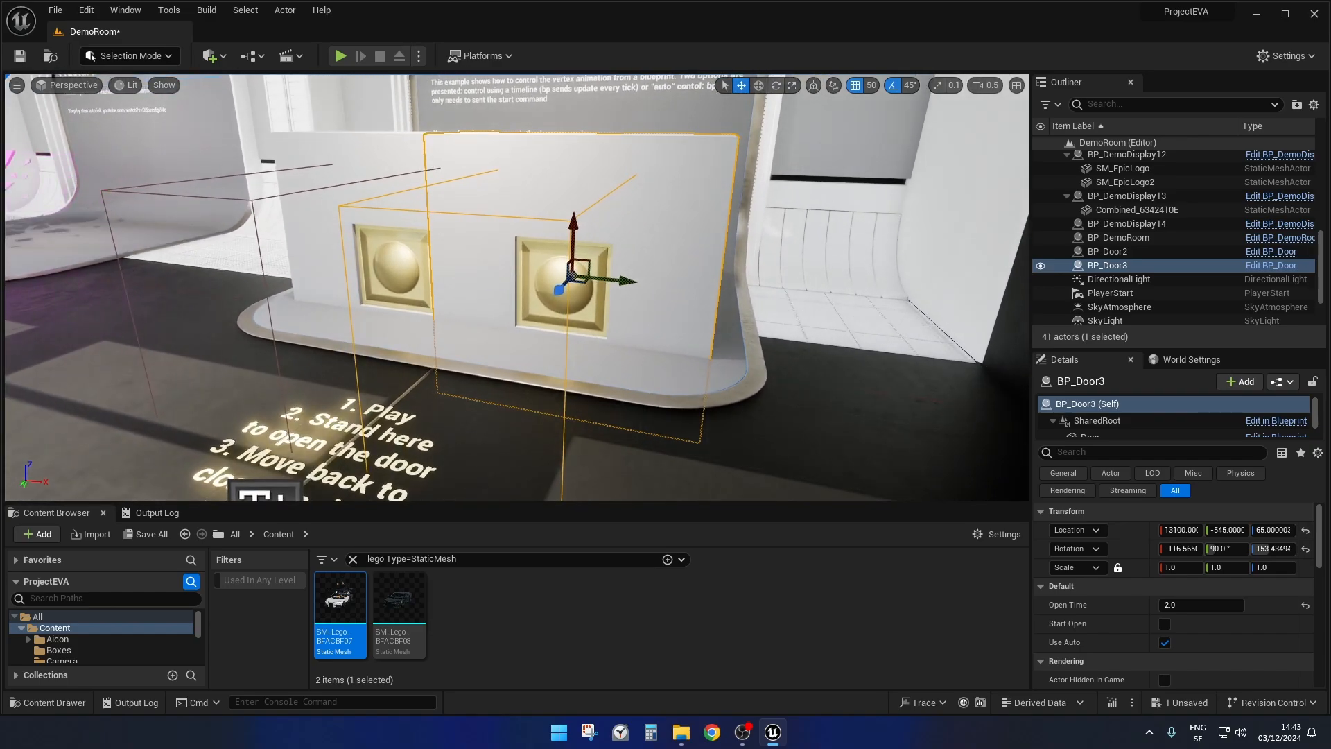
Select BP_Door2 and examine its door settings and trigger box for comparison with BP_Door3.
{"action": "key", "text": "a"}
{"action": "mouse_move", "coordinate": [427, 145]}
{"action": "right_mouse_down"}
{"action": "mouse_move", "coordinate": [511, 145]}
{"action": "mouse_move", "coordinate": [424, 146]}
{"action": "mouse_move", "coordinate": [456, 150]}
{"action": "mouse_move", "coordinate": [443, 147]}
{"action": "right_mouse_up"}
{"action": "left_click", "coordinate": [444, 154]}
{"action": "key", "text": "a"}
{"action": "key", "text": "d"}
{"action": "key", "text": "s"}
{"action": "key", "text": "w"}
{"action": "key", "text": "a"}
{"action": "key", "text": "d"}
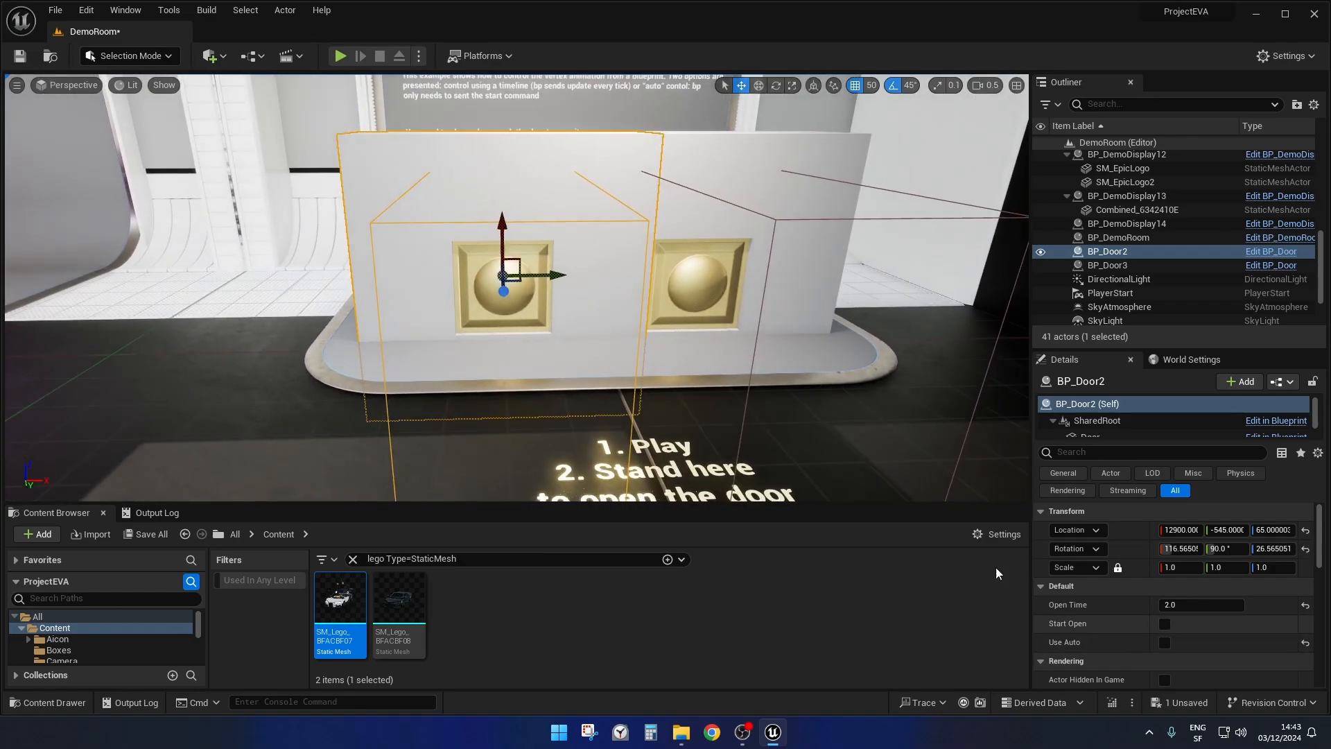
Select BP_Door3 and turn its Start Open option on and back off.
{"action": "left_click", "coordinate": [749, 149]}
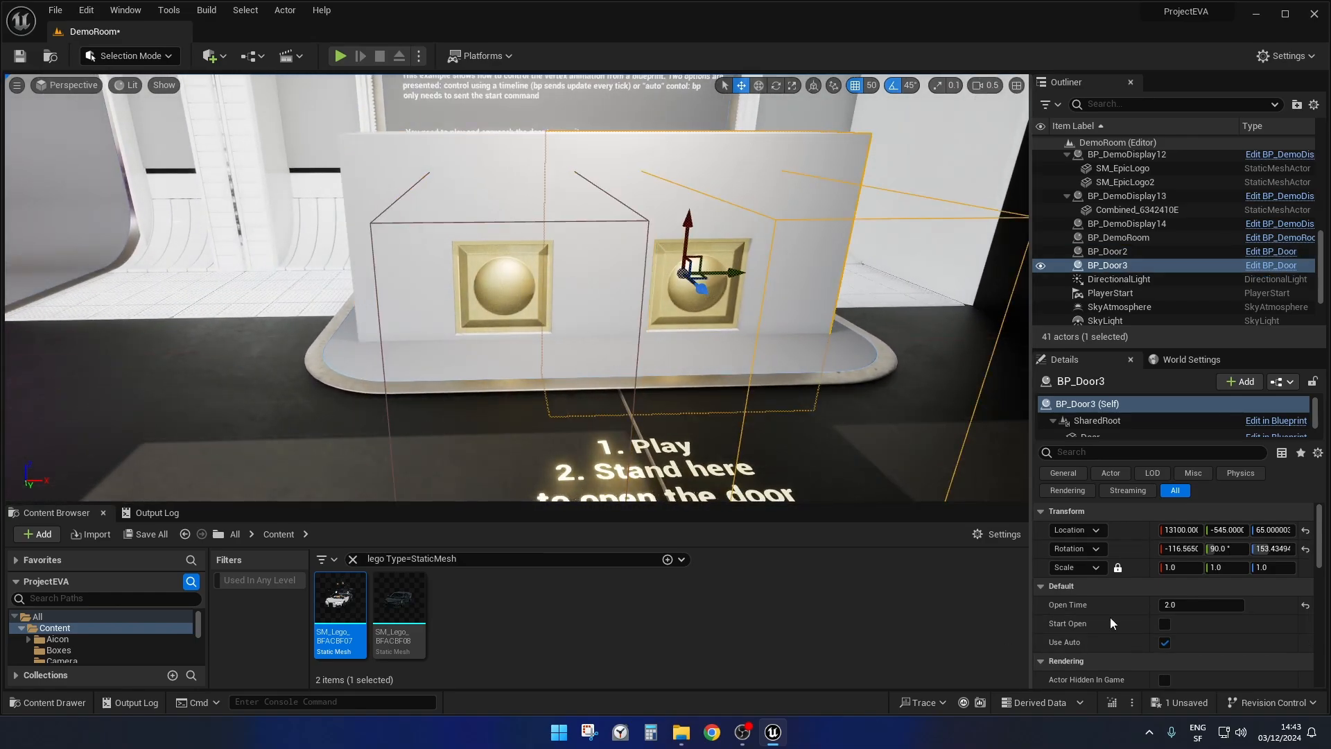
{"action": "left_click", "coordinate": [1165, 624]}
{"action": "left_click", "coordinate": [1165, 624]}
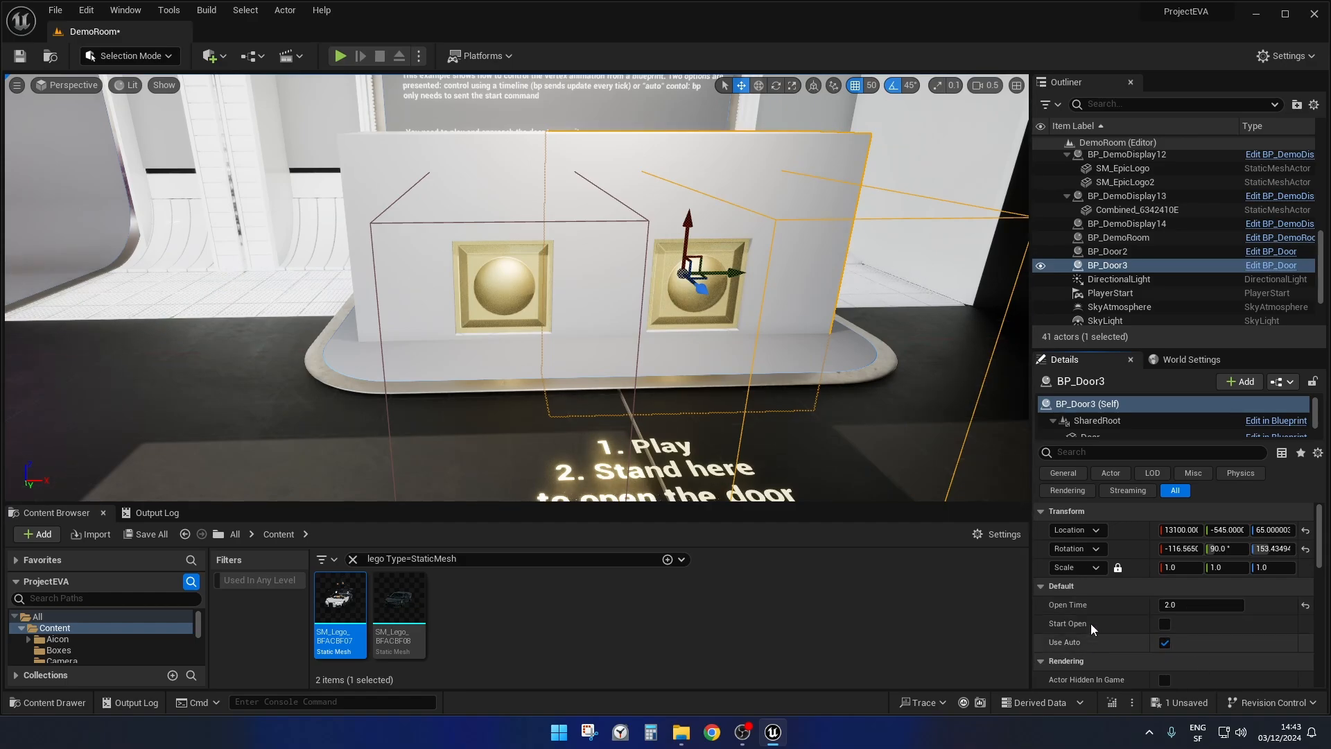
{"action": "mouse_move", "coordinate": [721, 368]}
{"action": "right_mouse_down"}
{"action": "mouse_move", "coordinate": [697, 355]}
{"action": "mouse_move", "coordinate": [707, 367]}
{"action": "mouse_move", "coordinate": [718, 347]}
{"action": "mouse_move", "coordinate": [722, 368]}
{"action": "right_mouse_up"}
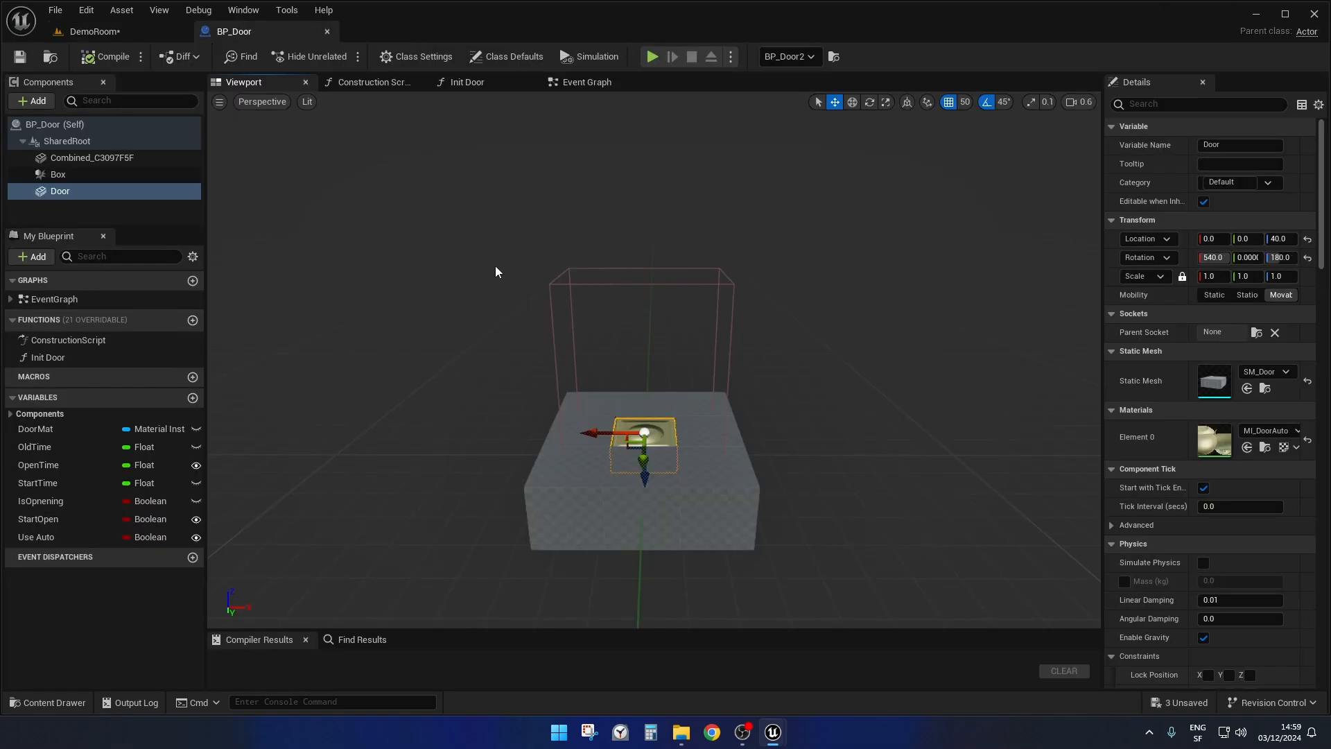
Inspect the Combined_C3097F5F wall, Door and Box components of the BP_Door Blueprint in its 3D preview.
{"action": "right_click_drag", "start_coordinate": [893, 324], "coordinate": [824, 347]}
{"action": "left_click", "coordinate": [83, 158]}
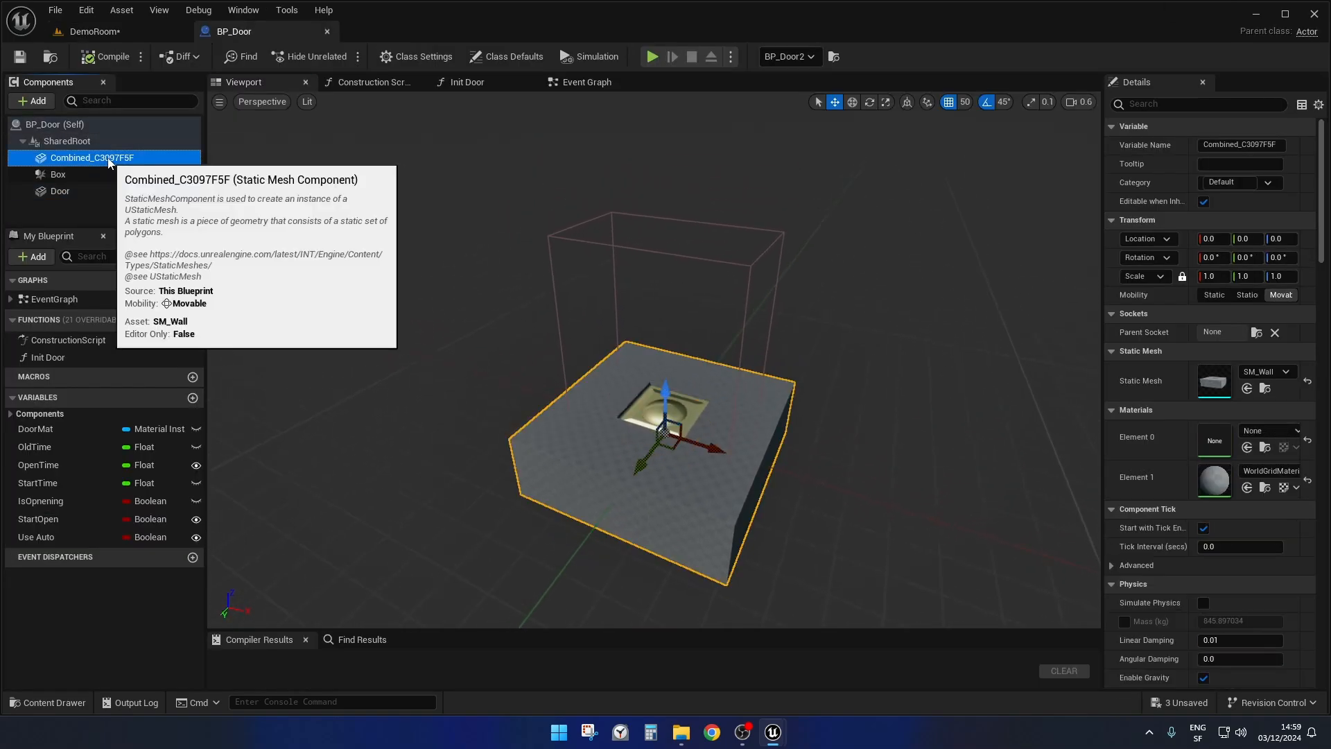
{"action": "left_click", "coordinate": [61, 192]}
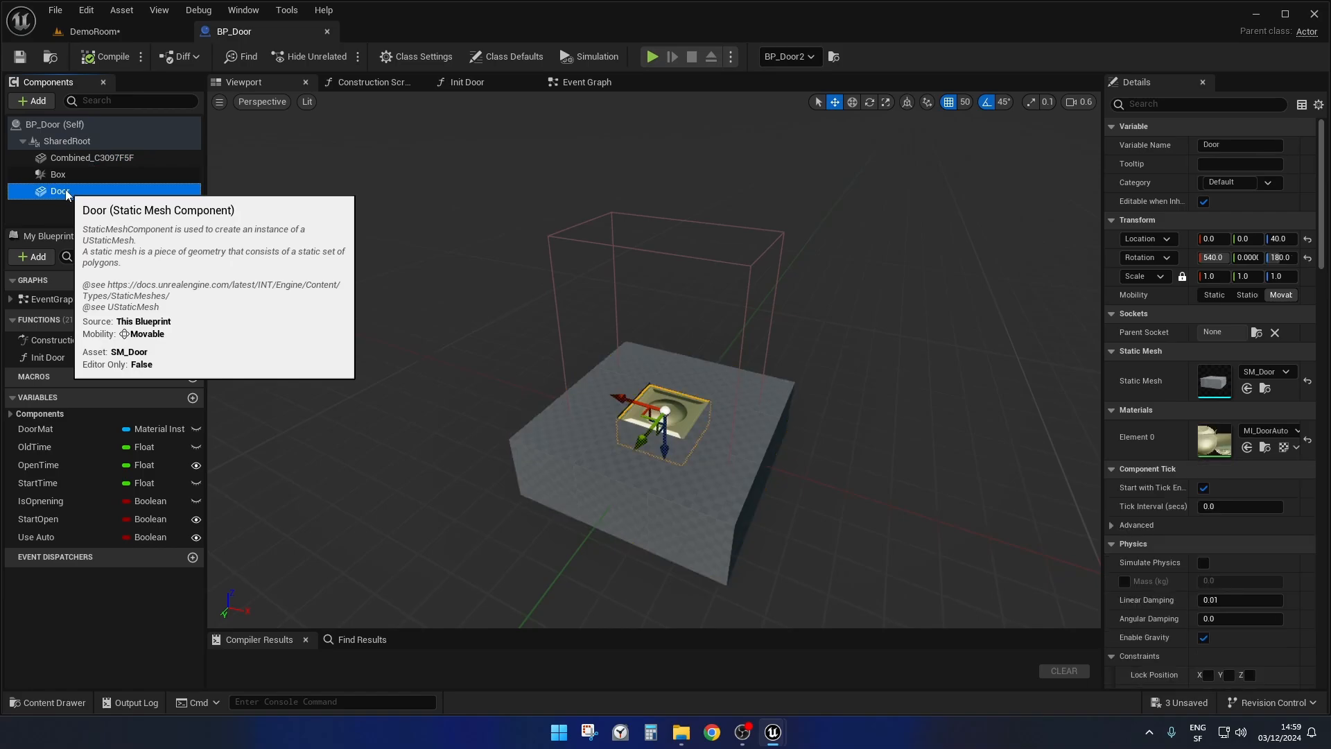
{"action": "scroll", "coordinate": [602, 396], "scroll_direction": "up", "scroll_amount": 5}
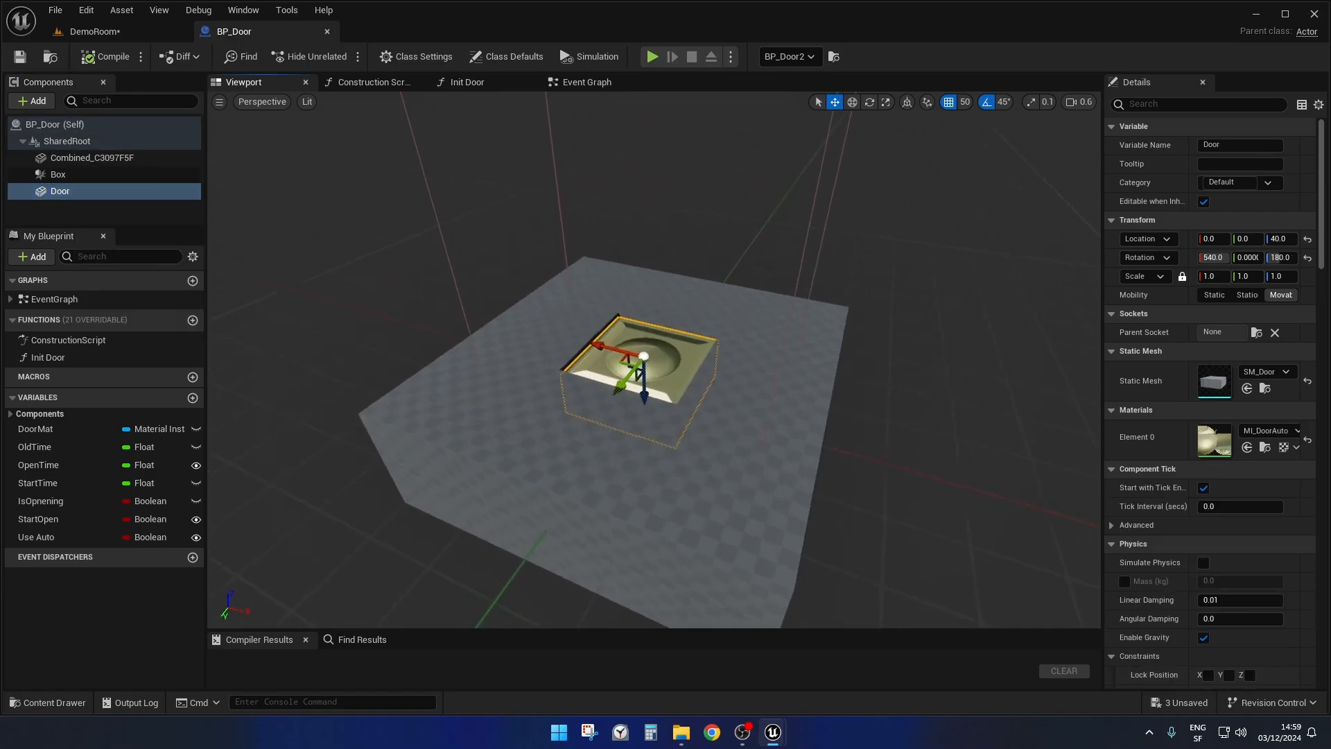
{"action": "left_click", "coordinate": [94, 163]}
{"action": "double_click", "coordinate": [96, 174]}
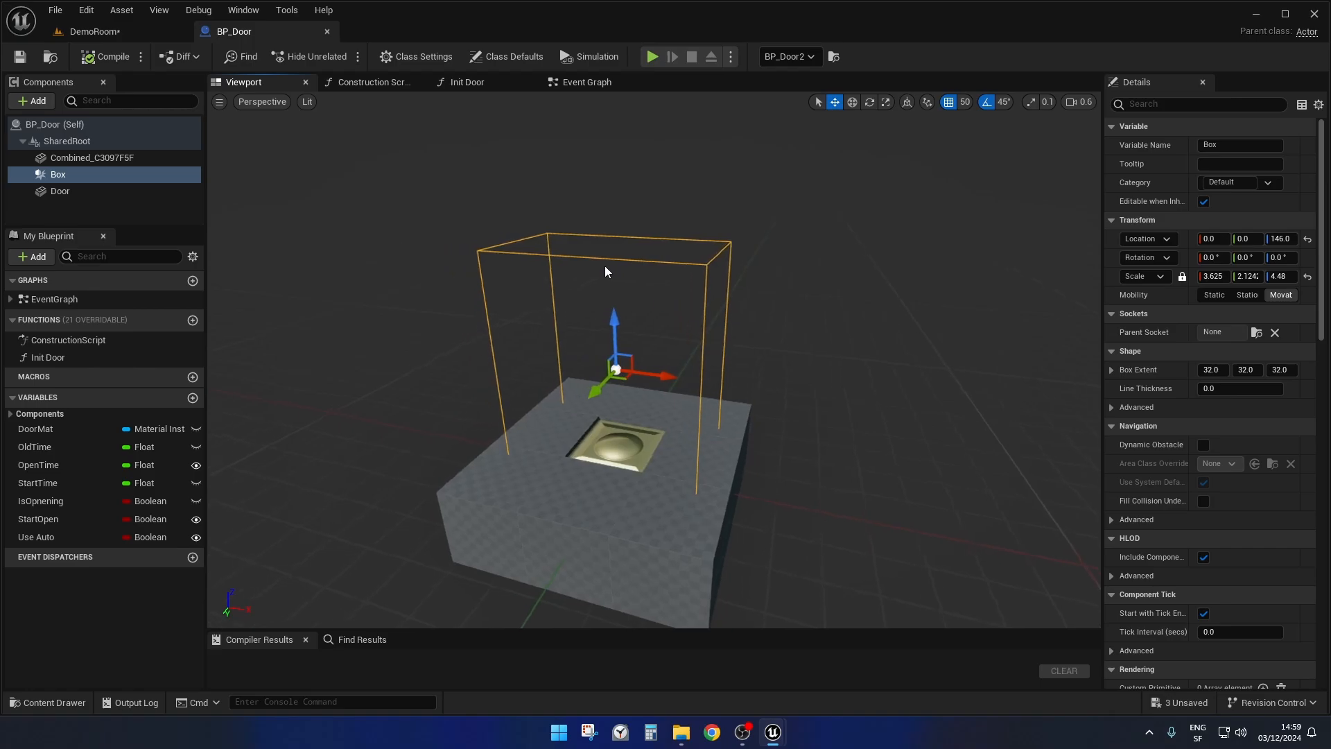
{"action": "mouse_move", "coordinate": [580, 258]}
{"action": "right_mouse_down"}
{"action": "mouse_move", "coordinate": [633, 259]}
{"action": "mouse_move", "coordinate": [577, 258]}
{"action": "right_mouse_up"}
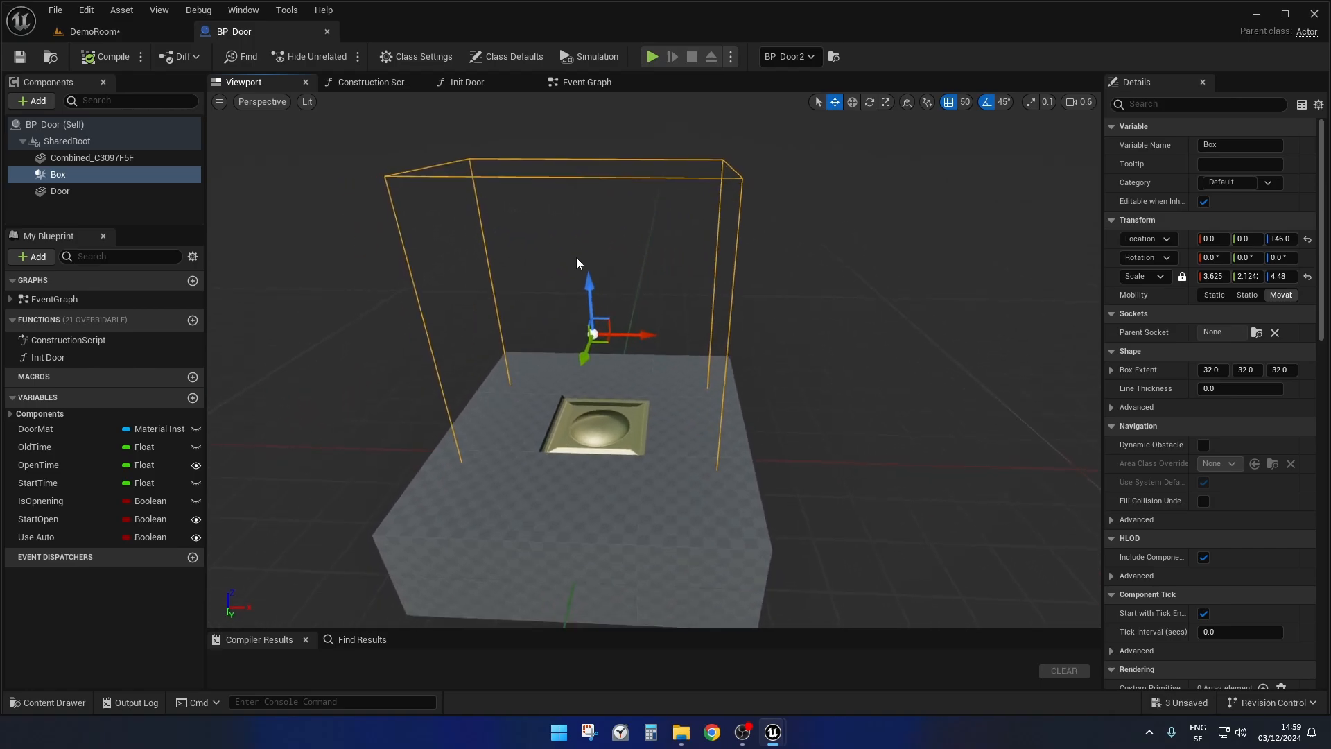
Open BP_Door's Construction Script and examine how Use Auto selects between the MI_DoorTL and MI_DoorAuto materials.
{"action": "left_click", "coordinate": [388, 86]}
{"action": "scroll", "coordinate": [452, 348], "scroll_direction": "down", "scroll_amount": 3}
{"action": "right_click_drag", "start_coordinate": [452, 348], "coordinate": [511, 297]}
{"action": "scroll", "coordinate": [564, 330], "scroll_direction": "up", "scroll_amount": 2}
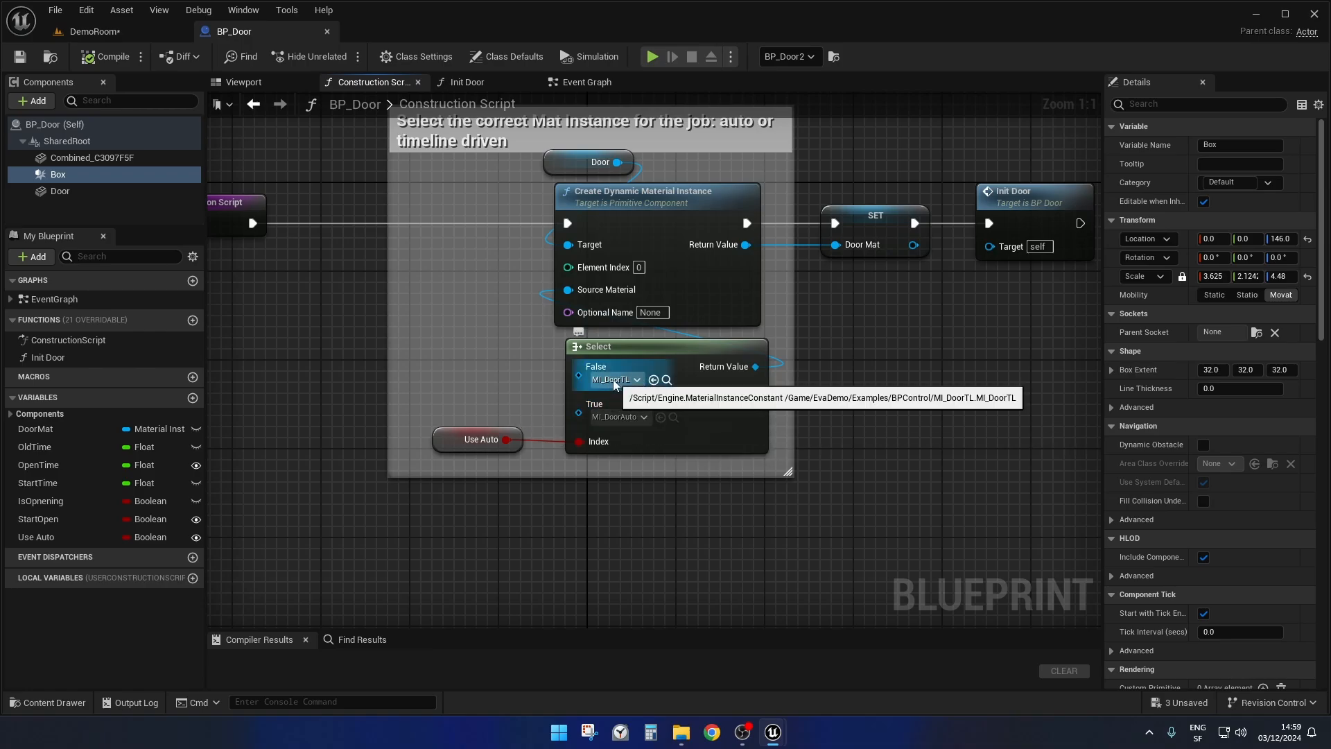
{"action": "mouse_move", "coordinate": [934, 421]}
{"action": "right_mouse_down"}
{"action": "mouse_move", "coordinate": [924, 395]}
{"action": "mouse_move", "coordinate": [943, 444]}
{"action": "mouse_move", "coordinate": [950, 432]}
{"action": "right_mouse_up"}
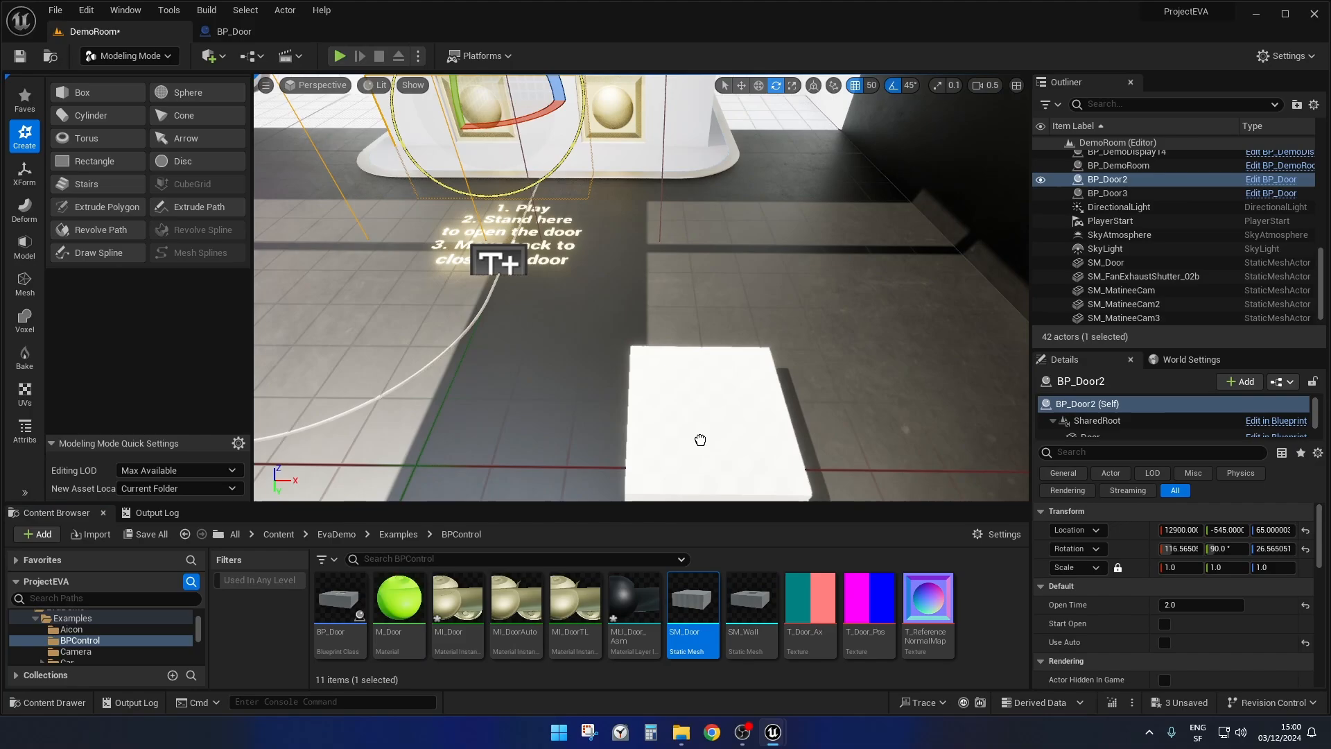
{"action": "left_click_drag", "start_coordinate": [701, 440], "coordinate": [709, 375]}
Apply the MI_Door material instance from the BPControl folder to the SM_Door mesh in the DemoRoom level.
{"action": "right_click_drag", "start_coordinate": [523, 430], "coordinate": [554, 459]}
{"action": "key", "text": "w"}
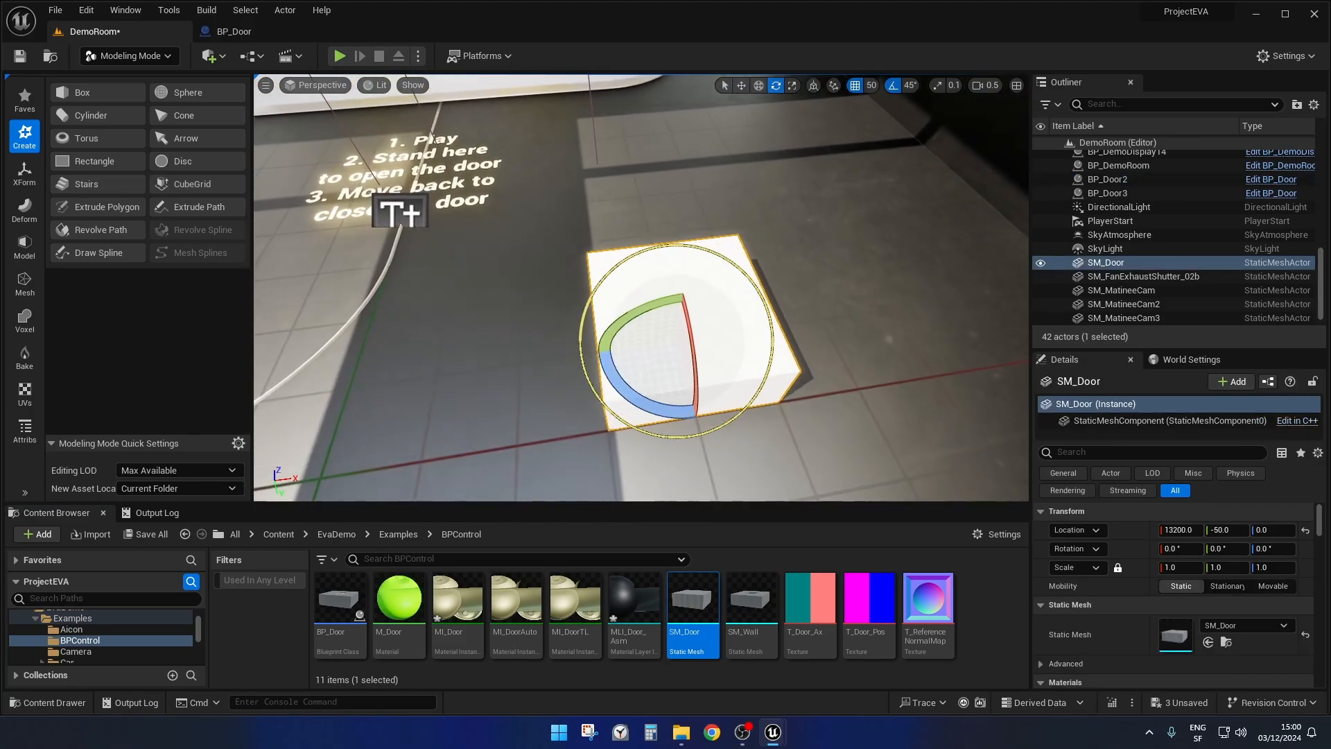
{"action": "left_click", "coordinate": [575, 598]}
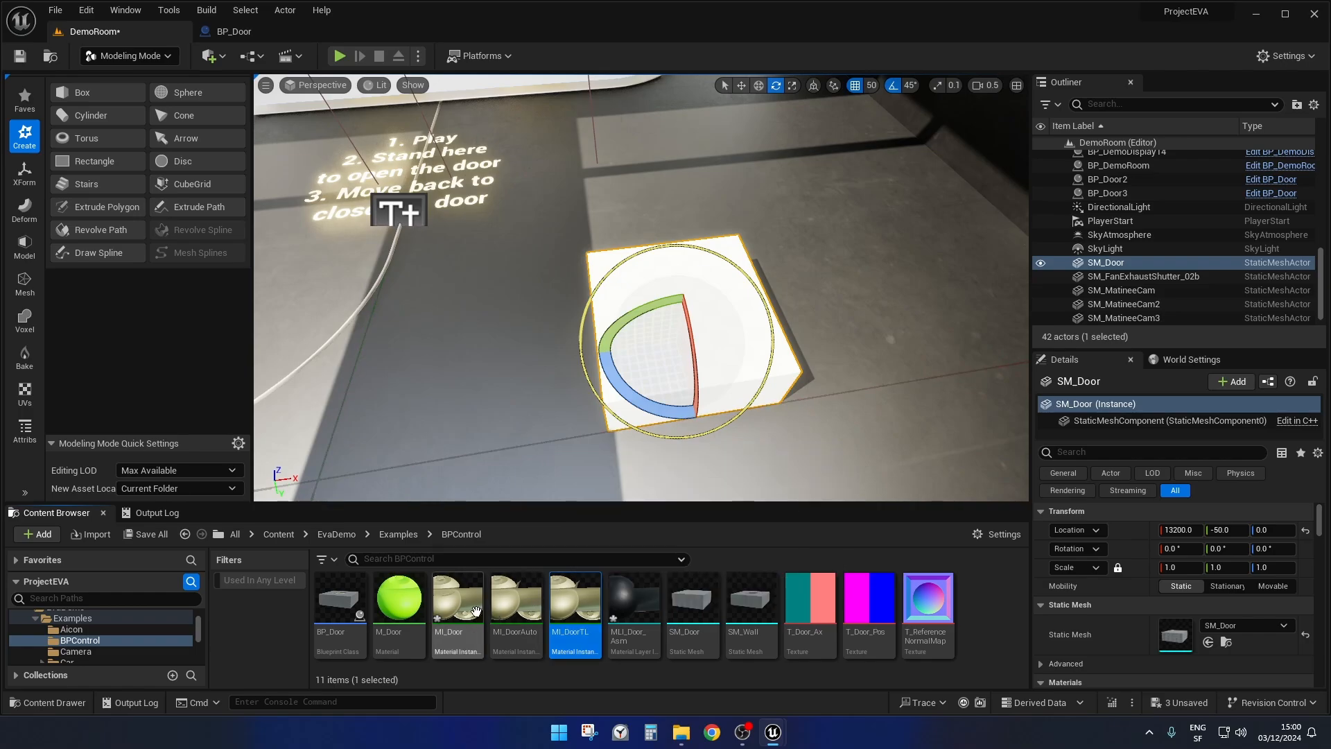
{"action": "left_click", "coordinate": [458, 587]}
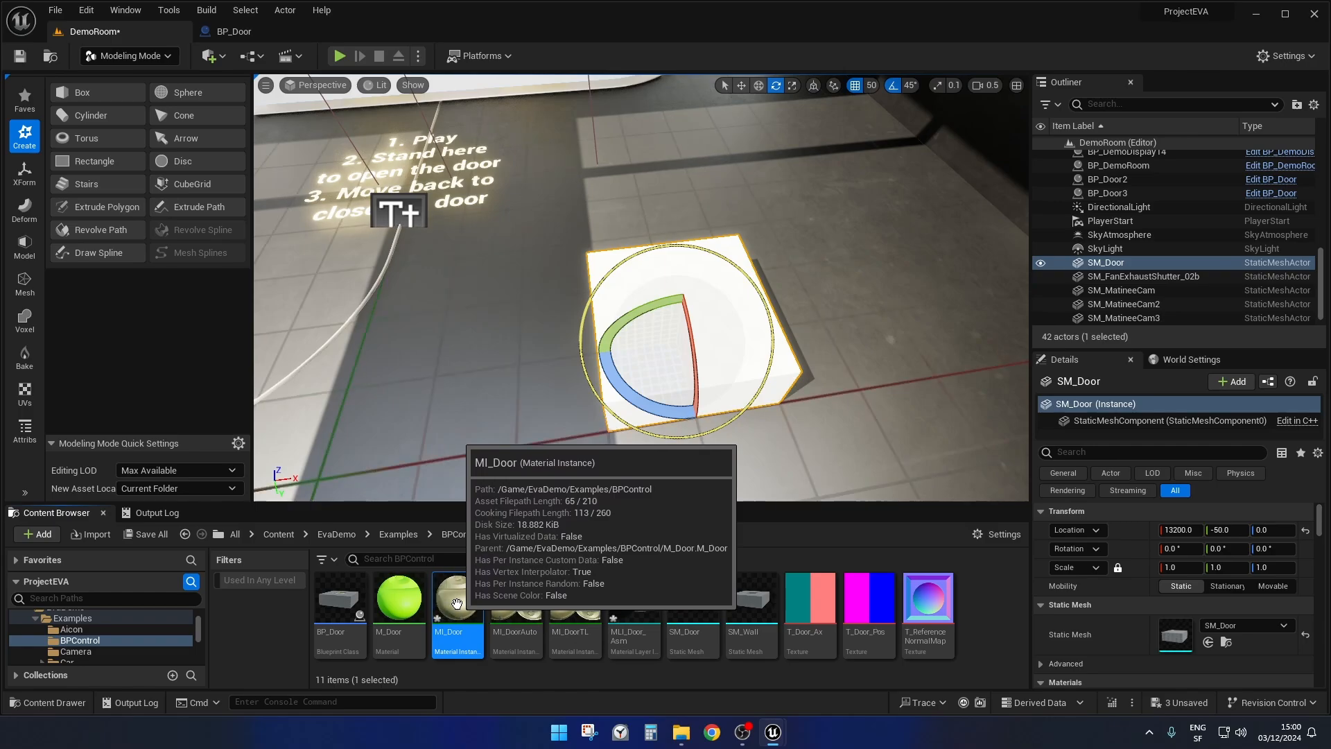
{"action": "left_click_drag", "start_coordinate": [454, 608], "coordinate": [725, 298]}
View the animated SM_Door panels on the floor and compare them with the doors in the BP control display.
{"action": "right_click_drag", "start_coordinate": [829, 265], "coordinate": [797, 187]}
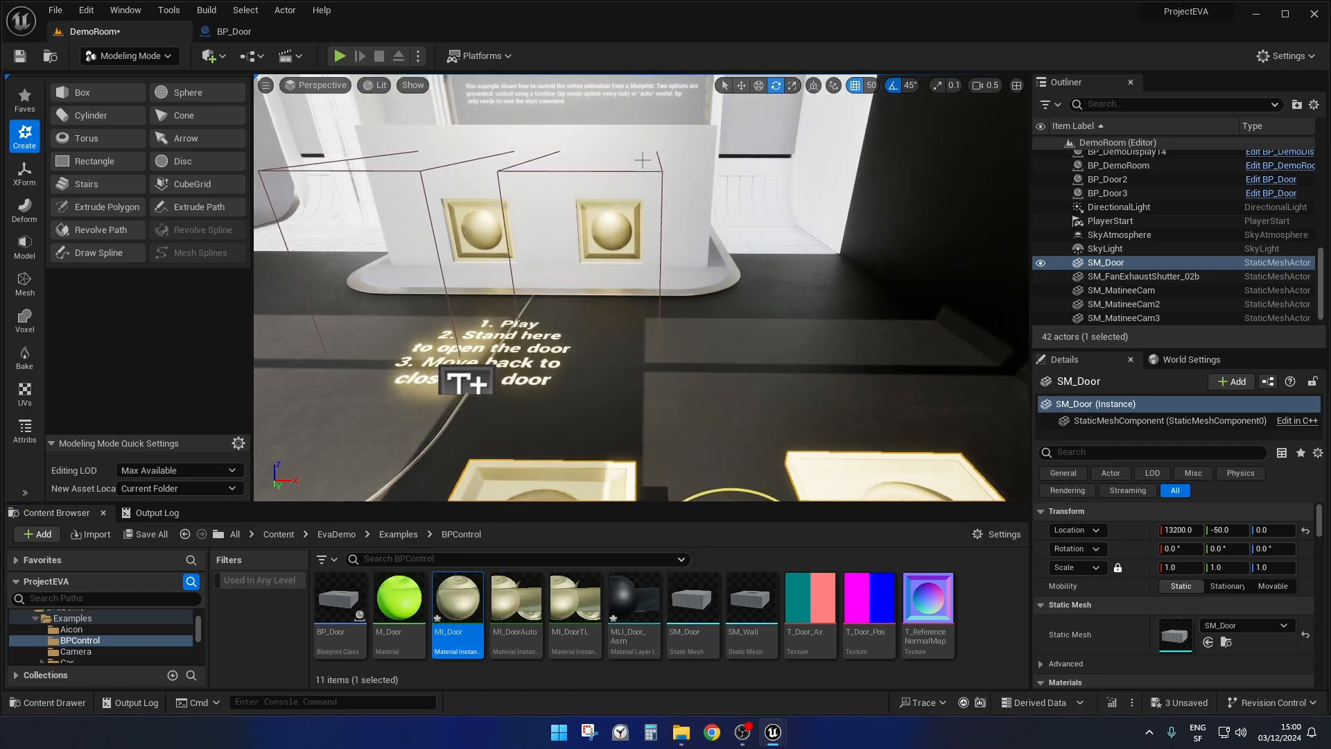
{"action": "right_click_drag", "start_coordinate": [724, 252], "coordinate": [749, 416]}
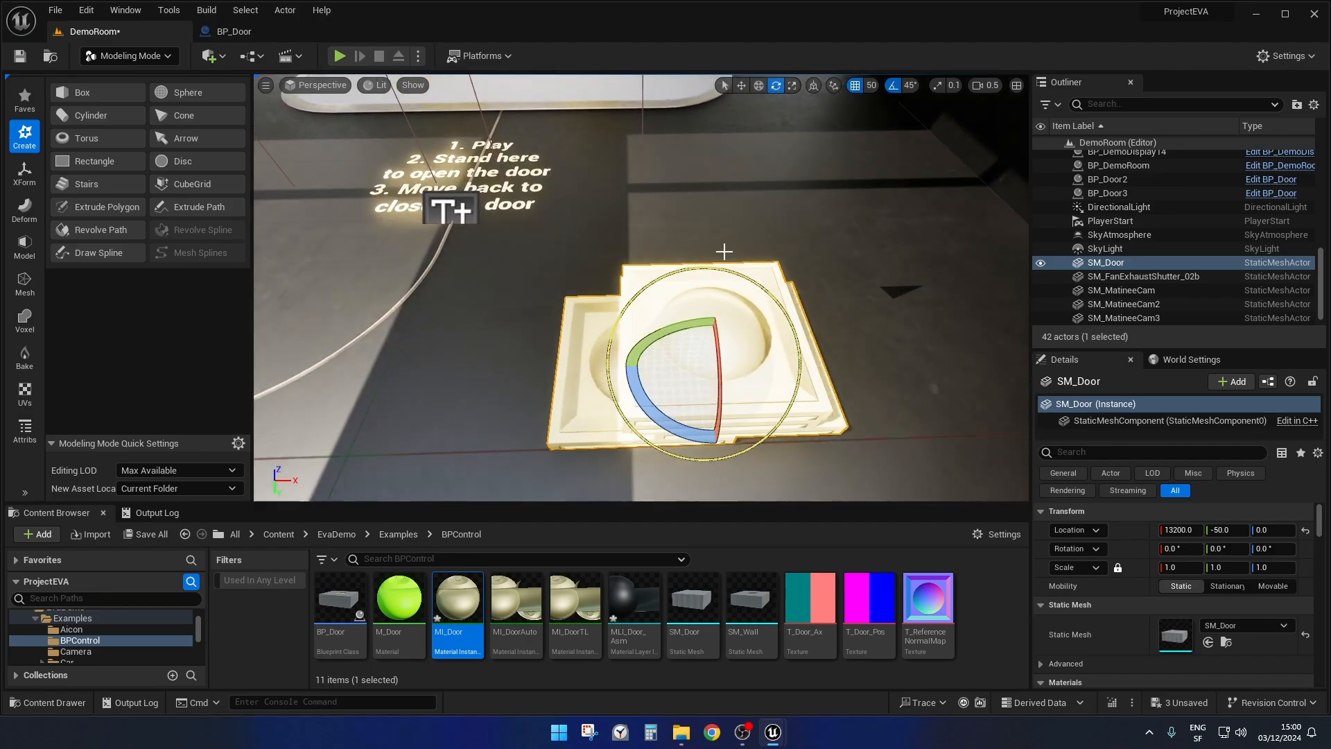
{"action": "mouse_move", "coordinate": [805, 327]}
{"action": "right_mouse_down"}
{"action": "mouse_move", "coordinate": [799, 347]}
{"action": "mouse_move", "coordinate": [796, 333]}
{"action": "right_mouse_up"}
{"action": "key", "text": "d"}
{"action": "key", "text": "a"}
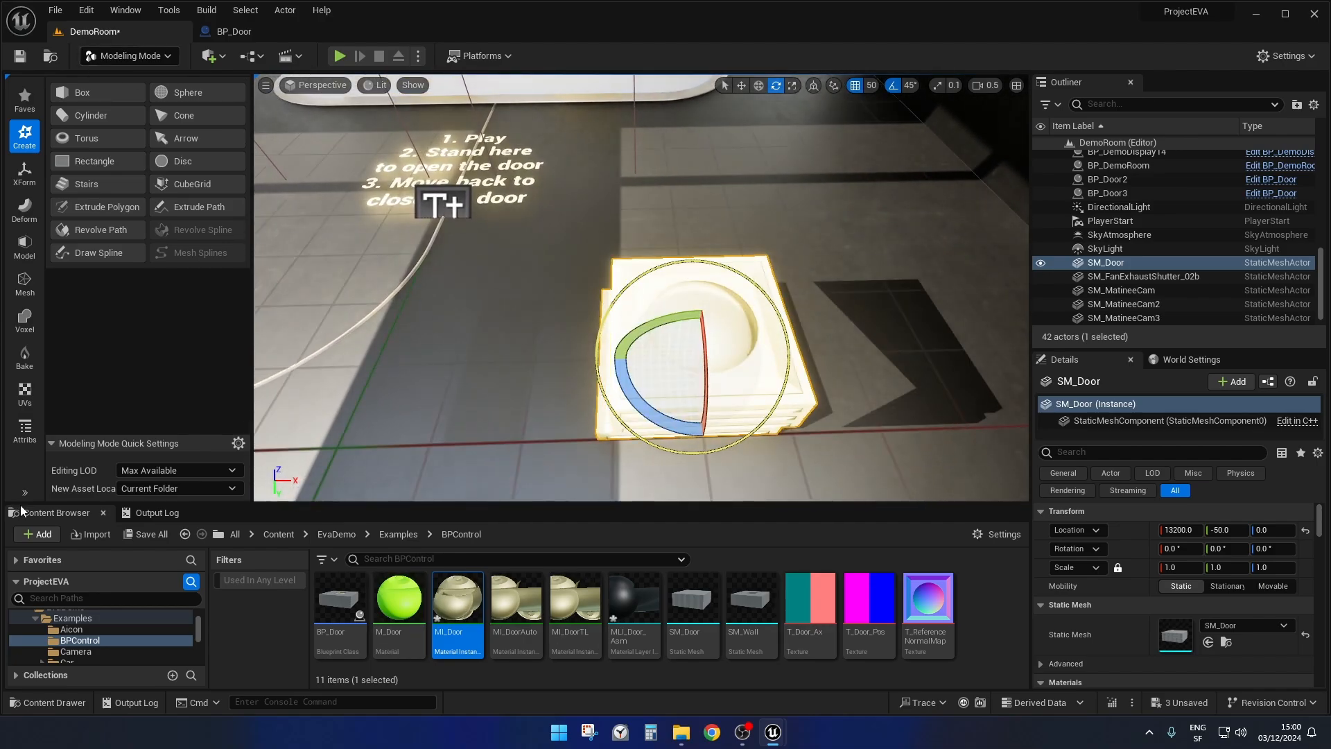
Start EVA's Pivot Painter 2 tool on the SM_Door mesh and frame its stacked panels up close.
{"action": "left_click", "coordinate": [25, 494]}
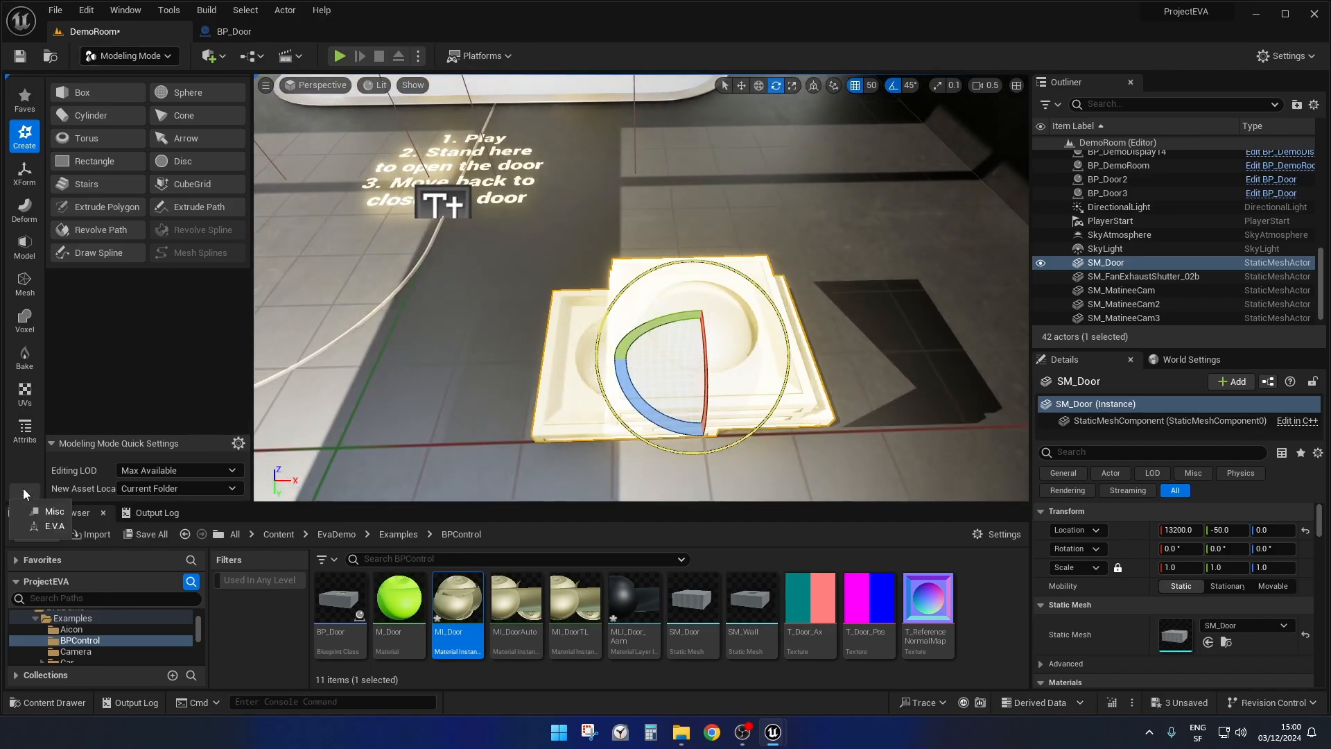
{"action": "left_click", "coordinate": [50, 525]}
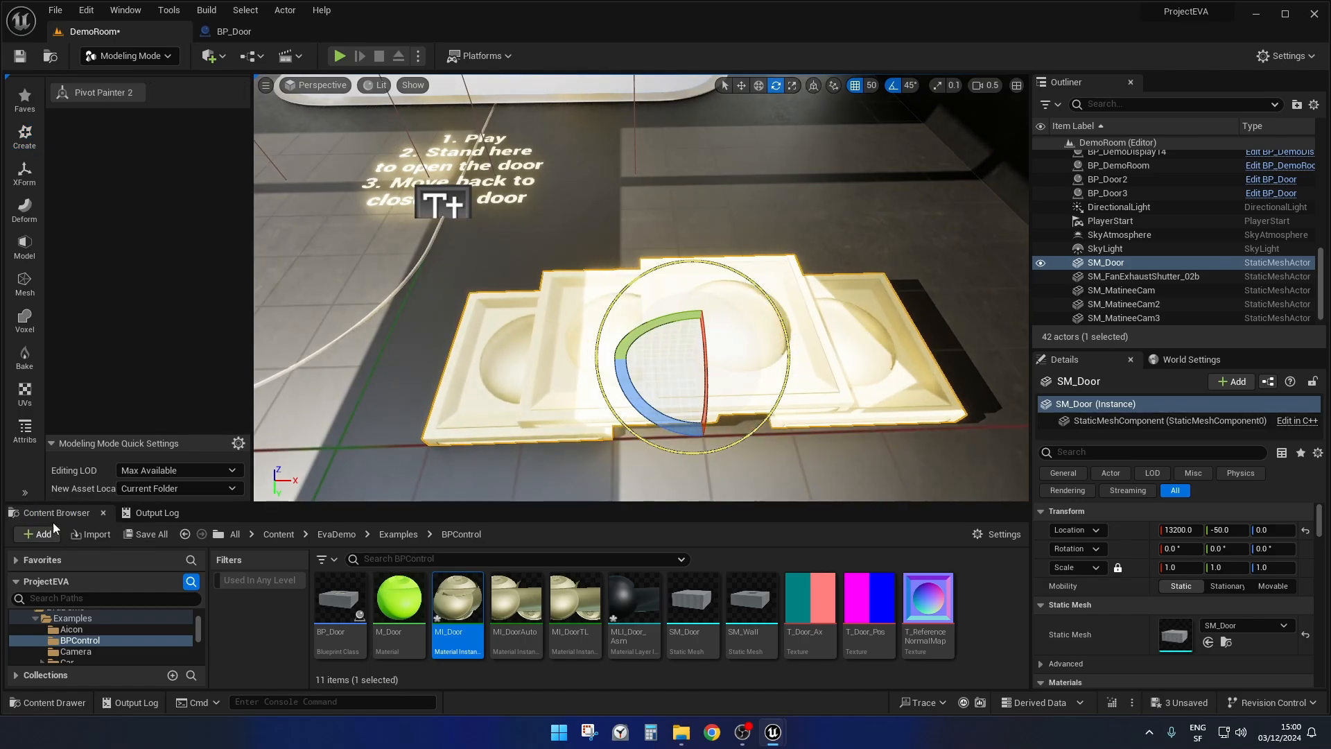
{"action": "left_click", "coordinate": [99, 102]}
{"action": "right_click_drag", "start_coordinate": [633, 208], "coordinate": [604, 211]}
{"action": "key", "text": "d"}
{"action": "key", "text": "w"}
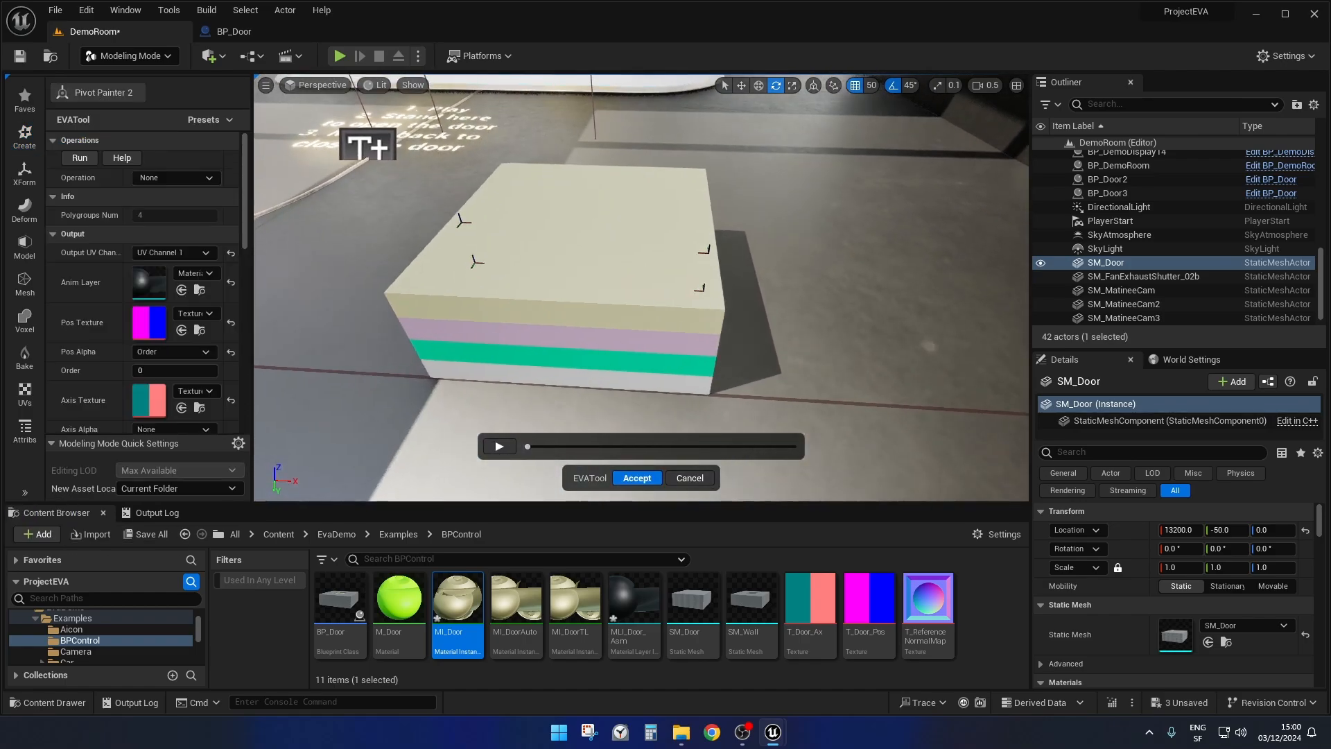
Select each of SM_Door's four stacked panels from top to bottom to inspect their pivots and order.
{"action": "left_click", "coordinate": [574, 222]}
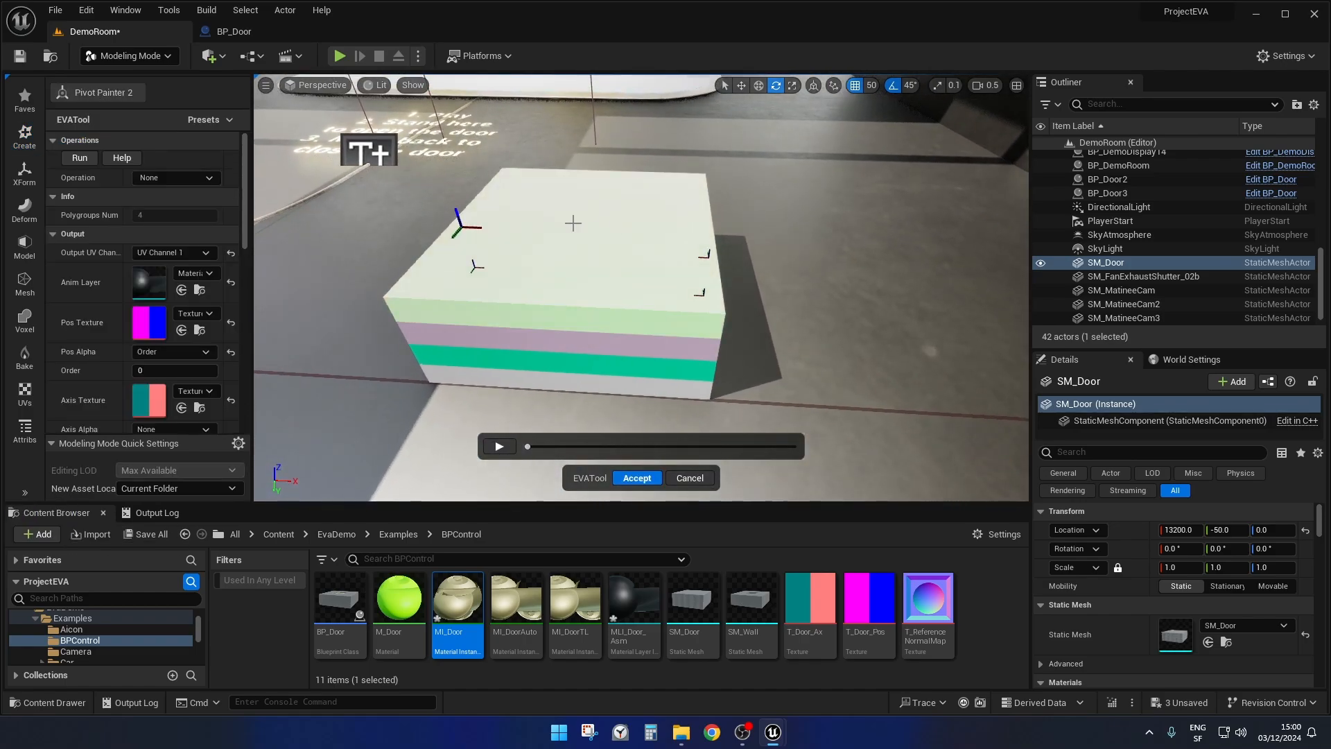
{"action": "left_click", "coordinate": [557, 344]}
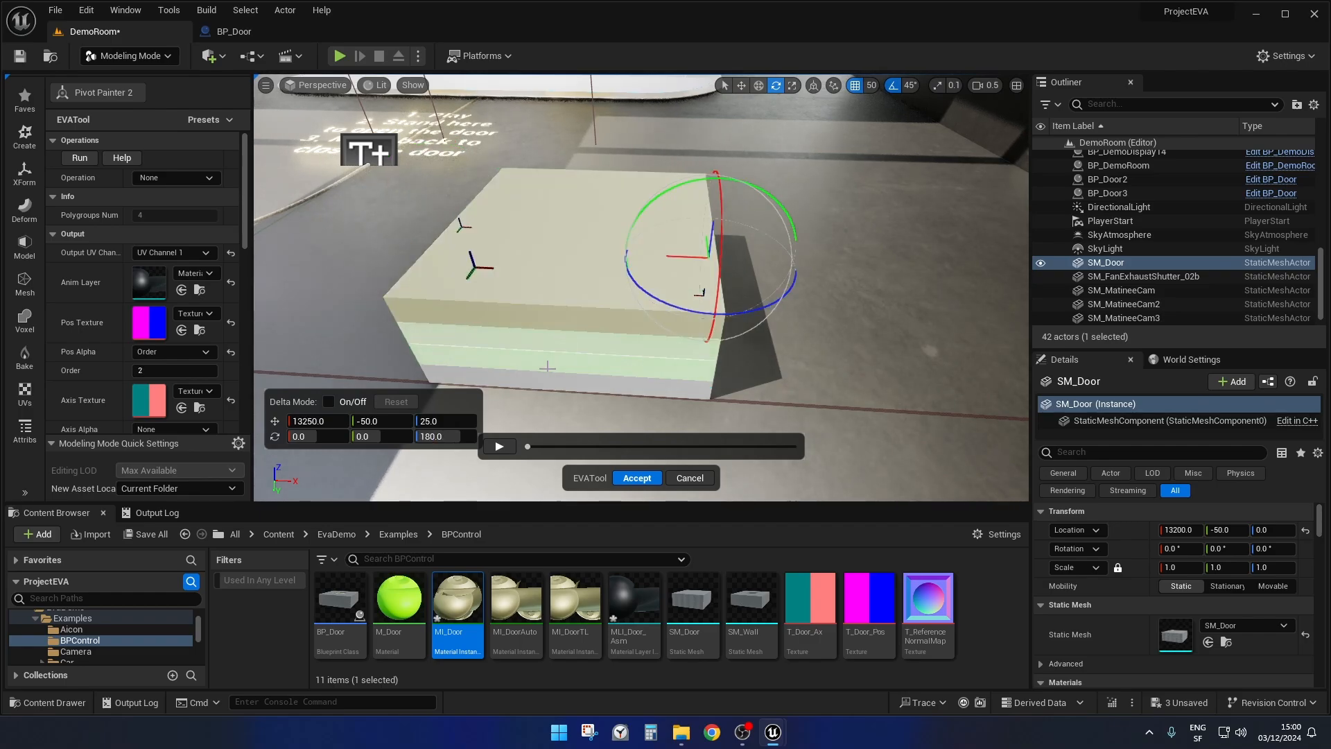
{"action": "left_click", "coordinate": [548, 368]}
{"action": "left_click", "coordinate": [552, 383]}
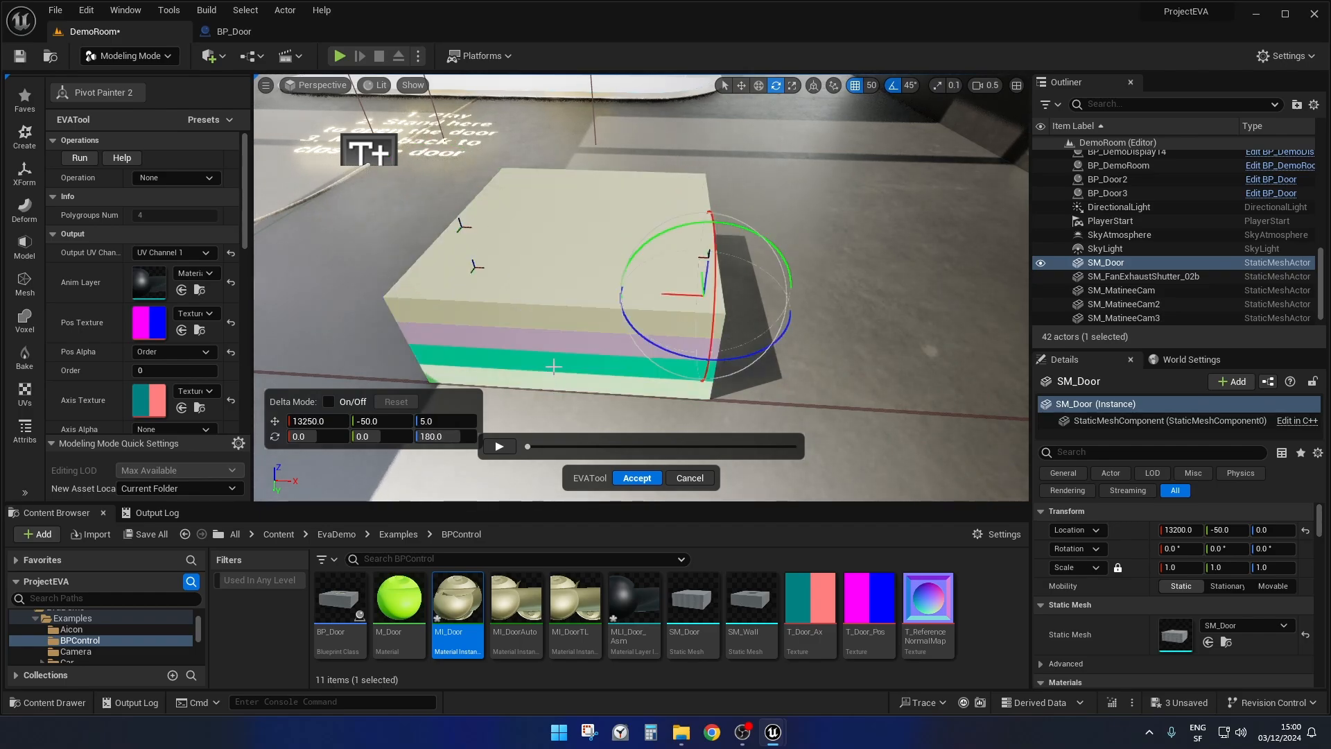
Select SM_Door's stacked panels one after another from top to bottom again to compare their pivot positions and Order values.
{"action": "left_click", "coordinate": [559, 244]}
{"action": "left_click", "coordinate": [483, 229]}
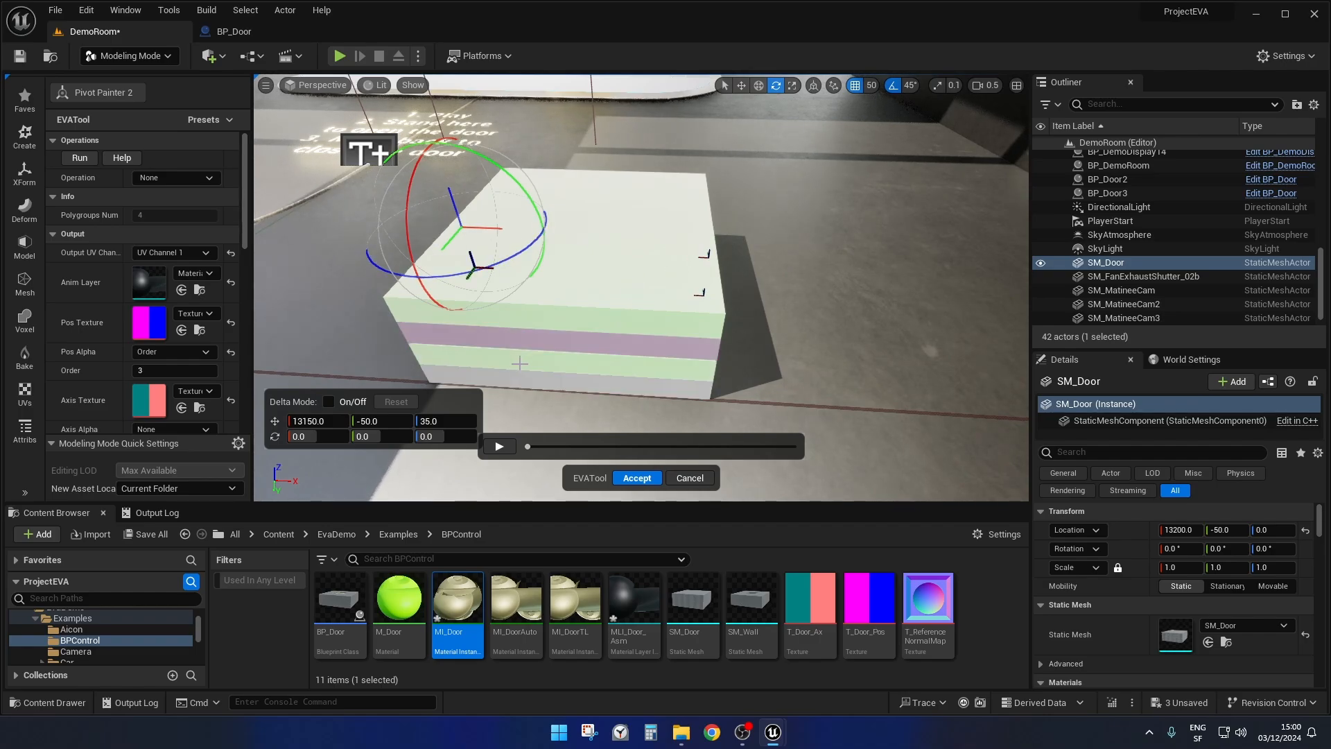
{"action": "left_click", "coordinate": [537, 339]}
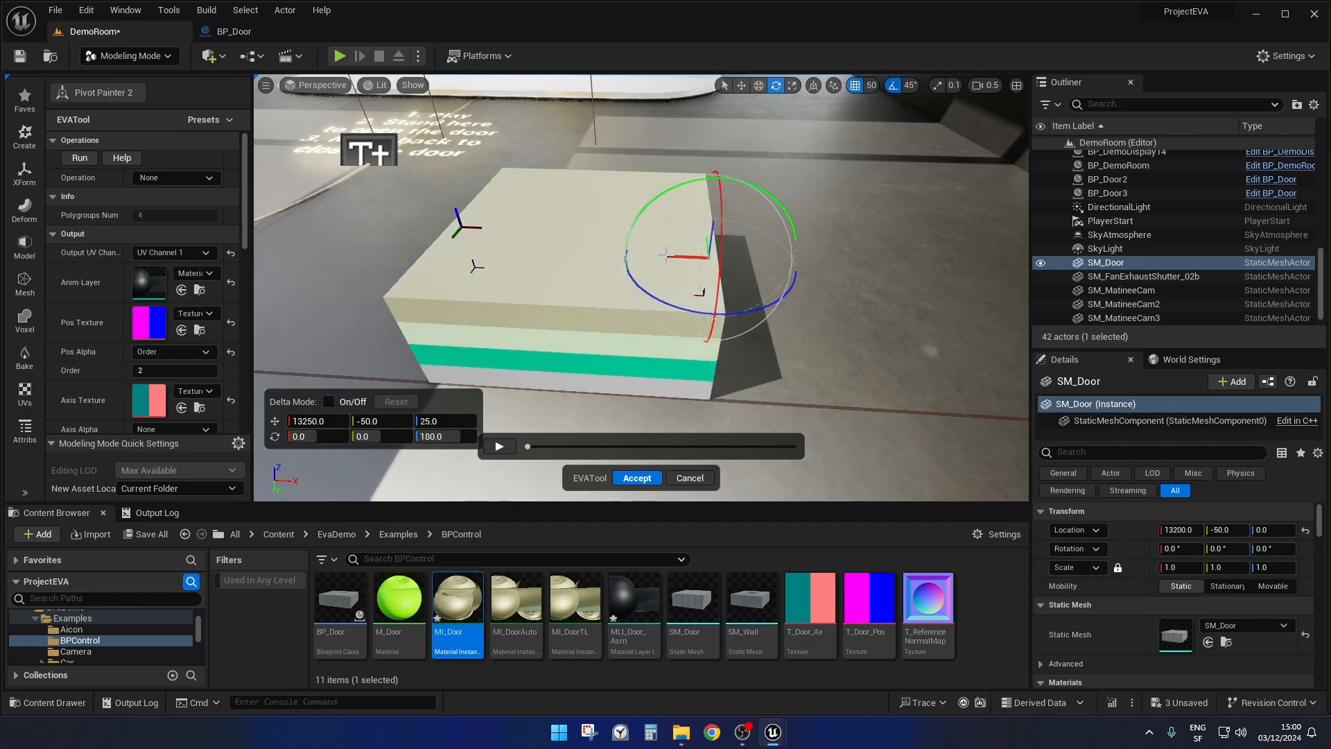
{"action": "left_click", "coordinate": [579, 364]}
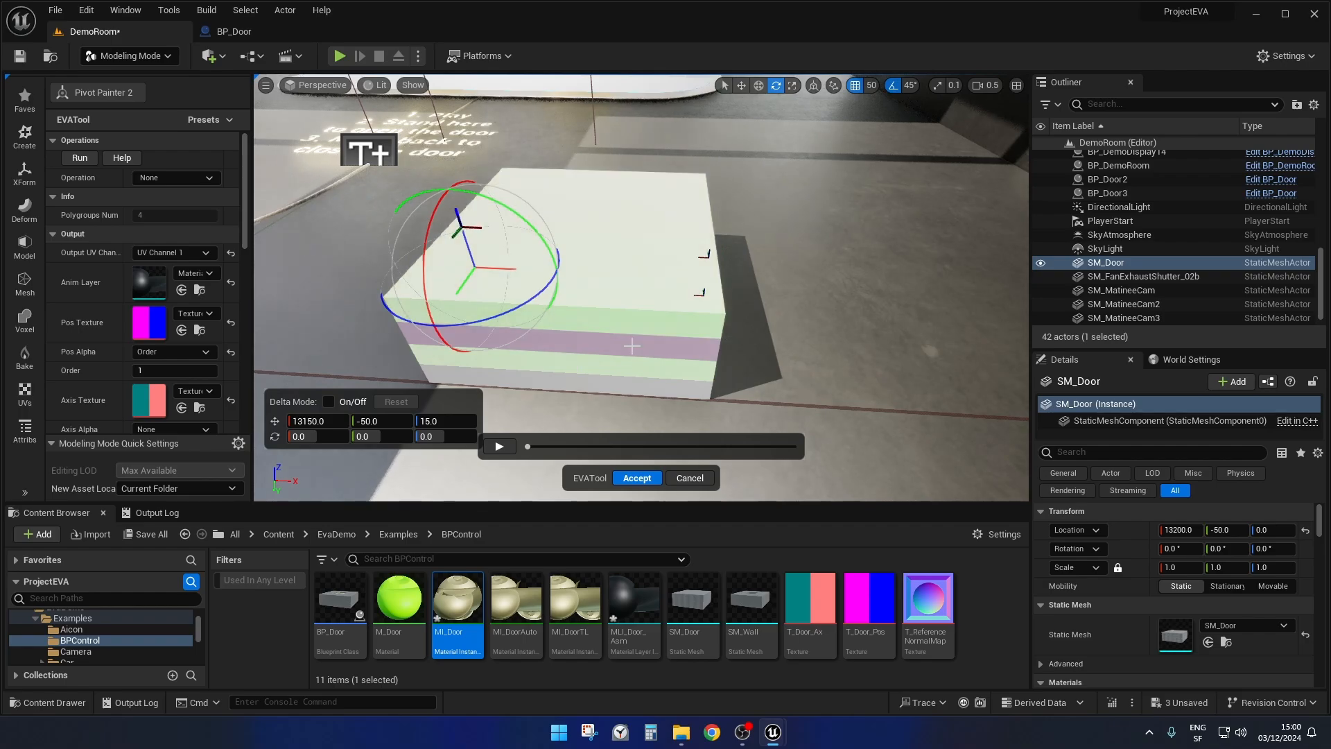
{"action": "left_click", "coordinate": [612, 389]}
Open the Anim Layer instance used by Pivot Painter 2, place its window beside the door panels and review its global parameters.
{"action": "mouse_move", "coordinate": [530, 447]}
{"action": "left_mouse_down"}
{"action": "mouse_move", "coordinate": [854, 453]}
{"action": "mouse_move", "coordinate": [522, 448]}
{"action": "left_mouse_up"}
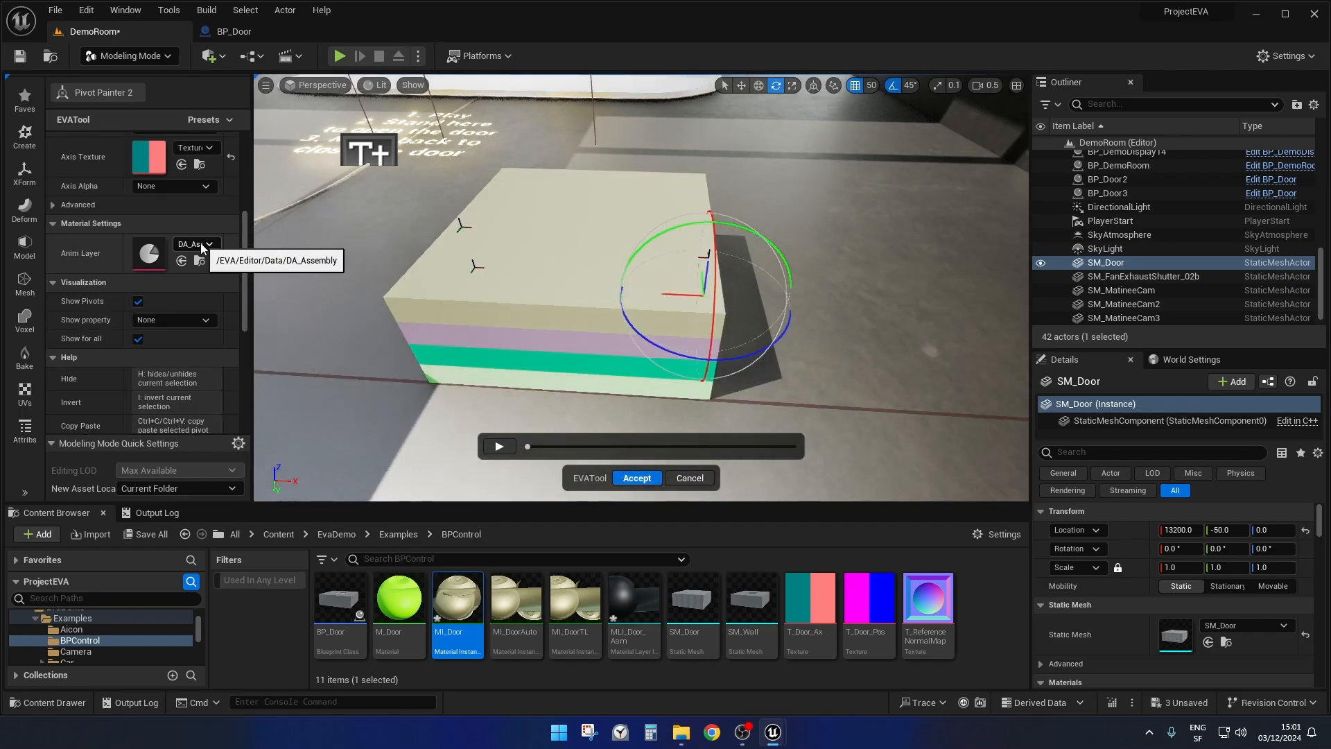
{"action": "left_click", "coordinate": [202, 243]}
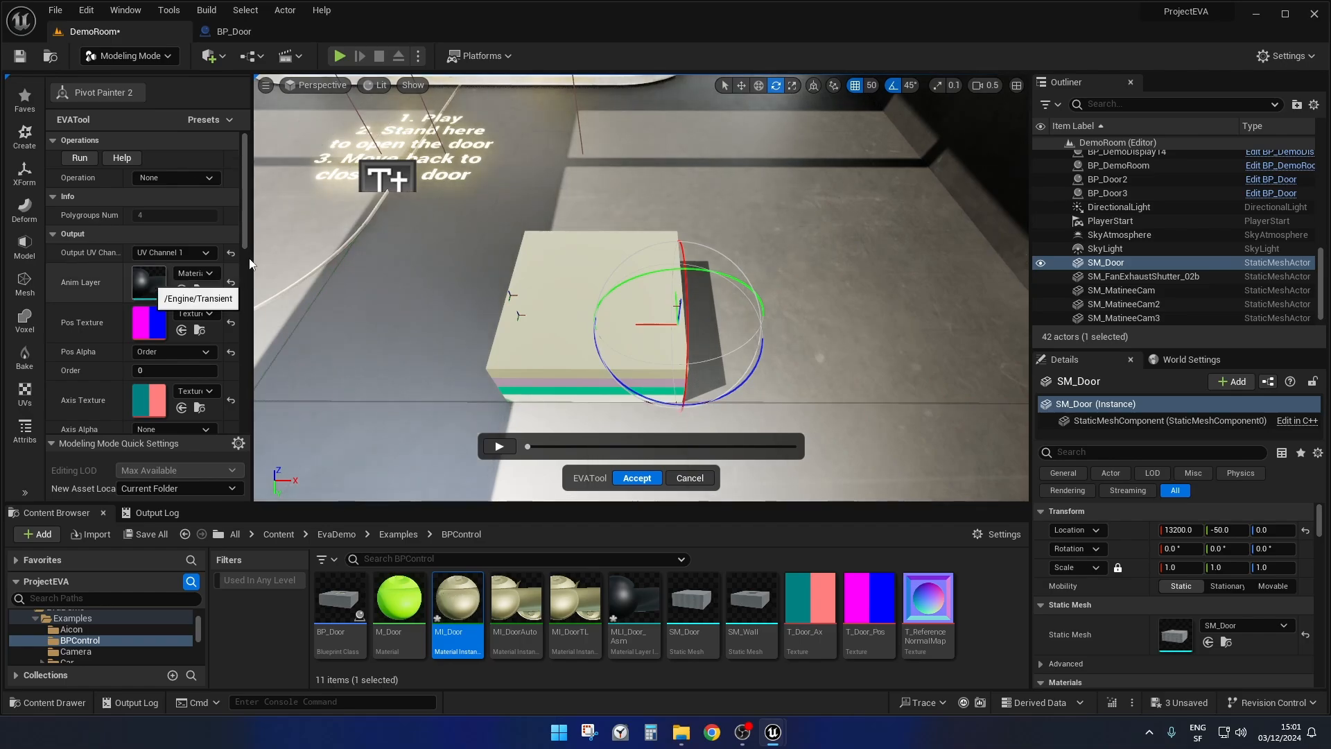
{"action": "left_click_drag", "start_coordinate": [1330, 203], "coordinate": [1068, 145]}
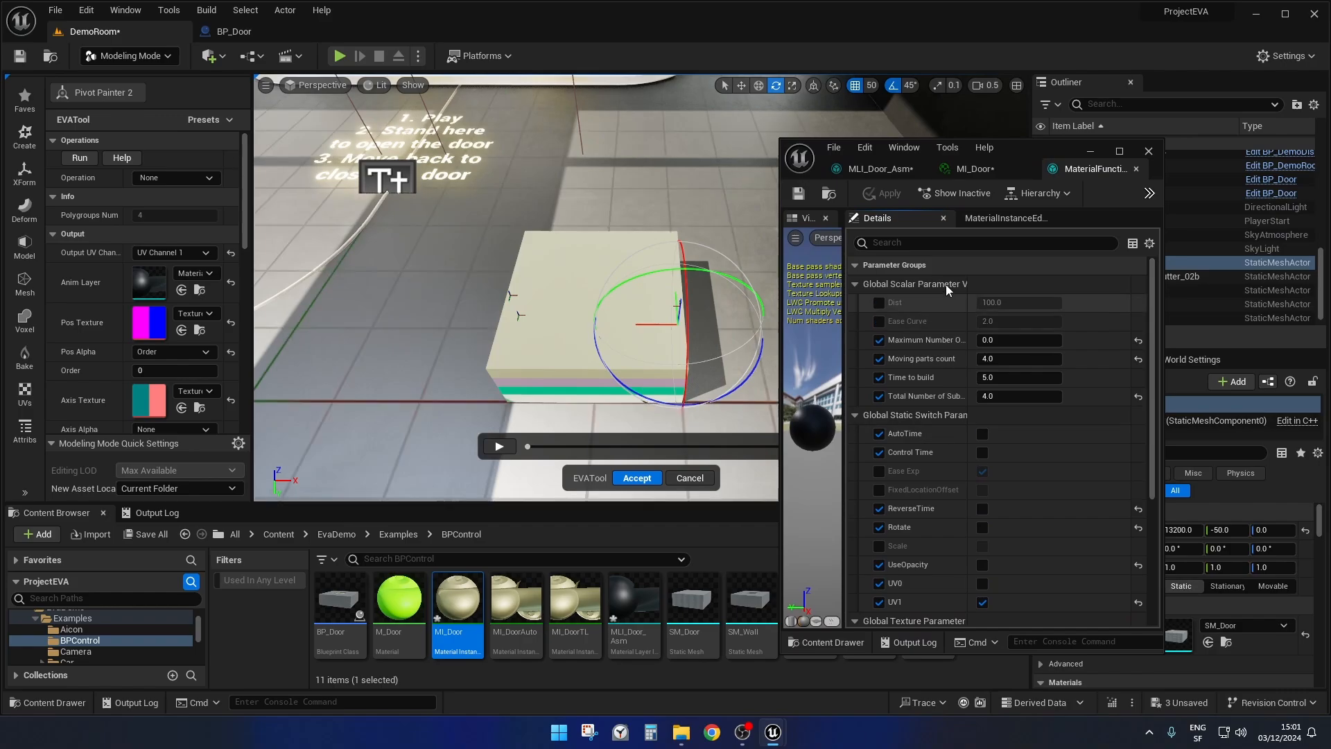
{"action": "scroll", "coordinate": [1025, 337], "scroll_direction": "down", "scroll_amount": 3}
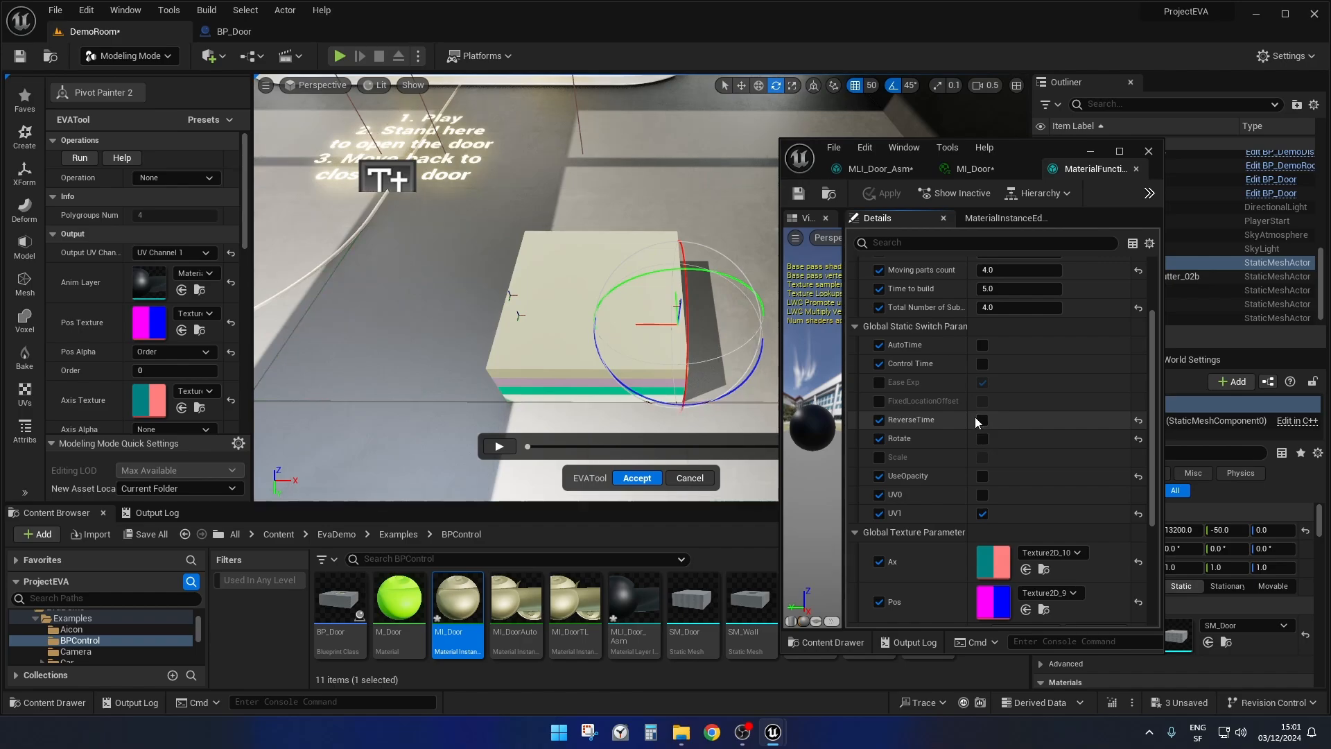
Fly to the House display to view its assembly effect, and return to the SM_Door panels.
{"action": "mouse_move", "coordinate": [708, 198]}
{"action": "right_mouse_down"}
{"action": "mouse_move", "coordinate": [712, 114]}
{"action": "mouse_move", "coordinate": [691, 125]}
{"action": "mouse_move", "coordinate": [689, 196]}
{"action": "mouse_move", "coordinate": [702, 191]}
{"action": "mouse_move", "coordinate": [676, 215]}
{"action": "mouse_move", "coordinate": [709, 196]}
{"action": "right_mouse_up"}
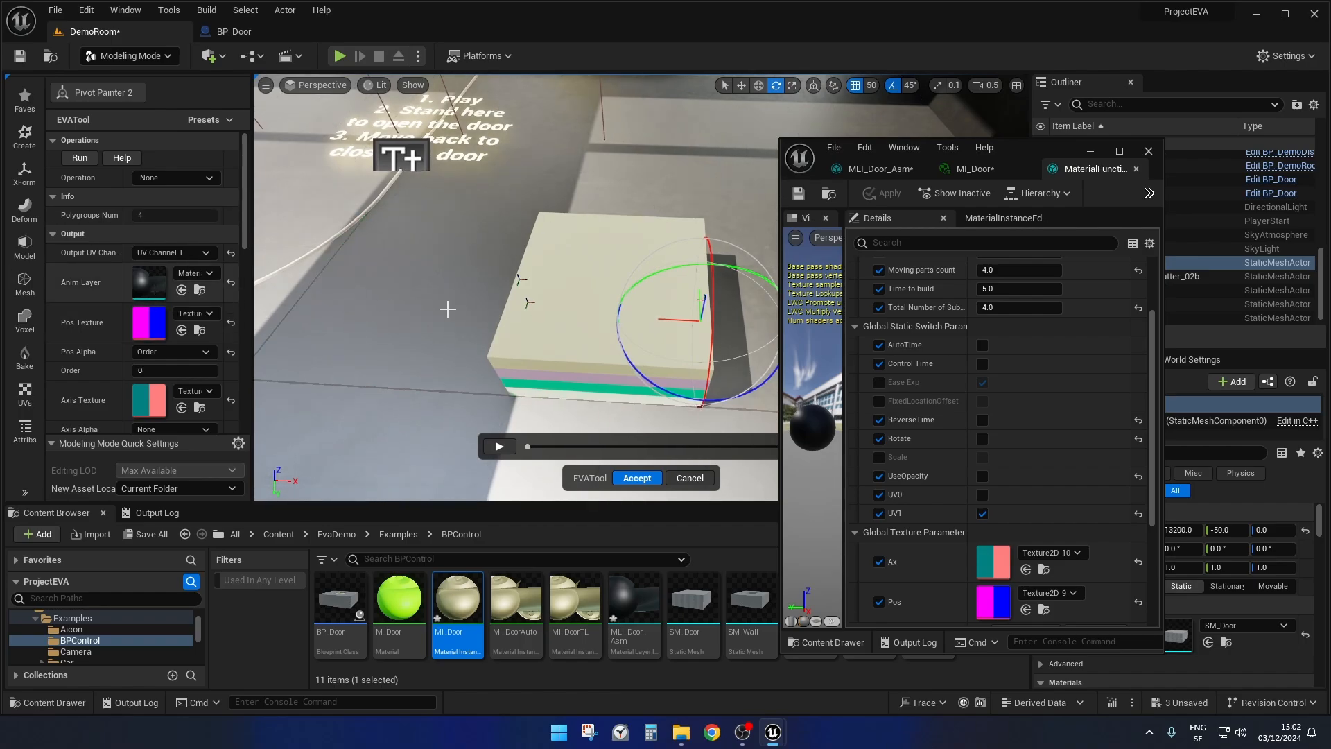
{"action": "right_click_drag", "start_coordinate": [678, 202], "coordinate": [719, 110]}
{"action": "key", "text": "w"}
{"action": "scroll", "coordinate": [678, 202], "scroll_direction": "up", "scroll_amount": 3}
{"action": "scroll", "coordinate": [678, 202], "scroll_direction": "up", "scroll_amount": 7}
{"action": "key", "text": "s"}
{"action": "key", "text": "w"}
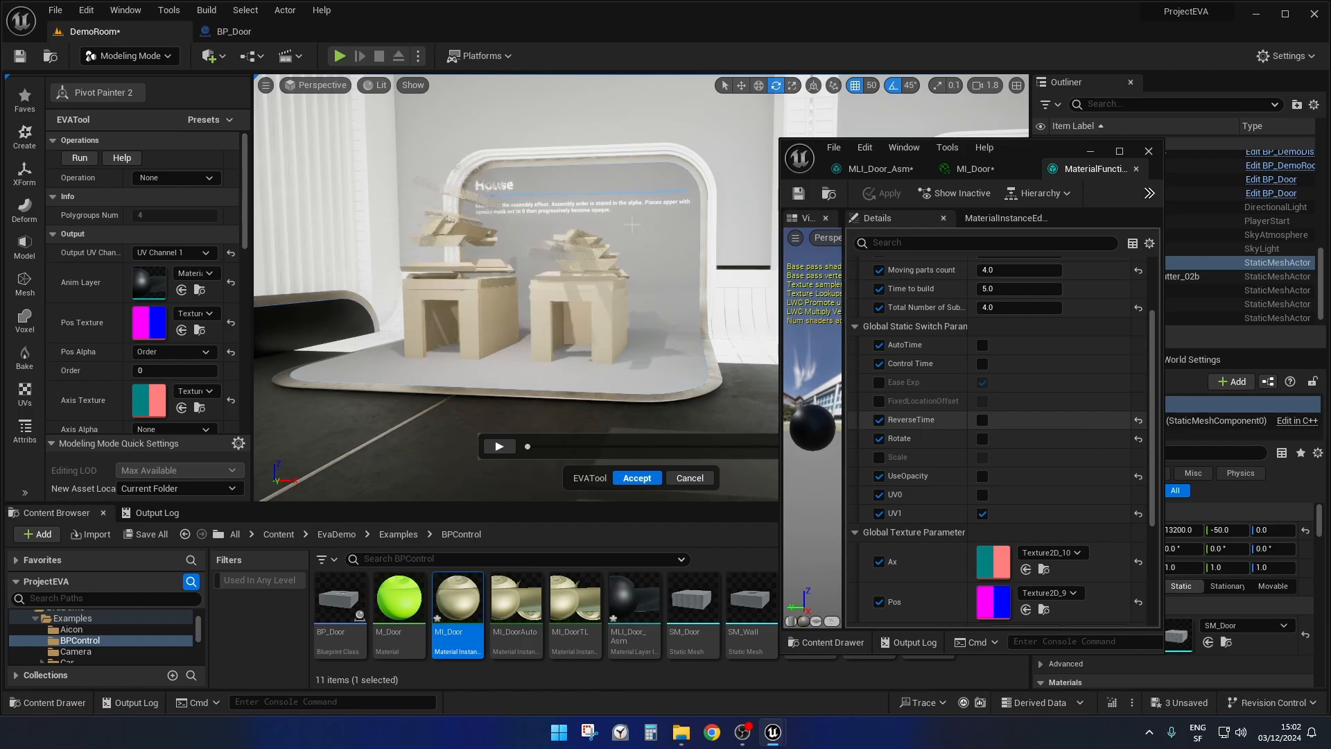
{"action": "right_click_drag", "start_coordinate": [512, 245], "coordinate": [559, 359]}
{"action": "key", "text": "w"}
{"action": "scroll", "coordinate": [517, 278], "scroll_direction": "down", "scroll_amount": 5}
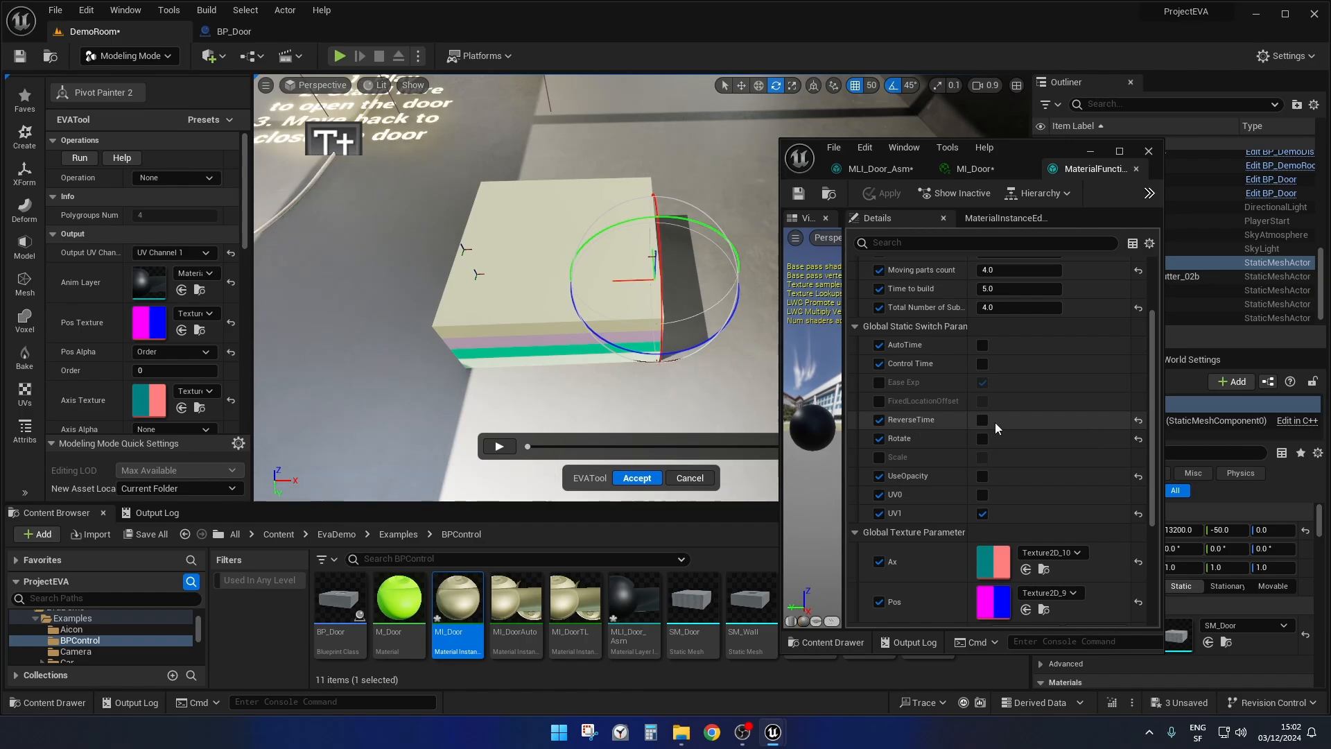
Scrub the Pivot Painter animation preview to 0.01 and view SM_Door's panels against the doors in the display.
{"action": "left_click", "coordinate": [529, 448]}
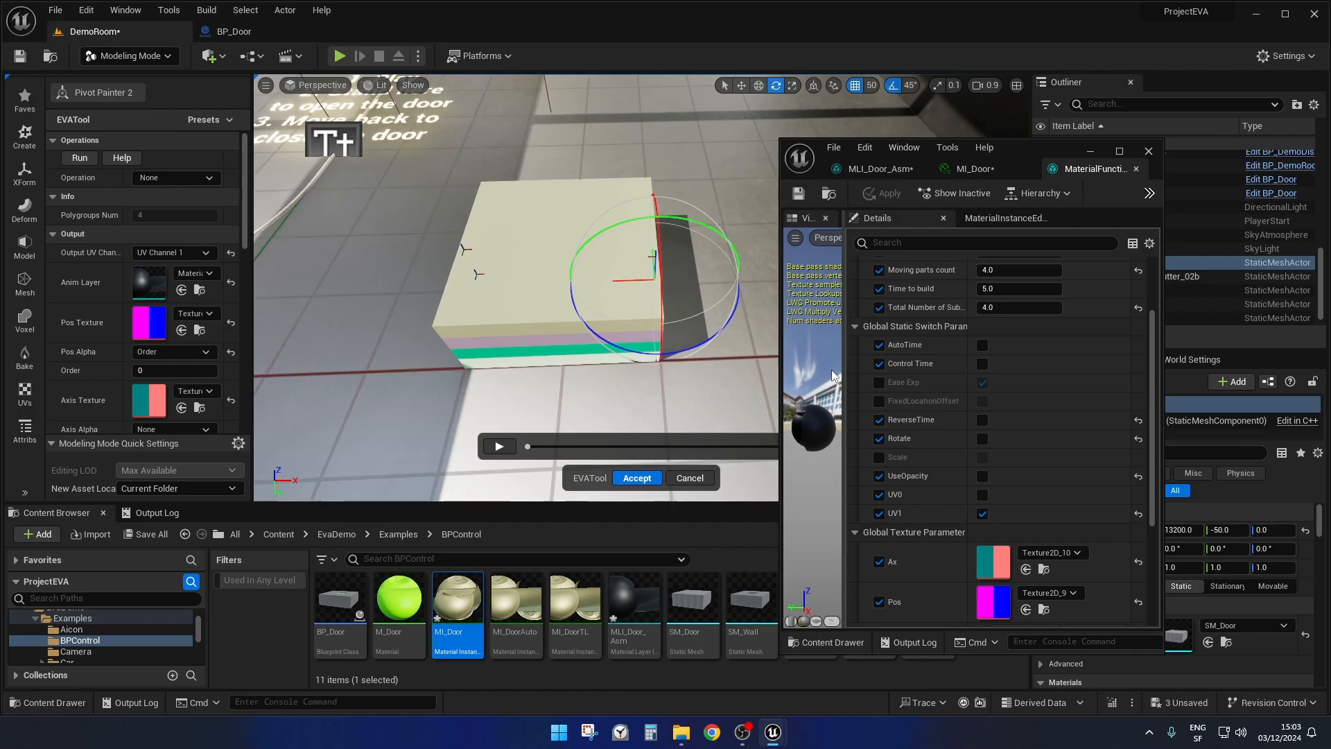
{"action": "mouse_move", "coordinate": [372, 381]}
{"action": "right_mouse_down"}
{"action": "mouse_move", "coordinate": [347, 371]}
{"action": "mouse_move", "coordinate": [360, 357]}
{"action": "right_mouse_up"}
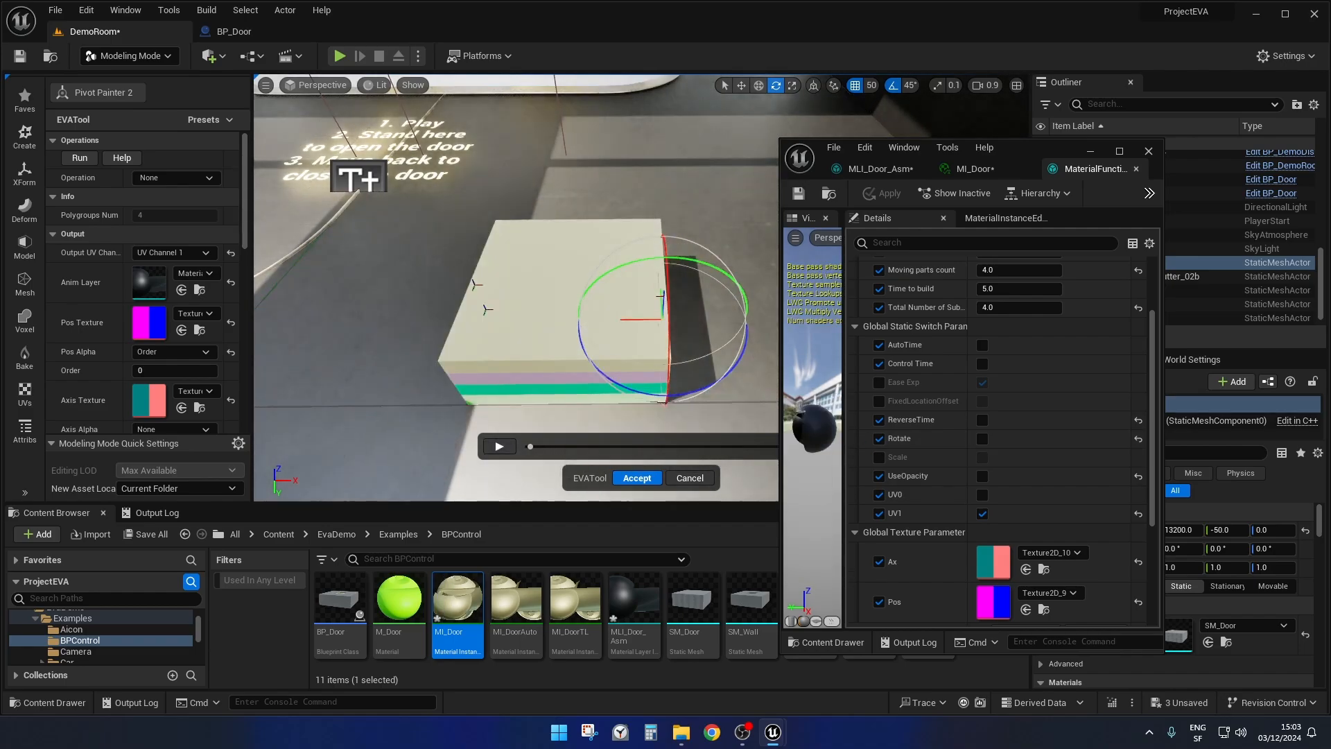
{"action": "mouse_move", "coordinate": [385, 317]}
{"action": "right_mouse_down"}
{"action": "mouse_move", "coordinate": [375, 302]}
{"action": "mouse_move", "coordinate": [385, 318]}
{"action": "right_mouse_up"}
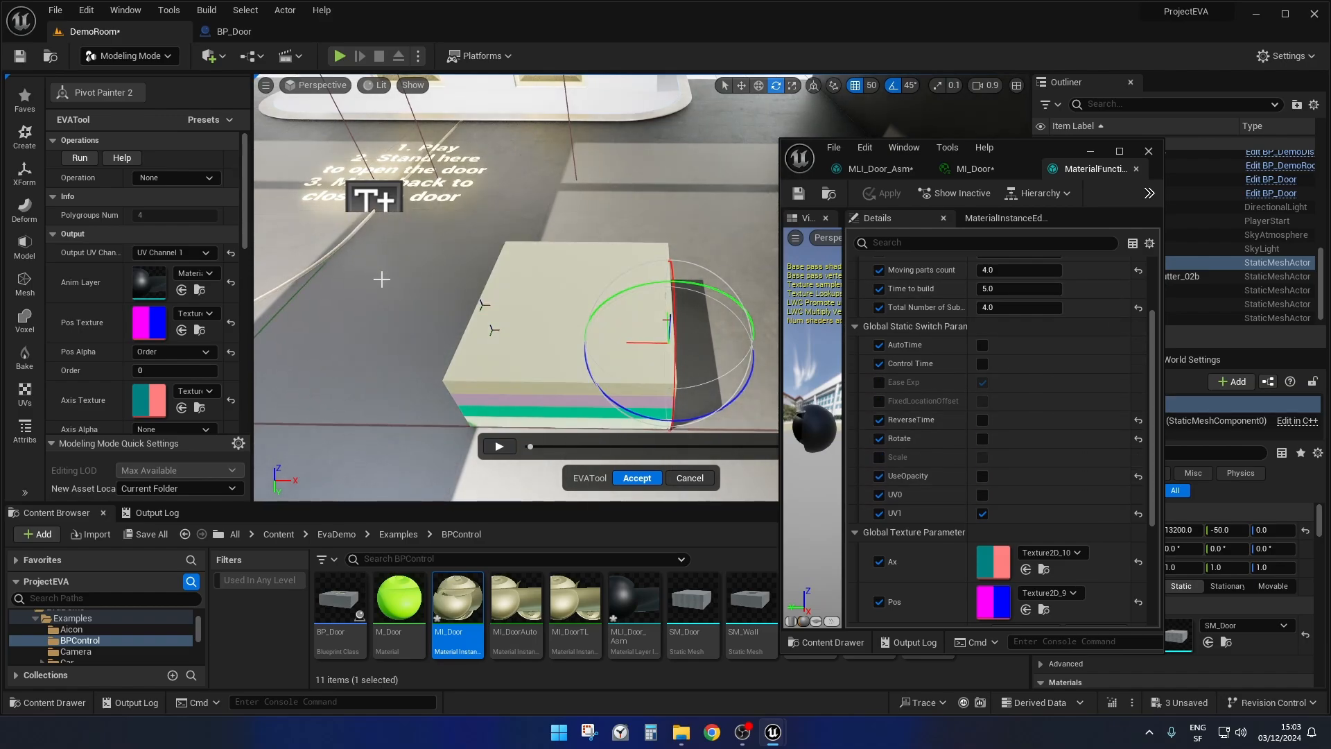
{"action": "right_click_drag", "start_coordinate": [381, 279], "coordinate": [389, 346]}
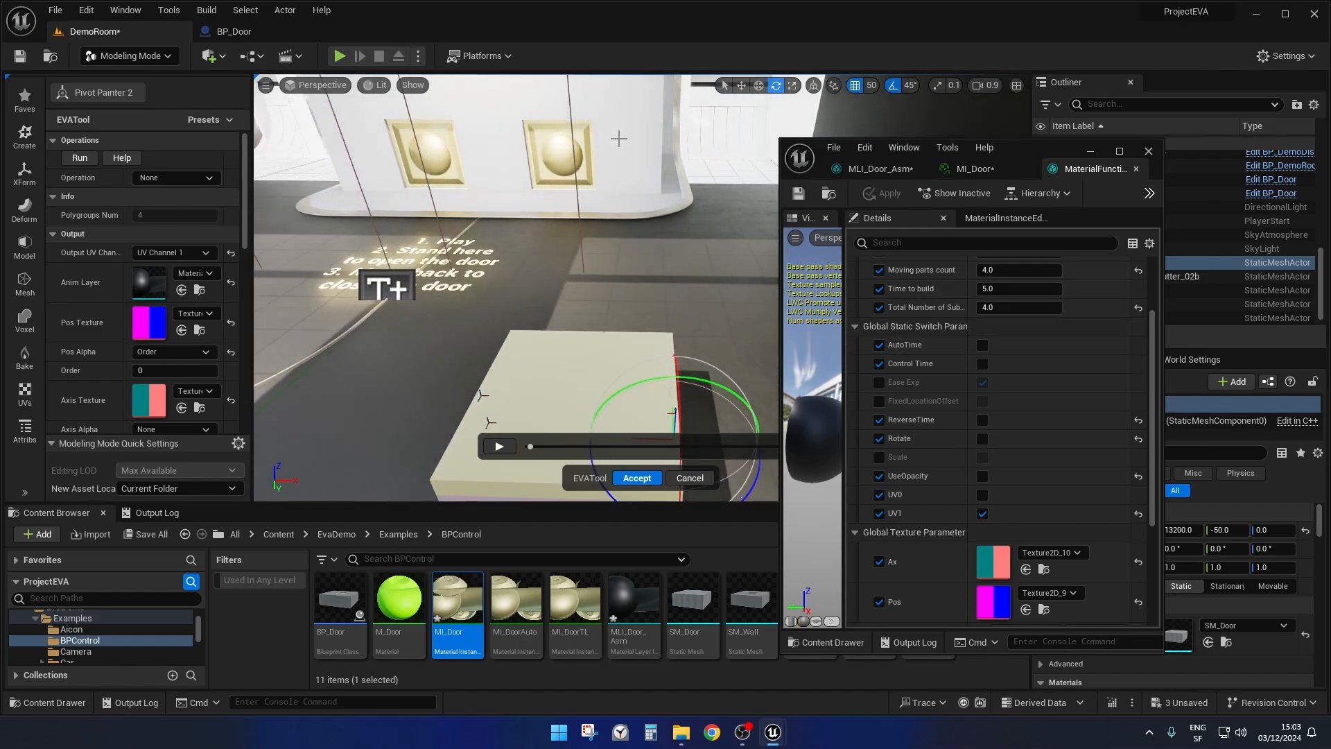
{"action": "right_click_drag", "start_coordinate": [608, 255], "coordinate": [597, 306]}
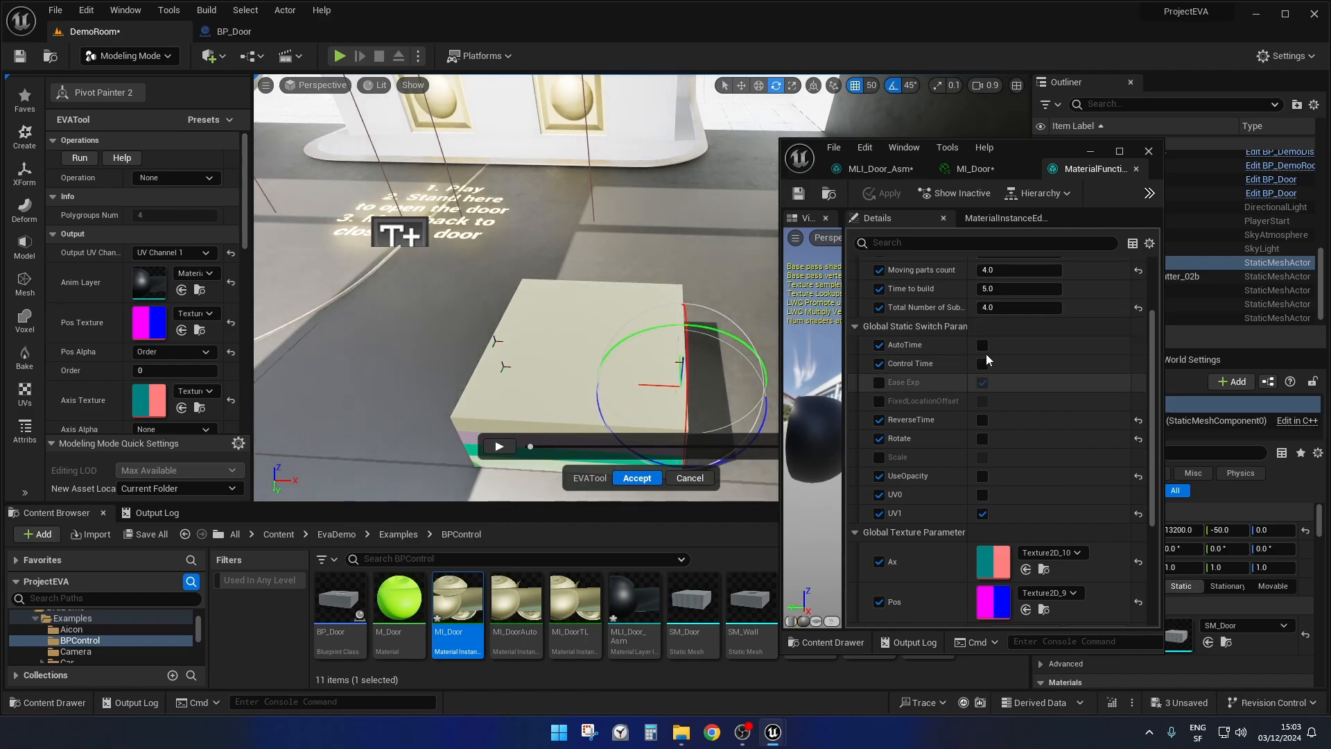
{"action": "right_click_drag", "start_coordinate": [566, 360], "coordinate": [549, 400]}
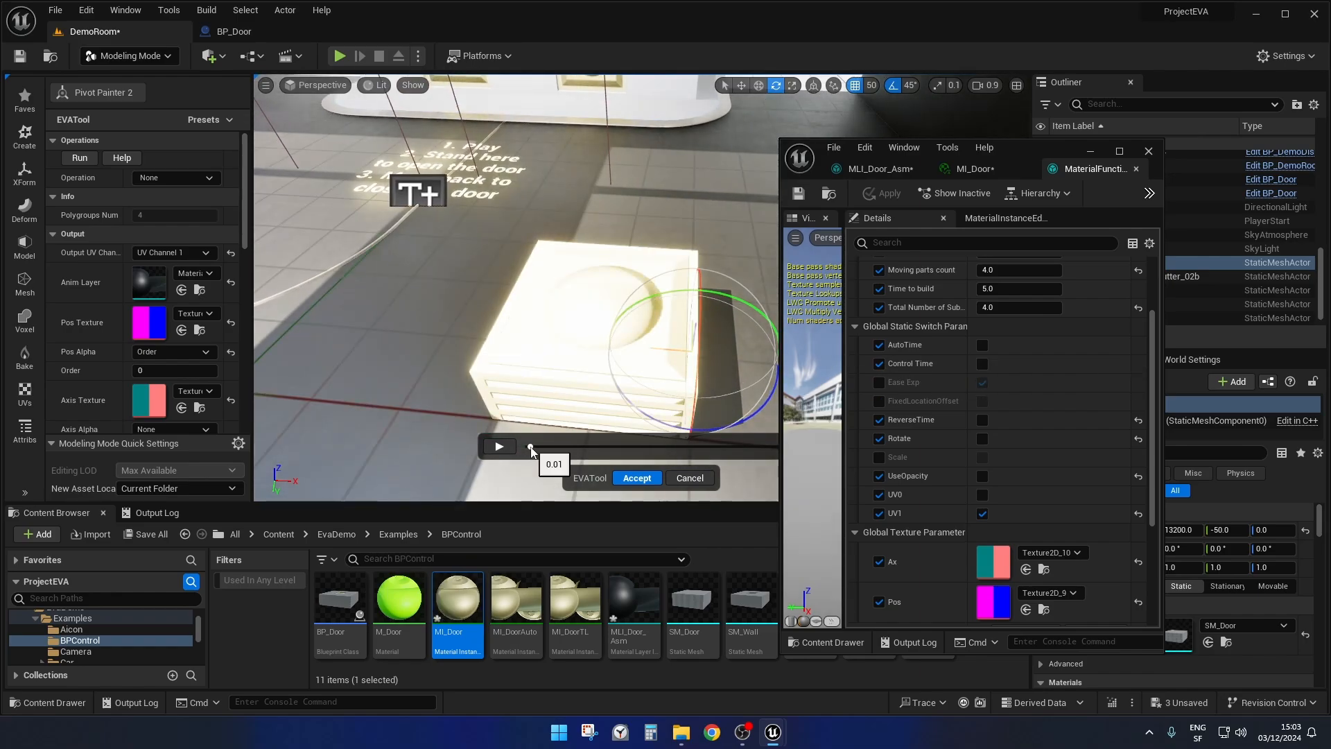
{"action": "mouse_move", "coordinate": [530, 447]}
{"action": "left_mouse_down"}
{"action": "mouse_move", "coordinate": [882, 440]}
{"action": "mouse_move", "coordinate": [532, 447]}
{"action": "left_mouse_up"}
{"action": "mouse_move", "coordinate": [531, 447]}
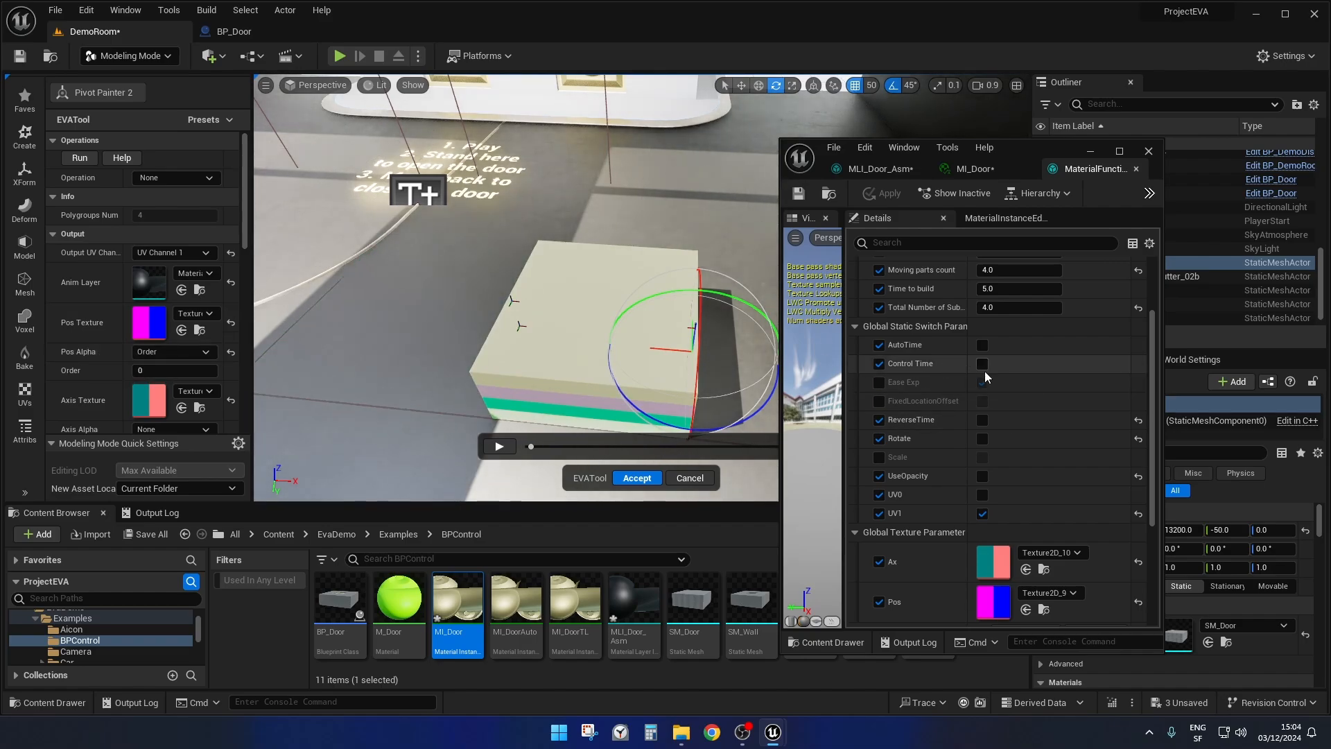
Toggle the Control Time switch in the layer instance on and off to compare the time parameters each mode offers.
{"action": "scroll", "coordinate": [1010, 389], "scroll_direction": "up", "scroll_amount": 2}
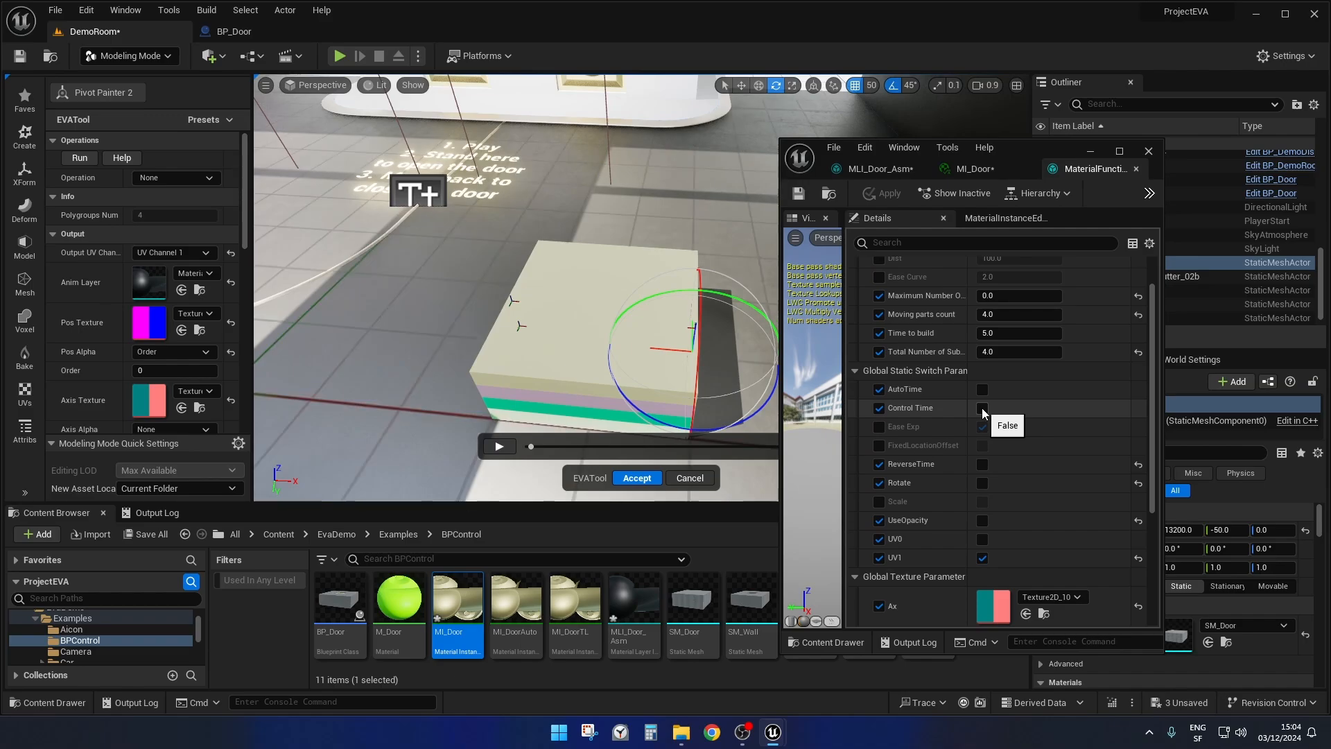
{"action": "left_click", "coordinate": [982, 408]}
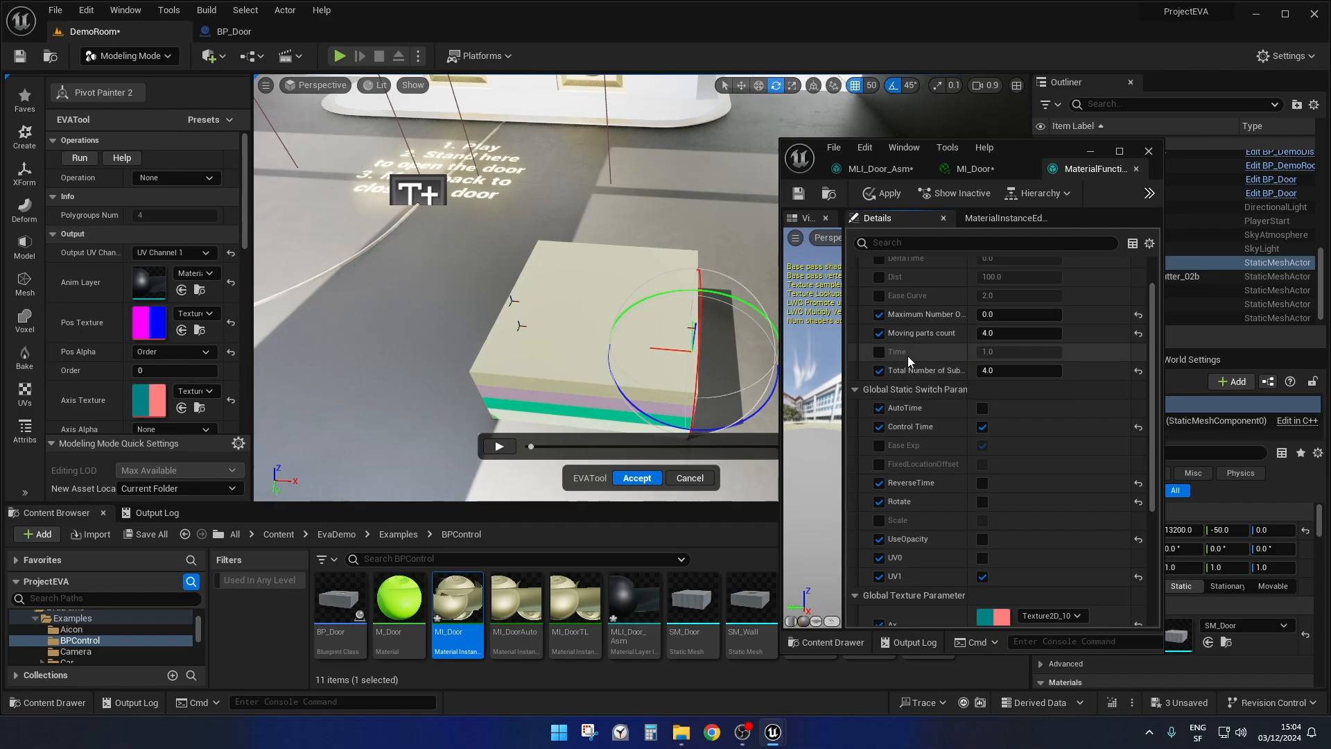
{"action": "left_click", "coordinate": [982, 427]}
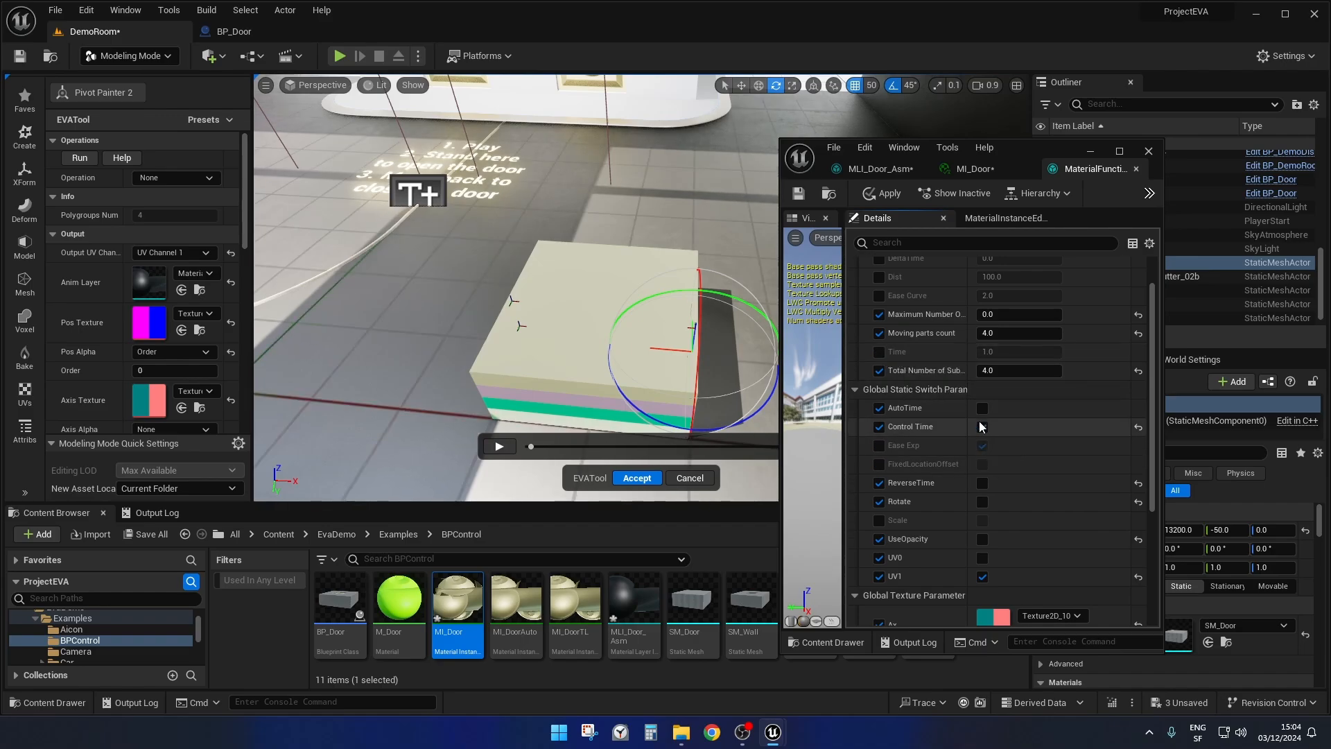
{"action": "left_click", "coordinate": [982, 428]}
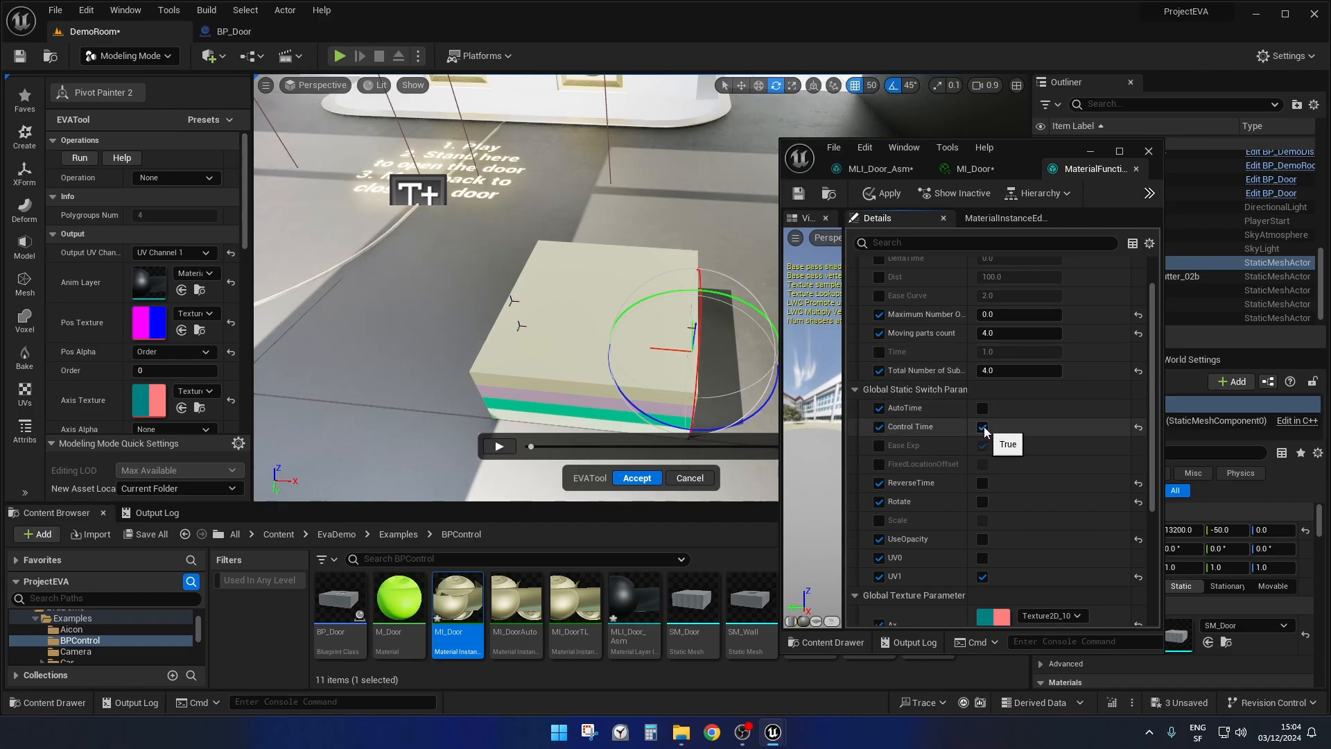
{"action": "left_click", "coordinate": [983, 427]}
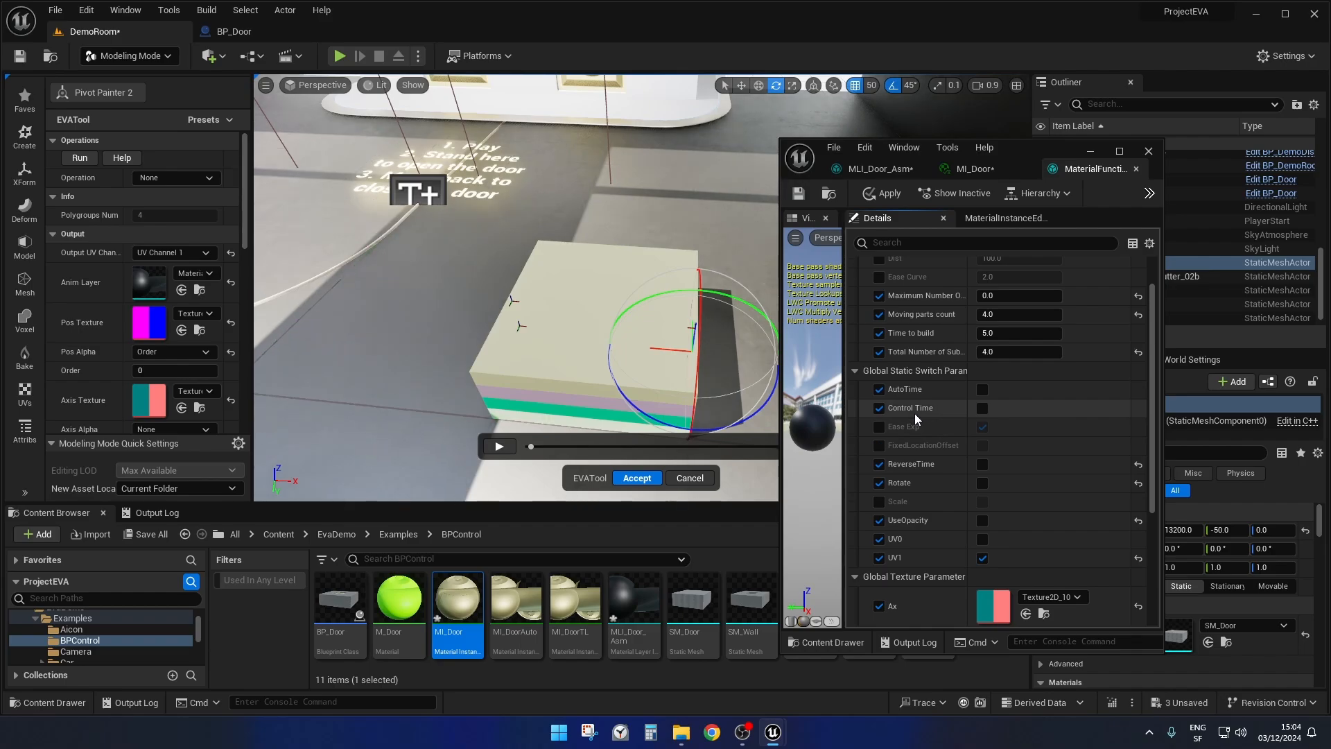
Examine BP_Door's begin and end overlap events, the Use Auto branches and the Open Close Door Auto and TL calls.
{"action": "right_click_drag", "start_coordinate": [541, 312], "coordinate": [530, 279]}
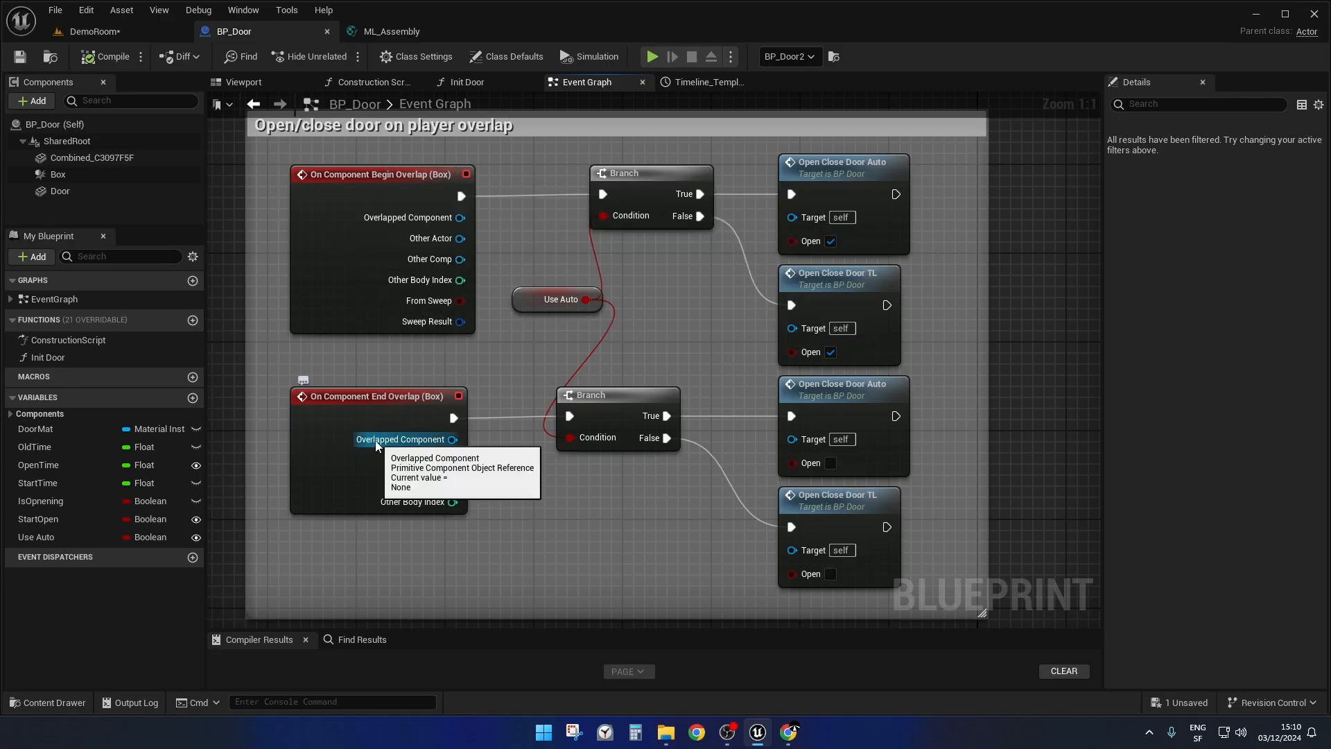
{"action": "left_click", "coordinate": [541, 305]}
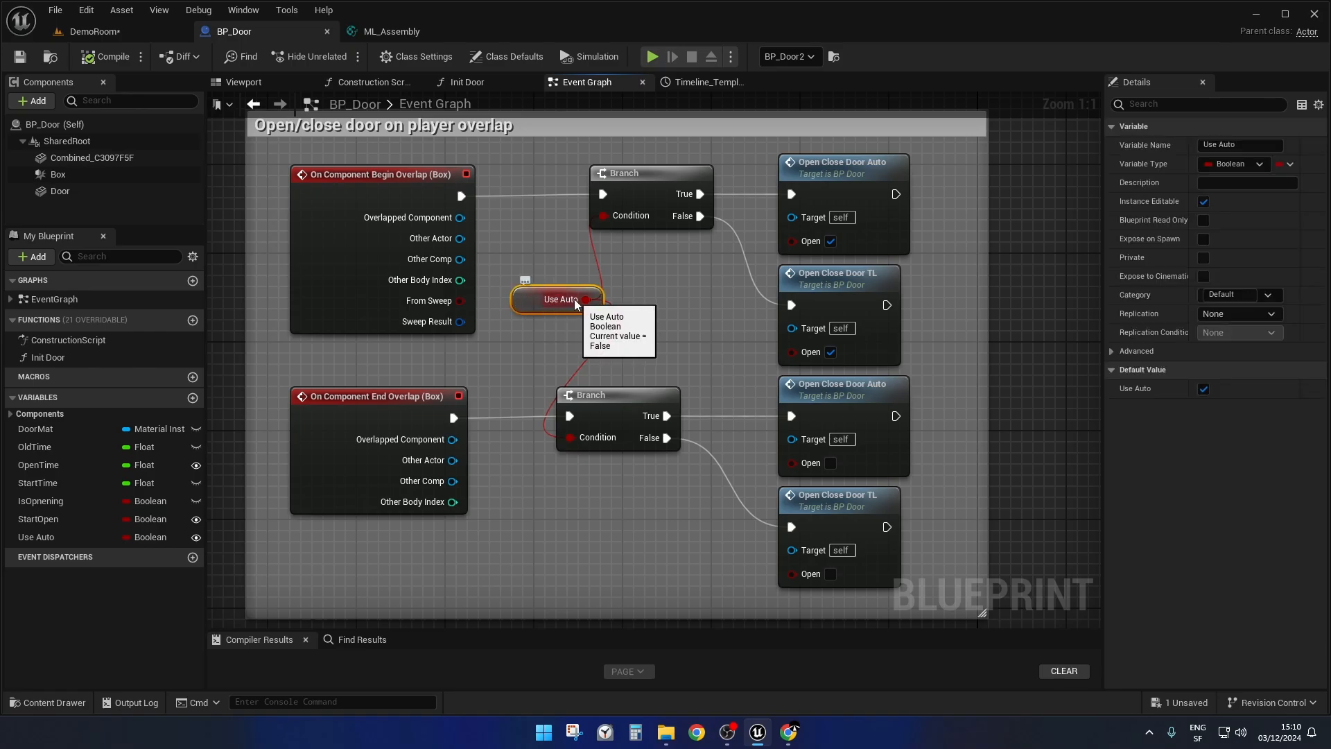
{"action": "right_click_drag", "start_coordinate": [723, 287], "coordinate": [656, 296]}
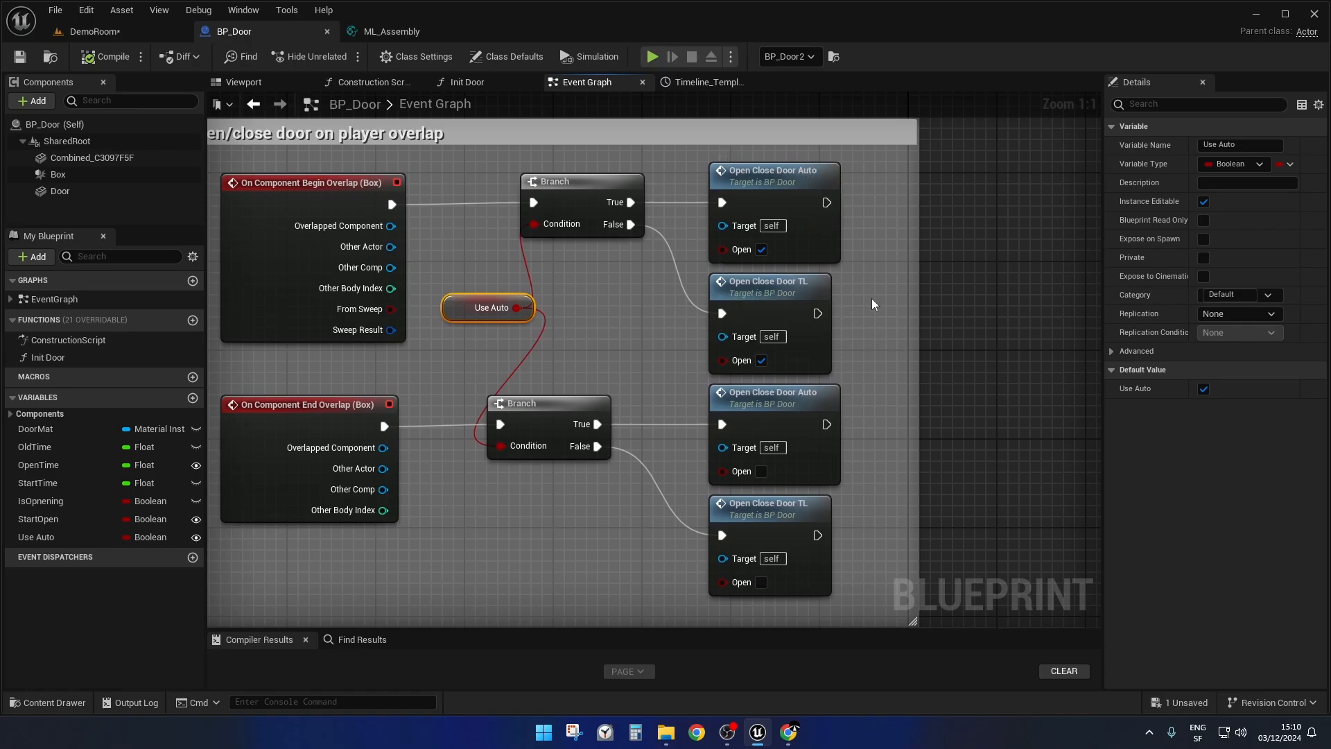
{"action": "right_click_drag", "start_coordinate": [874, 305], "coordinate": [856, 247]}
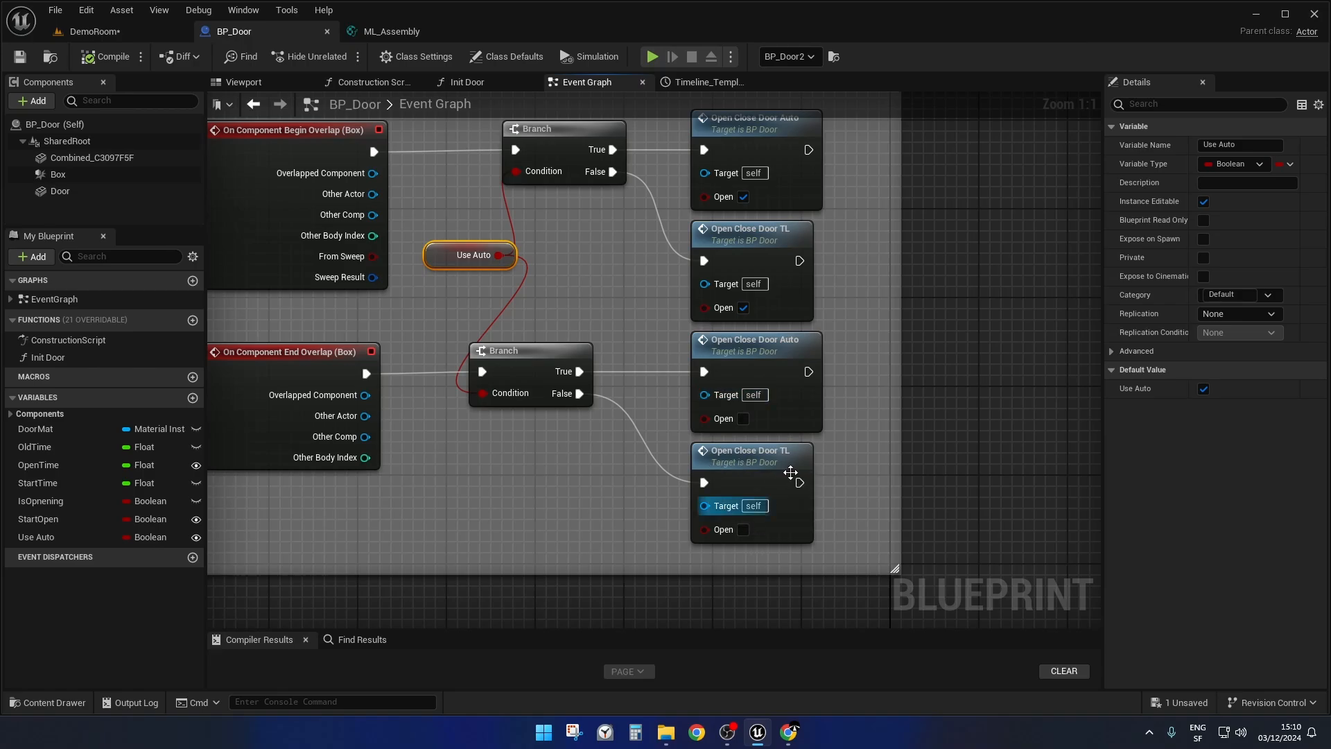
{"action": "right_click_drag", "start_coordinate": [847, 344], "coordinate": [845, 391]}
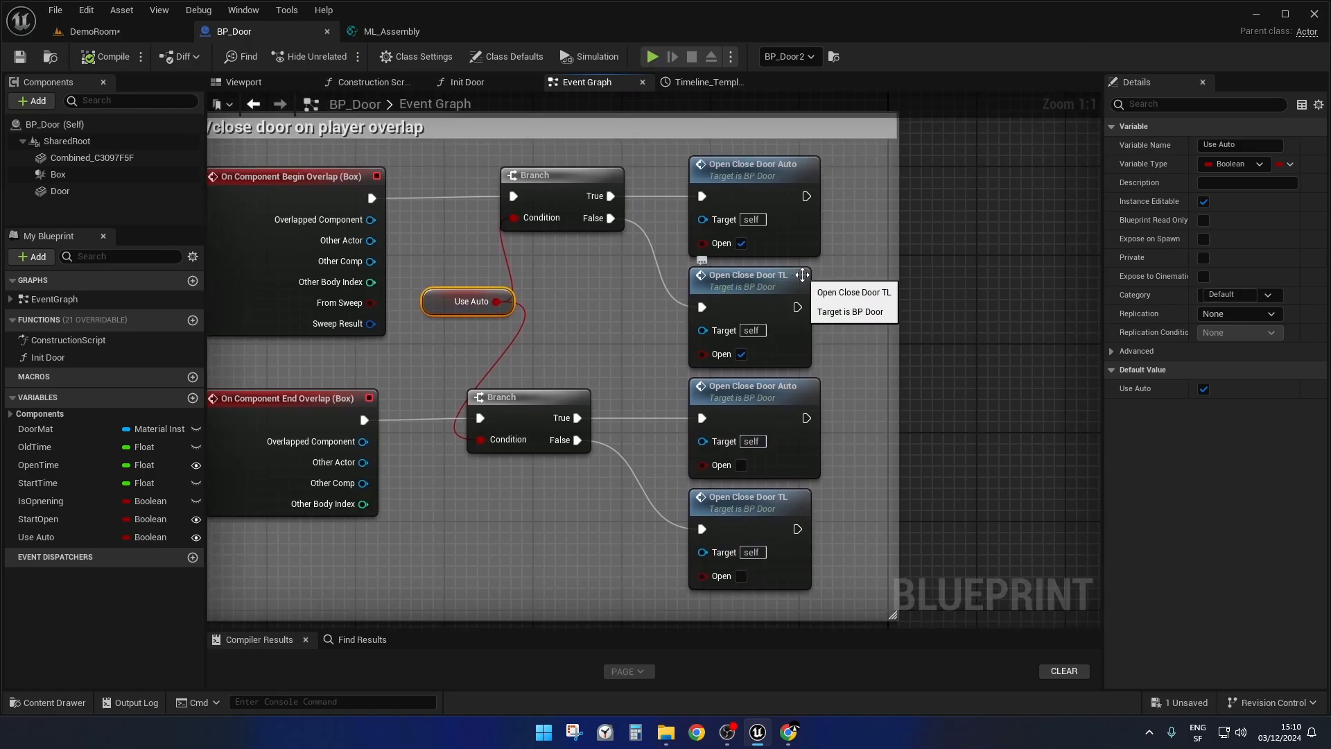
Go to the definition of the Open Close Door TL event and follow its logic to the Timeline node.
{"action": "double_click", "coordinate": [743, 280]}
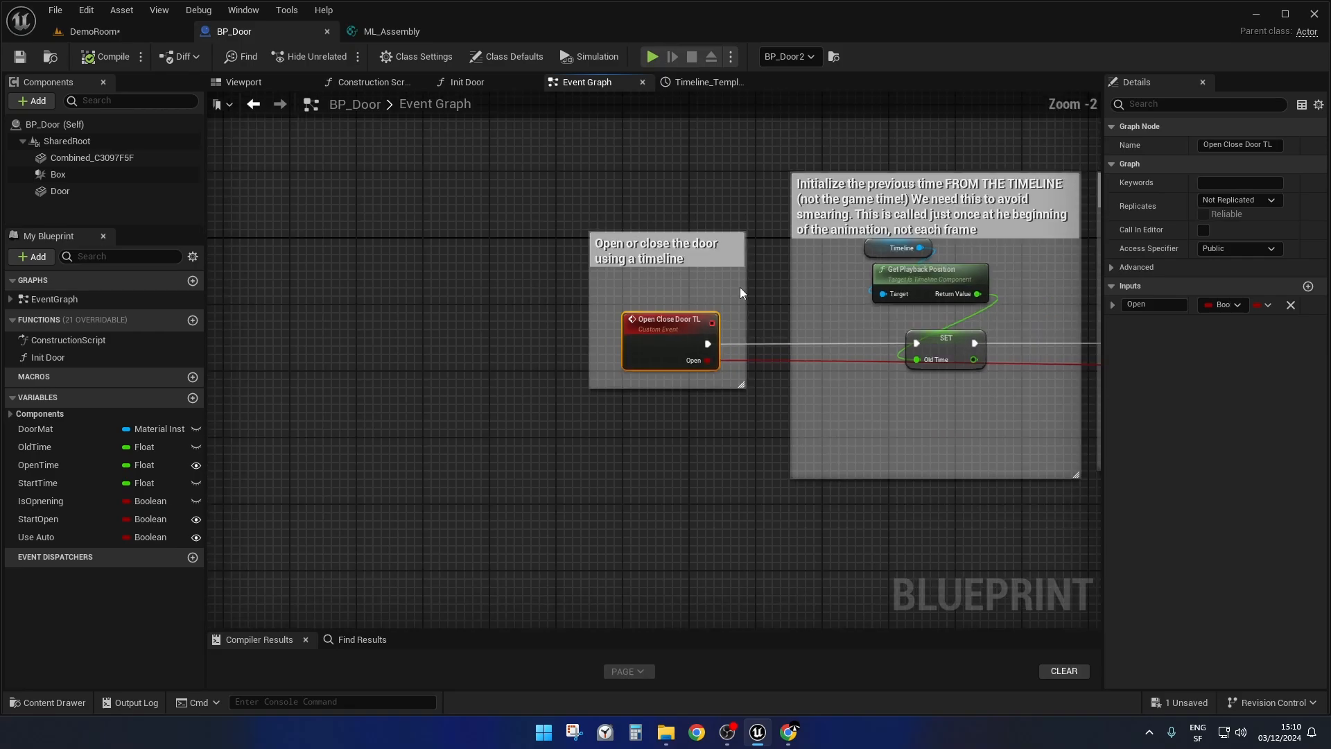
{"action": "right_click_drag", "start_coordinate": [740, 287], "coordinate": [435, 290]}
{"action": "scroll", "coordinate": [611, 289], "scroll_direction": "down", "scroll_amount": 2}
{"action": "right_click_drag", "start_coordinate": [787, 414], "coordinate": [107, 371]}
{"action": "scroll", "coordinate": [469, 244], "scroll_direction": "up", "scroll_amount": 4}
{"action": "right_click_drag", "start_coordinate": [469, 245], "coordinate": [438, 170]}
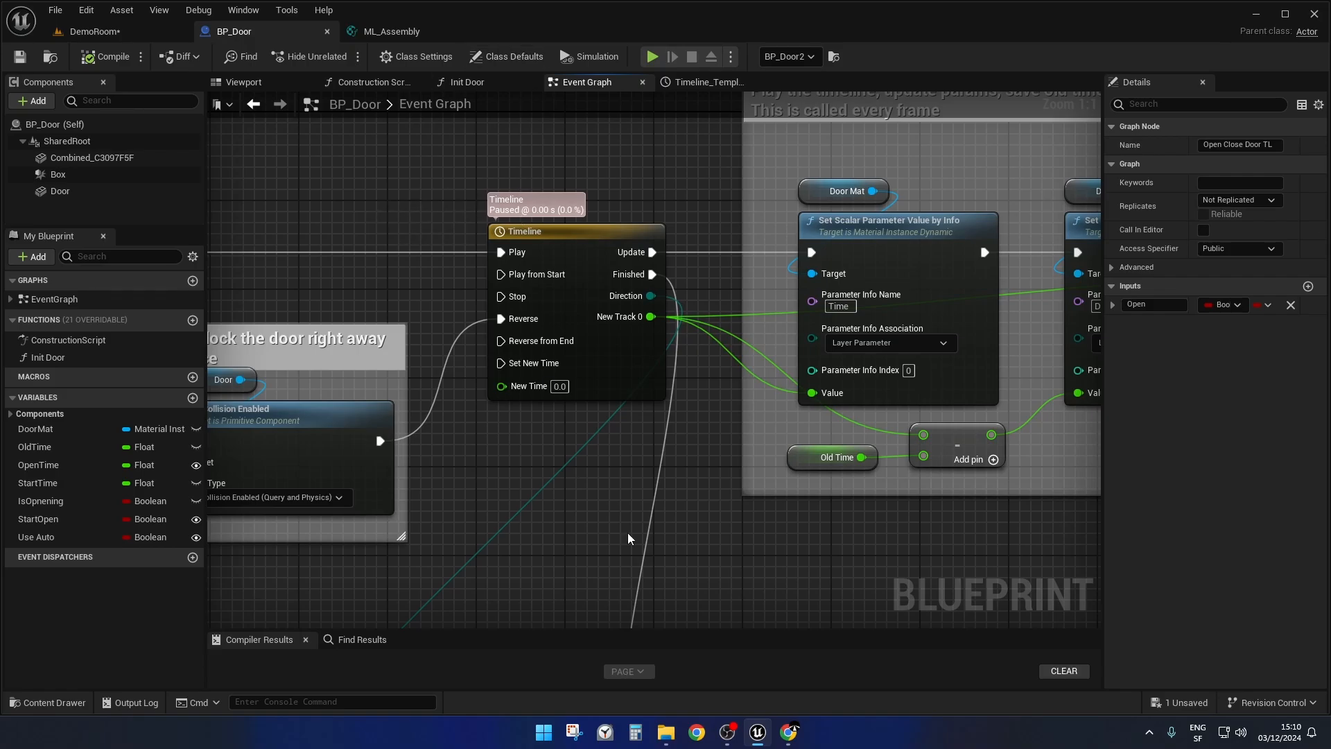
Examine how the Branch drives the Timeline's Play input, and its Reverse input through the closing collision block.
{"action": "right_click_drag", "start_coordinate": [343, 217], "coordinate": [591, 187]}
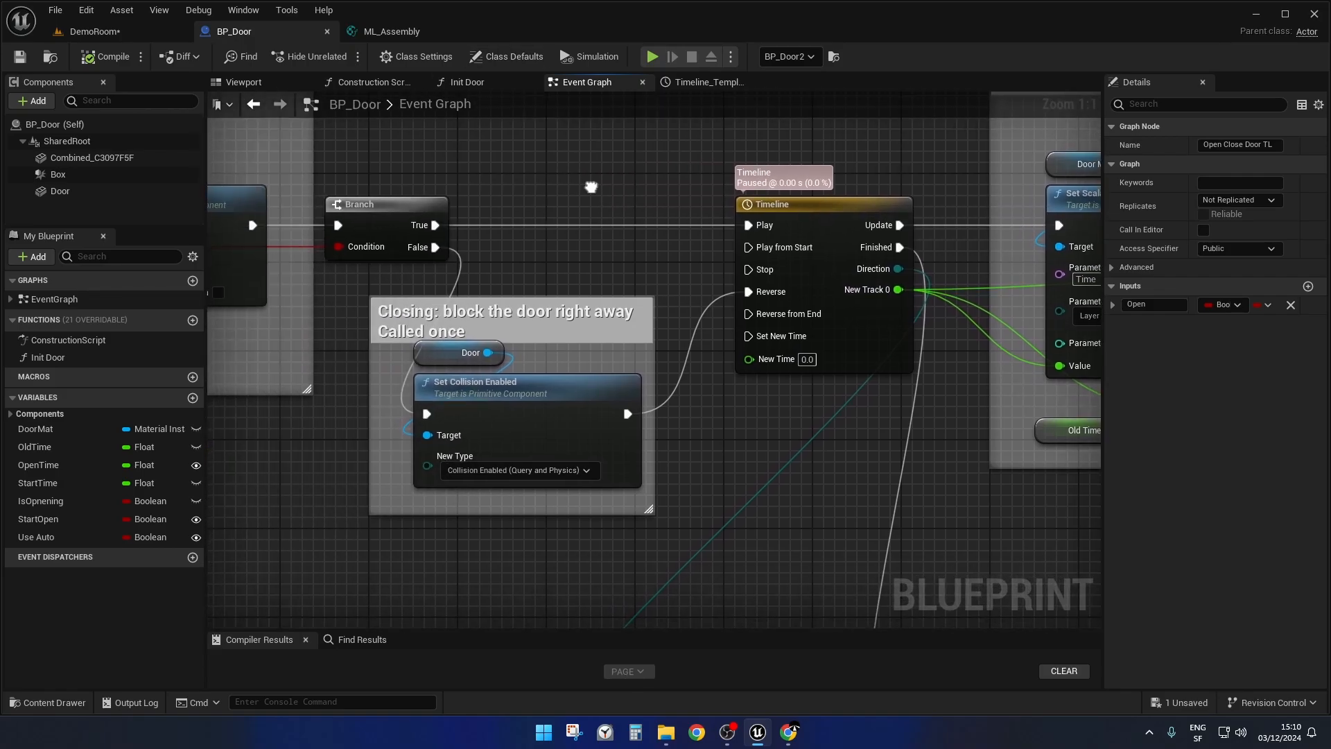
{"action": "right_click_drag", "start_coordinate": [468, 265], "coordinate": [274, 287]}
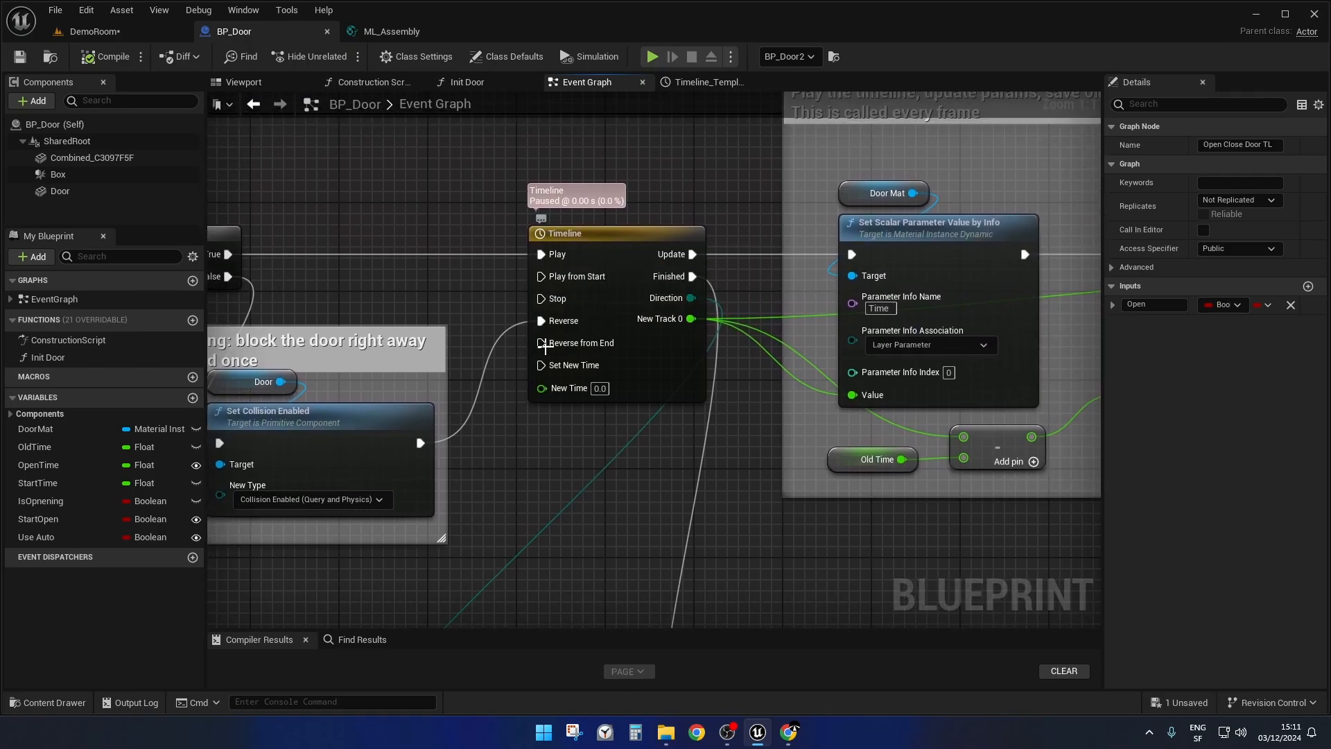
{"action": "right_click_drag", "start_coordinate": [485, 464], "coordinate": [574, 474]}
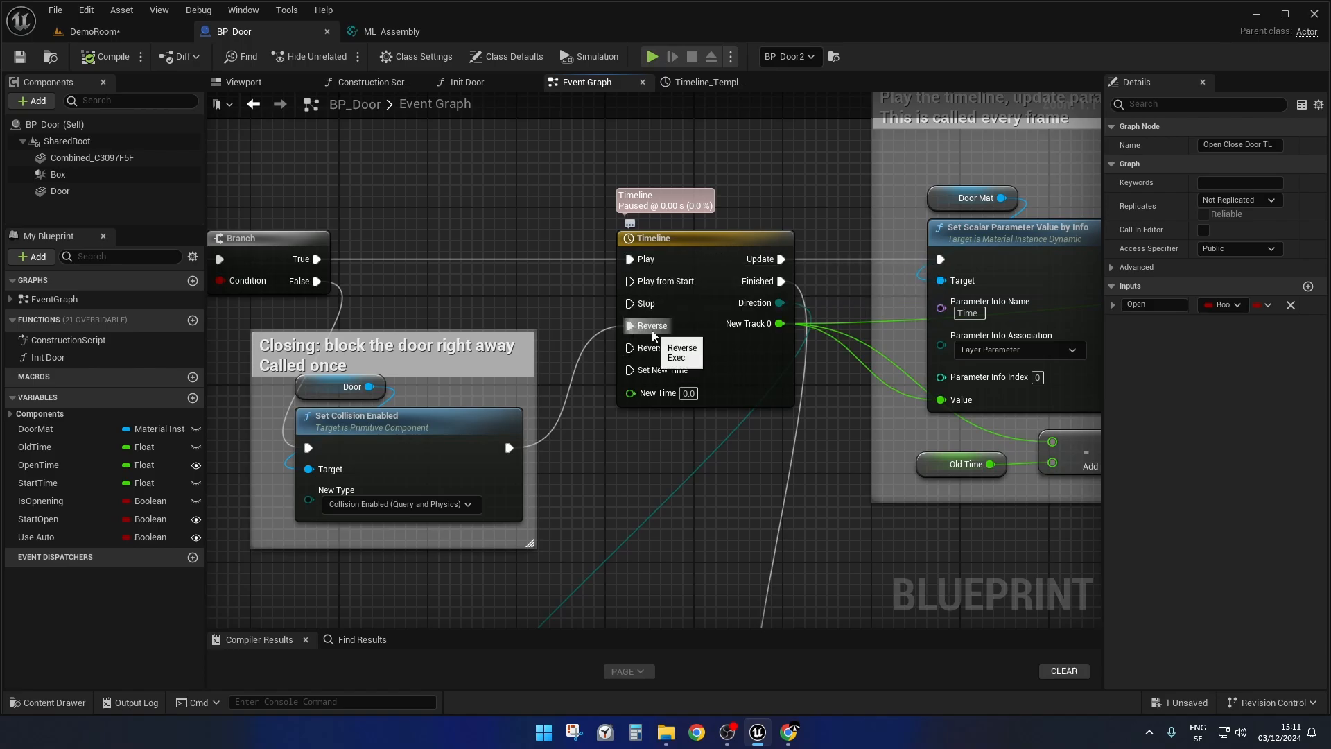
{"action": "right_click_drag", "start_coordinate": [573, 309], "coordinate": [627, 295]}
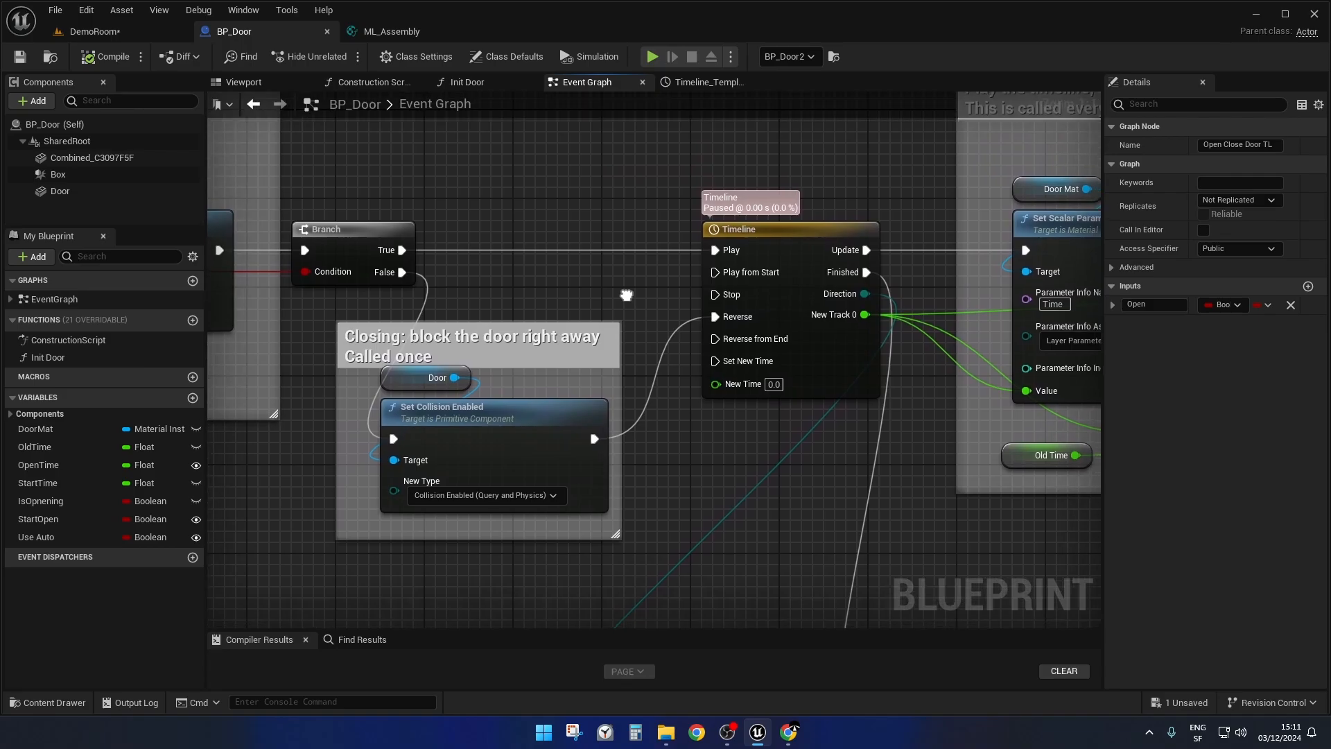
Trace the Timeline node's New Track 0 output to the Time and DeltaTime parameter setters, and open the timeline's curve.
{"action": "left_click_drag", "start_coordinate": [688, 178], "coordinate": [837, 498]}
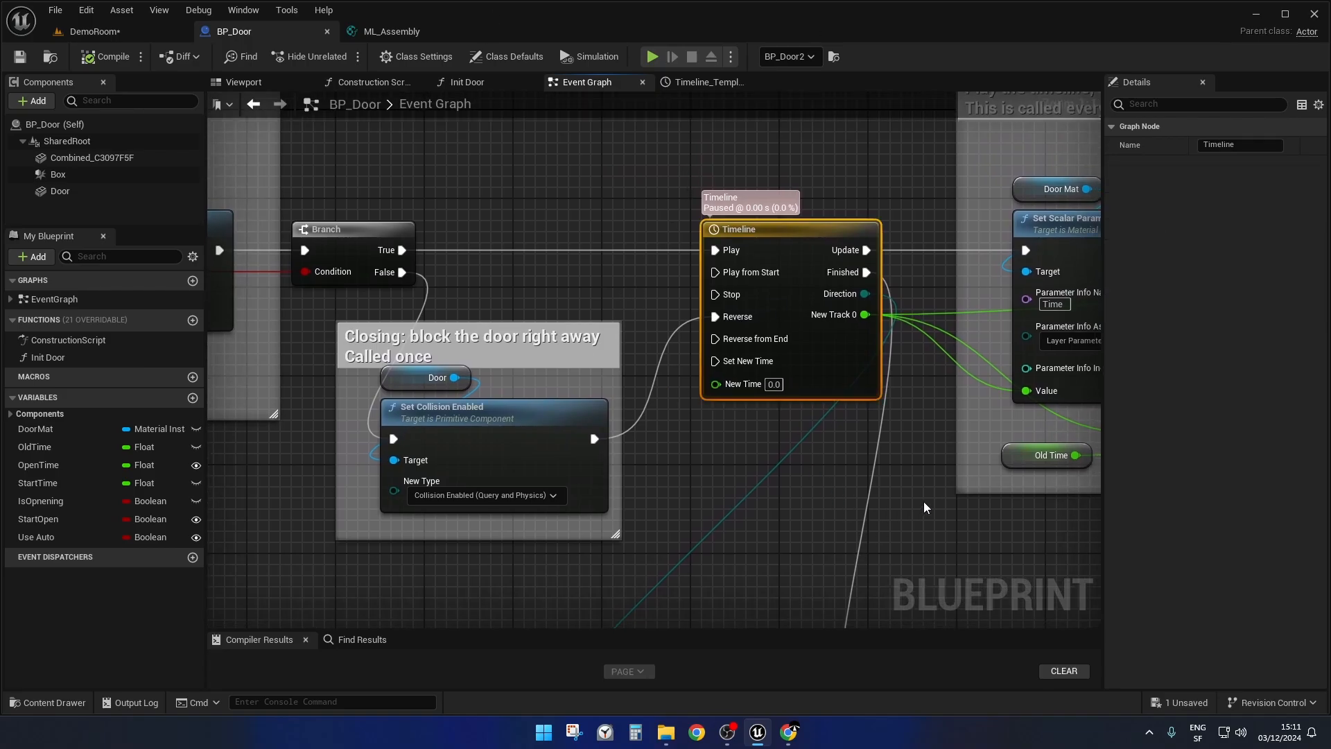
{"action": "right_click_drag", "start_coordinate": [924, 499], "coordinate": [470, 351]}
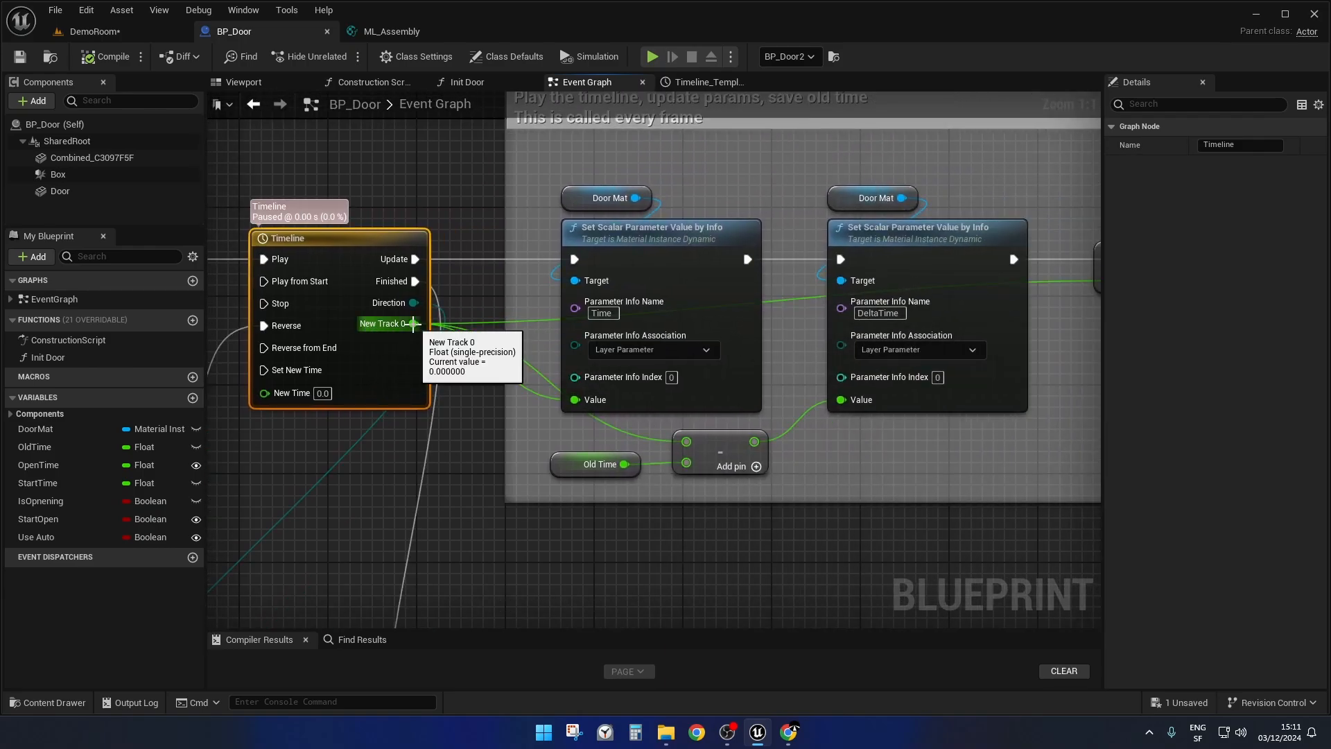
{"action": "double_click", "coordinate": [347, 238]}
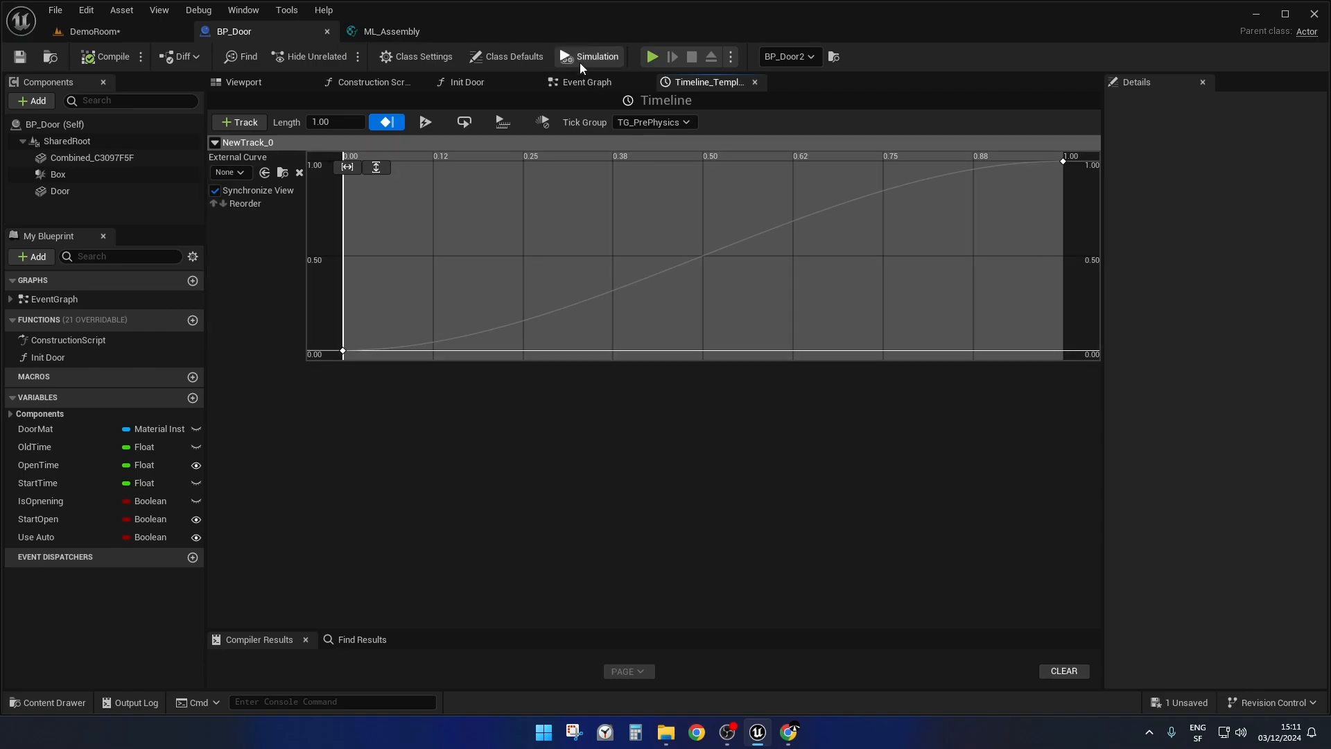
Return to BP_Door's event graph and examine the Set Scalar Parameter Value by Info node for the Time layer parameter.
{"action": "left_click", "coordinate": [590, 82]}
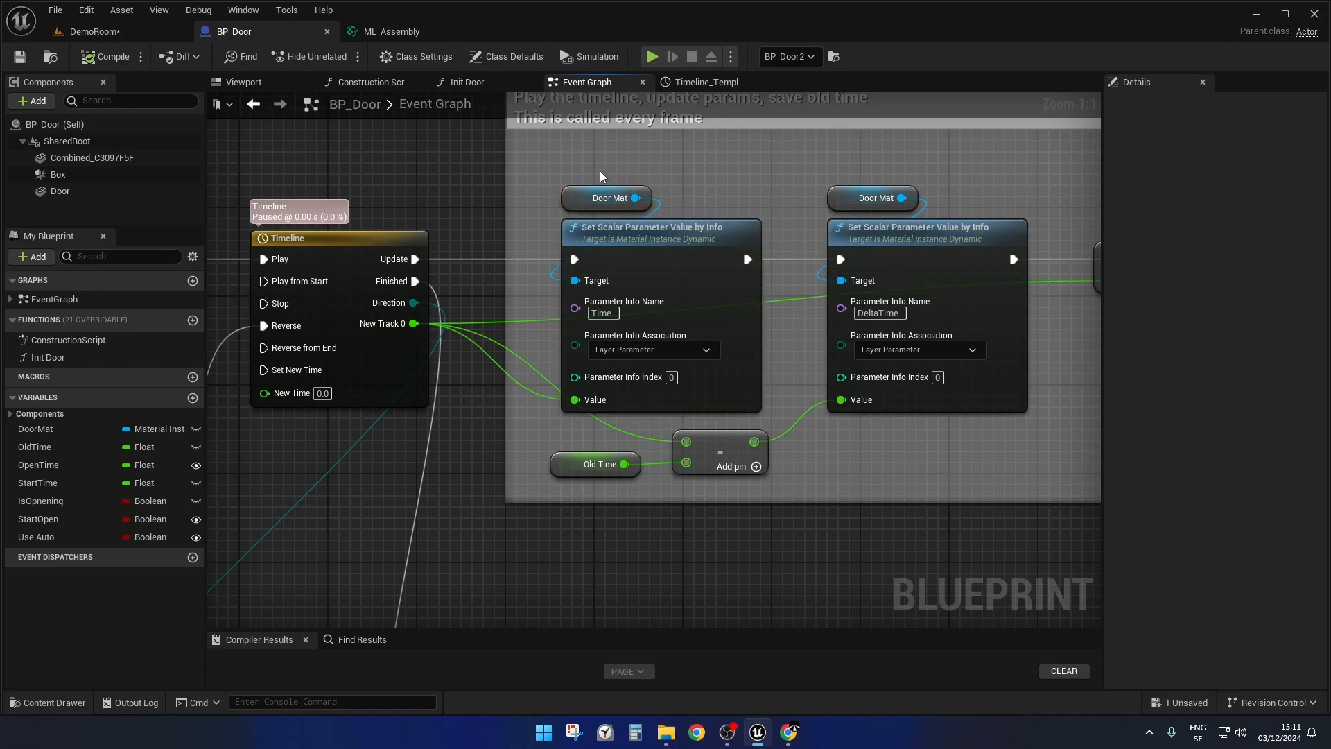
{"action": "left_click_drag", "start_coordinate": [601, 172], "coordinate": [632, 253]}
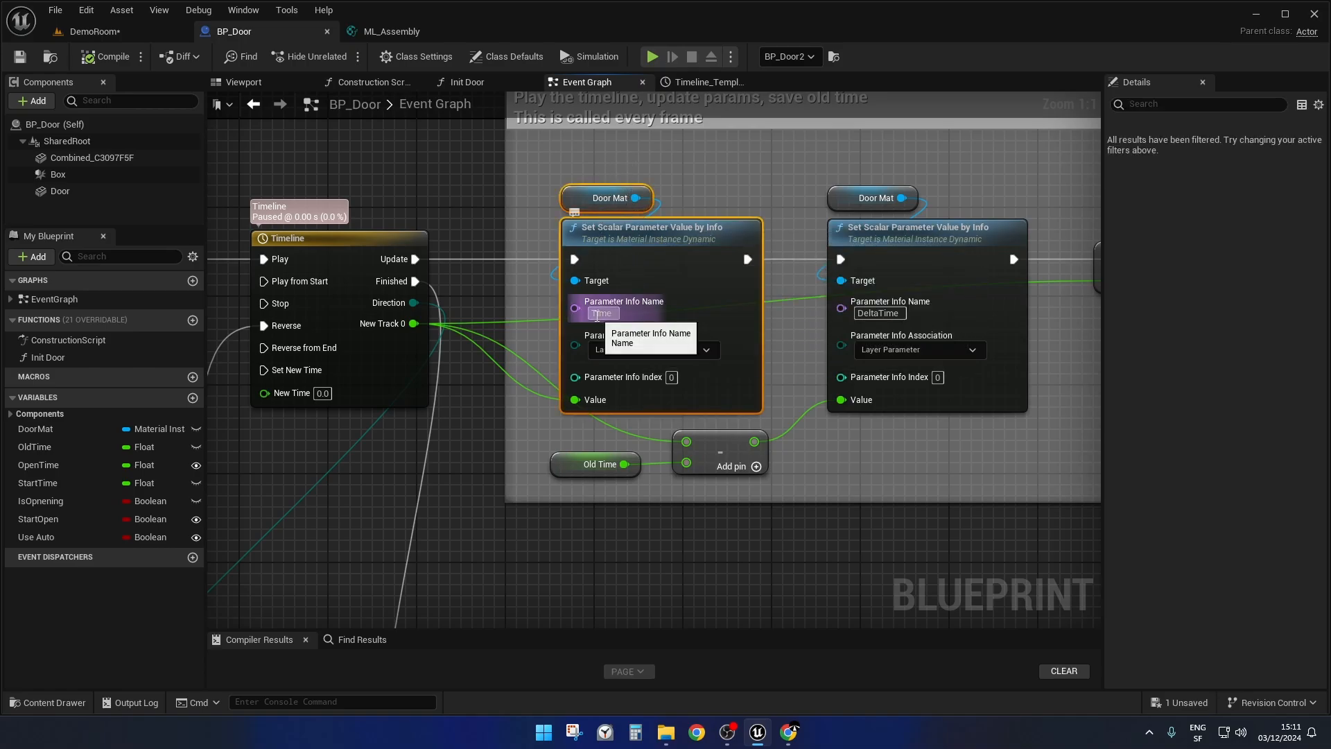
{"action": "right_click_drag", "start_coordinate": [917, 471], "coordinate": [853, 475]}
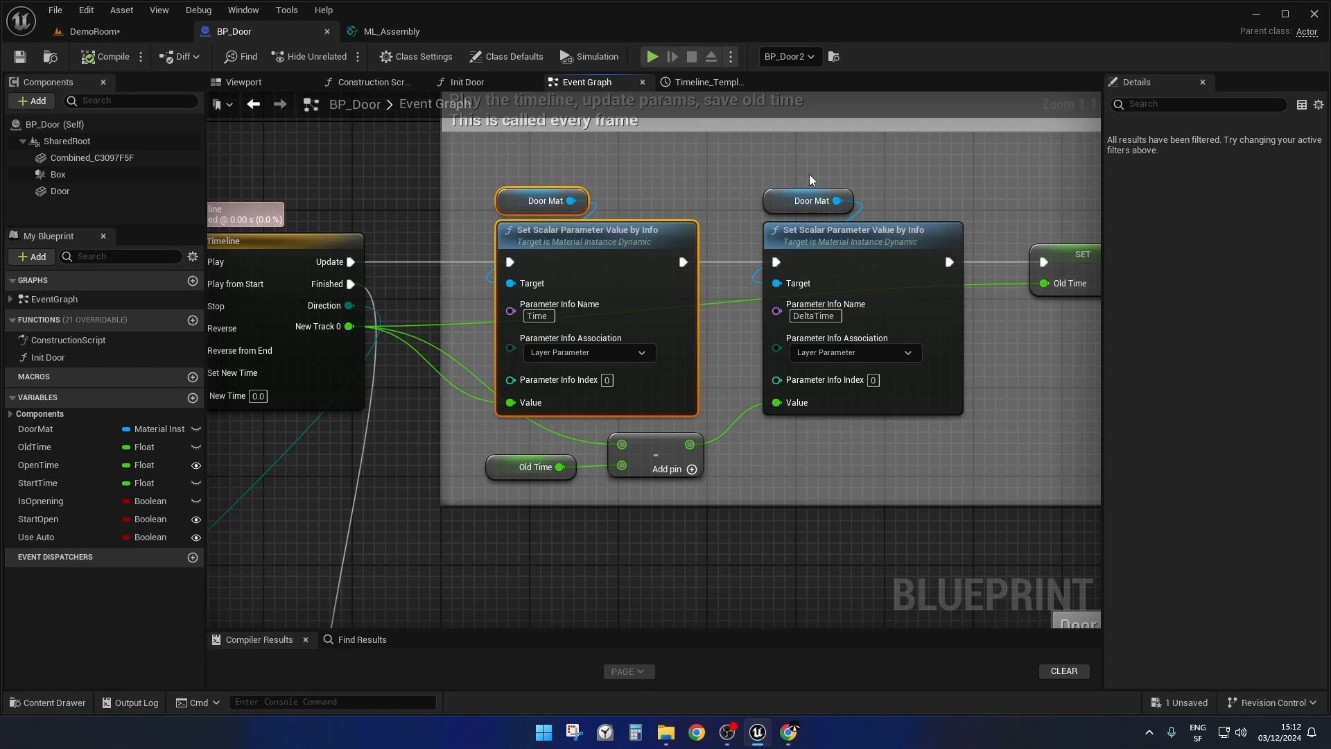
Examine the SET Old Time node and the Old Time subtraction that feeds the DeltaTime parameter setter.
{"action": "right_click_drag", "start_coordinate": [879, 455], "coordinate": [793, 470]}
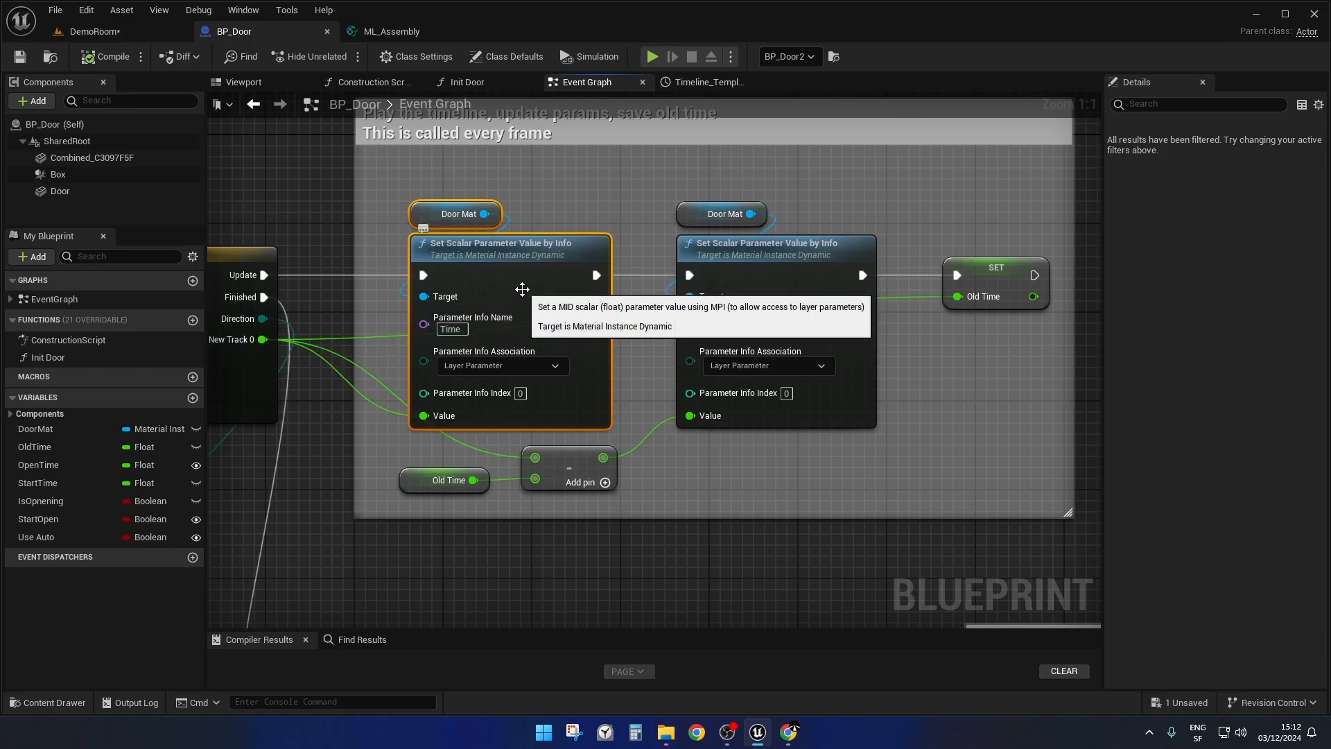
{"action": "left_click", "coordinate": [1003, 240]}
{"action": "left_click_drag", "start_coordinate": [1019, 338], "coordinate": [1019, 340]}
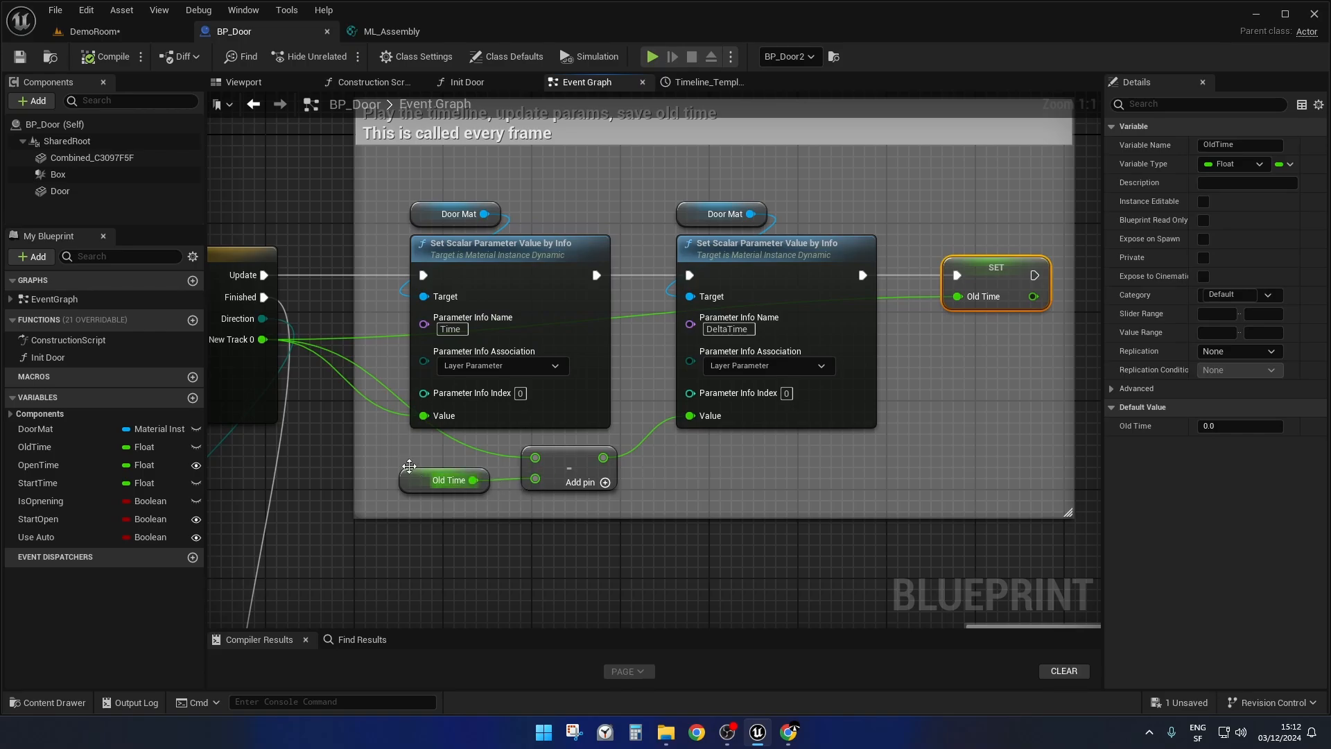
{"action": "right_click_drag", "start_coordinate": [697, 498], "coordinate": [841, 481]}
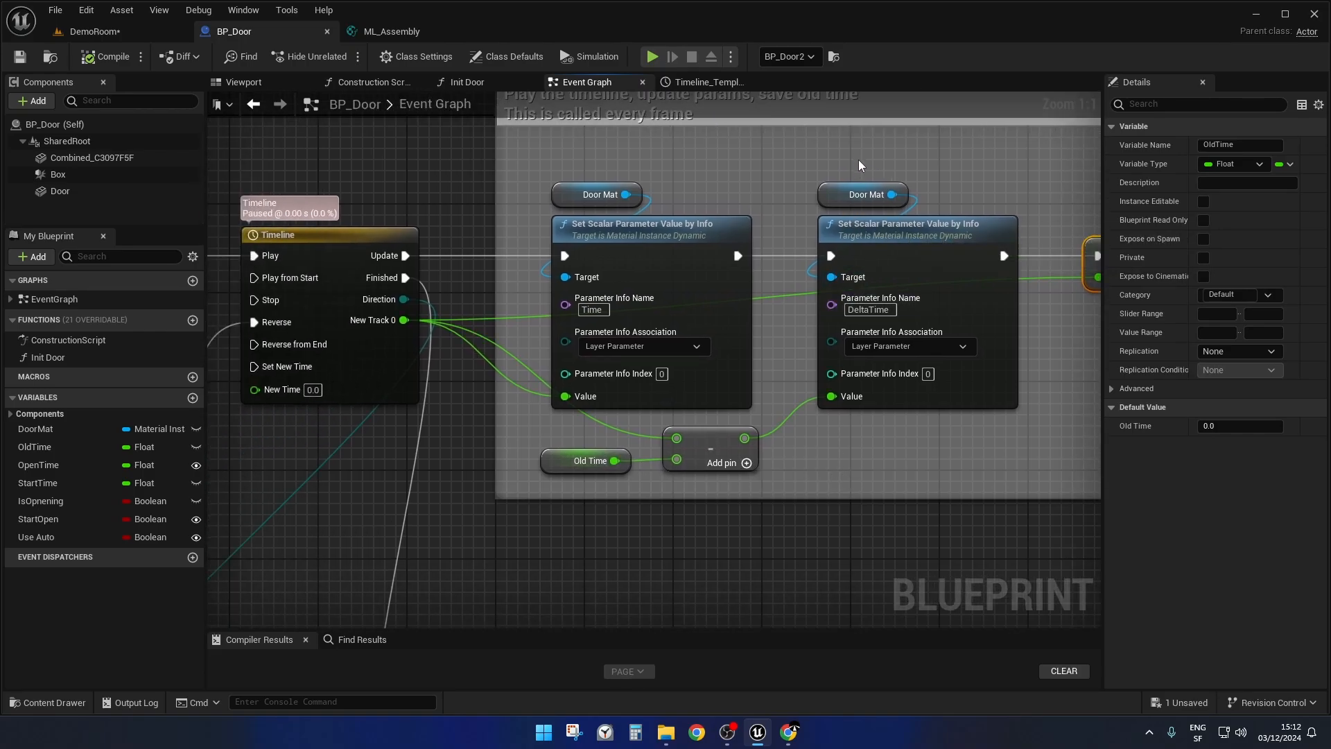
{"action": "right_click_drag", "start_coordinate": [859, 165], "coordinate": [774, 221]}
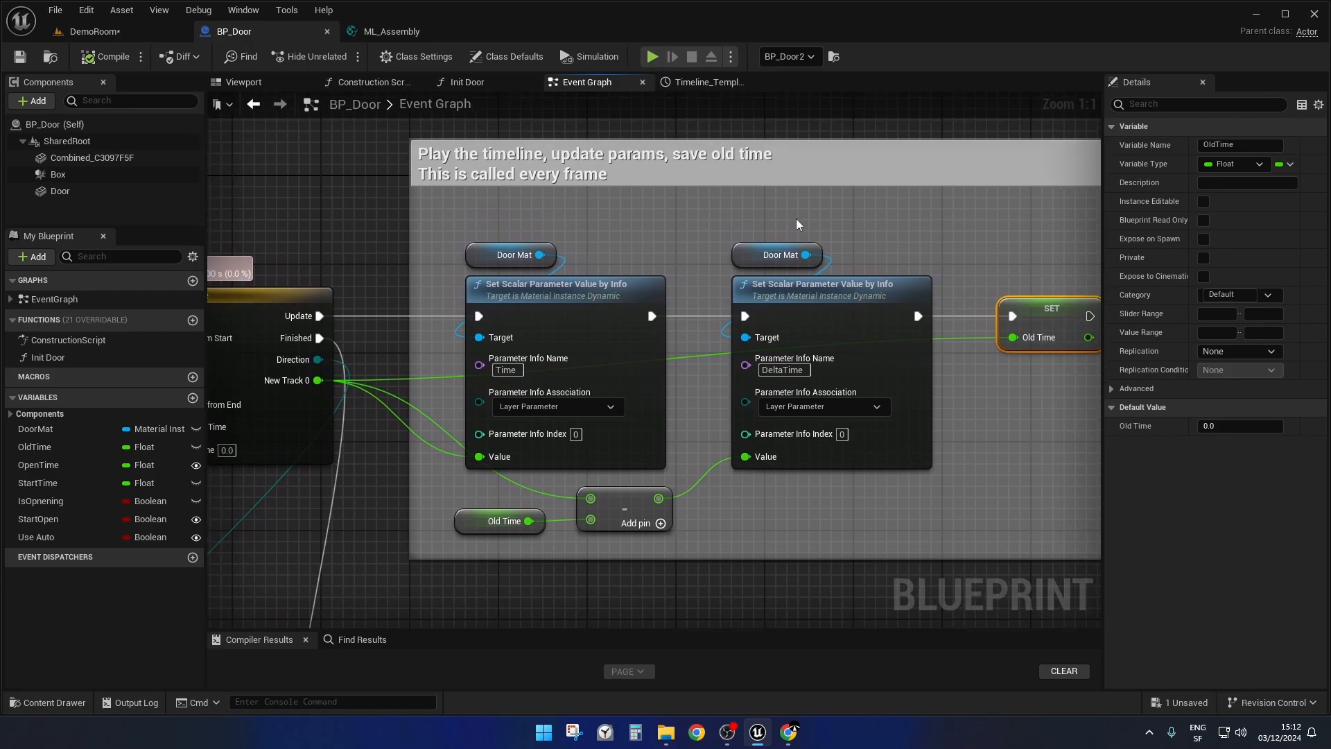
Switch to the ML_Assembly material layer and examine its Time and DeltaTime parameters and the Control Time switch.
{"action": "left_click", "coordinate": [366, 31]}
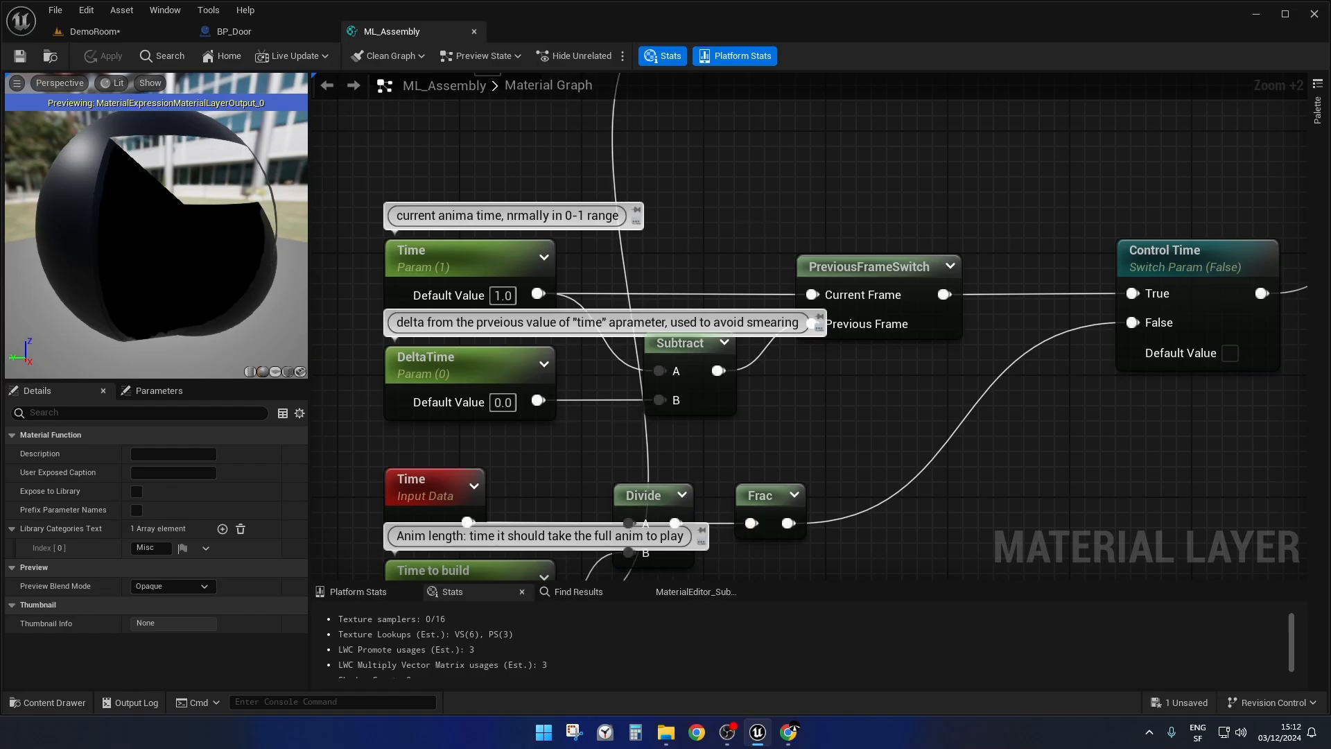
{"action": "right_click_drag", "start_coordinate": [819, 211], "coordinate": [795, 186]}
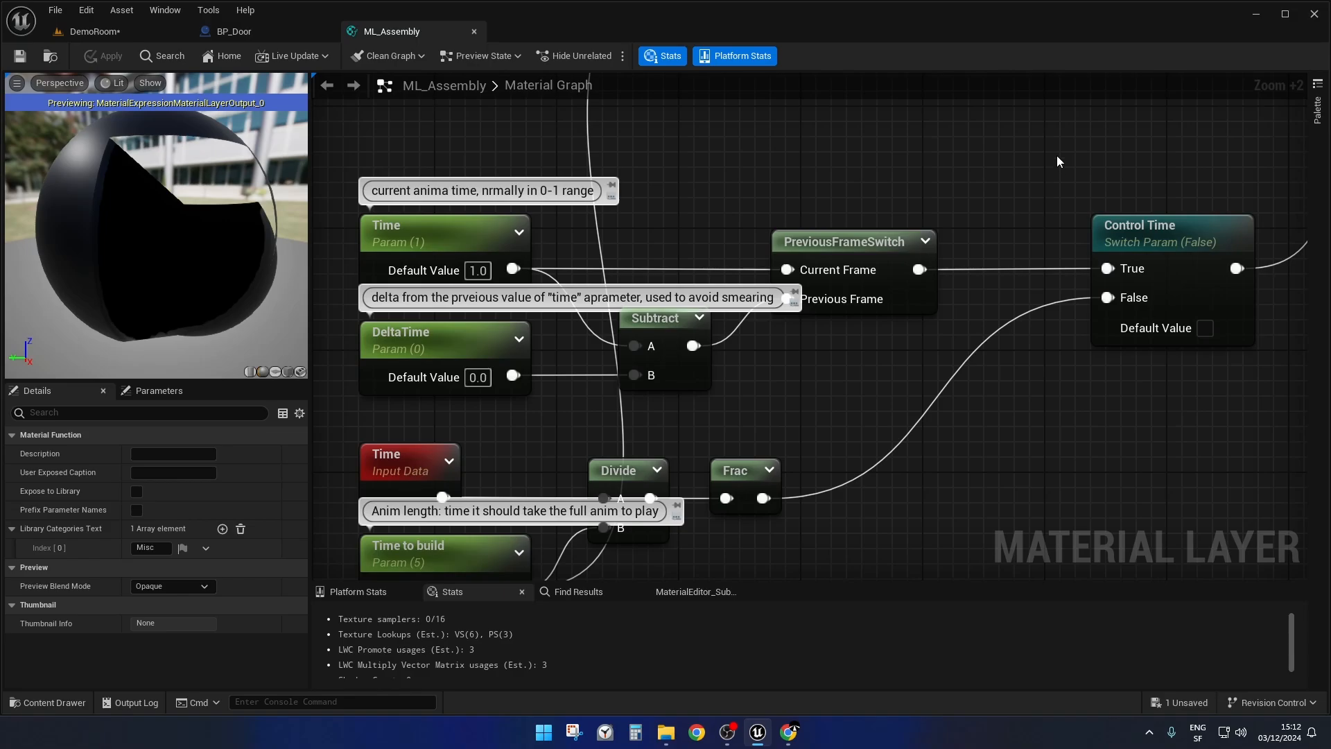
{"action": "left_click_drag", "start_coordinate": [1071, 167], "coordinate": [1206, 312]}
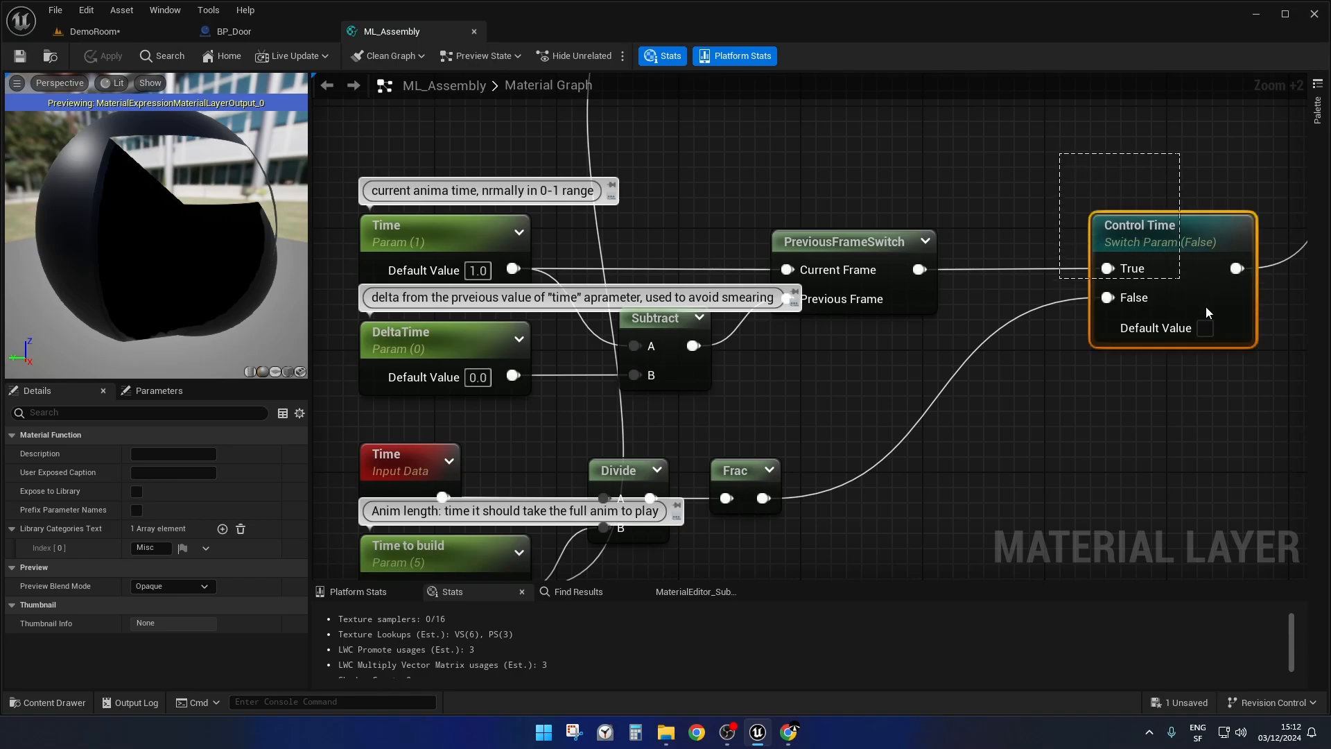
{"action": "left_click_drag", "start_coordinate": [1291, 396], "coordinate": [1283, 394]}
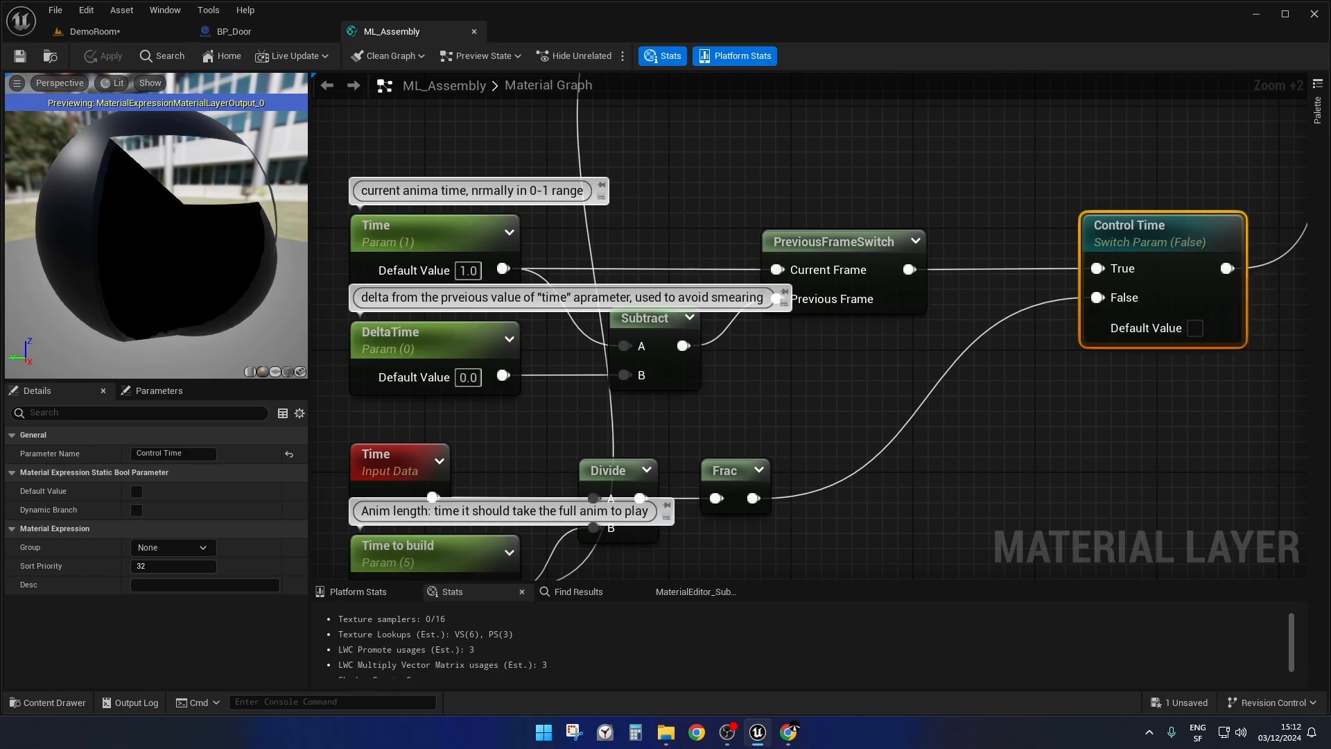
{"action": "mouse_move", "coordinate": [919, 165]}
{"action": "right_mouse_down"}
{"action": "mouse_move", "coordinate": [934, 158]}
{"action": "mouse_move", "coordinate": [929, 174]}
{"action": "right_mouse_up"}
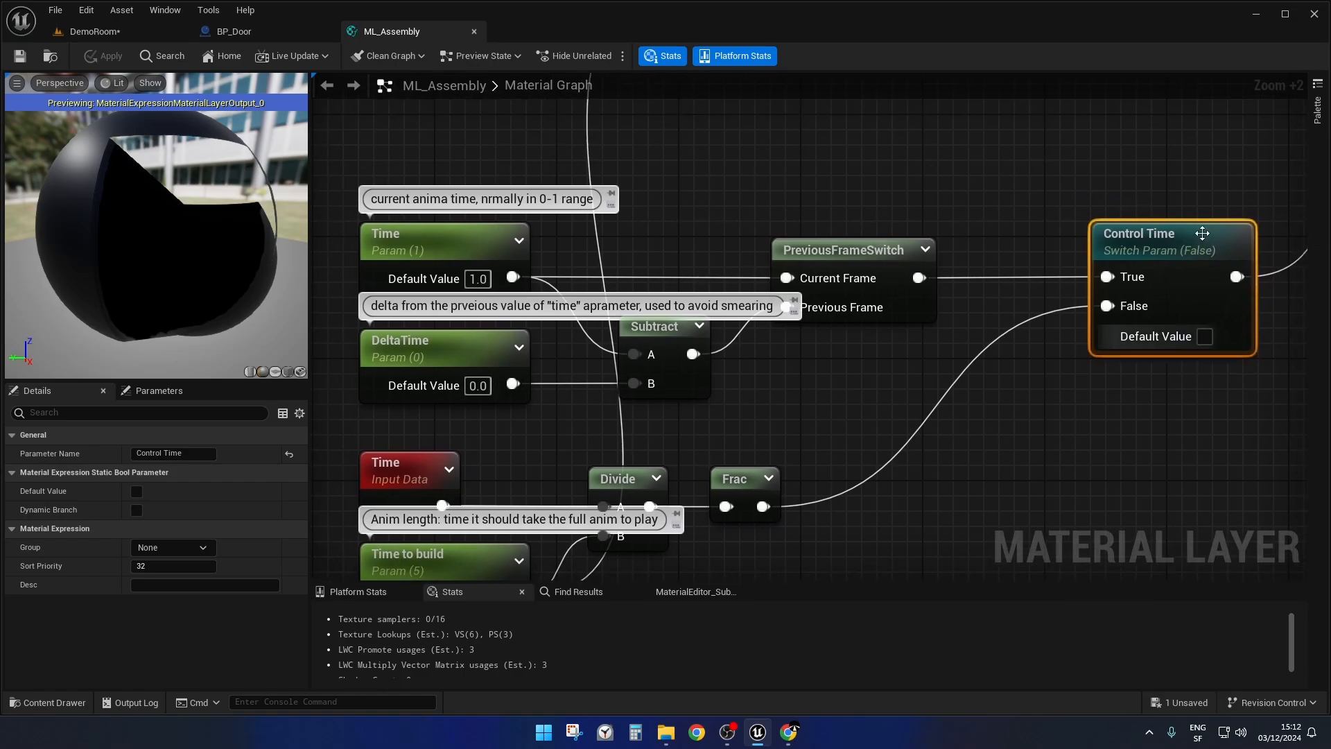
Trace the Control Time output through the AutoTime switch to the named reroute called time.
{"action": "scroll", "coordinate": [1004, 195], "scroll_direction": "down", "scroll_amount": 4}
{"action": "right_click_drag", "start_coordinate": [1004, 195], "coordinate": [714, 394]}
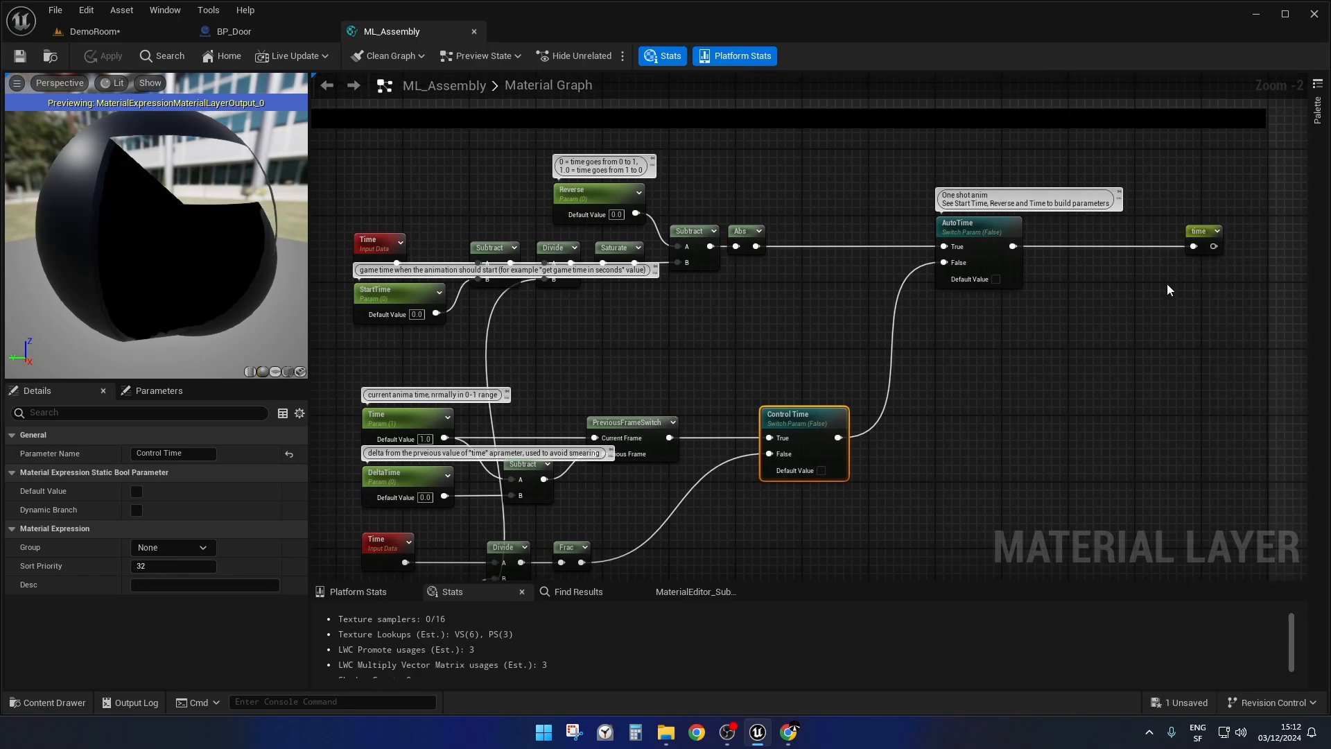
{"action": "left_click", "coordinate": [1205, 236]}
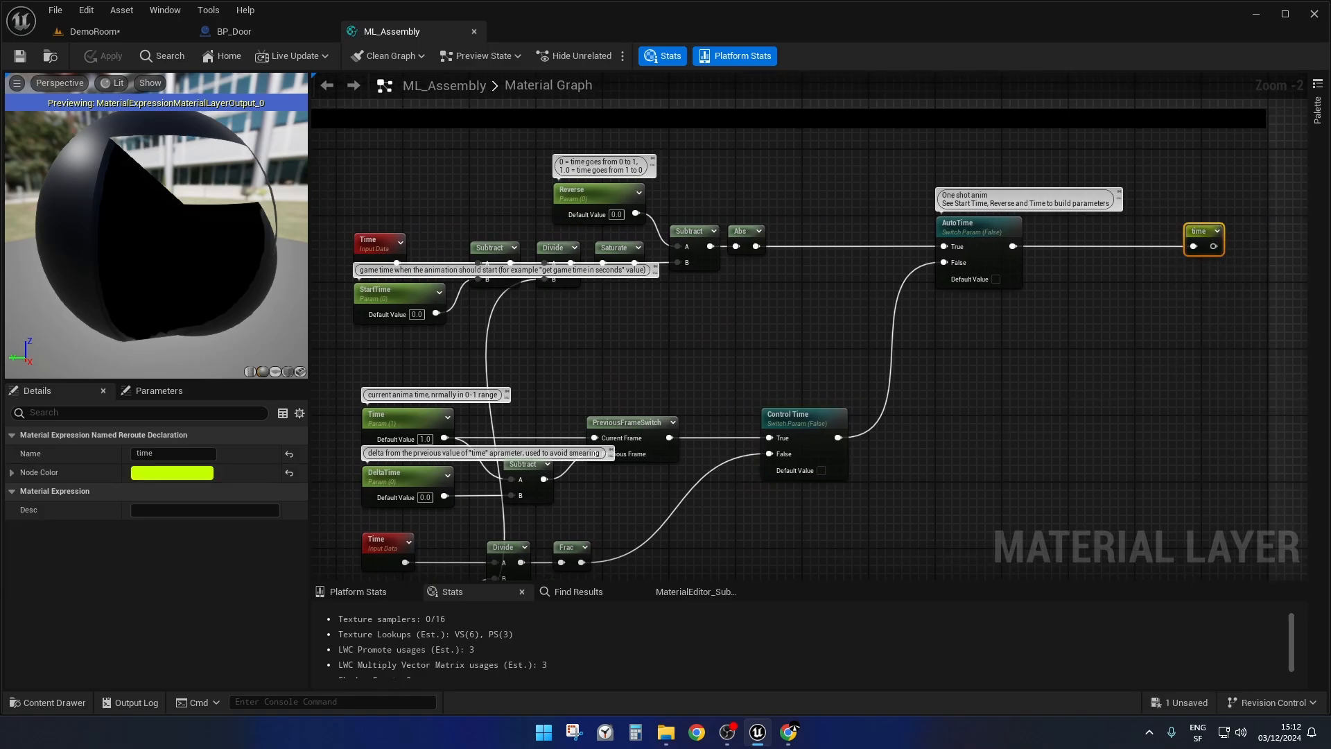
Examine how Time and the DeltaTime subtraction feed the Current Frame and Previous Frame inputs of PreviousFrameSwitch.
{"action": "right_click_drag", "start_coordinate": [976, 447], "coordinate": [1162, 303]}
{"action": "scroll", "coordinate": [735, 238], "scroll_direction": "up", "scroll_amount": 2}
{"action": "scroll", "coordinate": [745, 246], "scroll_direction": "up", "scroll_amount": 2}
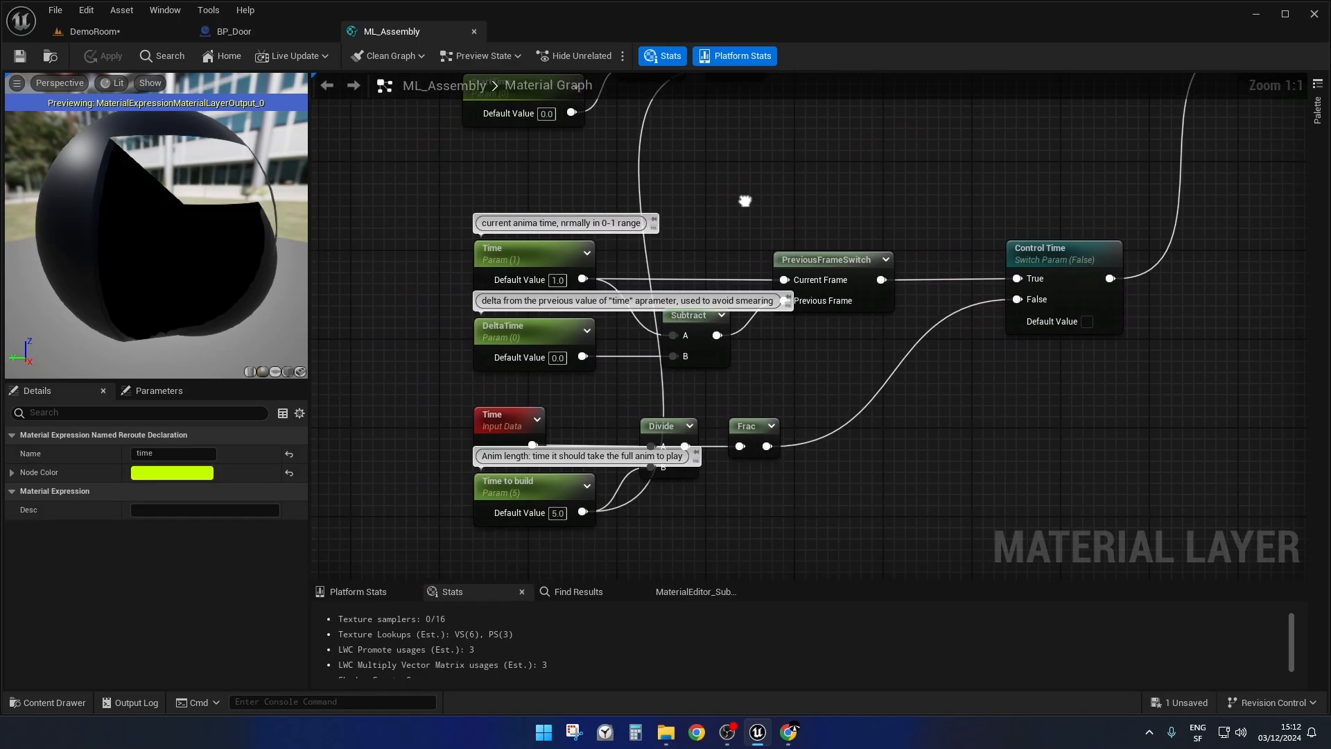
{"action": "scroll", "coordinate": [681, 269], "scroll_direction": "up", "scroll_amount": 1}
{"action": "right_click_drag", "start_coordinate": [698, 267], "coordinate": [664, 186]}
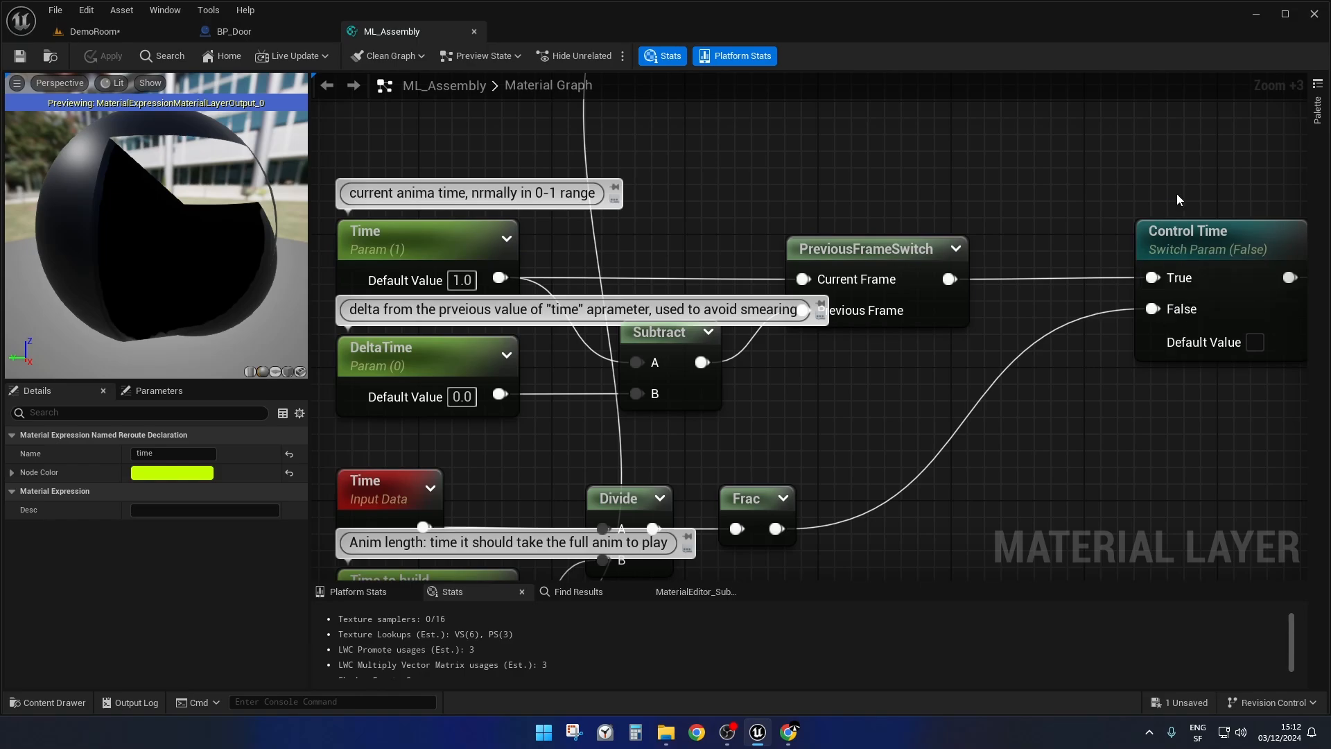
{"action": "right_click_drag", "start_coordinate": [1184, 172], "coordinate": [1250, 175]}
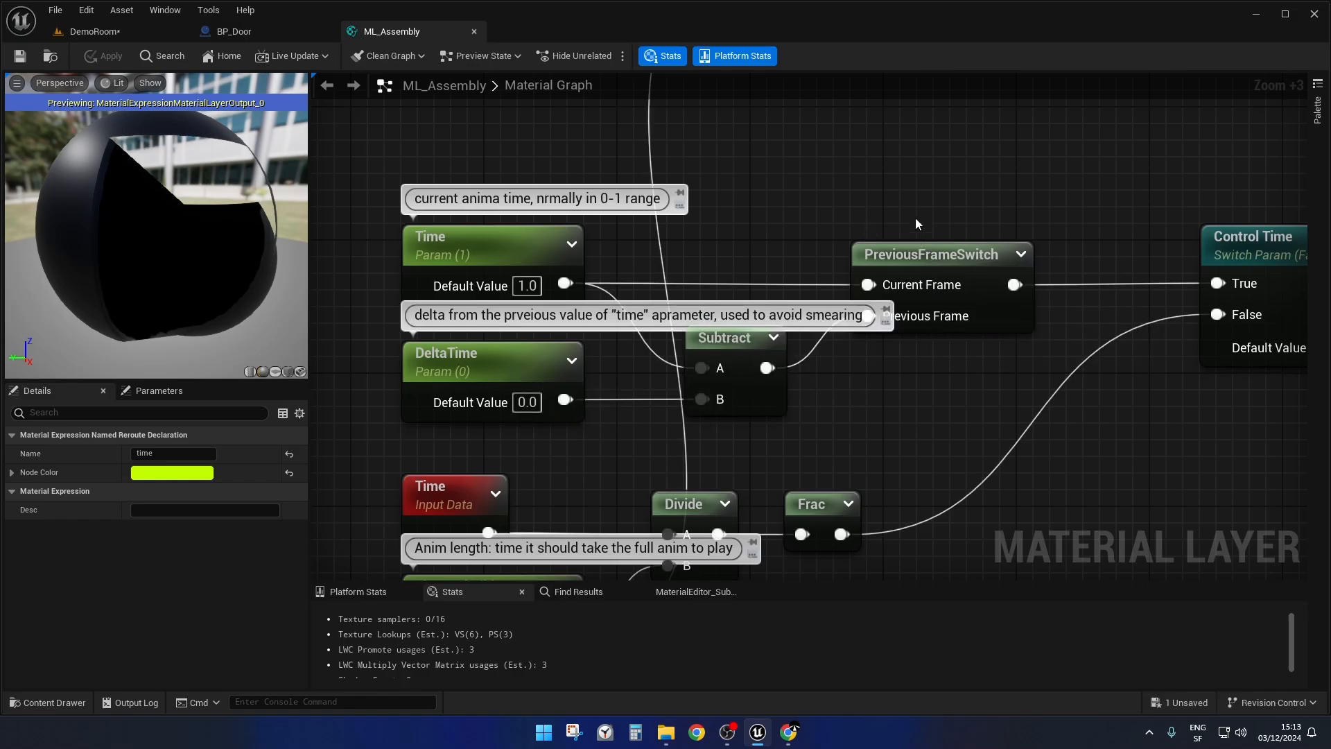
{"action": "right_click_drag", "start_coordinate": [967, 422], "coordinate": [859, 389]}
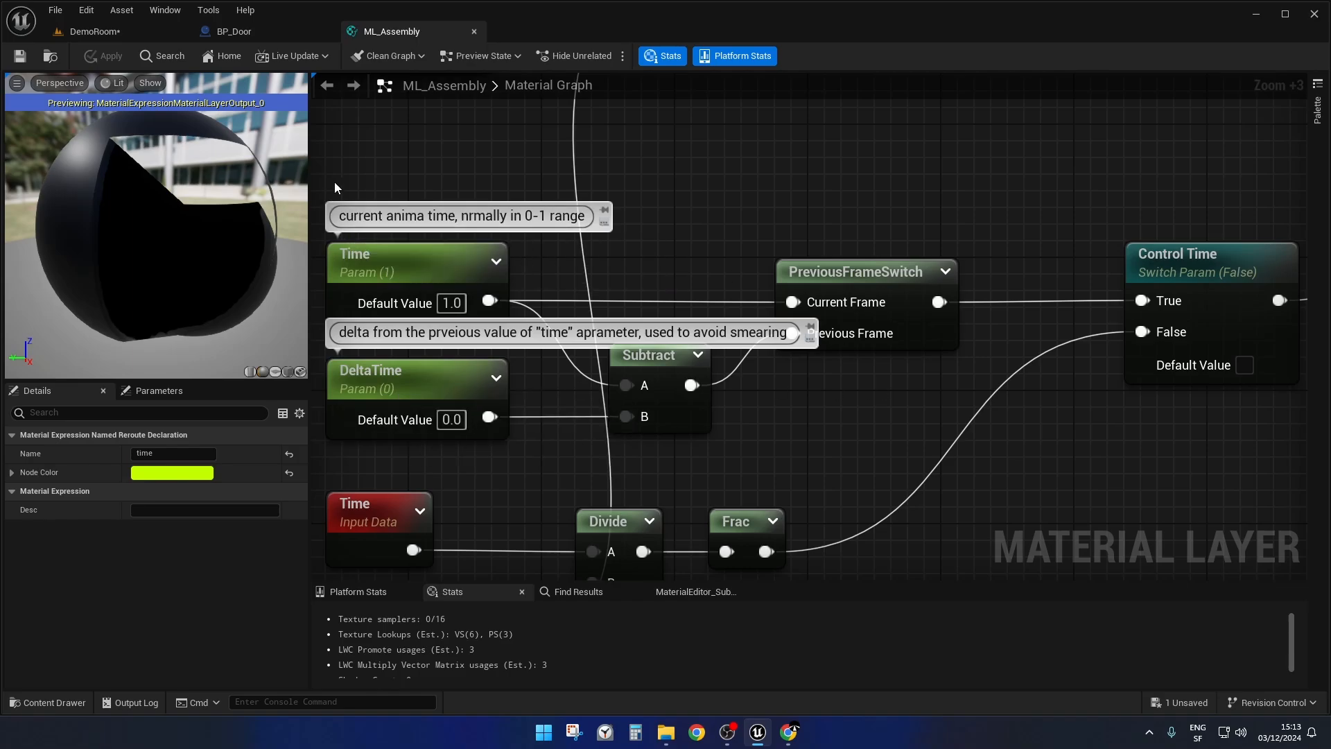
Review the AutoTime switch and time reroute again, and follow the chain back to the Time and DeltaTime parameters.
{"action": "scroll", "coordinate": [963, 305], "scroll_direction": "down", "scroll_amount": 4}
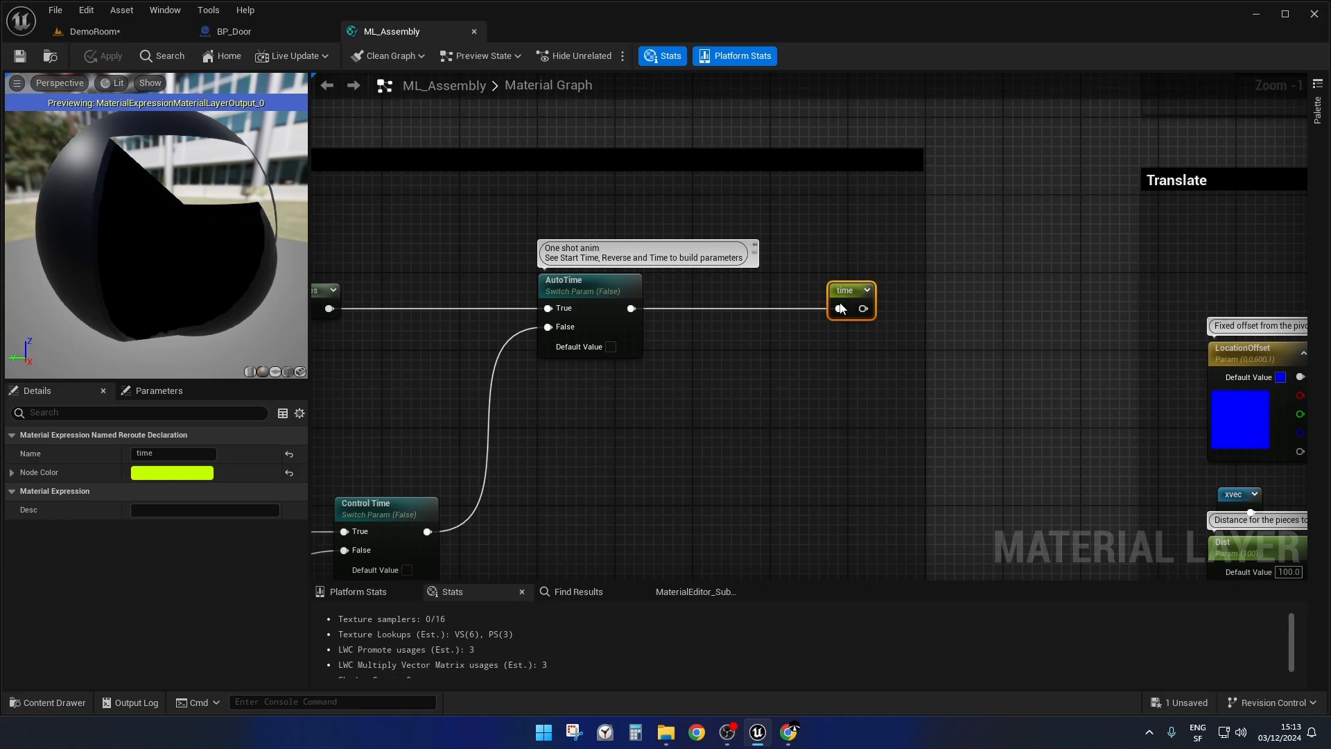
{"action": "scroll", "coordinate": [877, 326], "scroll_direction": "up", "scroll_amount": 1}
{"action": "scroll", "coordinate": [875, 327], "scroll_direction": "down", "scroll_amount": 2}
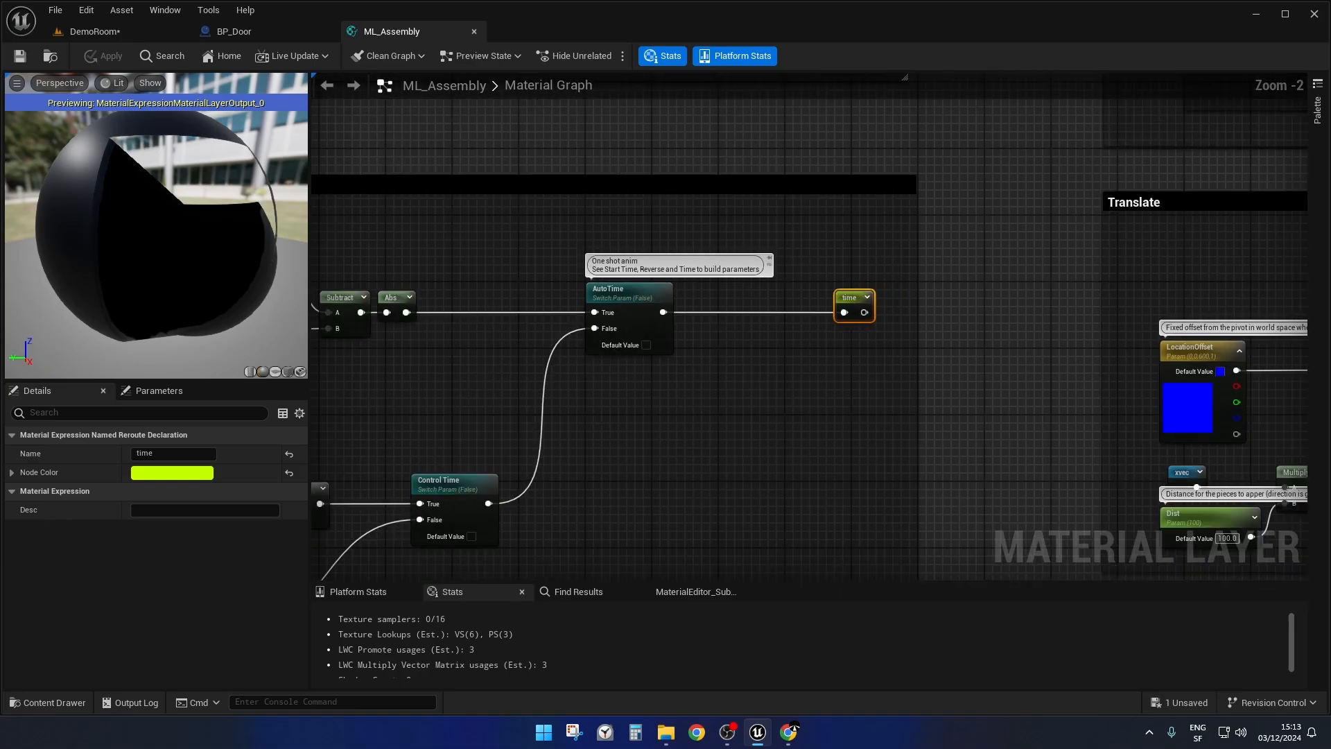
{"action": "right_click_drag", "start_coordinate": [770, 446], "coordinate": [786, 439]}
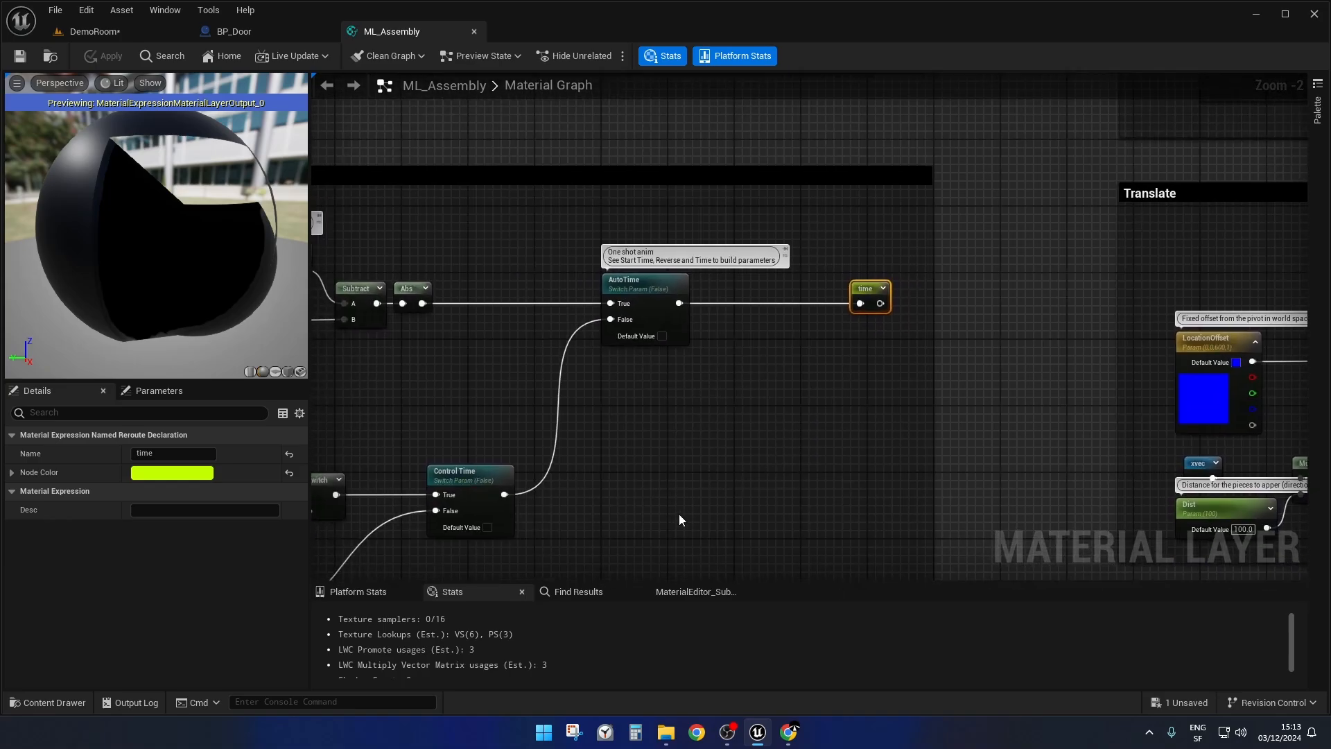
{"action": "right_click_drag", "start_coordinate": [680, 514], "coordinate": [1089, 359]}
{"action": "scroll", "coordinate": [738, 288], "scroll_direction": "up", "scroll_amount": 2}
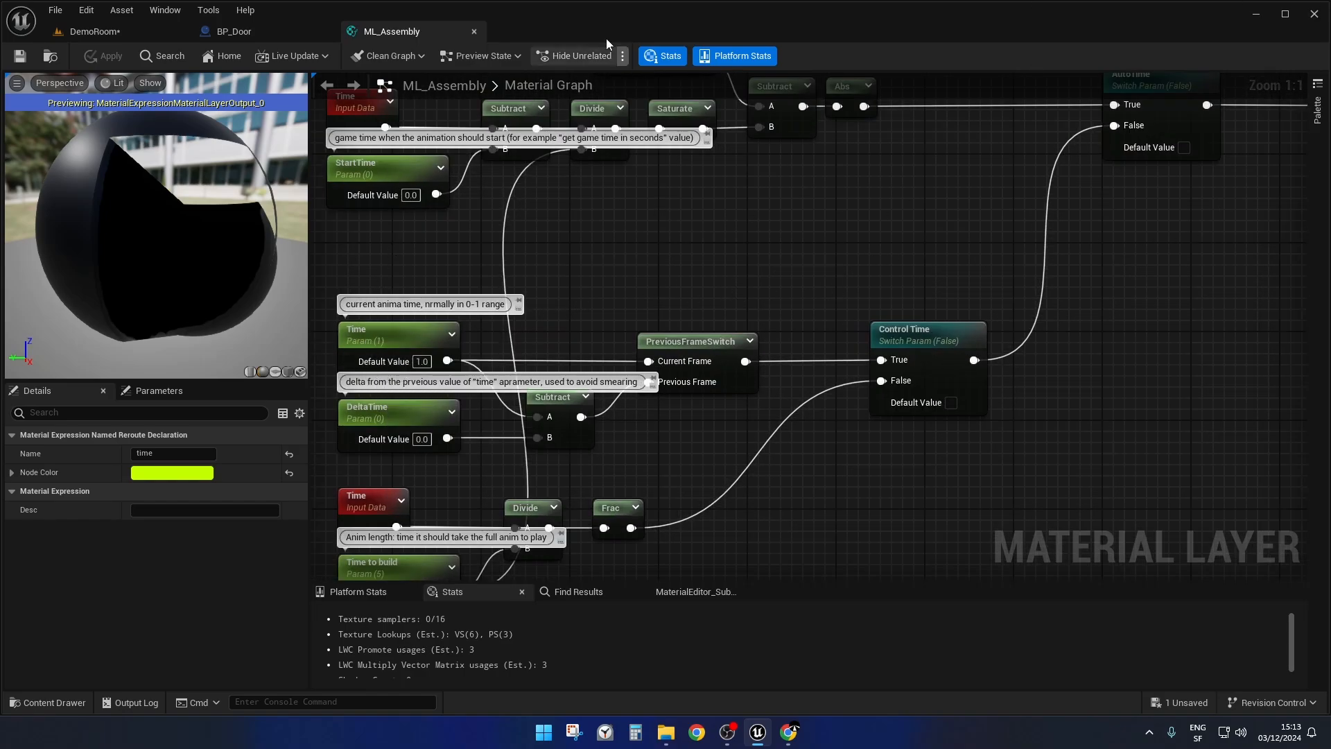
Go back to BP_Door and review the per-frame block from the Timeline node through both parameter setters to Old Time.
{"action": "left_click", "coordinate": [280, 32]}
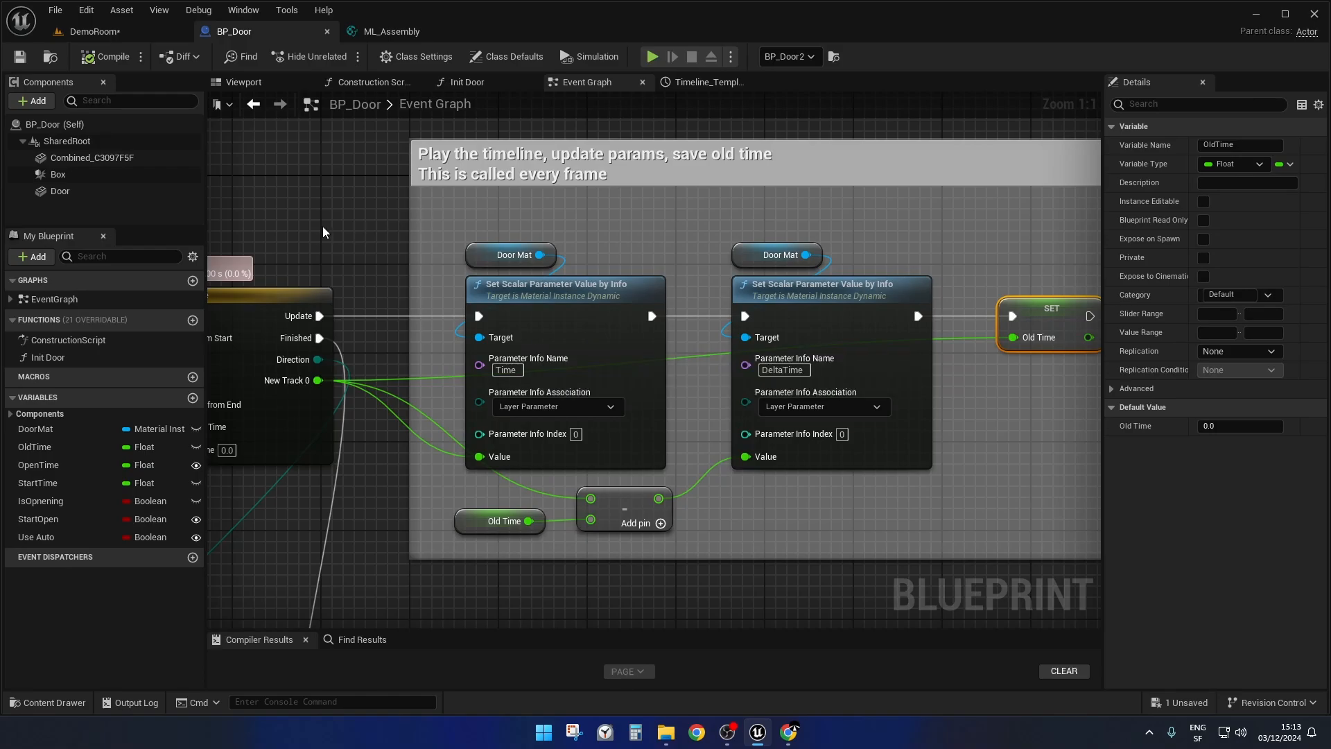
{"action": "right_click_drag", "start_coordinate": [323, 232], "coordinate": [460, 189]}
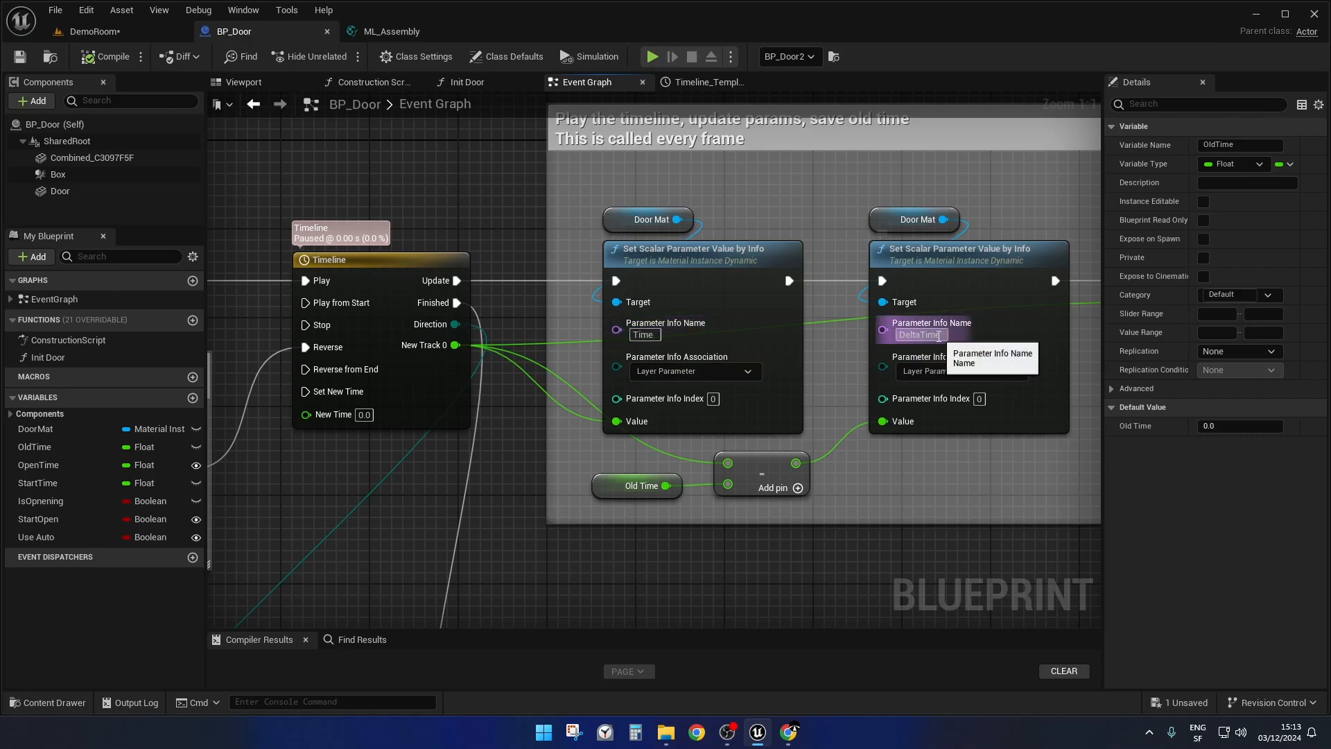
{"action": "right_click_drag", "start_coordinate": [984, 458], "coordinate": [791, 479]}
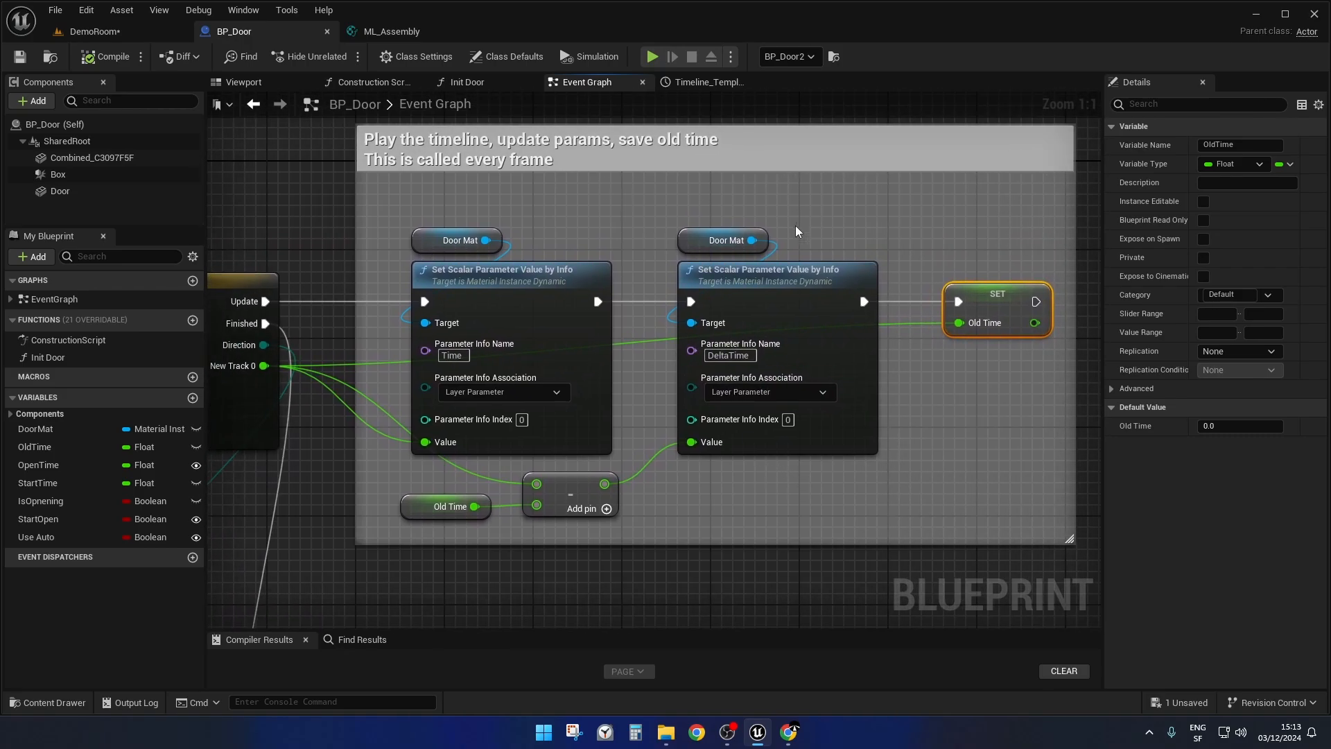
{"action": "scroll", "coordinate": [724, 472], "scroll_direction": "down", "scroll_amount": 2}
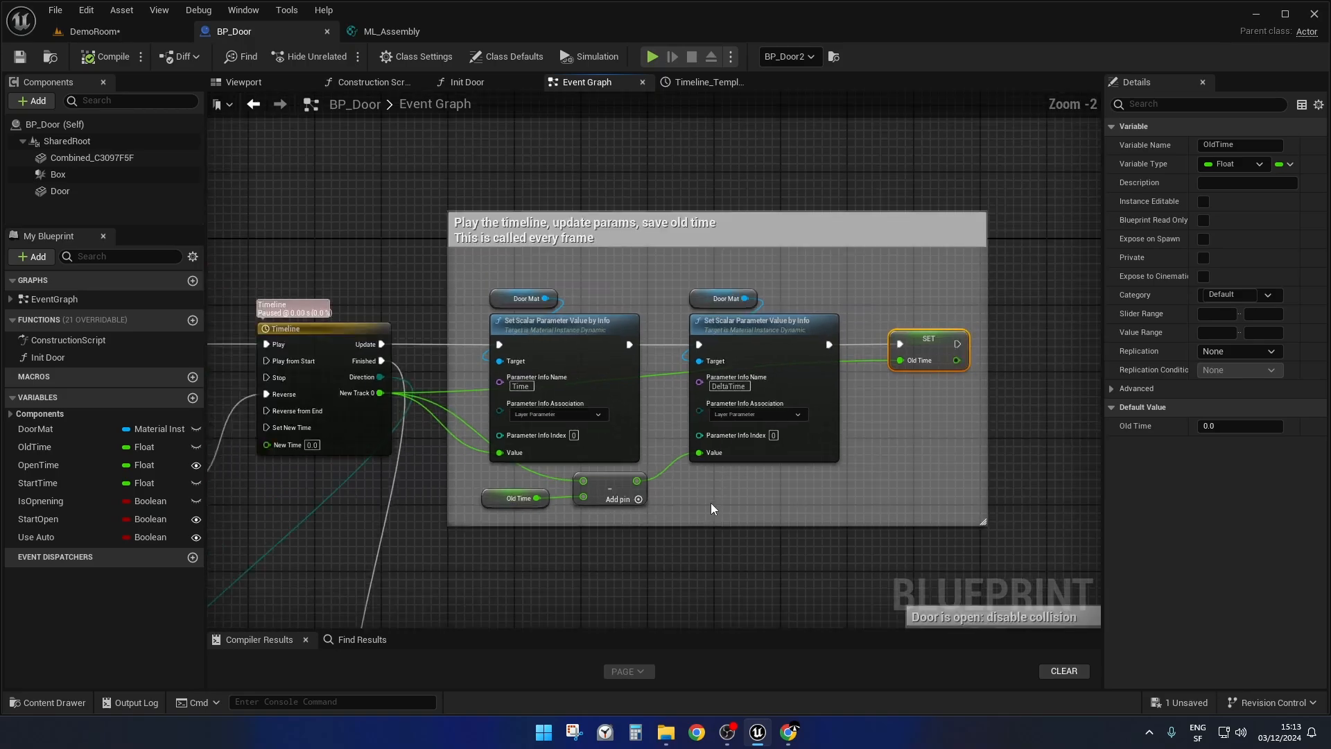
{"action": "right_click_drag", "start_coordinate": [710, 502], "coordinate": [771, 474]}
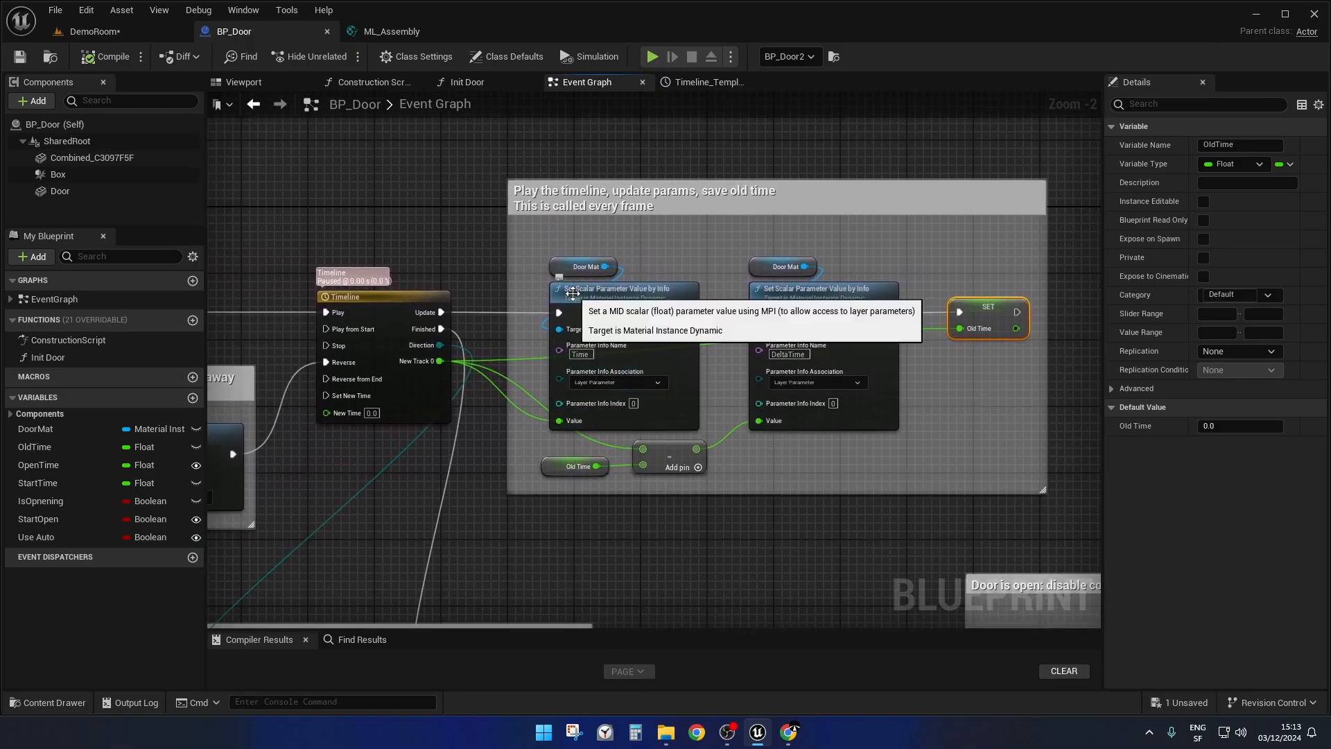
Inspect the OpenTime variable in BP_Door and compare it with the Open Time property of BP_Door2 in DemoRoom.
{"action": "left_click", "coordinate": [39, 464]}
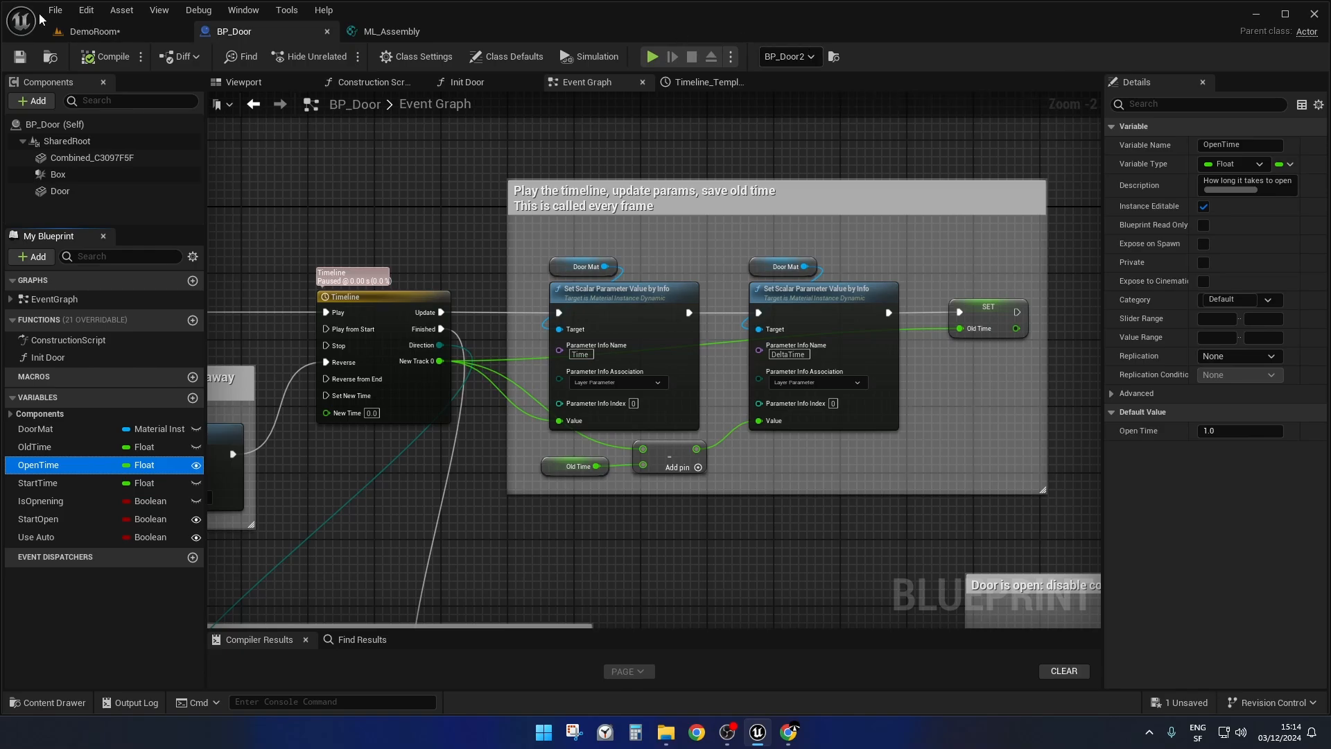
{"action": "left_click", "coordinate": [98, 34]}
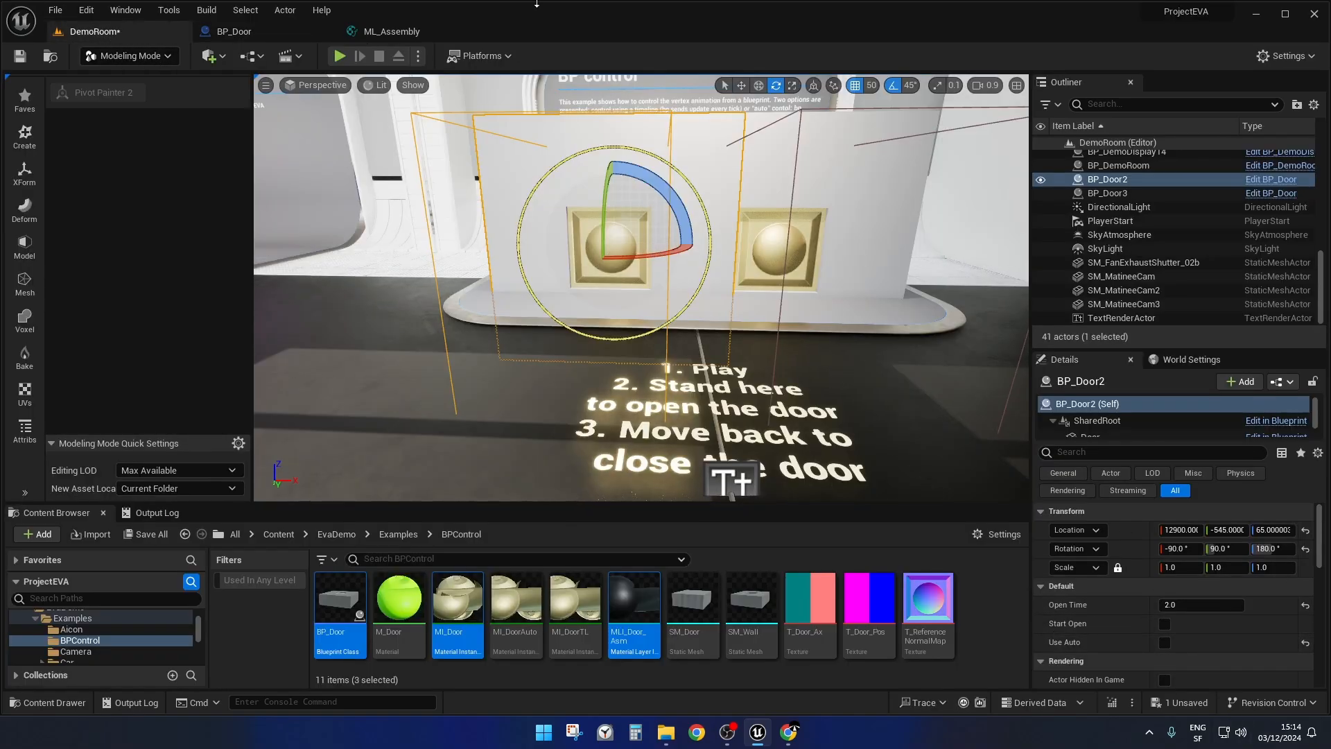
{"action": "left_click", "coordinate": [251, 32]}
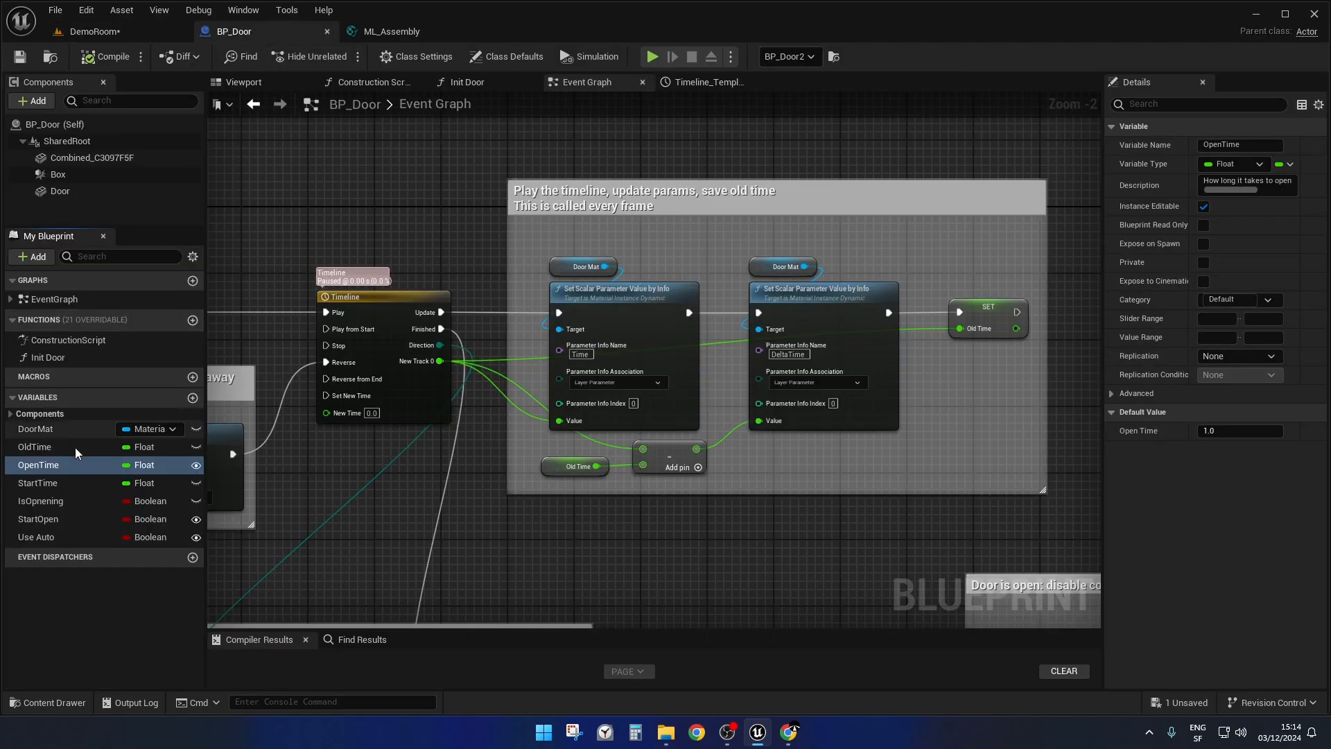
Open the Init Door function and examine how Set Play Rate uses Open Time through Safe Divide in its timeline setup.
{"action": "double_click", "coordinate": [62, 356]}
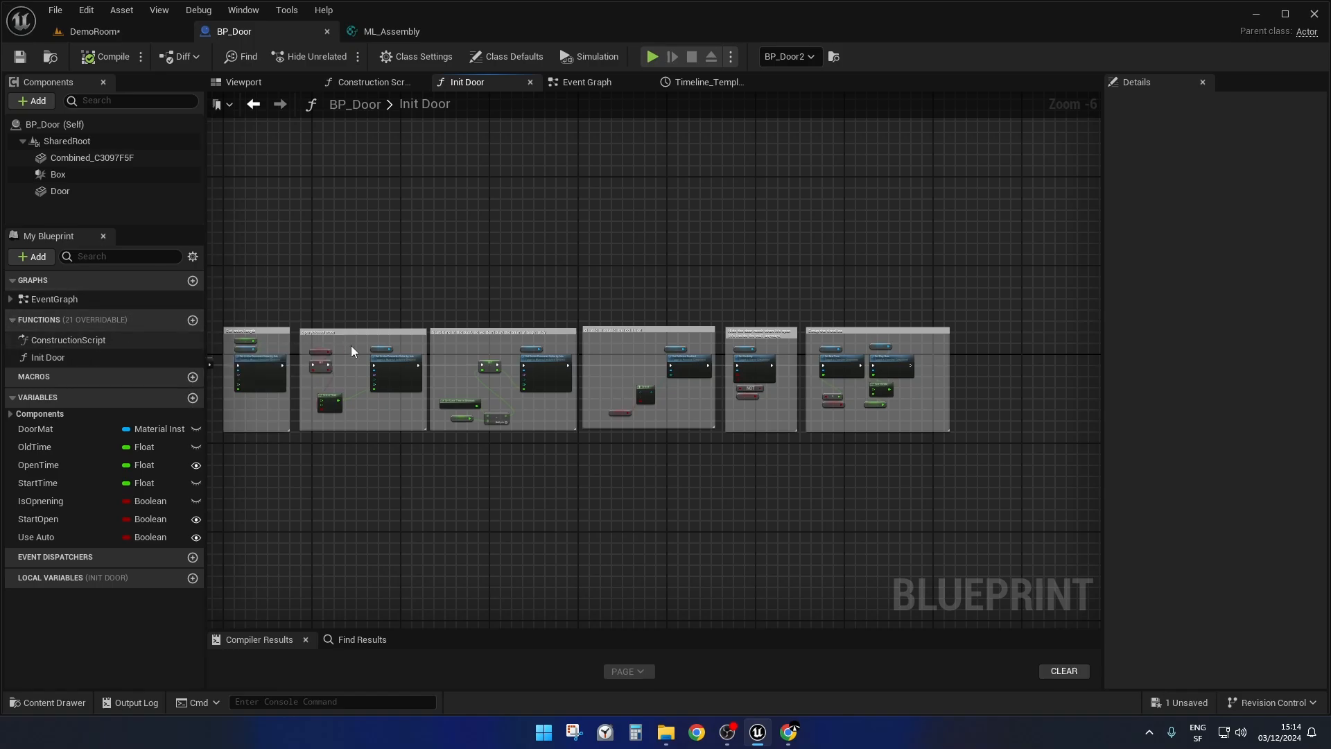
{"action": "right_click_drag", "start_coordinate": [625, 514], "coordinate": [481, 506]}
{"action": "scroll", "coordinate": [692, 442], "scroll_direction": "up", "scroll_amount": 6}
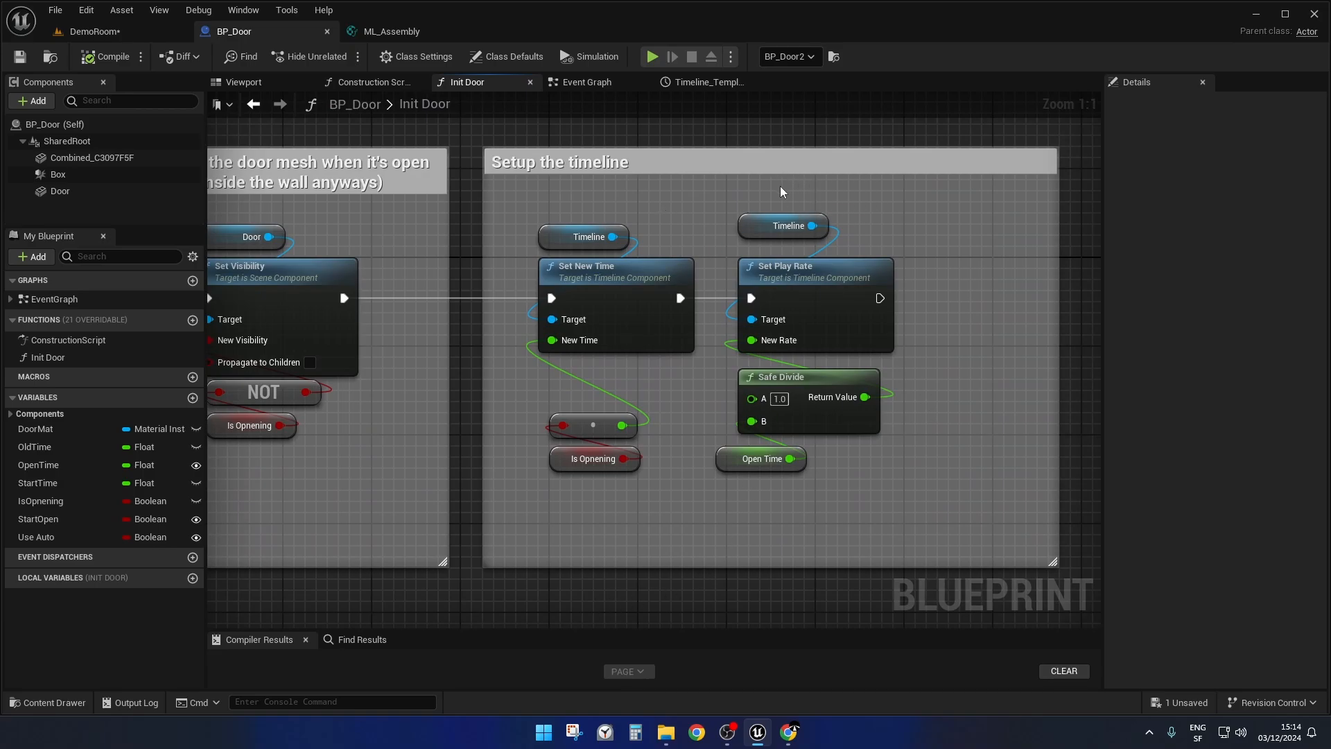
{"action": "left_click_drag", "start_coordinate": [781, 192], "coordinate": [710, 473]}
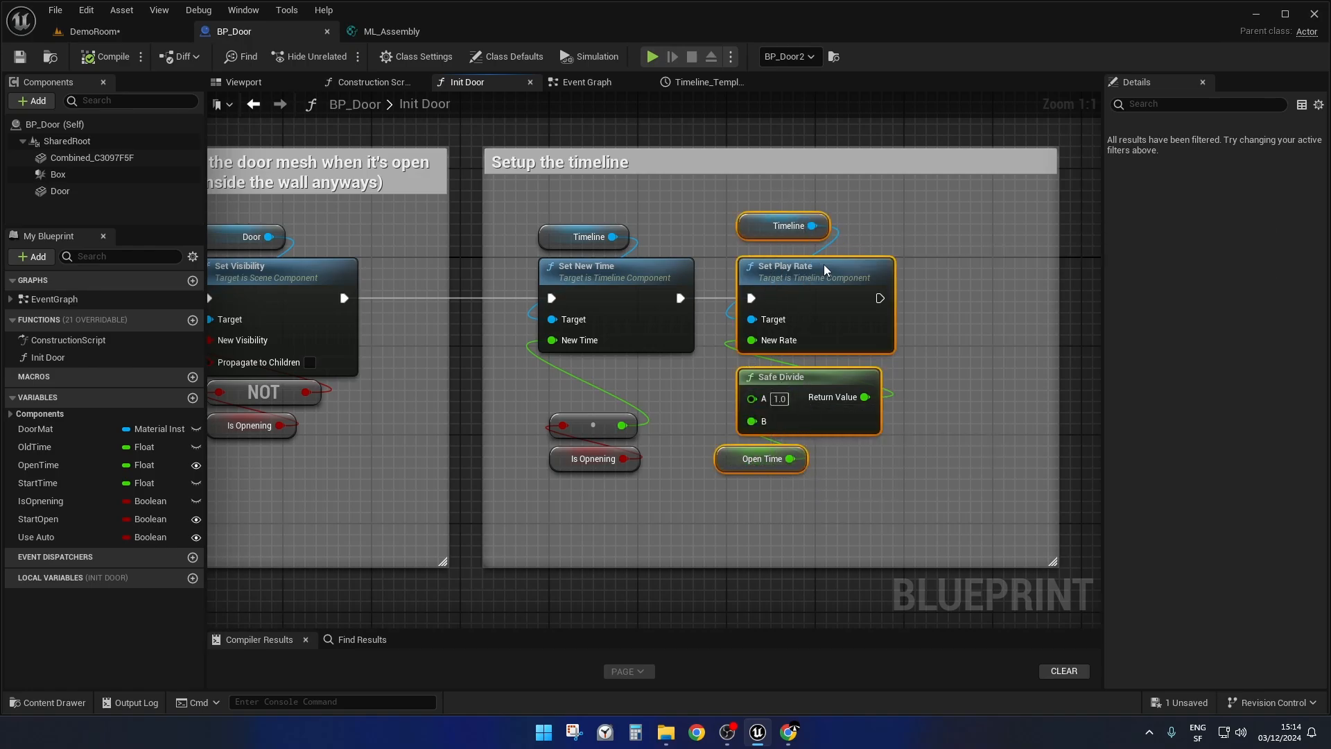
{"action": "right_click_drag", "start_coordinate": [936, 415], "coordinate": [904, 382]}
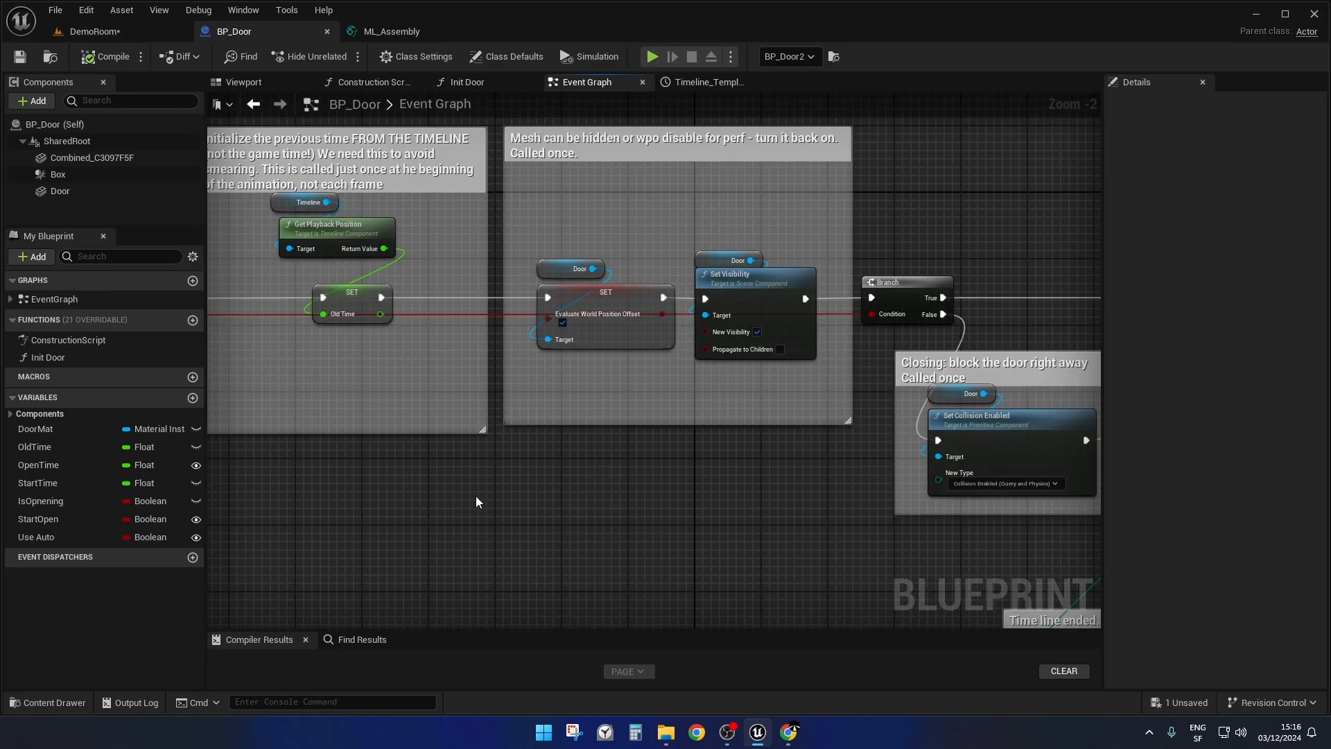
Inspect the Timeline node's New Track 0 output and trace the flow back through the Closing block, Branch and Set Visibility nodes.
{"action": "right_click_drag", "start_coordinate": [770, 455], "coordinate": [71, 409]}
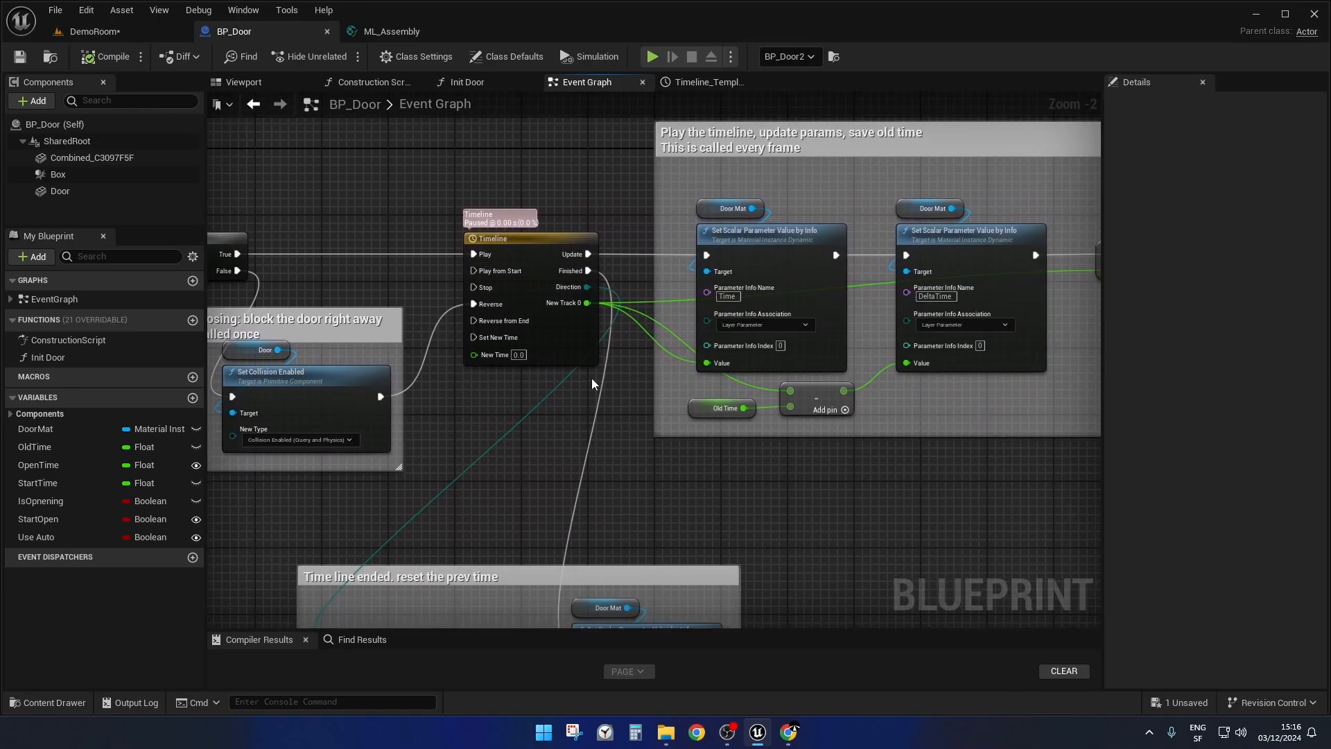
{"action": "scroll", "coordinate": [587, 303], "scroll_direction": "up", "scroll_amount": 2}
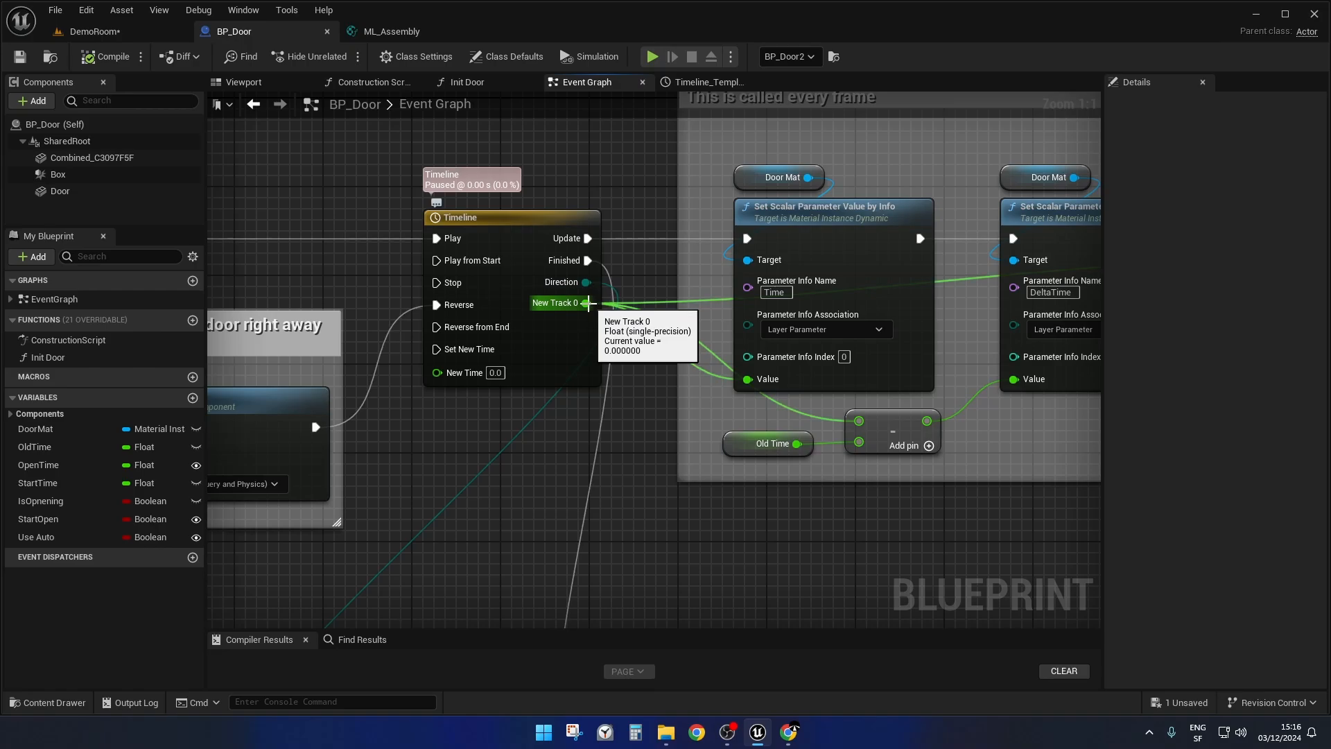
{"action": "right_click_drag", "start_coordinate": [429, 531], "coordinate": [1149, 505]}
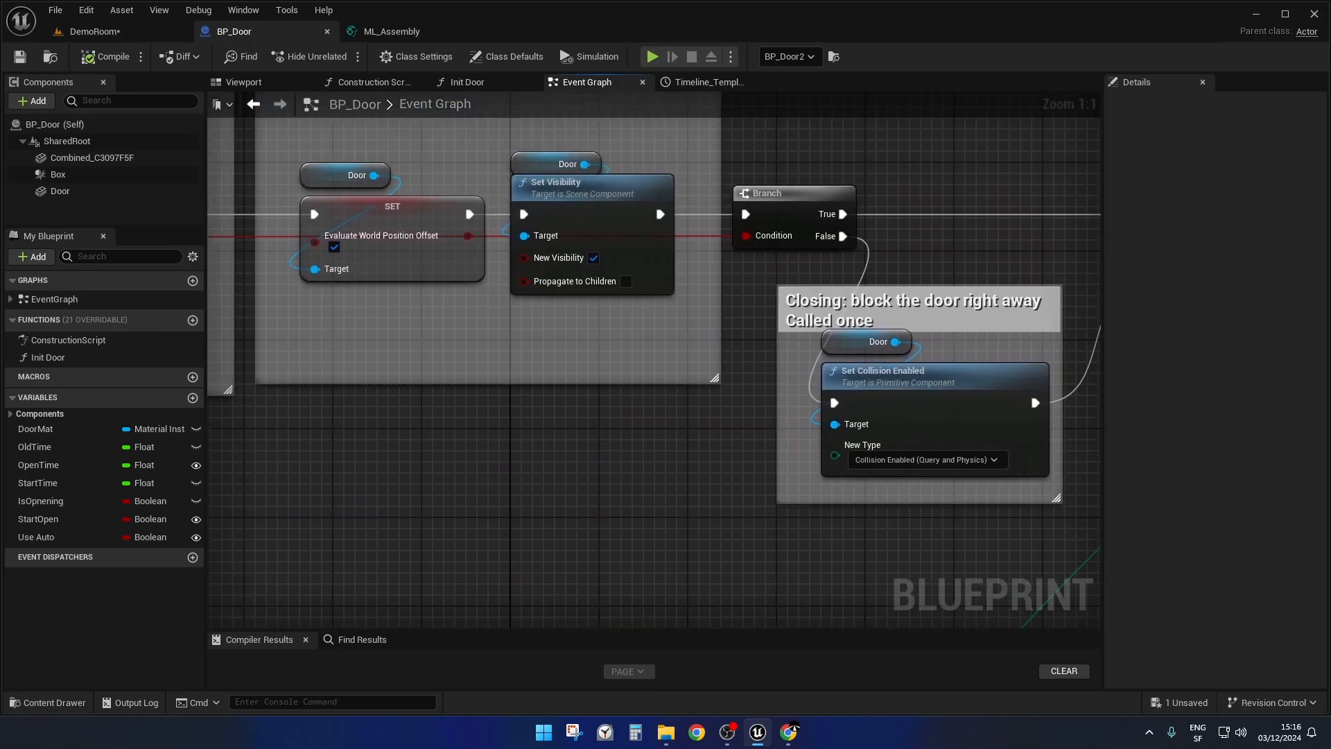
{"action": "scroll", "coordinate": [758, 517], "scroll_direction": "down", "scroll_amount": 3}
{"action": "right_click_drag", "start_coordinate": [758, 517], "coordinate": [549, 511]}
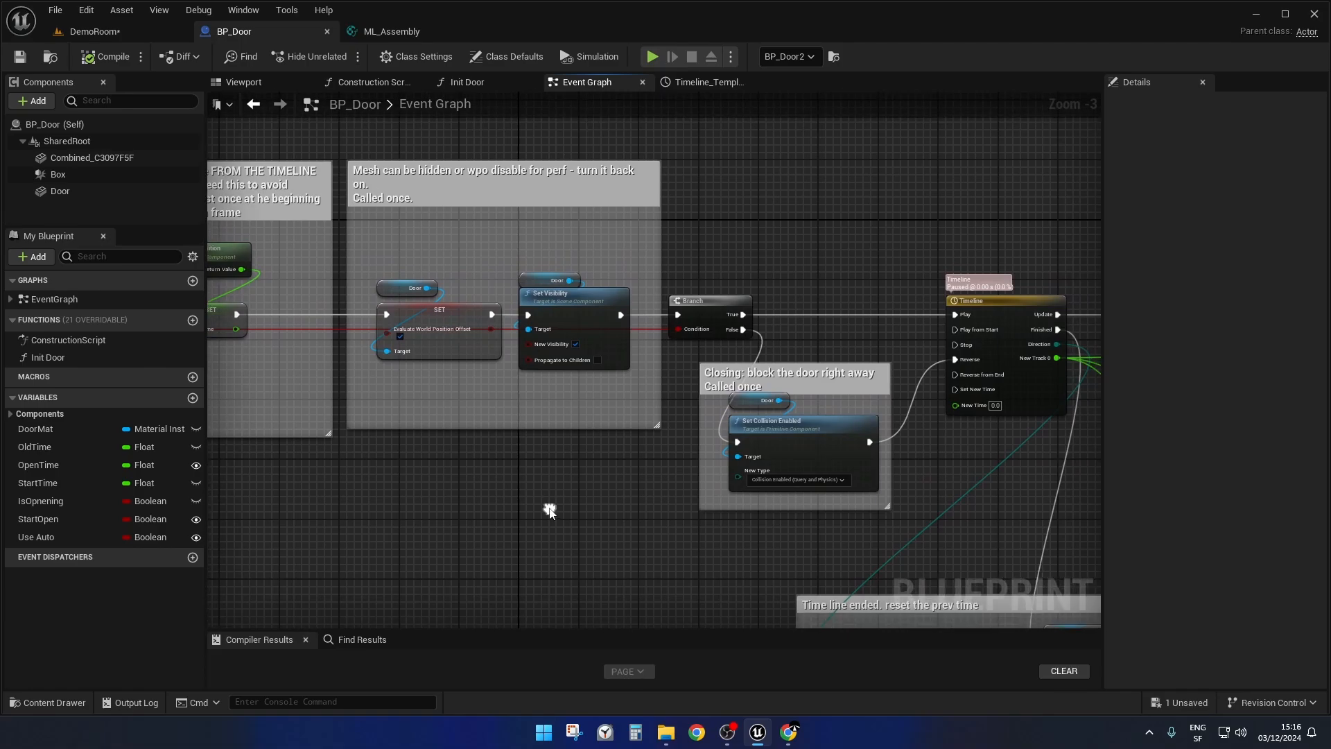
Follow the Timeline's Finished output into the "Time line ended" block and the Branch after its DeltaTime parameter setter.
{"action": "scroll", "coordinate": [449, 481], "scroll_direction": "up", "scroll_amount": 3}
{"action": "right_click_drag", "start_coordinate": [652, 531], "coordinate": [94, 345]}
{"action": "right_click_drag", "start_coordinate": [853, 421], "coordinate": [576, 131]}
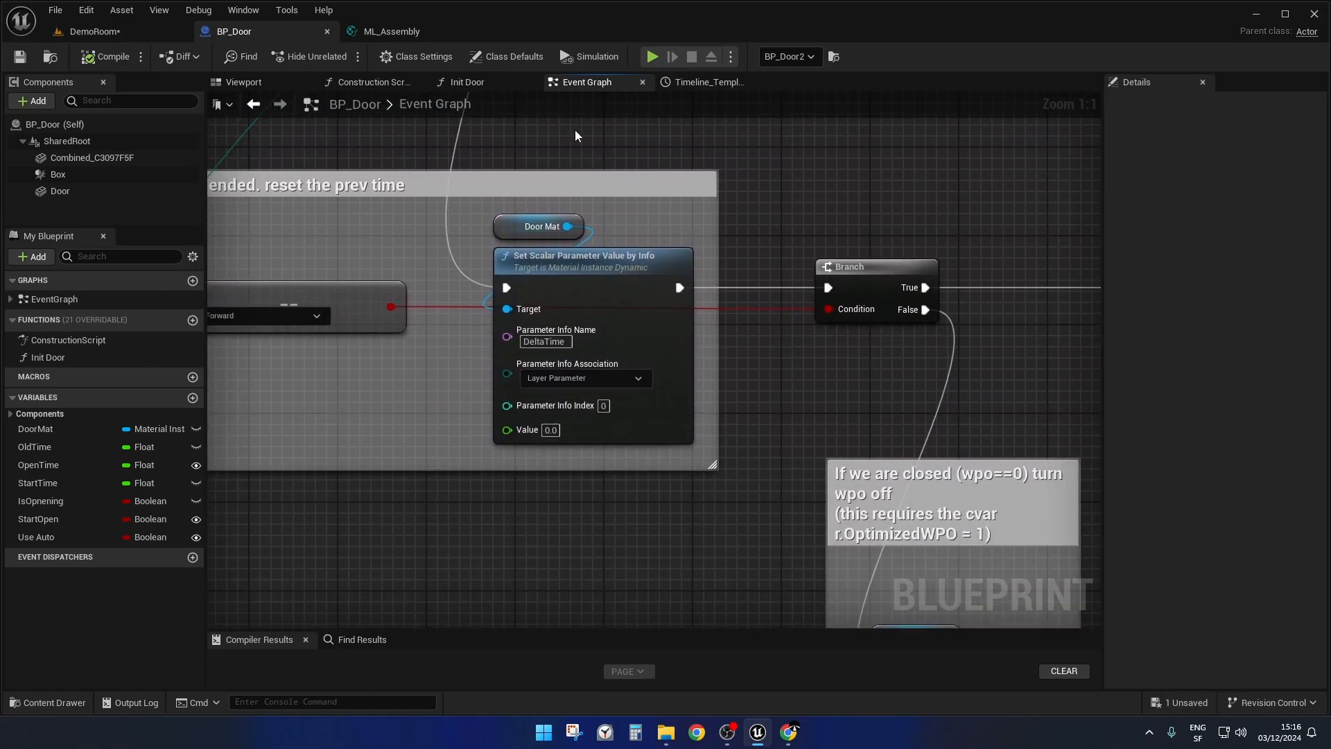
{"action": "right_click_drag", "start_coordinate": [679, 272], "coordinate": [753, 613]}
Examine the open-door path, highlighting the Door's Set Collision Enabled nodes and the Set Visibility nodes that hide its mesh.
{"action": "right_click_drag", "start_coordinate": [1053, 511], "coordinate": [530, 175]}
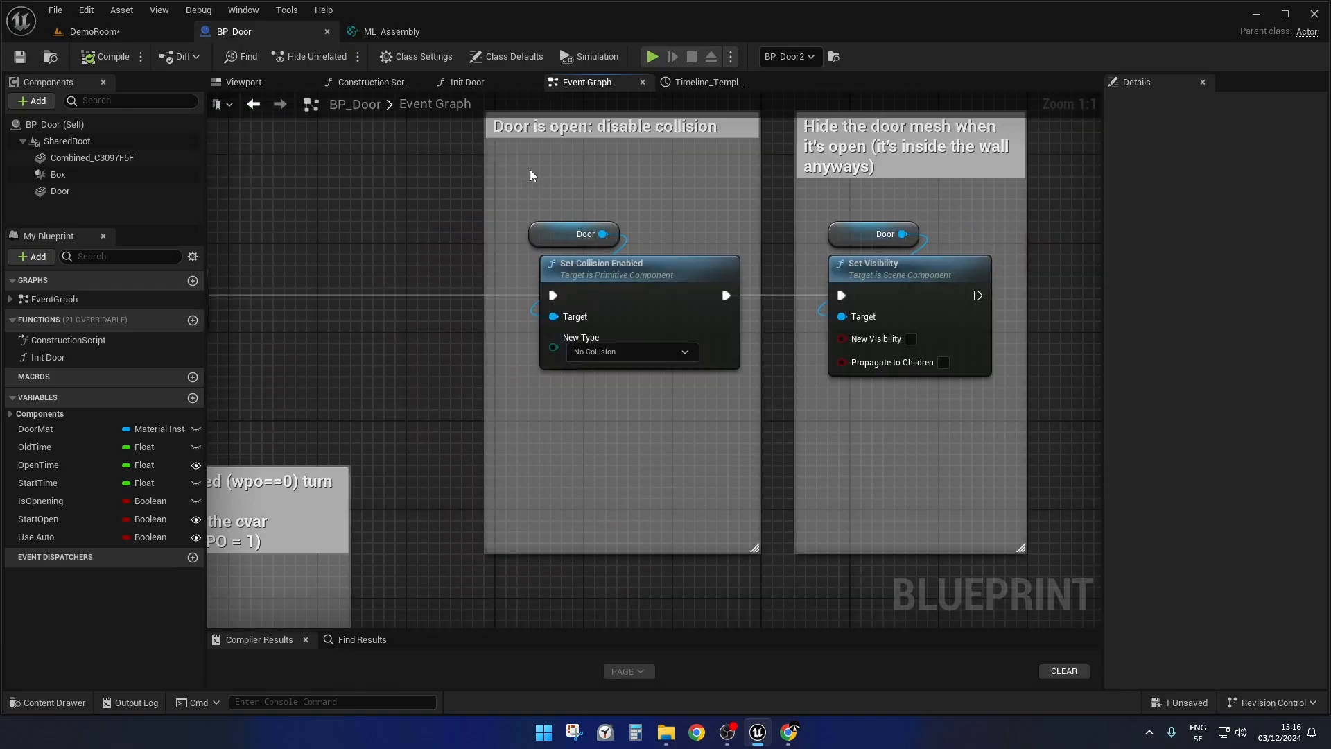
{"action": "left_click_drag", "start_coordinate": [551, 176], "coordinate": [672, 397]}
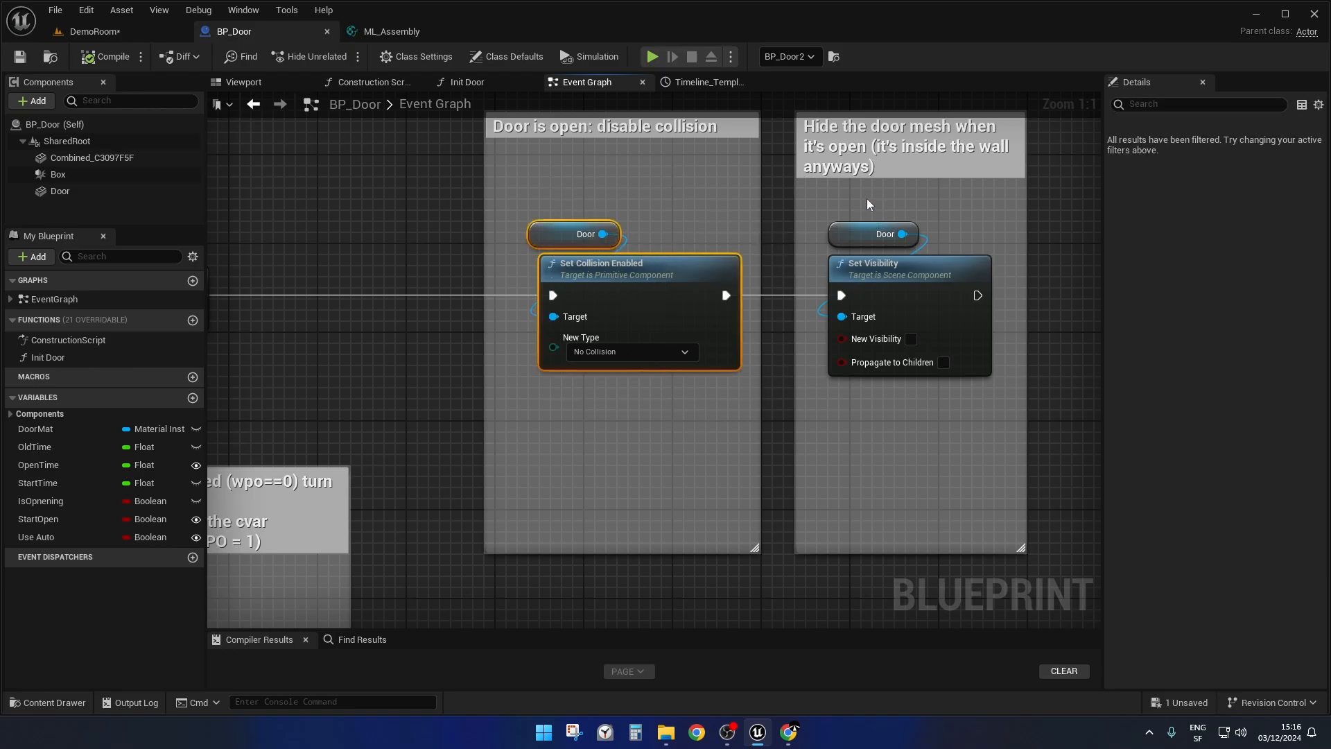
{"action": "left_click_drag", "start_coordinate": [865, 197], "coordinate": [930, 428]}
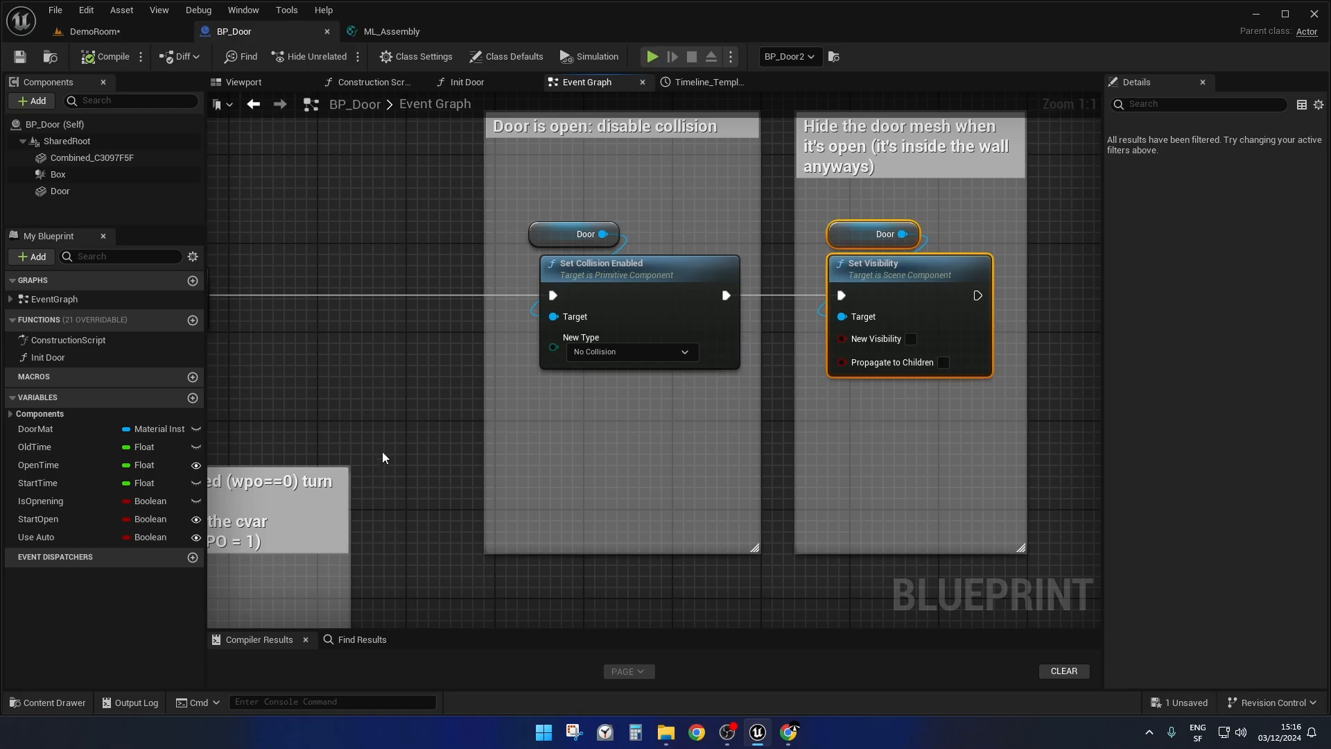
Examine the closed-door block on the Branch's False output, where Evaluate World Position Offset is set for the Door.
{"action": "right_click_drag", "start_coordinate": [383, 458], "coordinate": [562, 246]}
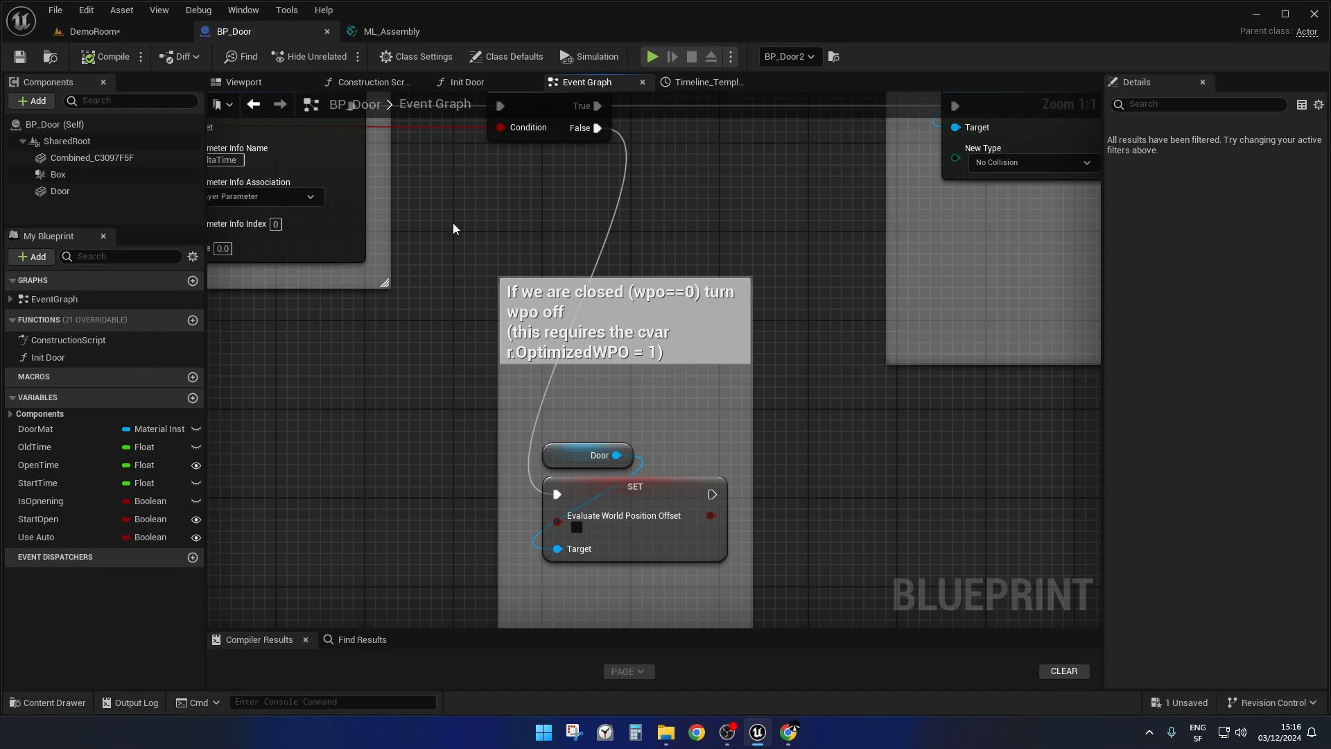
{"action": "left_click_drag", "start_coordinate": [465, 246], "coordinate": [802, 588]}
{"action": "scroll", "coordinate": [681, 519], "scroll_direction": "up", "scroll_amount": 6}
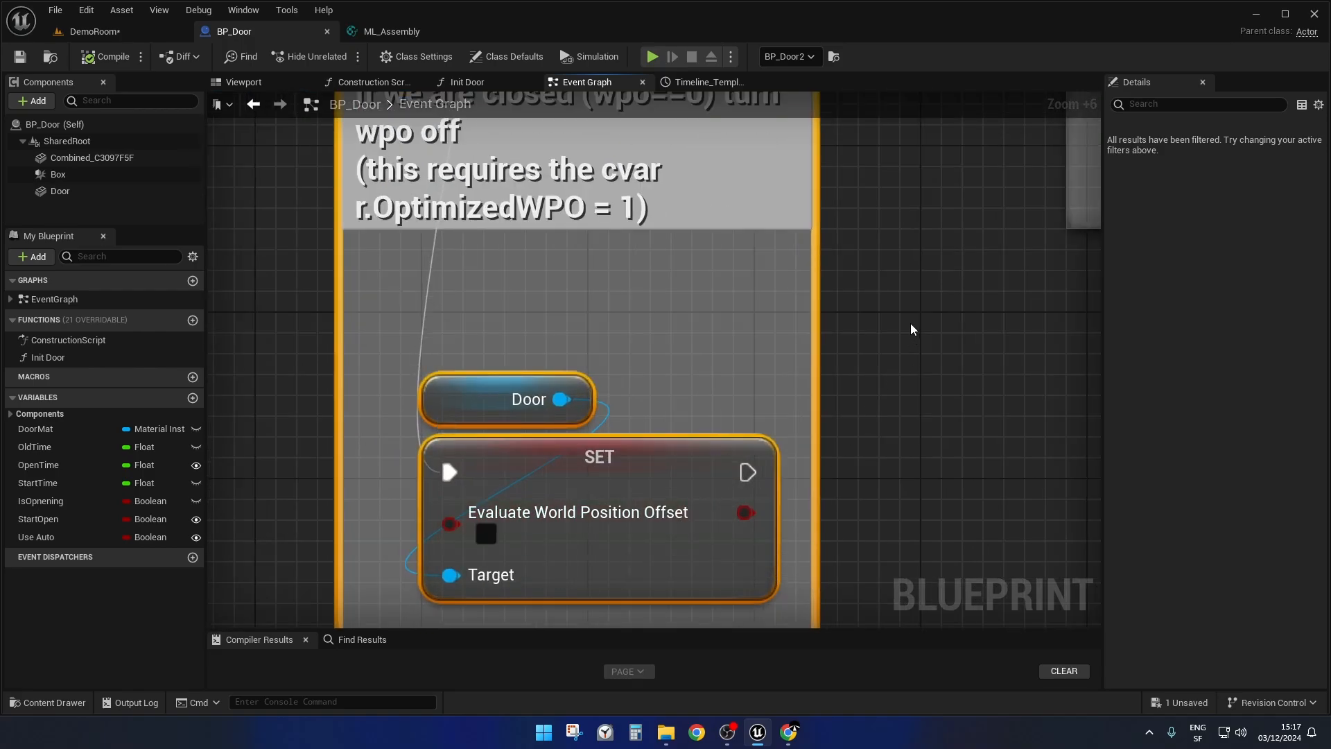
{"action": "right_click_drag", "start_coordinate": [910, 327], "coordinate": [909, 221]}
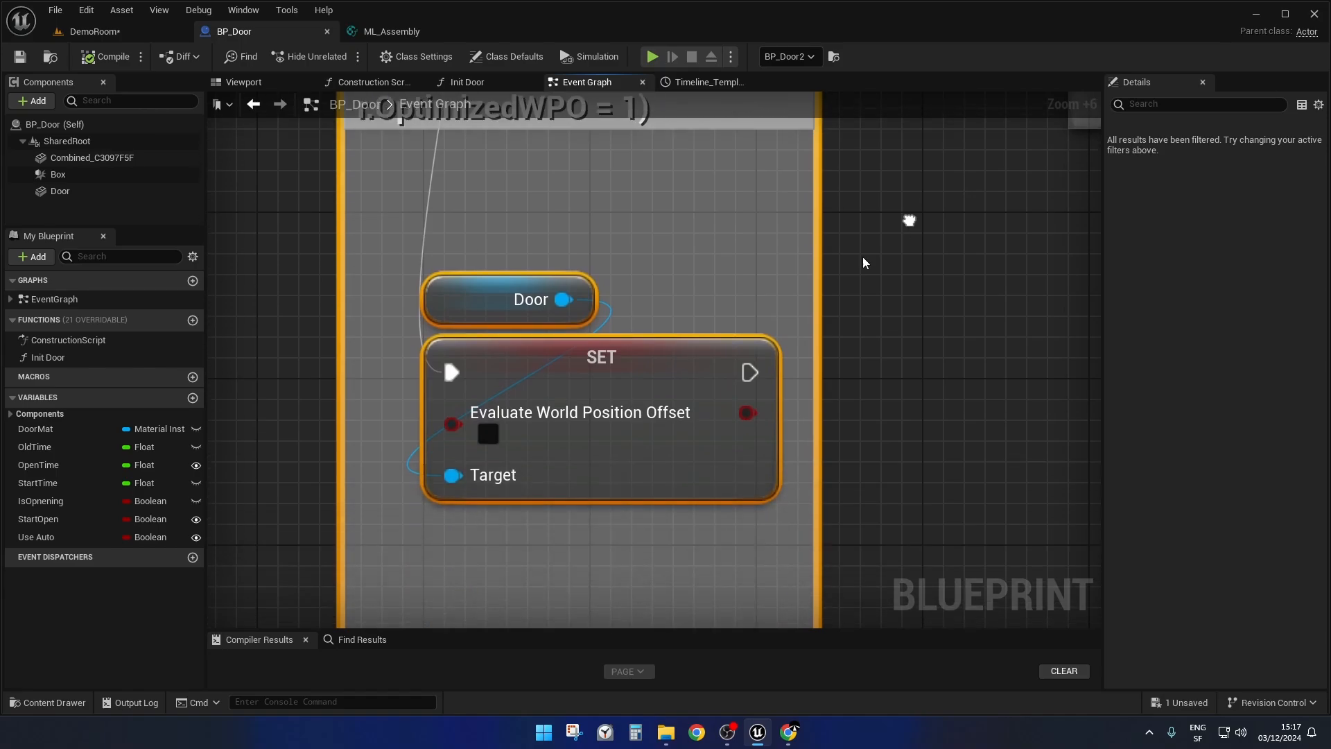
{"action": "scroll", "coordinate": [863, 324], "scroll_direction": "down", "scroll_amount": 3}
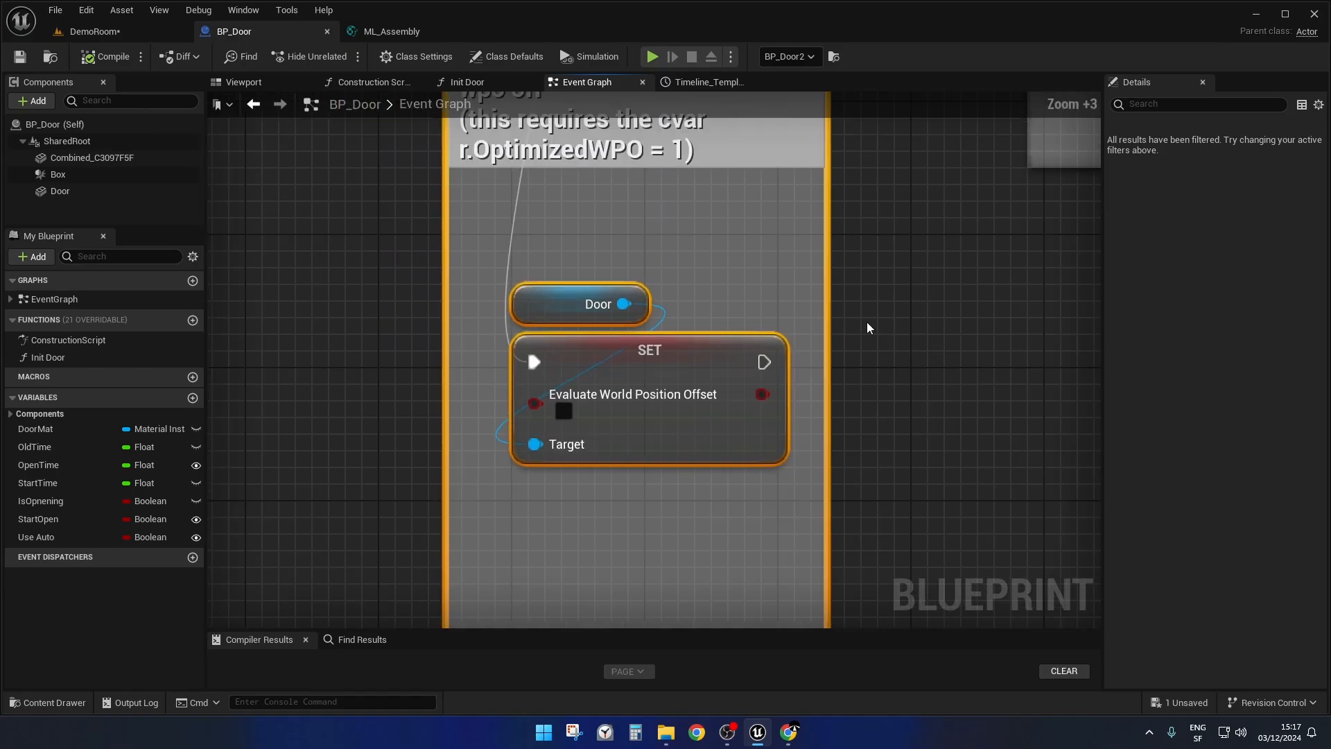
{"action": "left_click", "coordinate": [926, 334]}
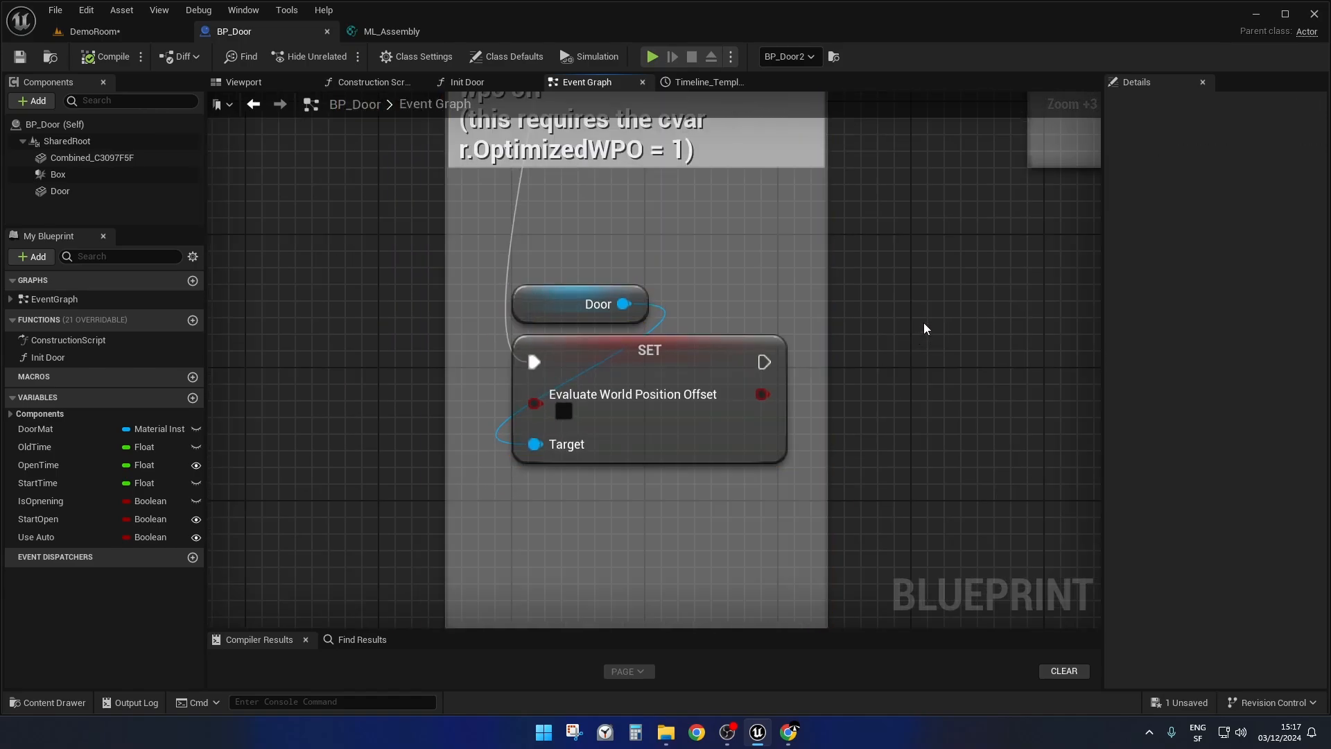
Return to the "Time line ended" block and examine its Forward direction comparison and the DeltaTime setter's value.
{"action": "scroll", "coordinate": [922, 316], "scroll_direction": "down", "scroll_amount": 3}
{"action": "right_click_drag", "start_coordinate": [930, 311], "coordinate": [673, 484]}
{"action": "scroll", "coordinate": [805, 464], "scroll_direction": "down", "scroll_amount": 4}
{"action": "scroll", "coordinate": [673, 484], "scroll_direction": "up", "scroll_amount": 2}
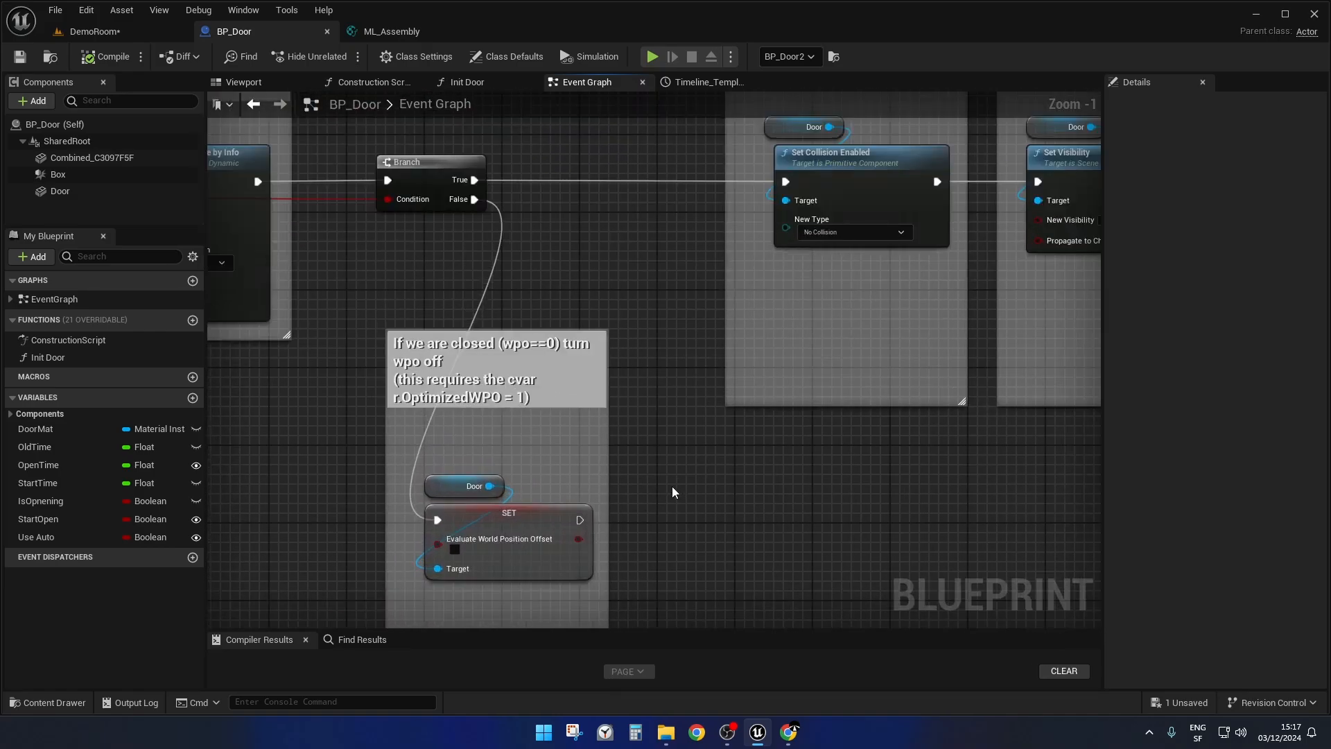
{"action": "scroll", "coordinate": [667, 487], "scroll_direction": "down", "scroll_amount": 2}
{"action": "right_click_drag", "start_coordinate": [668, 487], "coordinate": [1040, 626]}
{"action": "right_click_drag", "start_coordinate": [535, 380], "coordinate": [530, 182]}
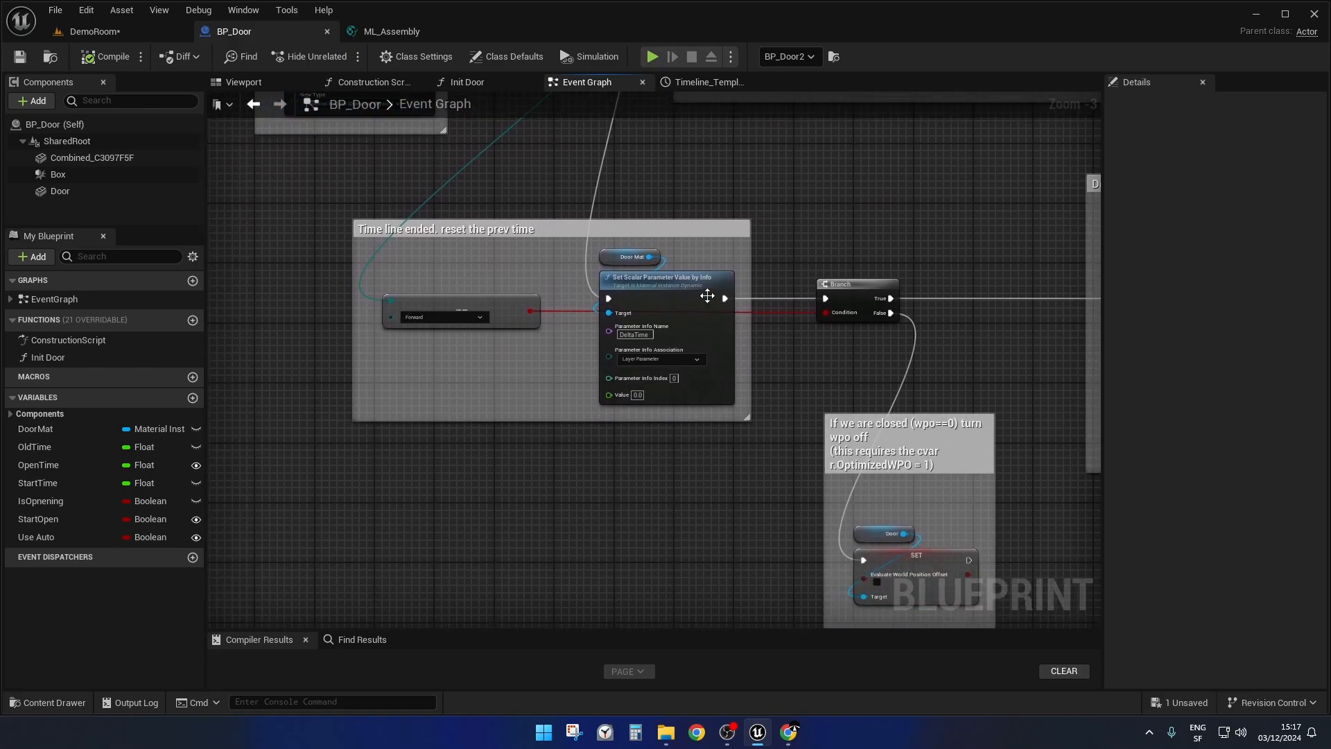
{"action": "scroll", "coordinate": [709, 294], "scroll_direction": "up", "scroll_amount": 4, "text": "ctrl"}
{"action": "right_click_drag", "start_coordinate": [263, 443], "coordinate": [432, 464]}
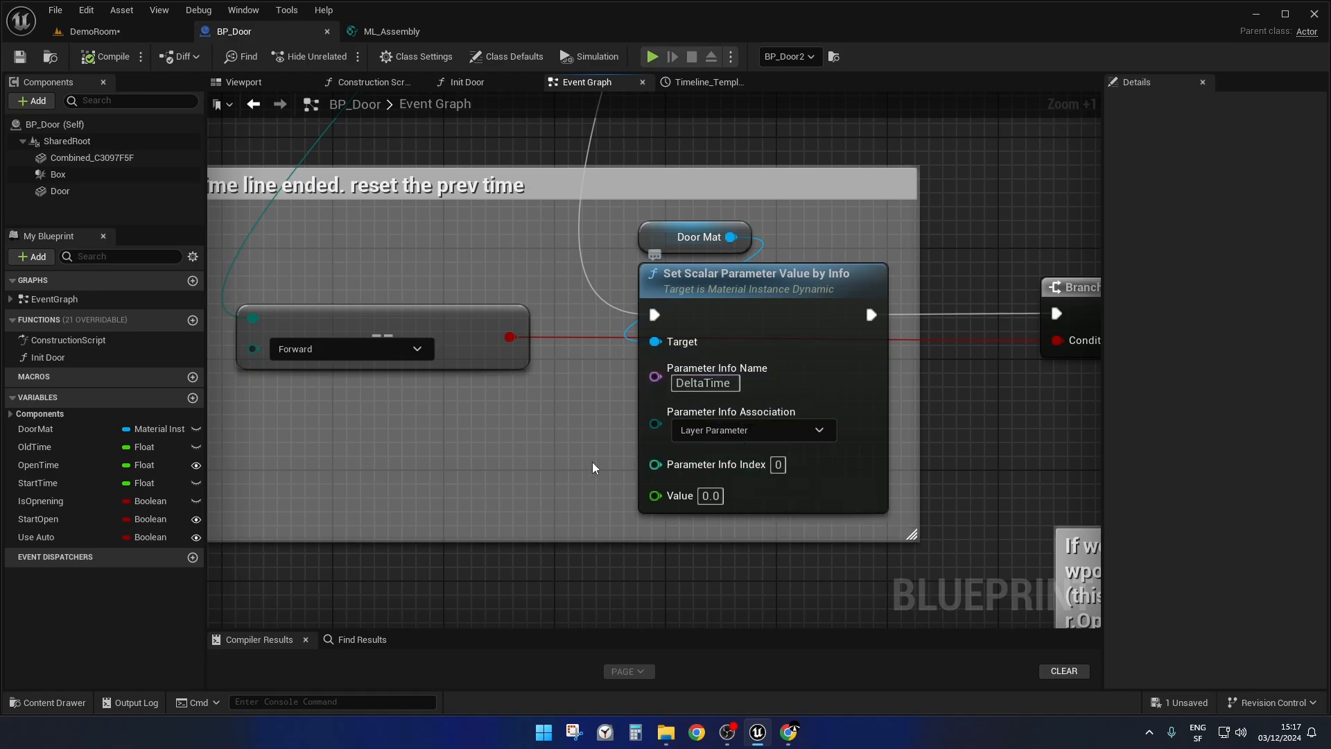
{"action": "right_click_drag", "start_coordinate": [495, 450], "coordinate": [539, 451]}
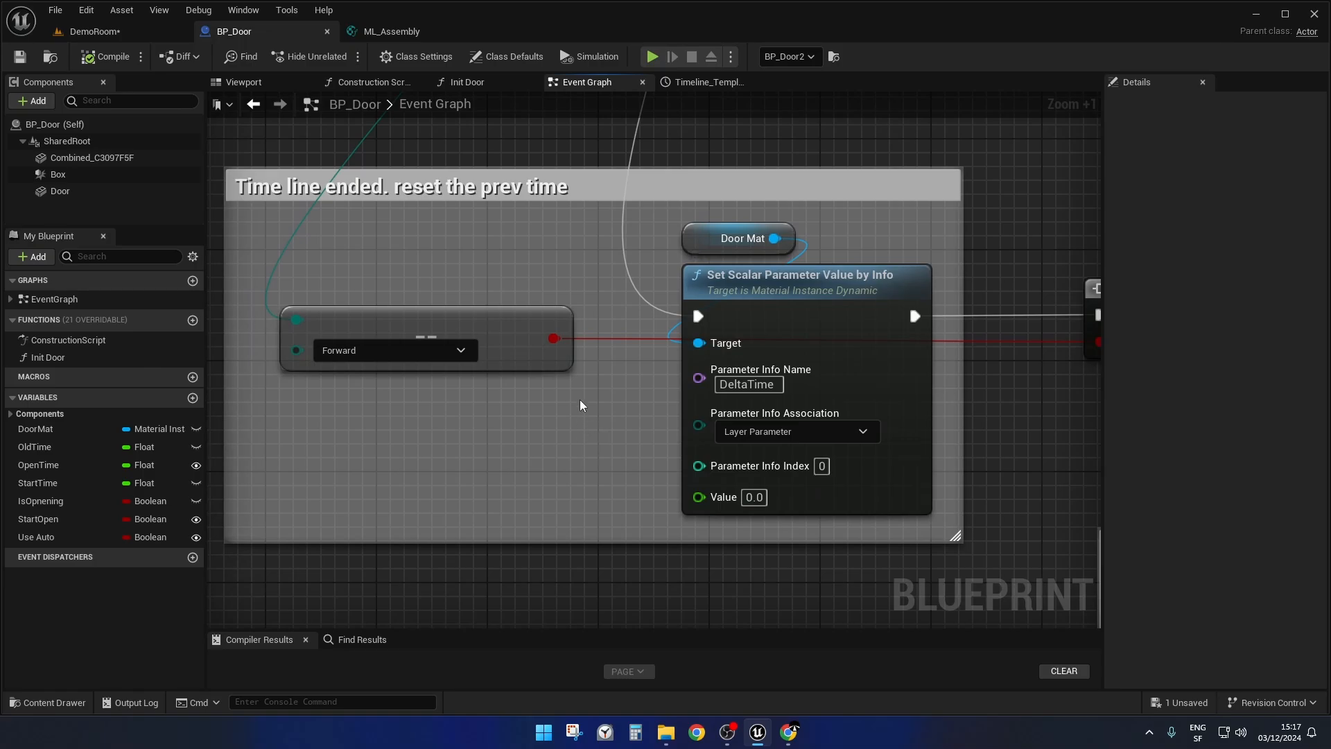
{"action": "scroll", "coordinate": [635, 476], "scroll_direction": "up", "scroll_amount": 1}
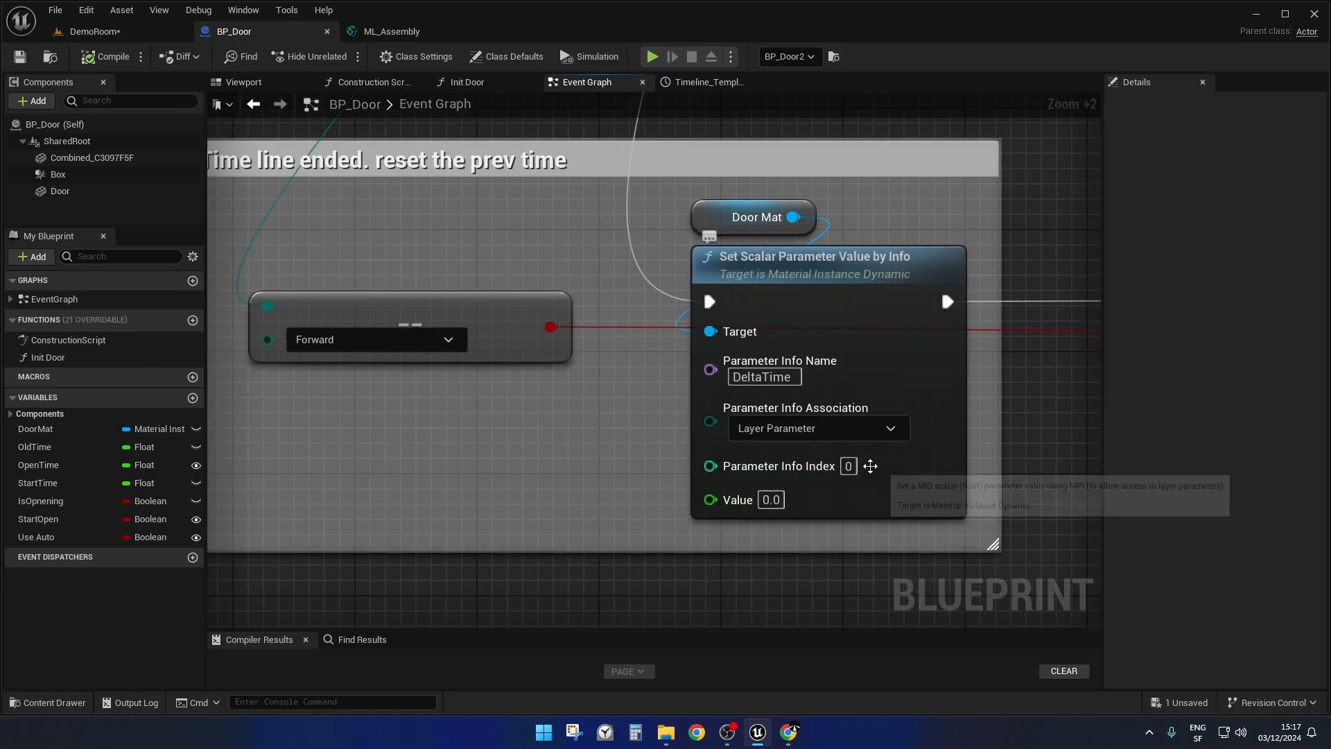
Review the block that re-enables the mesh, highlighting the Evaluate World Position Offset setter and the Set Visibility node in turn.
{"action": "scroll", "coordinate": [876, 463], "scroll_direction": "down", "scroll_amount": 2}
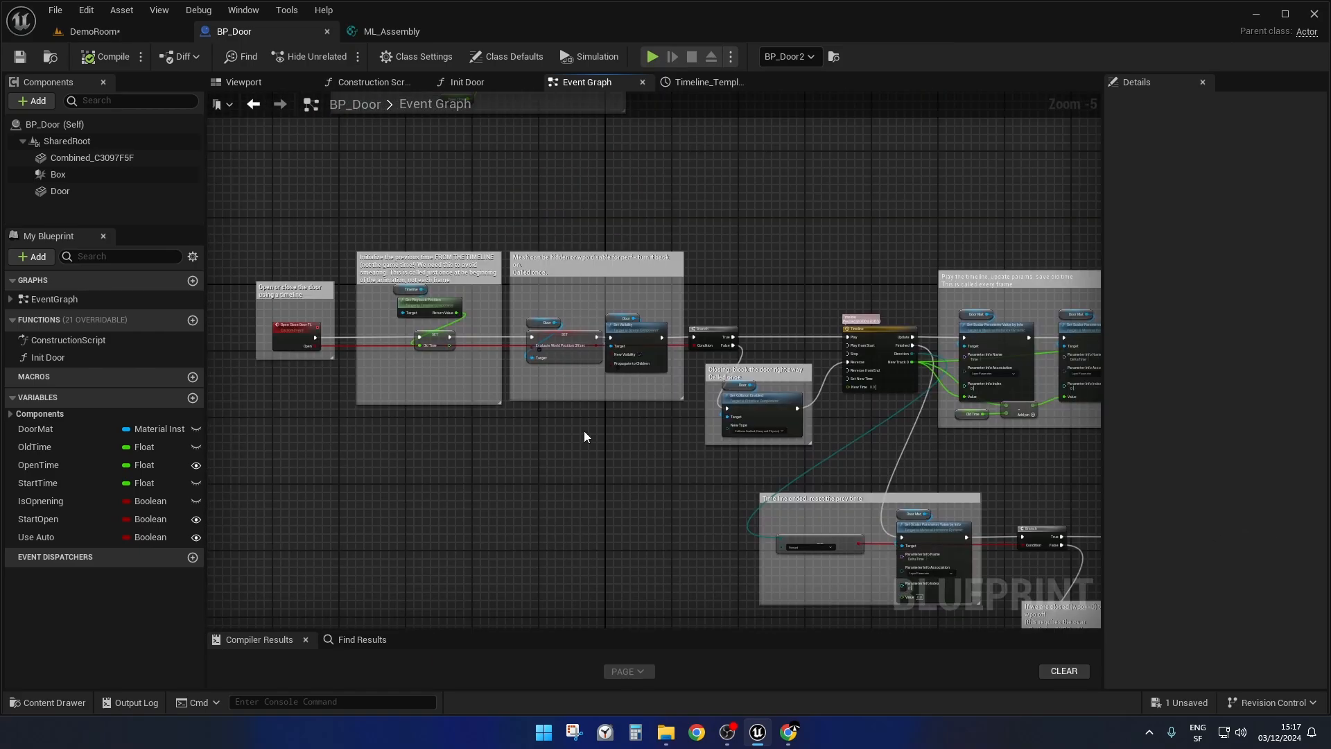
{"action": "scroll", "coordinate": [584, 431], "scroll_direction": "up", "scroll_amount": 4}
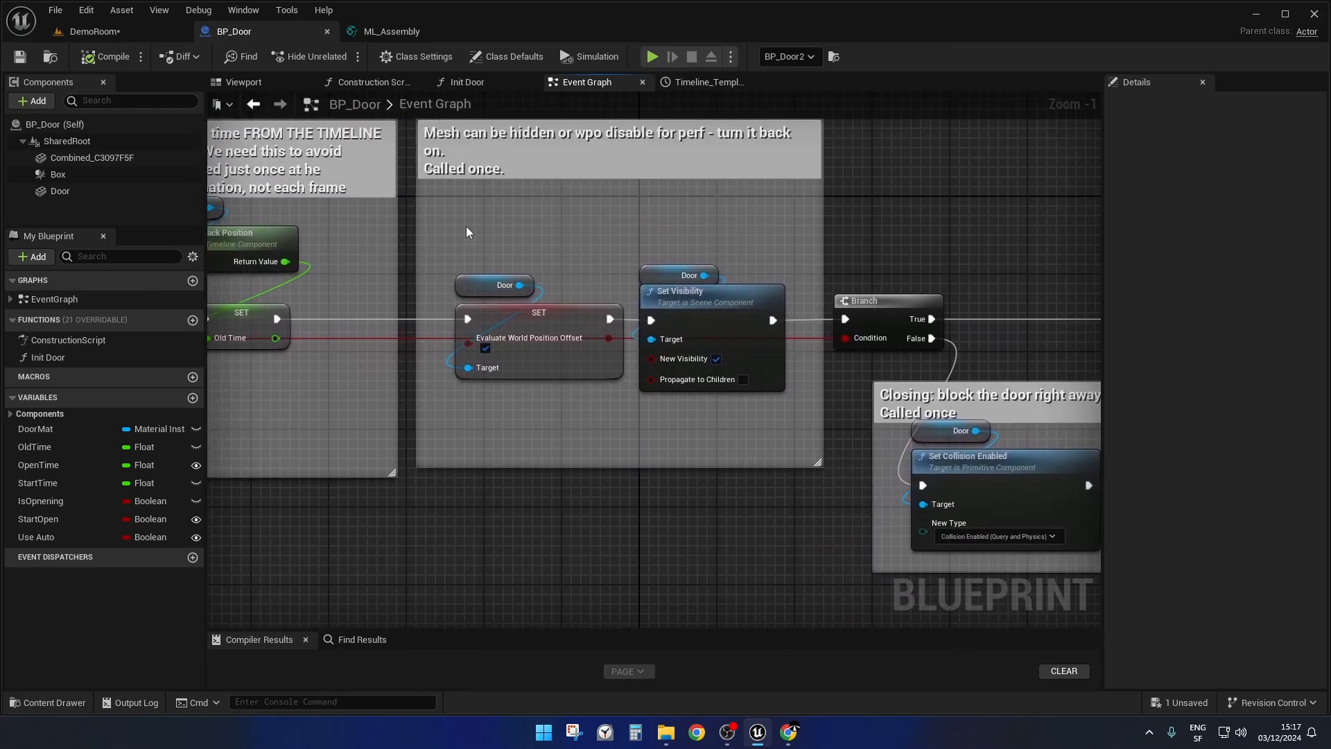
{"action": "mouse_move", "coordinate": [685, 258]}
{"action": "right_mouse_down"}
{"action": "mouse_move", "coordinate": [107, 287]}
{"action": "mouse_move", "coordinate": [710, 261]}
{"action": "right_mouse_up"}
{"action": "left_click_drag", "start_coordinate": [523, 233], "coordinate": [584, 404]}
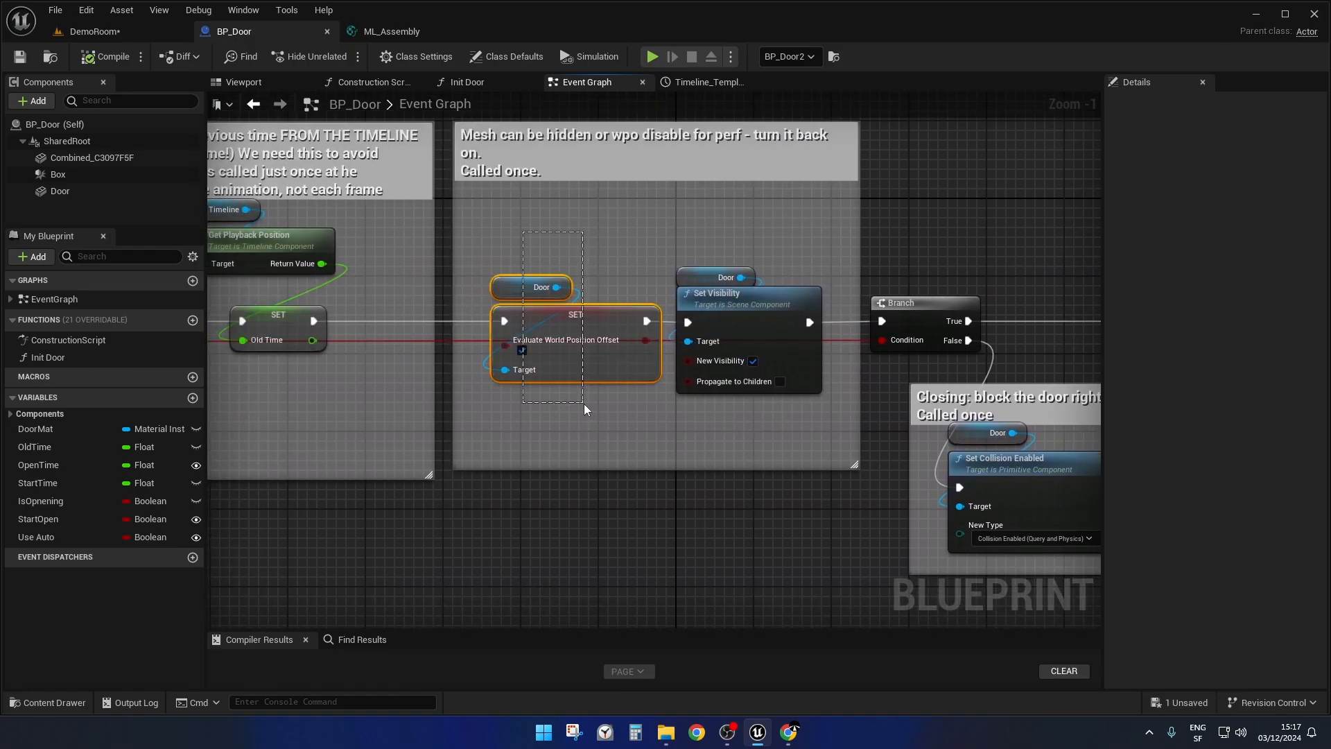
{"action": "scroll", "coordinate": [584, 404], "scroll_direction": "up", "scroll_amount": 5}
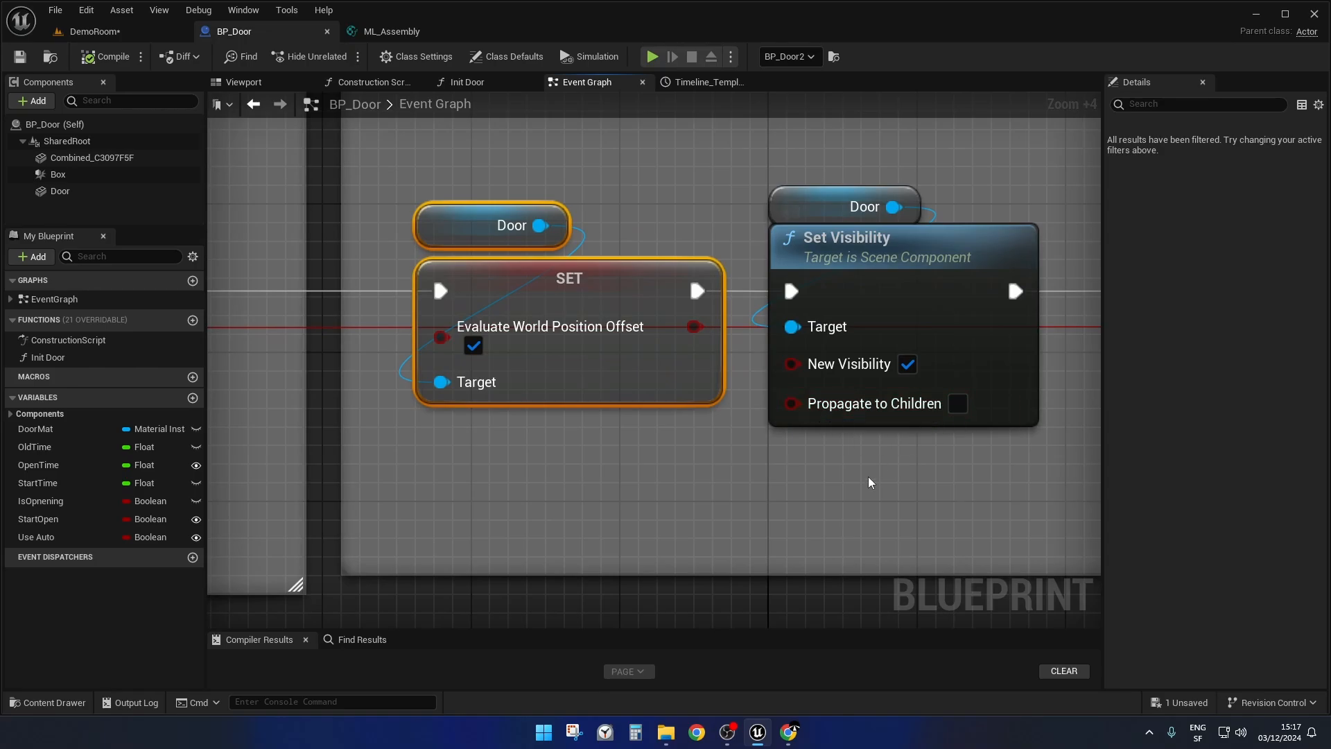
{"action": "right_click_drag", "start_coordinate": [868, 476], "coordinate": [753, 476]}
{"action": "left_click_drag", "start_coordinate": [791, 475], "coordinate": [735, 191]}
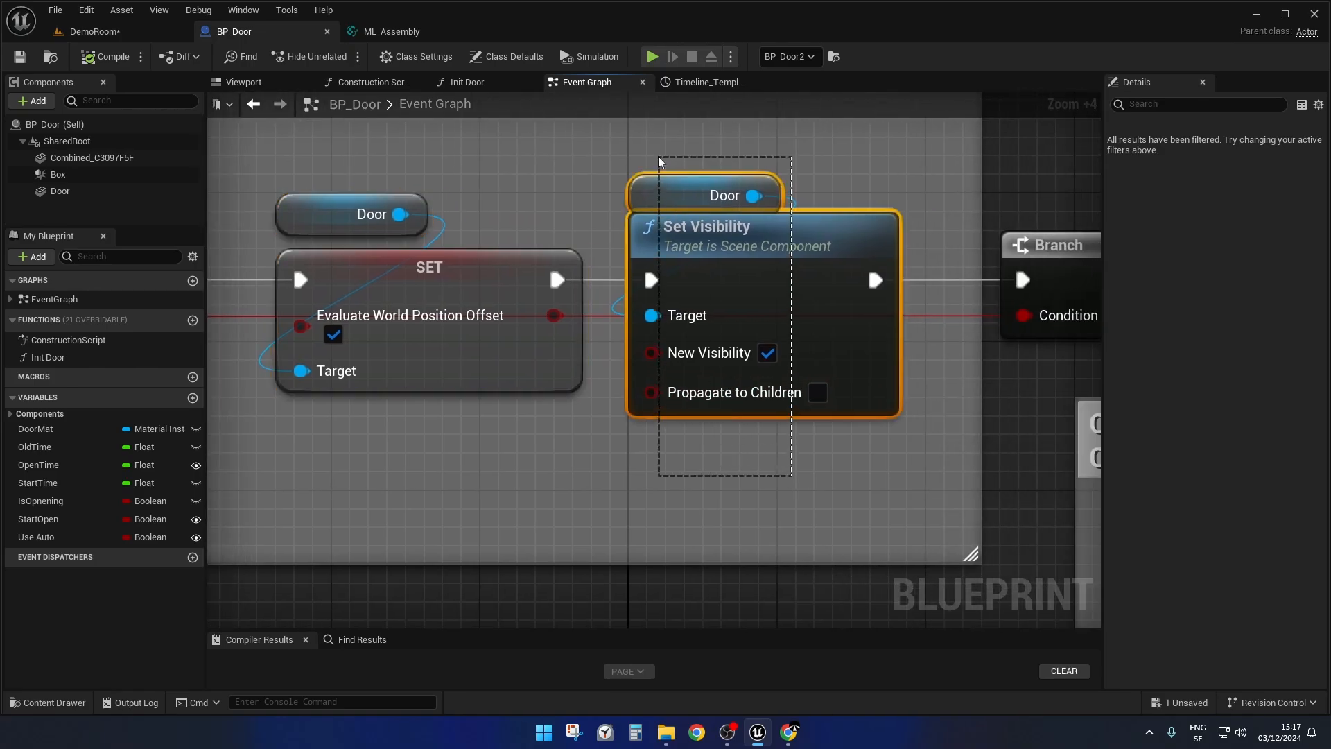
{"action": "scroll", "coordinate": [656, 245], "scroll_direction": "down", "scroll_amount": 4}
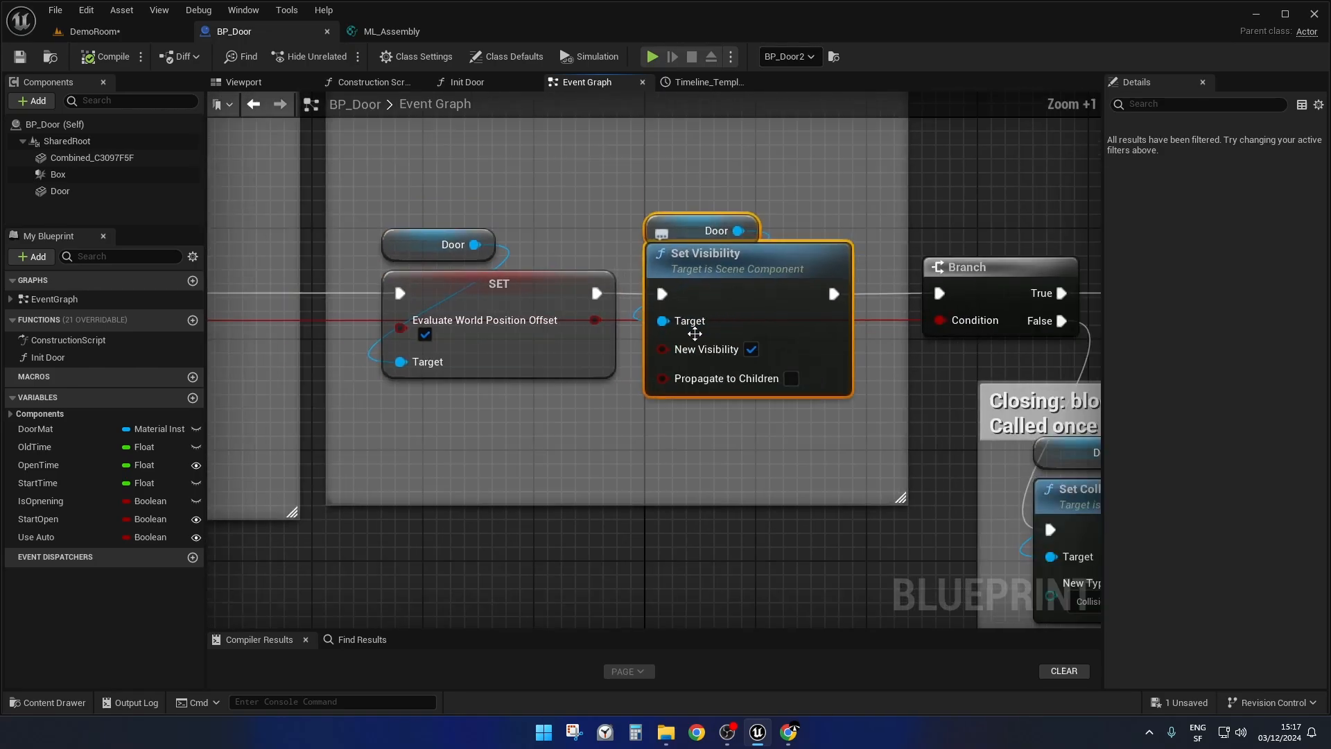
Inspect the "Closing: block the door right away" block and its Set Collision Enabled node on the Branch's False path.
{"action": "right_click_drag", "start_coordinate": [734, 426], "coordinate": [394, 292]}
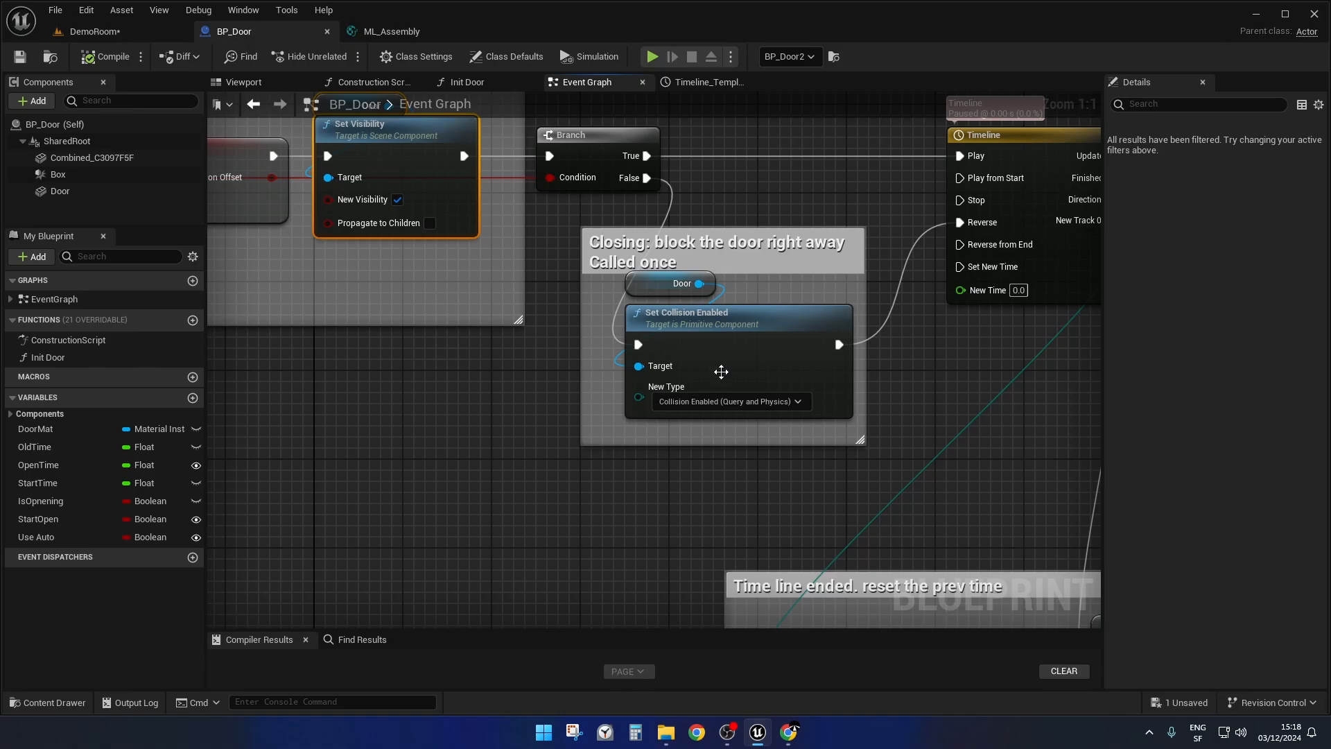
{"action": "left_click_drag", "start_coordinate": [730, 494], "coordinate": [700, 195]}
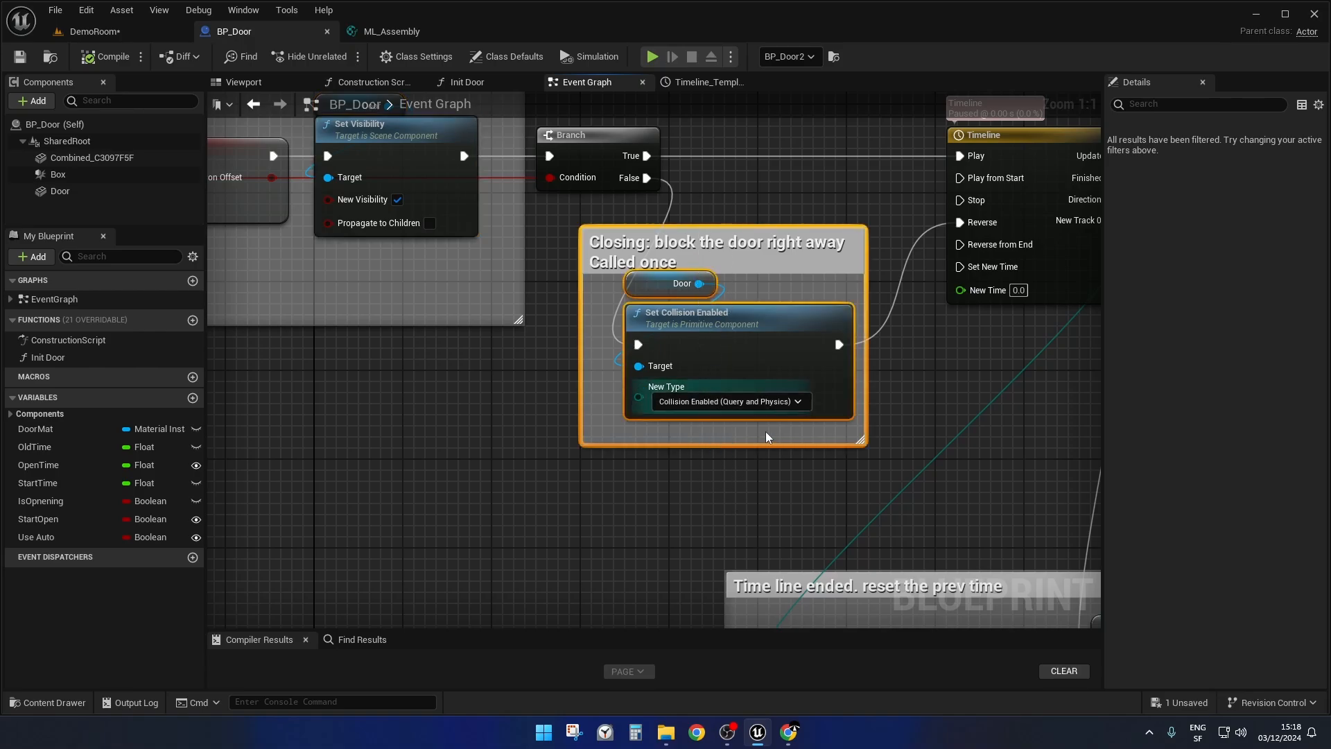
{"action": "scroll", "coordinate": [776, 320], "scroll_direction": "down", "scroll_amount": 4}
{"action": "scroll", "coordinate": [776, 321], "scroll_direction": "down", "scroll_amount": 2}
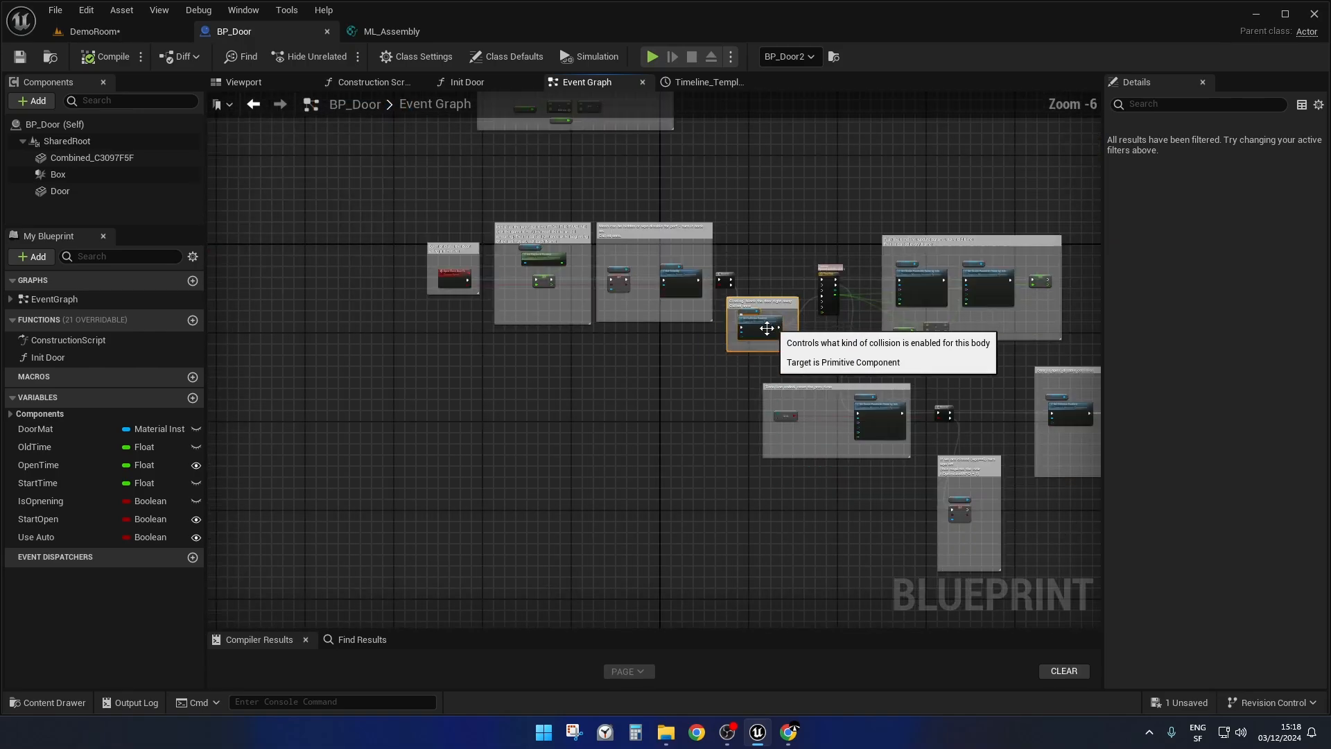
Highlight the Timeline node and review how it feeds the Time and DeltaTime setters and Old Time in the every-frame block.
{"action": "right_click_drag", "start_coordinate": [680, 389], "coordinate": [392, 428]}
{"action": "scroll", "coordinate": [545, 367], "scroll_direction": "up", "scroll_amount": 2}
{"action": "scroll", "coordinate": [543, 369], "scroll_direction": "down", "scroll_amount": 1}
{"action": "scroll", "coordinate": [620, 328], "scroll_direction": "up", "scroll_amount": 4}
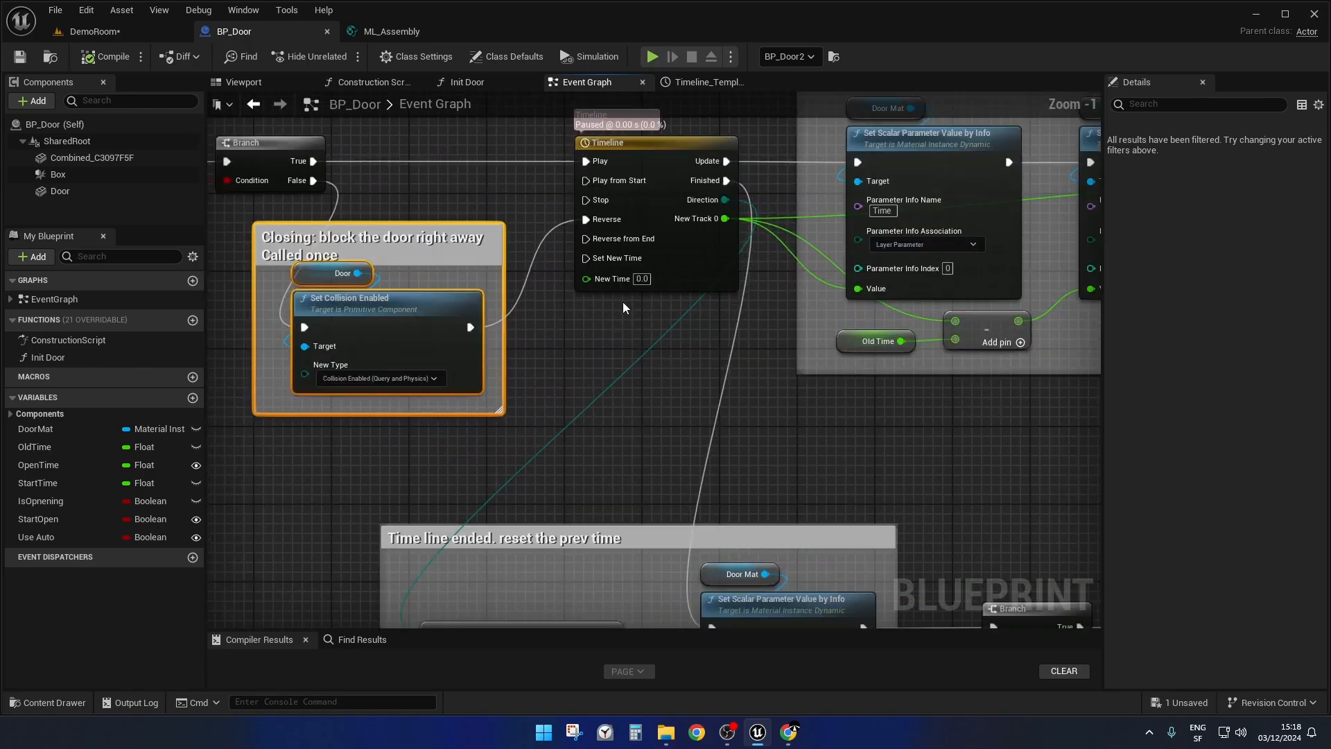
{"action": "left_click_drag", "start_coordinate": [710, 119], "coordinate": [651, 348]}
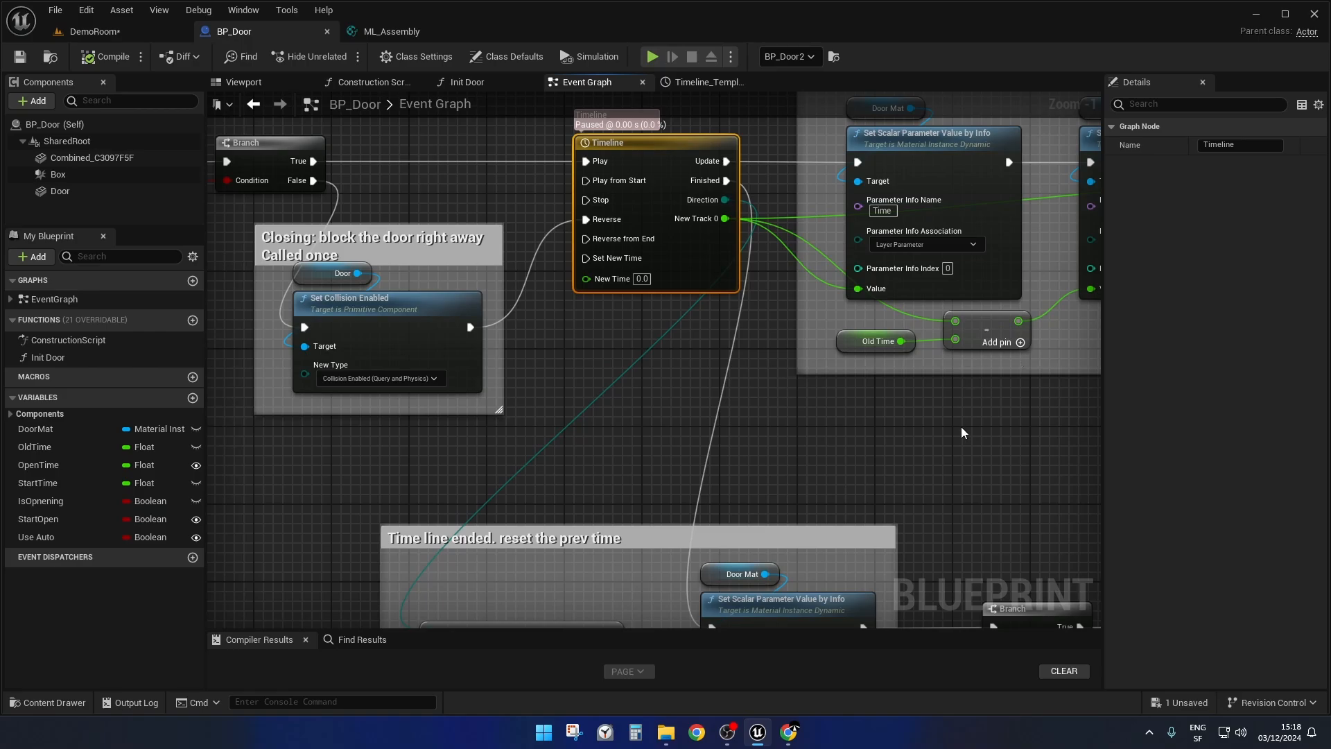
{"action": "right_click_drag", "start_coordinate": [962, 428], "coordinate": [656, 435]}
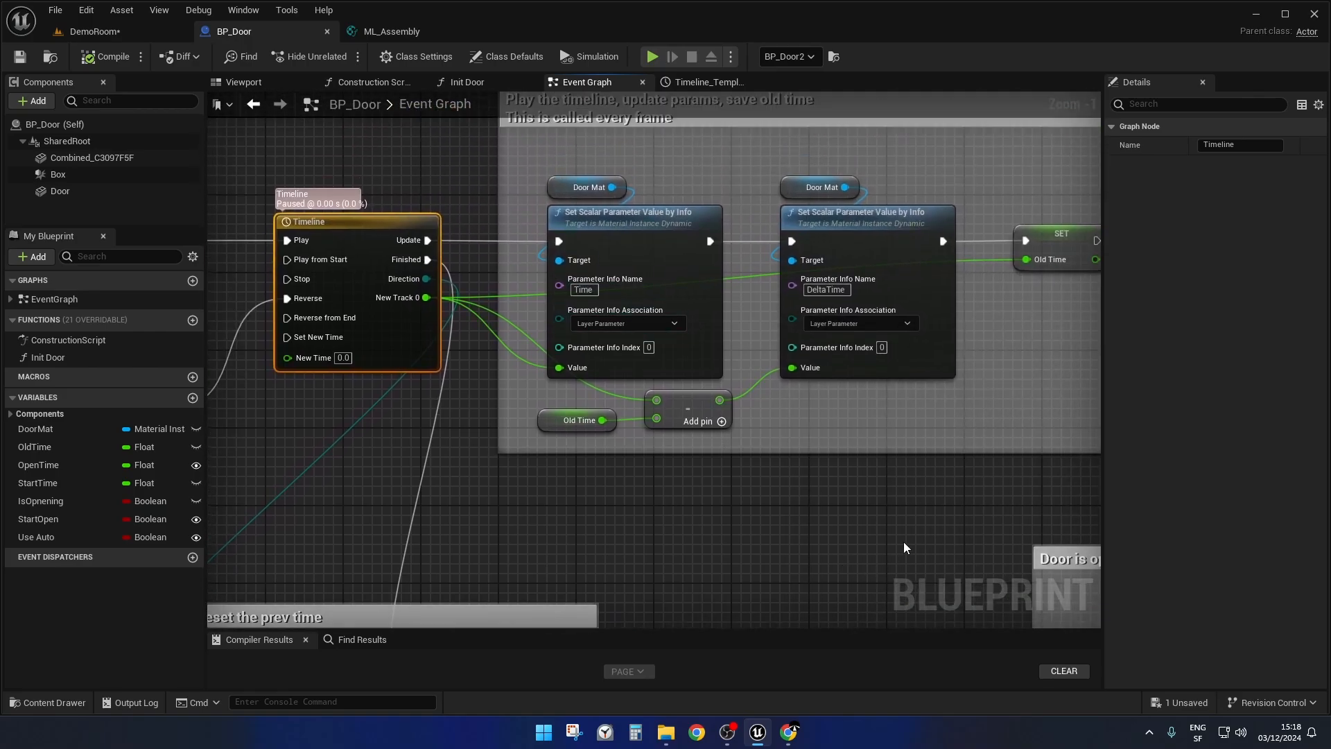
{"action": "right_click_drag", "start_coordinate": [904, 548], "coordinate": [857, 604]}
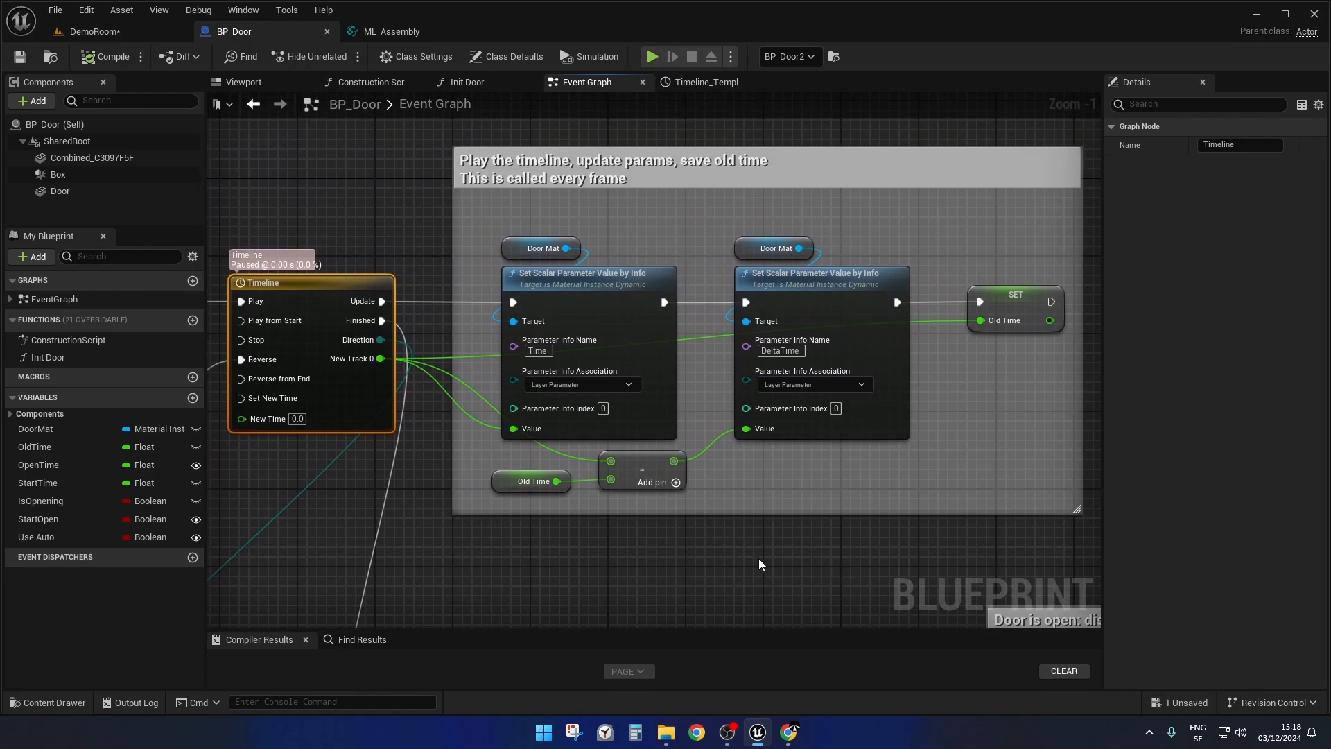
{"action": "scroll", "coordinate": [746, 547], "scroll_direction": "down", "scroll_amount": 2}
{"action": "mouse_move", "coordinate": [746, 546]}
{"action": "right_mouse_down"}
{"action": "mouse_move", "coordinate": [744, 518]}
{"action": "mouse_move", "coordinate": [735, 557]}
{"action": "right_mouse_up"}
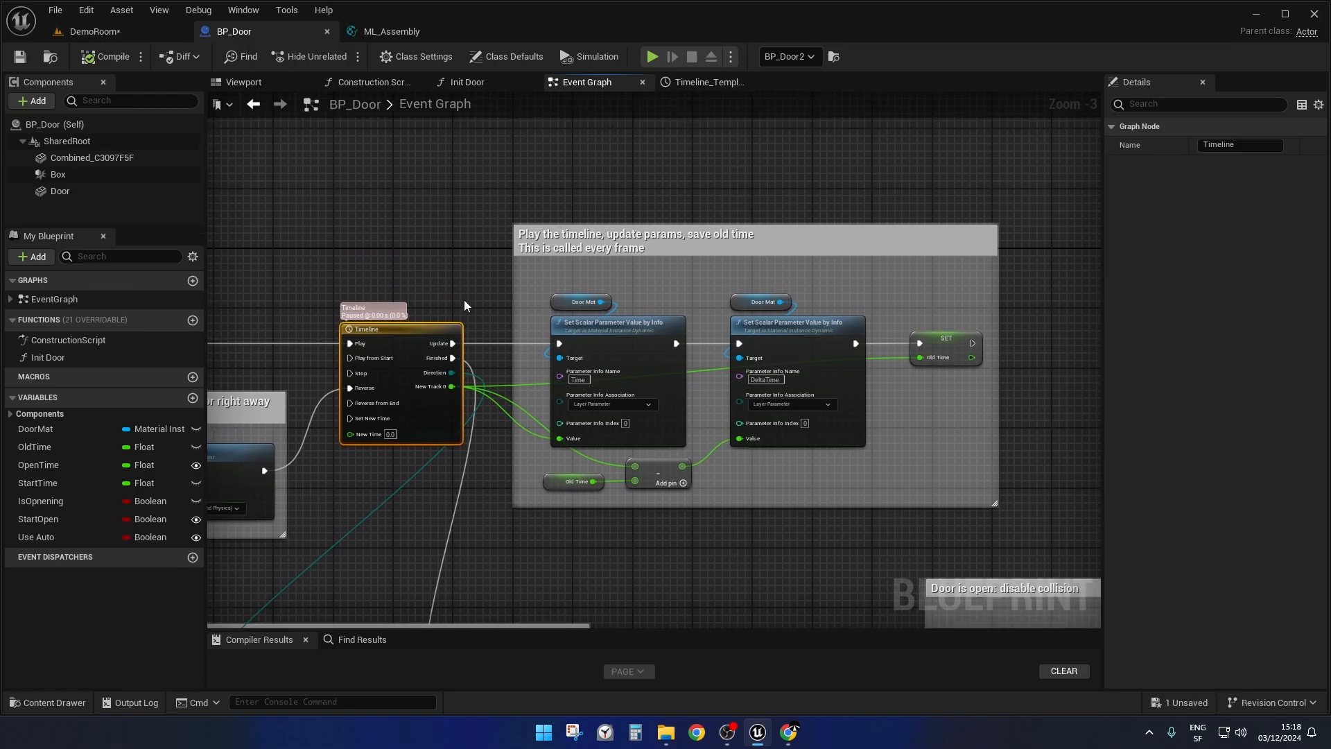
Go to the player overlap block and examine how Use Auto chooses between Open Close Door Auto and Open Close Door TL.
{"action": "scroll", "coordinate": [448, 263], "scroll_direction": "down", "scroll_amount": 5}
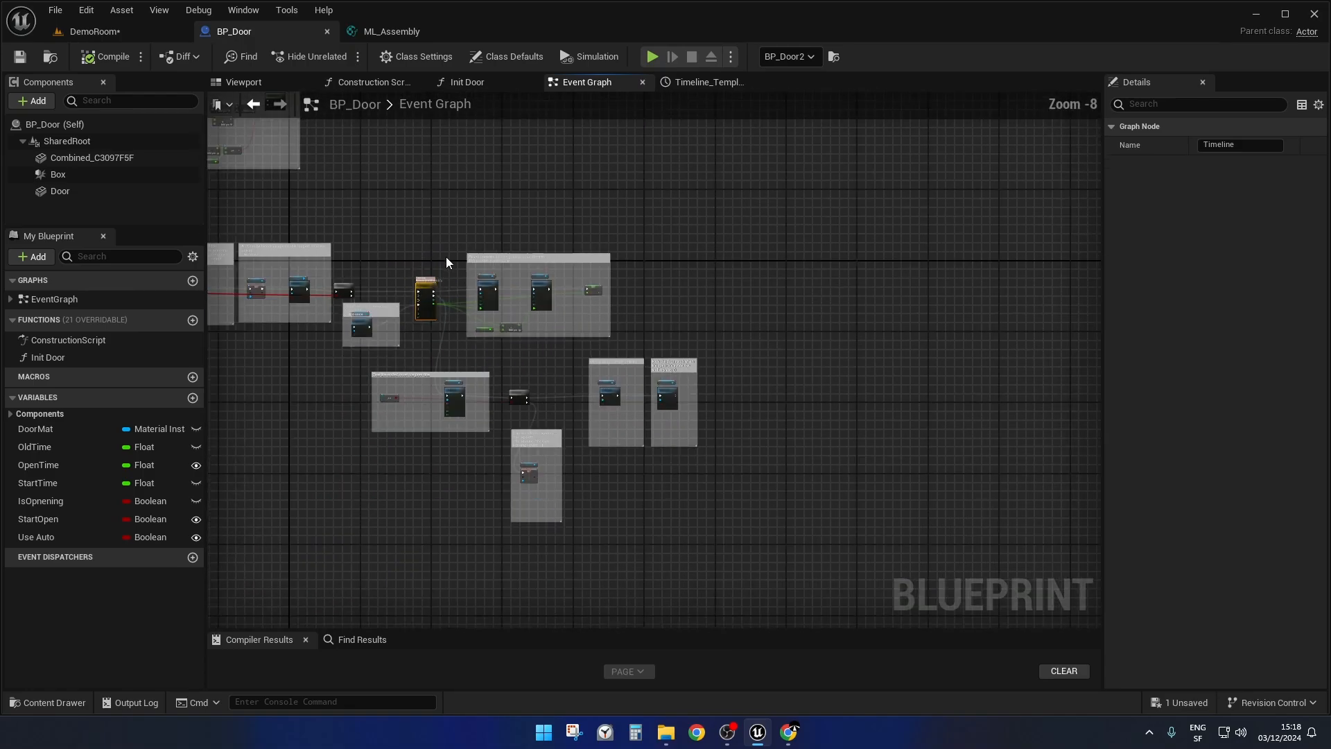
{"action": "right_click_drag", "start_coordinate": [450, 260], "coordinate": [749, 728]}
{"action": "scroll", "coordinate": [515, 227], "scroll_direction": "up", "scroll_amount": 6}
{"action": "scroll", "coordinate": [515, 227], "scroll_direction": "up", "scroll_amount": 2}
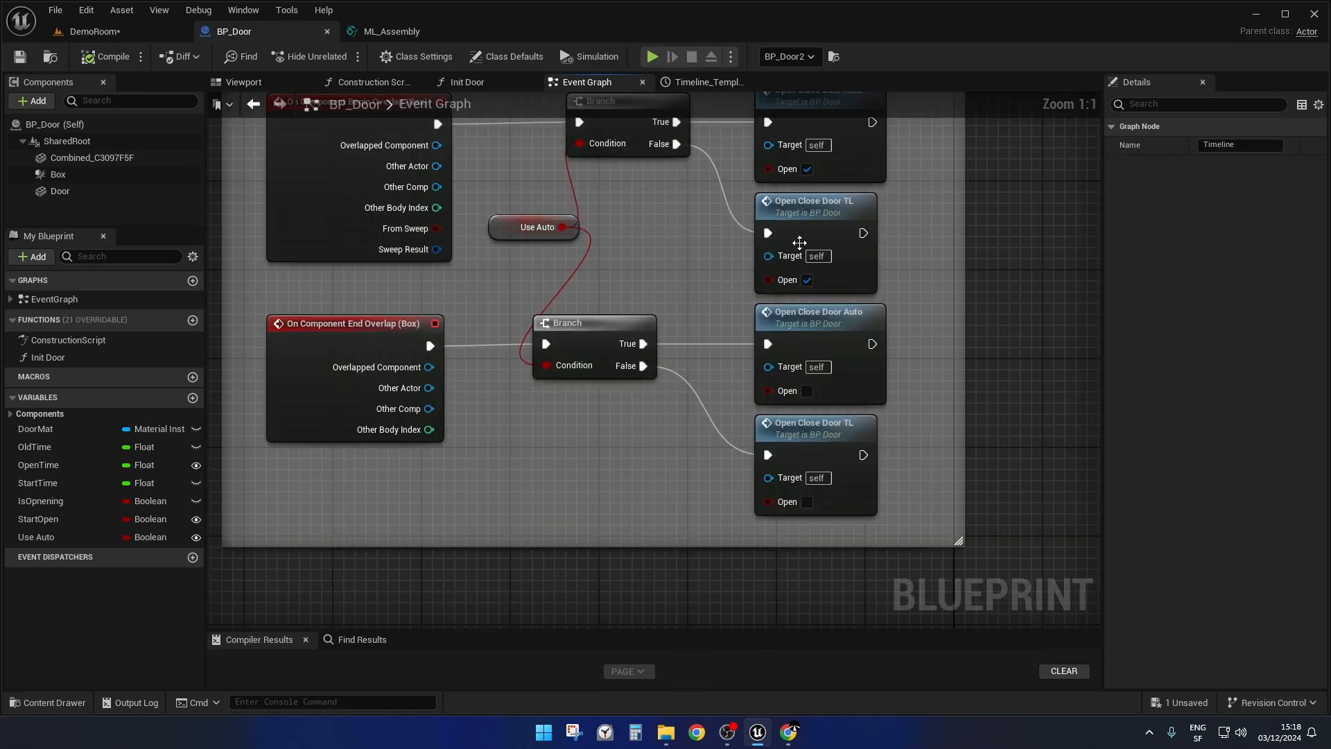
{"action": "right_click_drag", "start_coordinate": [743, 176], "coordinate": [651, 280]}
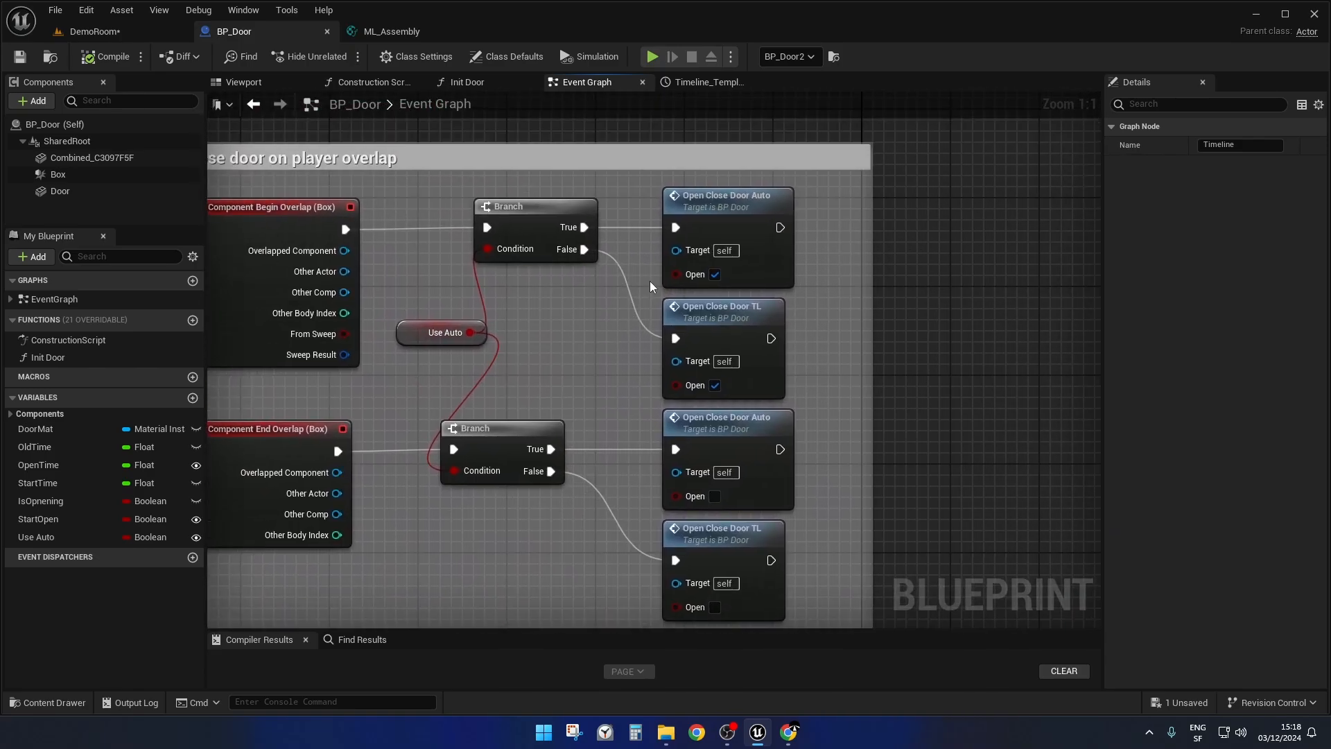
Jump to the OpenClose Door Auto event's definition and highlight the Evaluate World Position Offset setter in its "turn wpo on" block.
{"action": "double_click", "coordinate": [742, 201]}
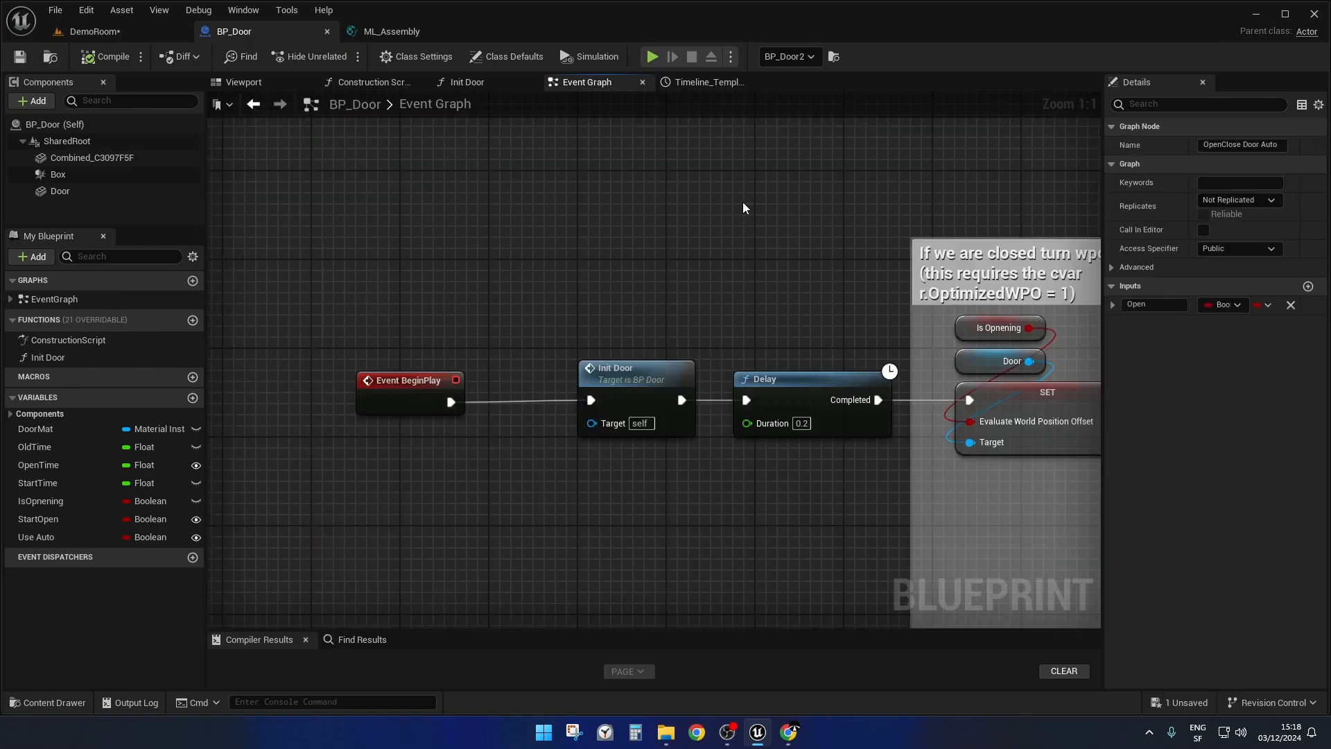
{"action": "right_click_drag", "start_coordinate": [879, 279], "coordinate": [522, 240]}
{"action": "scroll", "coordinate": [492, 248], "scroll_direction": "down", "scroll_amount": 2}
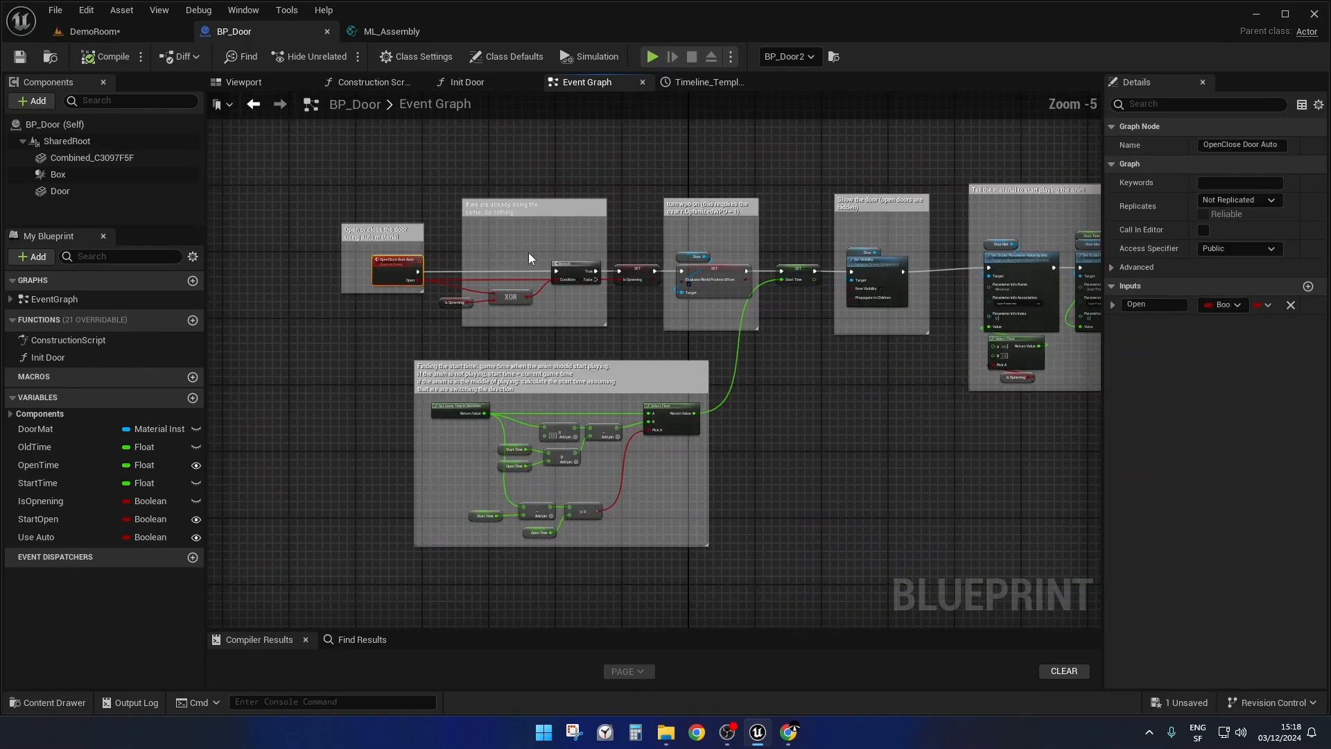
{"action": "scroll", "coordinate": [612, 280], "scroll_direction": "up", "scroll_amount": 4}
{"action": "right_click_drag", "start_coordinate": [612, 319], "coordinate": [586, 365]}
{"action": "left_click_drag", "start_coordinate": [718, 394], "coordinate": [798, 199]}
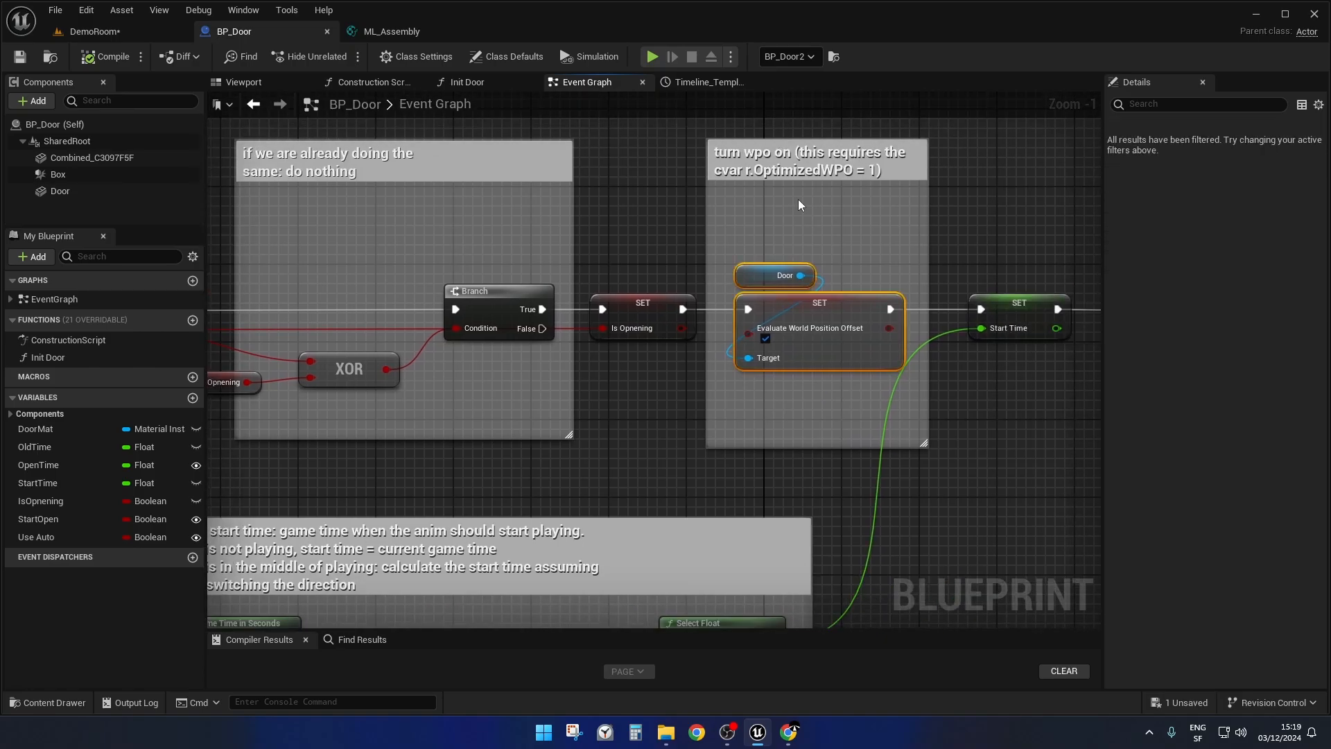
{"action": "right_click_drag", "start_coordinate": [749, 390], "coordinate": [684, 393]}
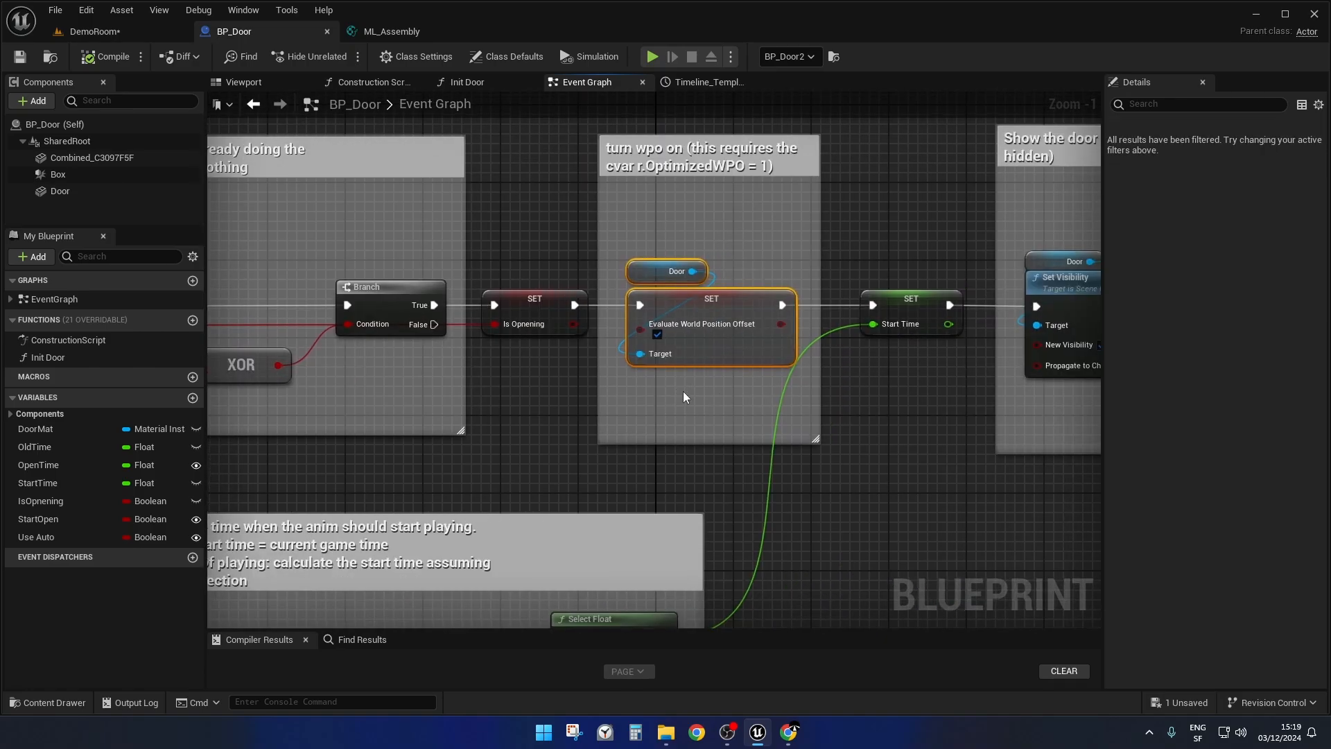
Highlight the Set Visibility node in the "Show the door" block of the auto door chain.
{"action": "scroll", "coordinate": [700, 392], "scroll_direction": "down", "scroll_amount": 3}
{"action": "right_click_drag", "start_coordinate": [841, 460], "coordinate": [666, 475]}
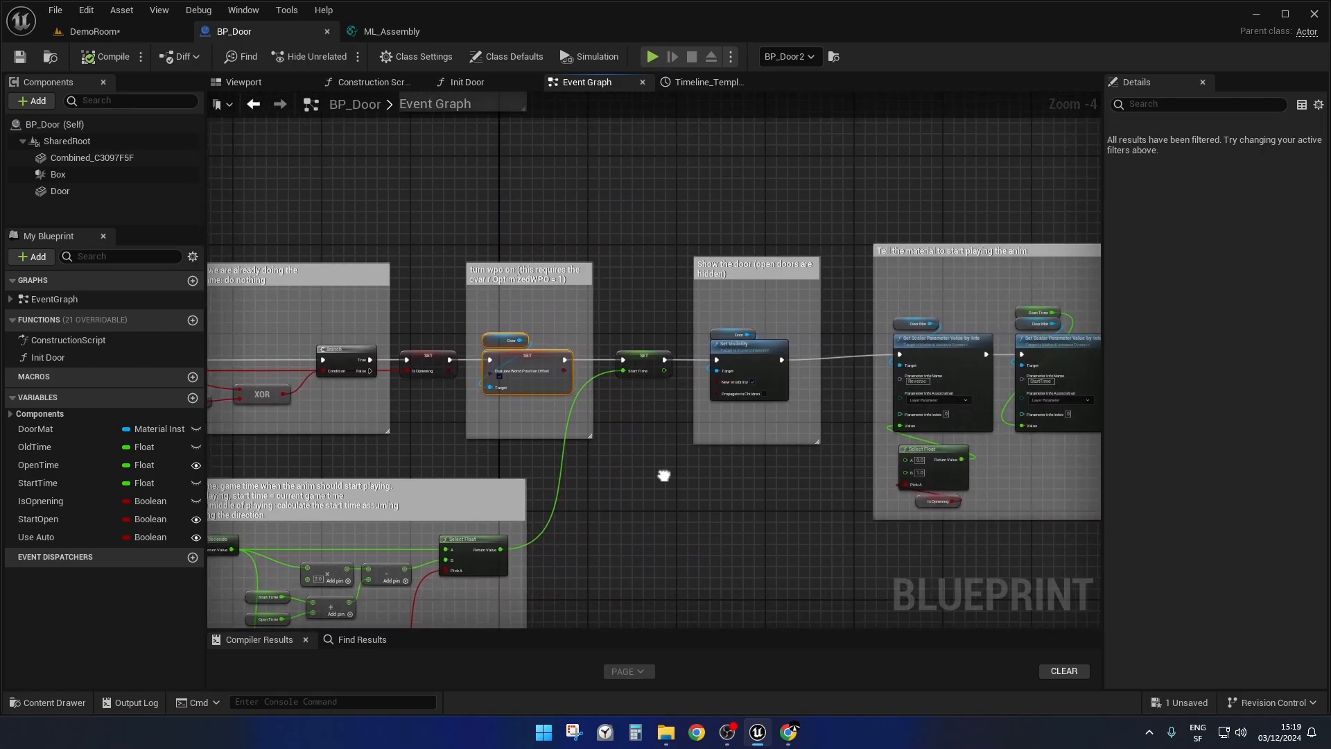
{"action": "scroll", "coordinate": [756, 338], "scroll_direction": "up", "scroll_amount": 4}
{"action": "left_click_drag", "start_coordinate": [690, 297], "coordinate": [735, 525]}
{"action": "scroll", "coordinate": [720, 370], "scroll_direction": "down", "scroll_amount": 5}
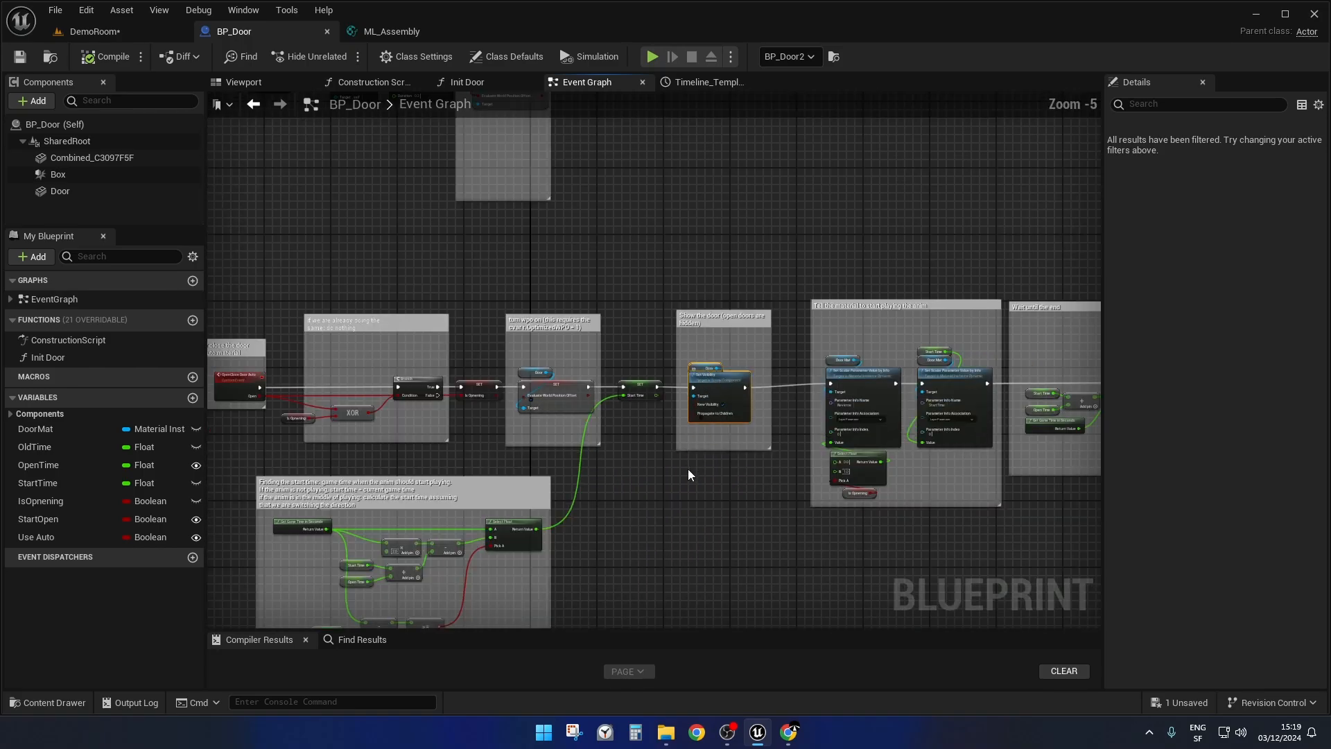
Highlight the auto chain's closing nodes in turn: the mesh-hiding Set Visibility, the world position offset setter, and Set Collision Enabled with its Select.
{"action": "right_click_drag", "start_coordinate": [688, 470], "coordinate": [167, 338]}
{"action": "right_click_drag", "start_coordinate": [1006, 312], "coordinate": [784, 224]}
{"action": "scroll", "coordinate": [739, 311], "scroll_direction": "up", "scroll_amount": 5}
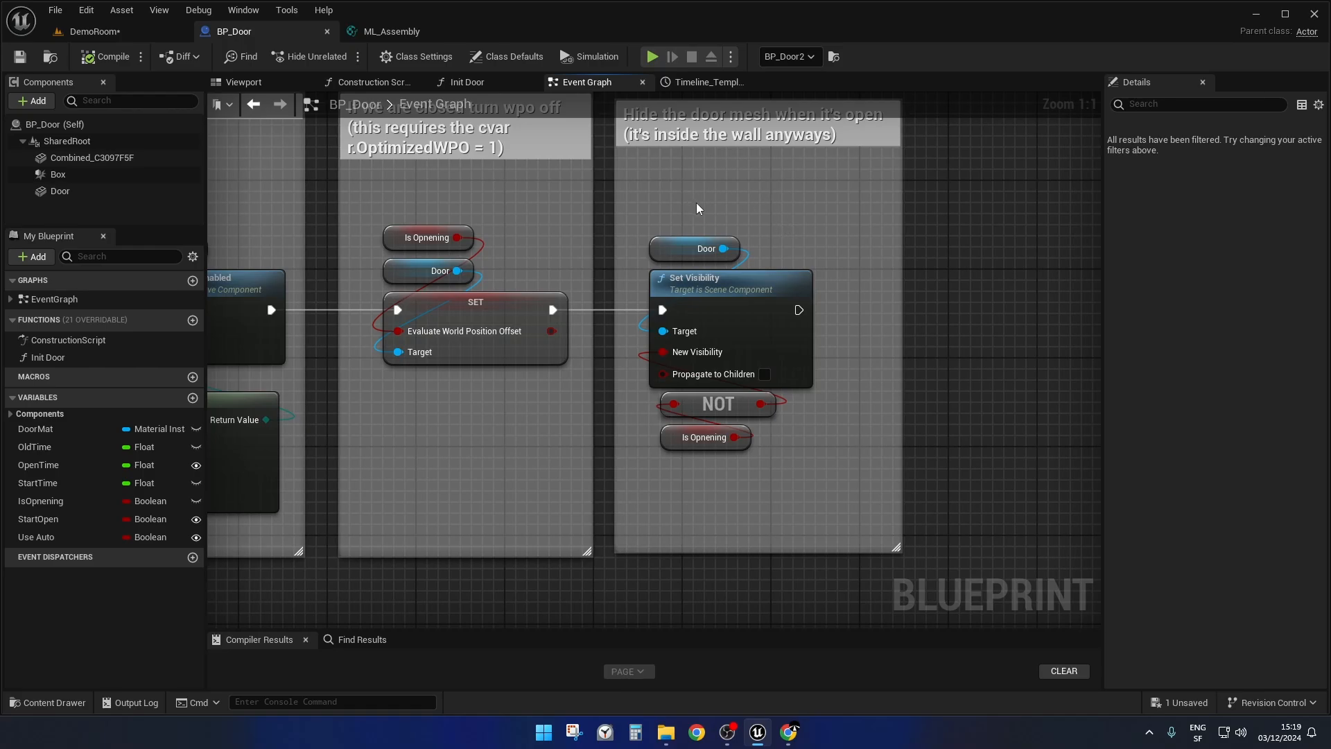
{"action": "left_click_drag", "start_coordinate": [696, 203], "coordinate": [757, 470]}
{"action": "left_click_drag", "start_coordinate": [411, 190], "coordinate": [455, 402]}
{"action": "right_click_drag", "start_coordinate": [455, 403], "coordinate": [802, 356]}
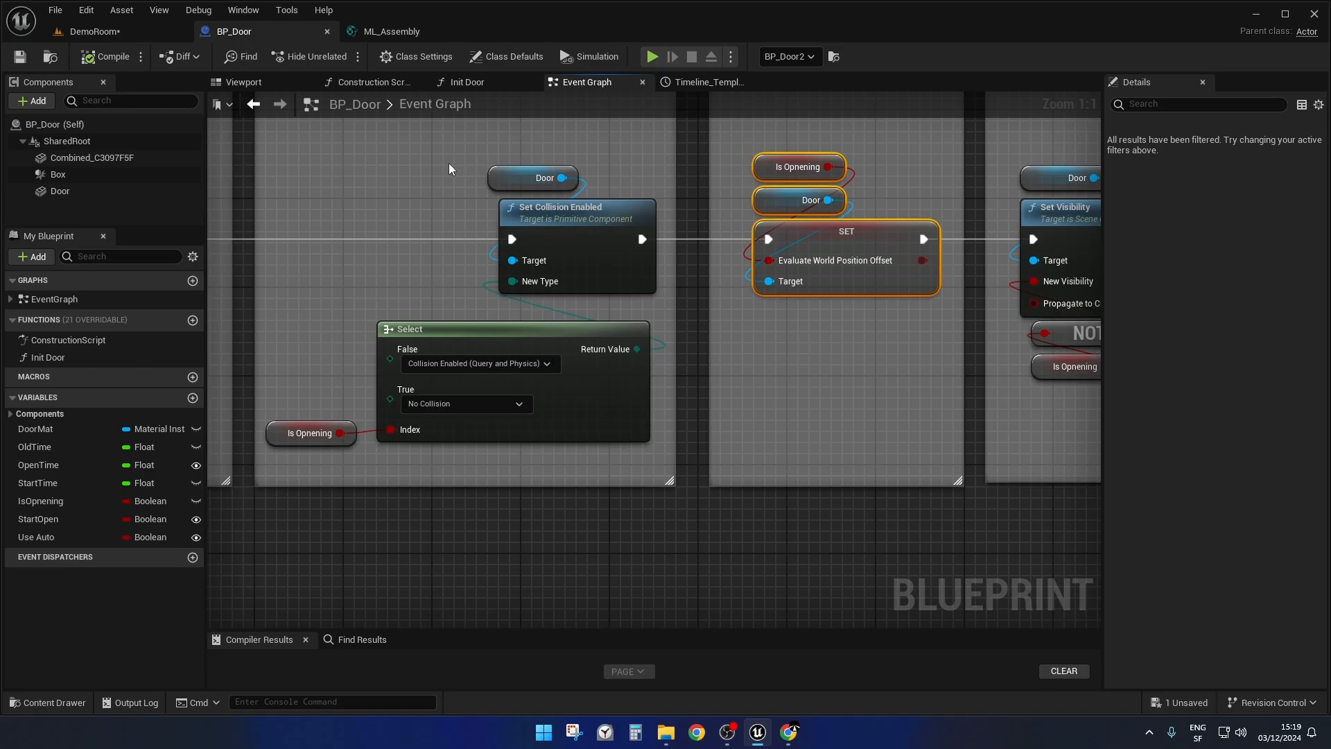
{"action": "left_click_drag", "start_coordinate": [364, 163], "coordinate": [541, 362]}
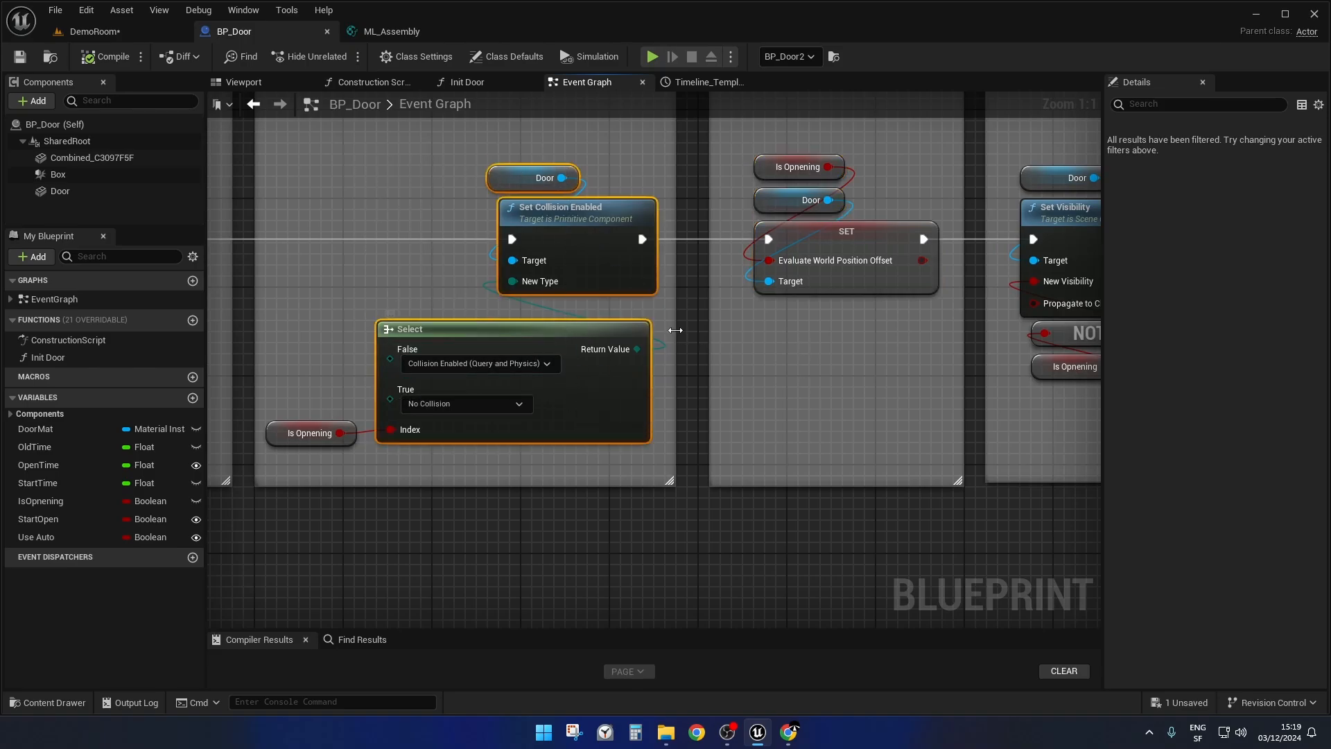
Go back along the auto door chain and examine the "Finding the start time" block that feeds the Start Time setter.
{"action": "scroll", "coordinate": [676, 330], "scroll_direction": "down", "scroll_amount": 4}
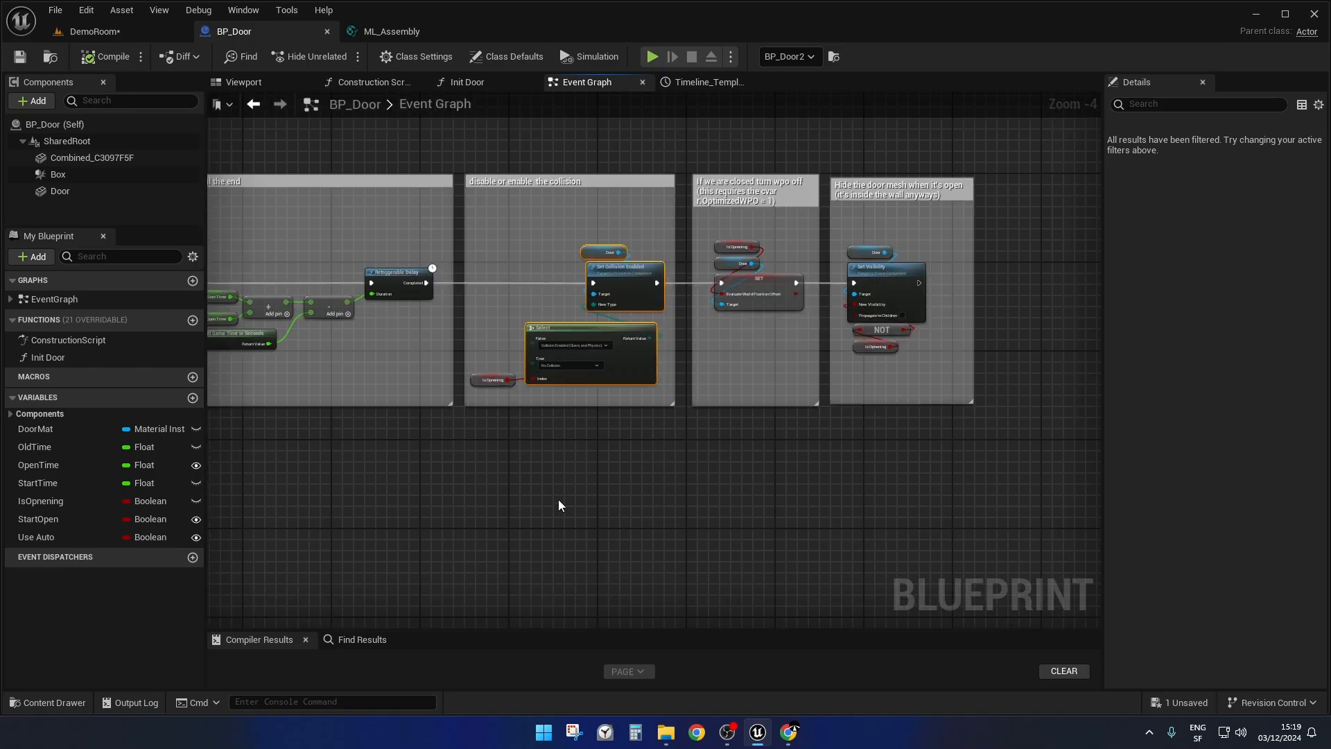
{"action": "right_click_drag", "start_coordinate": [559, 500], "coordinate": [1330, 428]}
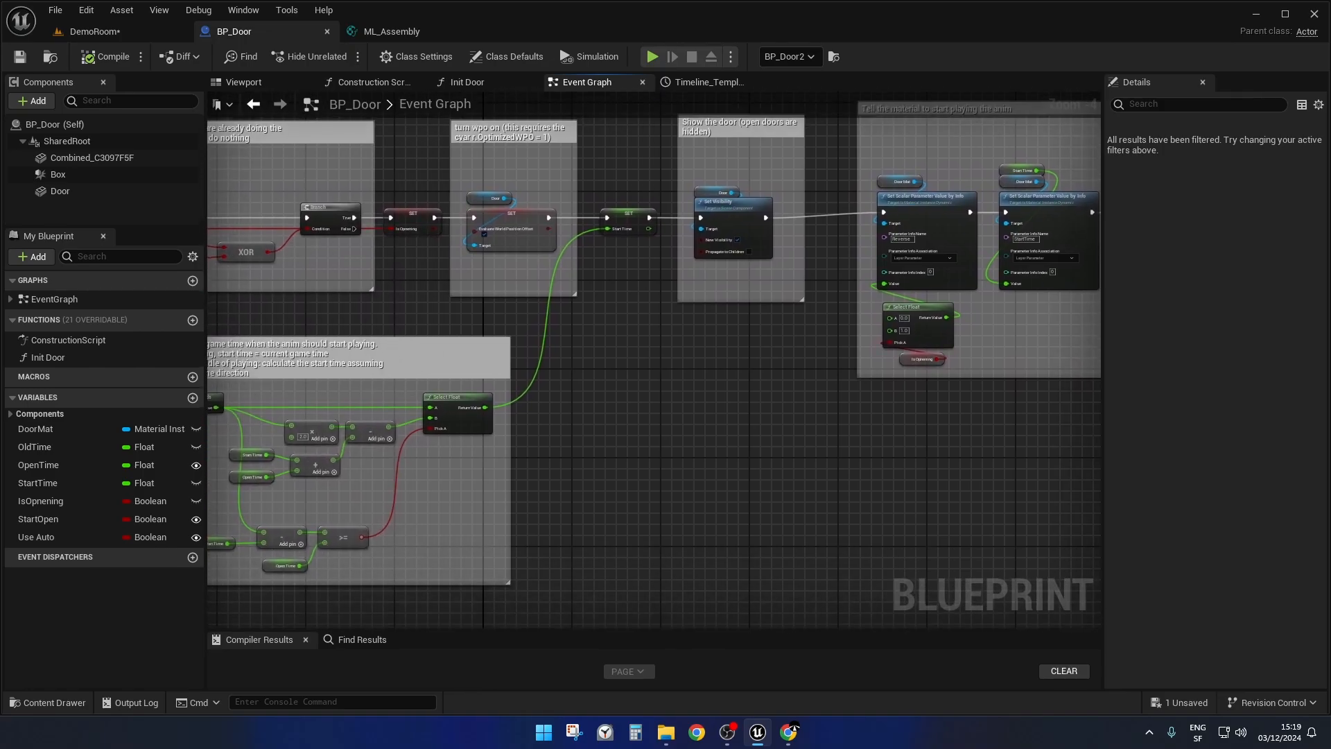
{"action": "right_click_drag", "start_coordinate": [571, 352], "coordinate": [800, 361]}
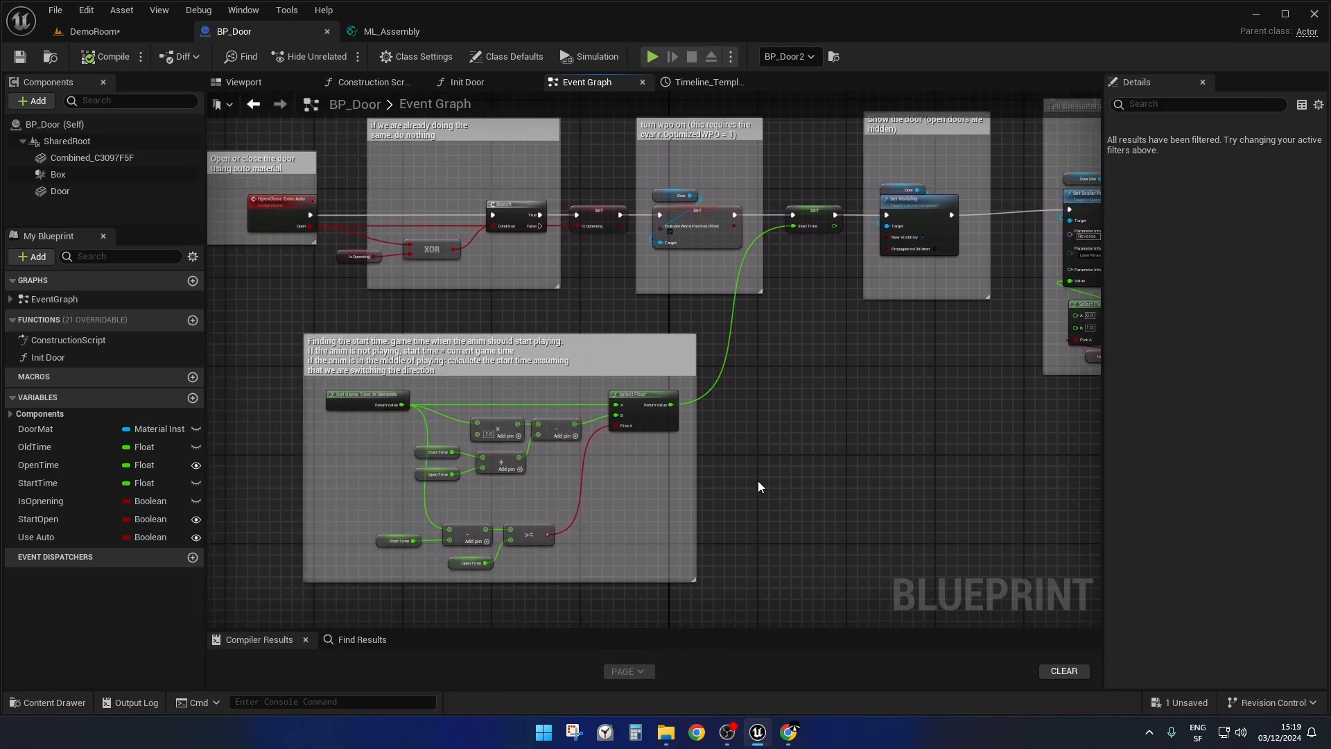
Switch to the ML_Assembly material layer and examine how the Time input, StartTime and Reverse parameters feed the AutoTime switch.
{"action": "left_click", "coordinate": [388, 31]}
{"action": "right_click_drag", "start_coordinate": [678, 268], "coordinate": [692, 527]}
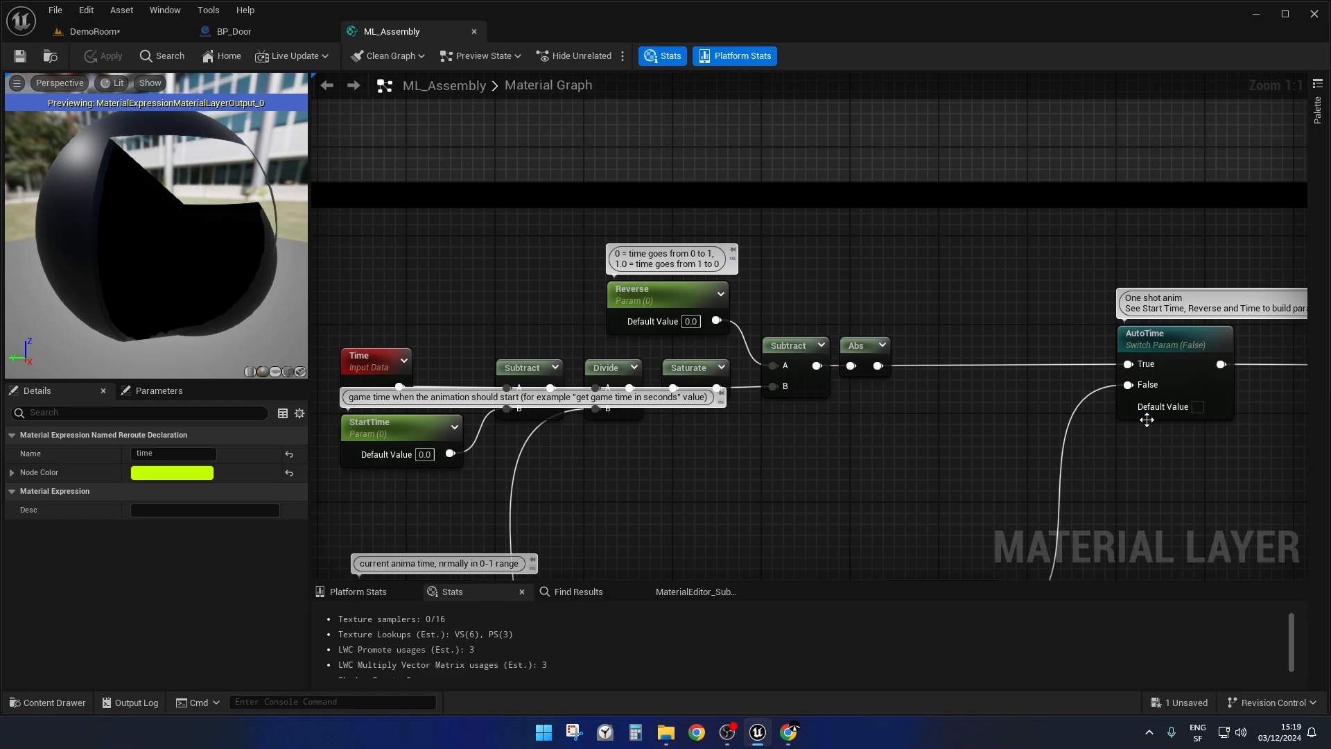
{"action": "right_click_drag", "start_coordinate": [713, 501], "coordinate": [814, 490]}
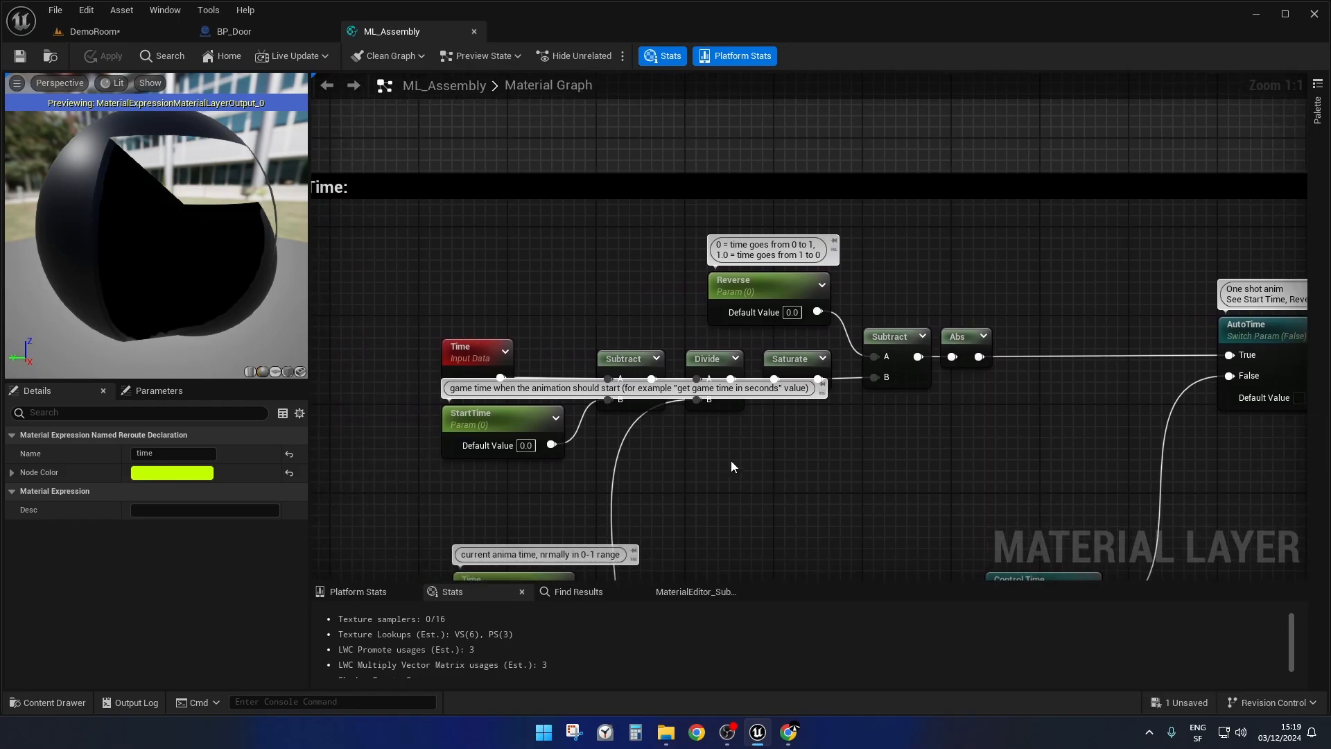
{"action": "right_click_drag", "start_coordinate": [731, 461], "coordinate": [663, 401]}
{"action": "scroll", "coordinate": [442, 387], "scroll_direction": "up", "scroll_amount": 4}
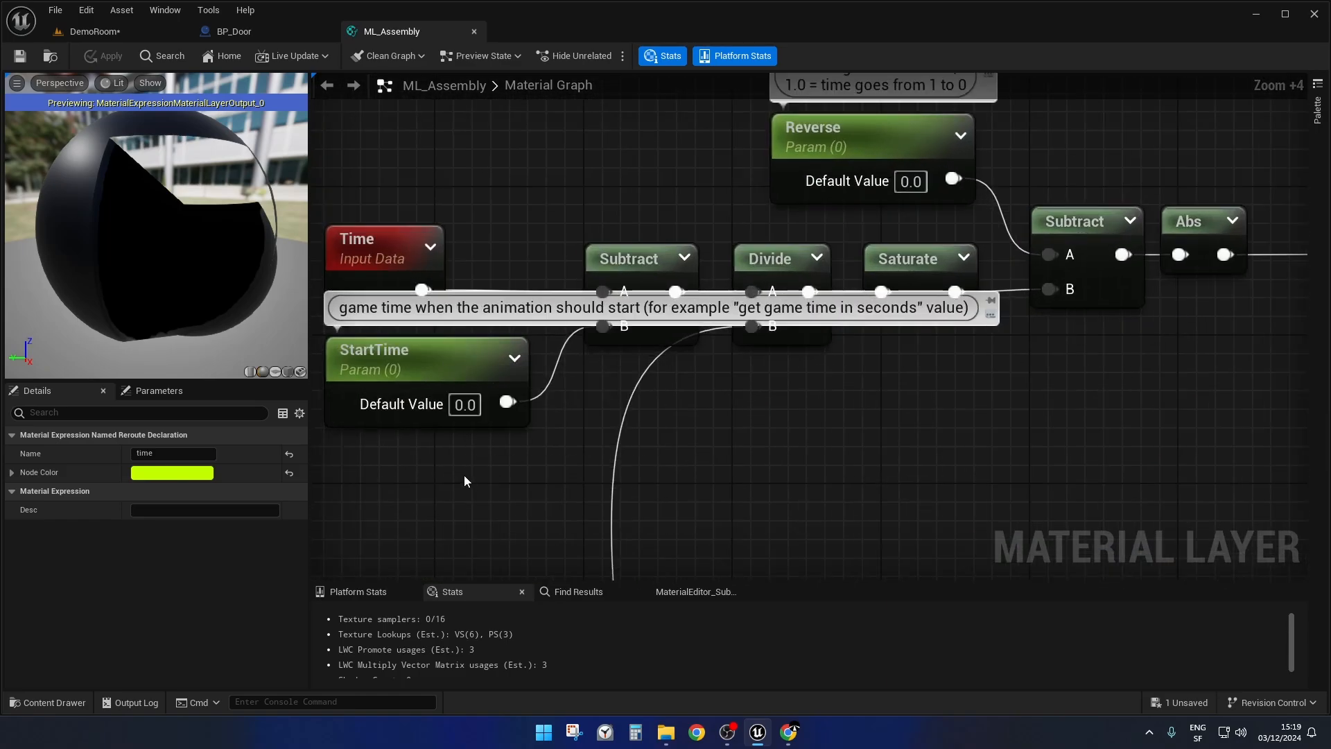
{"action": "right_click_drag", "start_coordinate": [452, 477], "coordinate": [493, 506]}
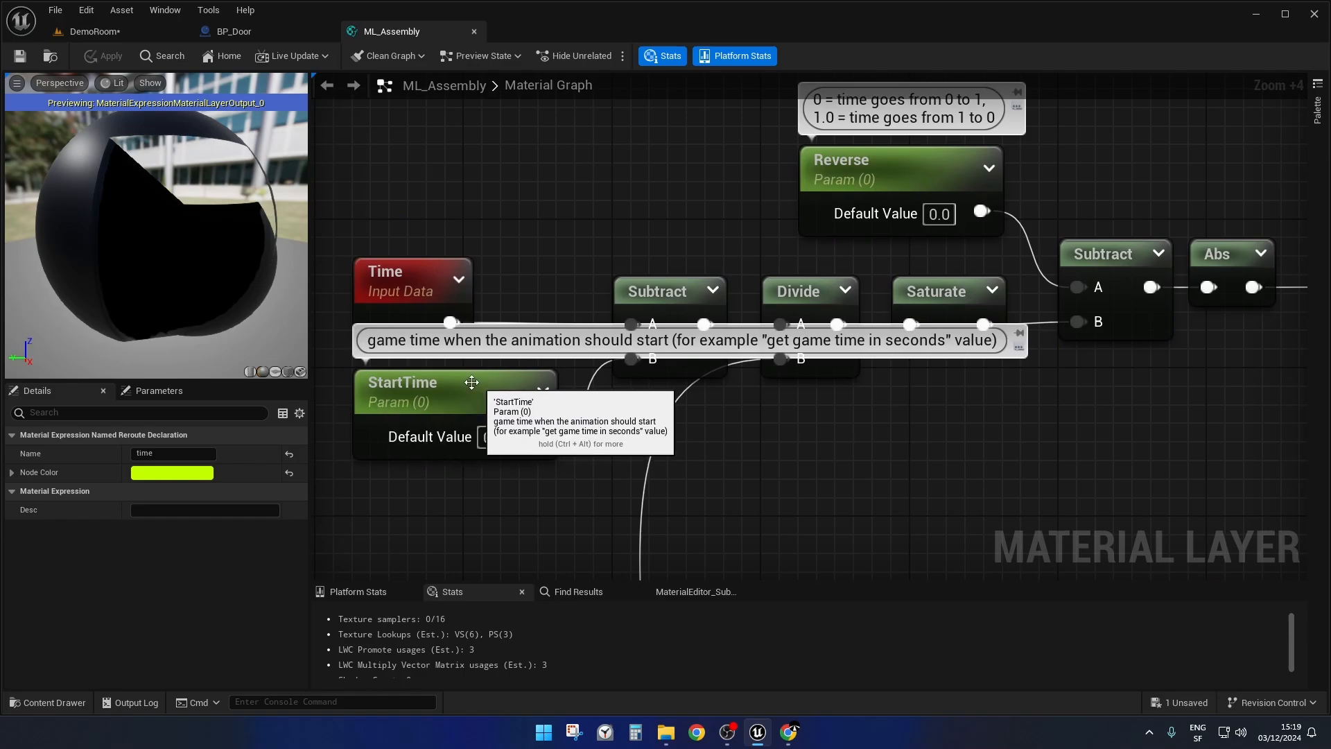
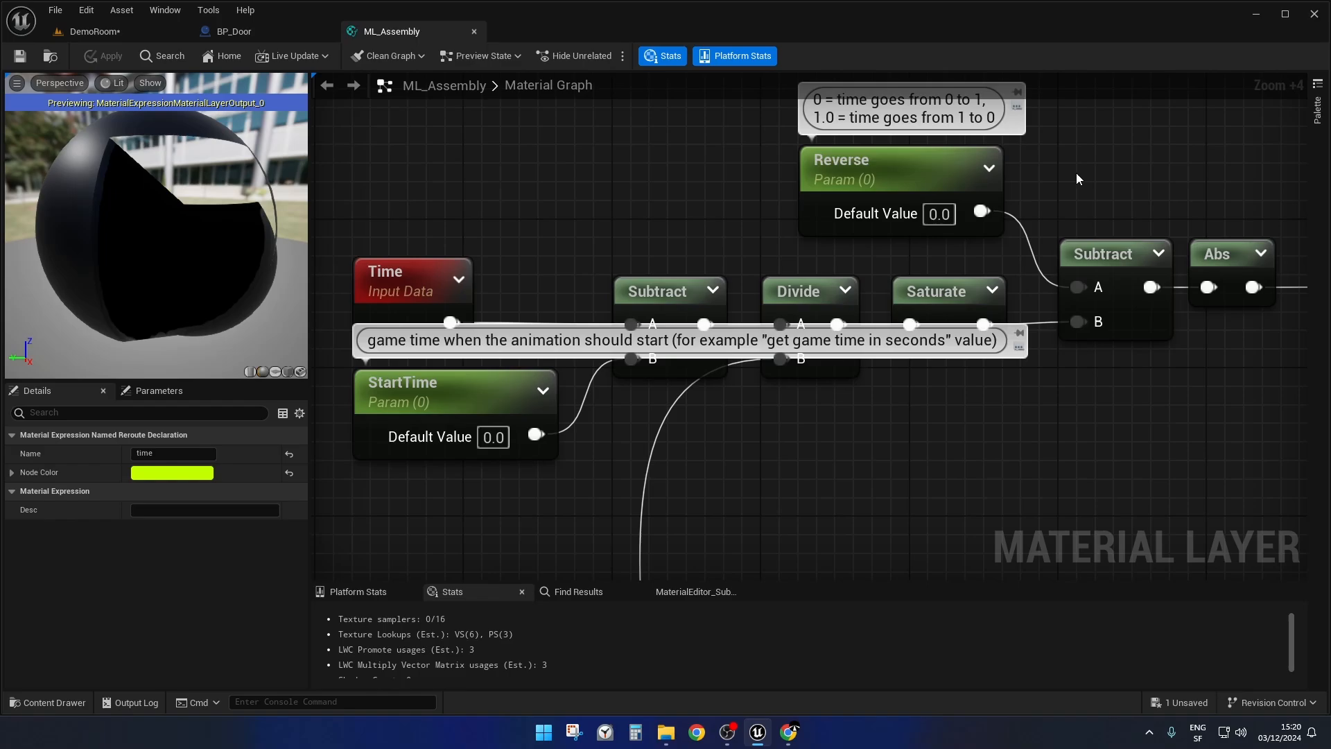
Highlight the Time input and StartTime parameter nodes, and view the Reverse parameter in the Time block.
{"action": "scroll", "coordinate": [1076, 173], "scroll_direction": "down", "scroll_amount": 2}
{"action": "right_click_drag", "start_coordinate": [1107, 439], "coordinate": [1005, 431]}
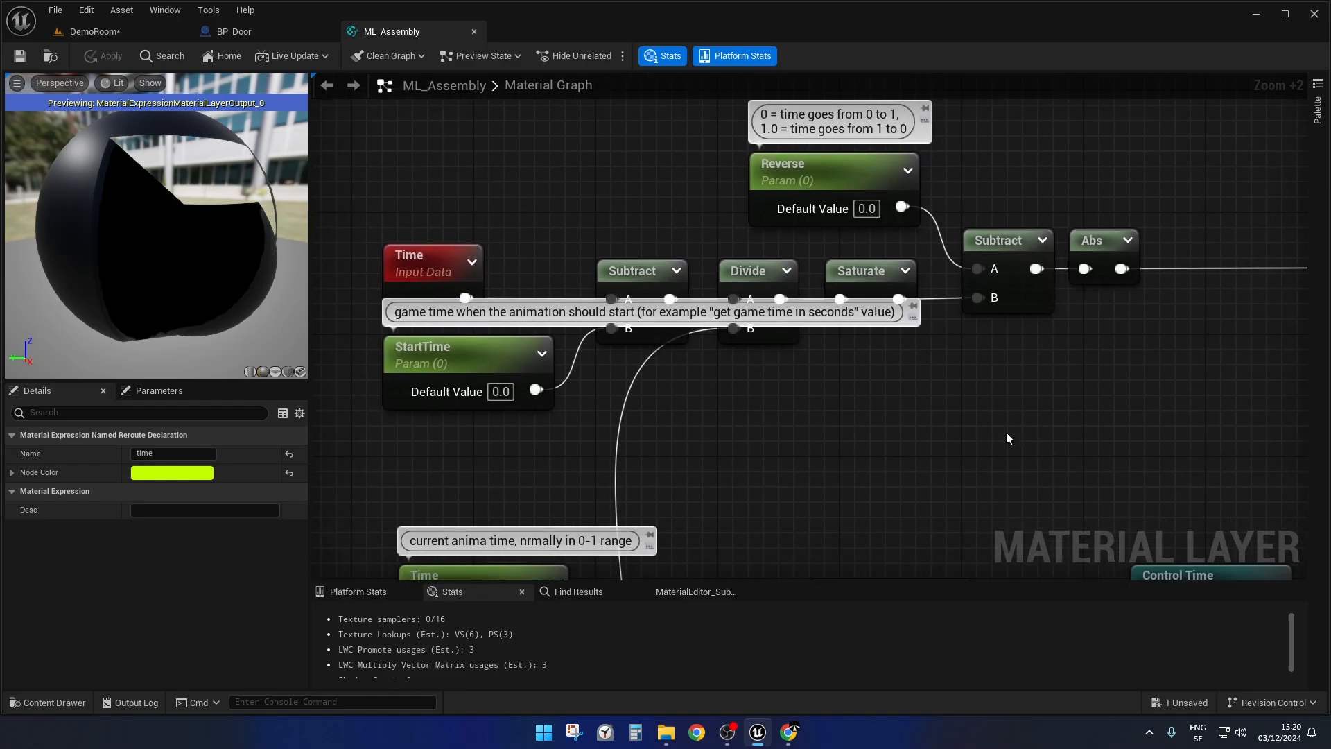
{"action": "scroll", "coordinate": [1005, 430], "scroll_direction": "down", "scroll_amount": 2}
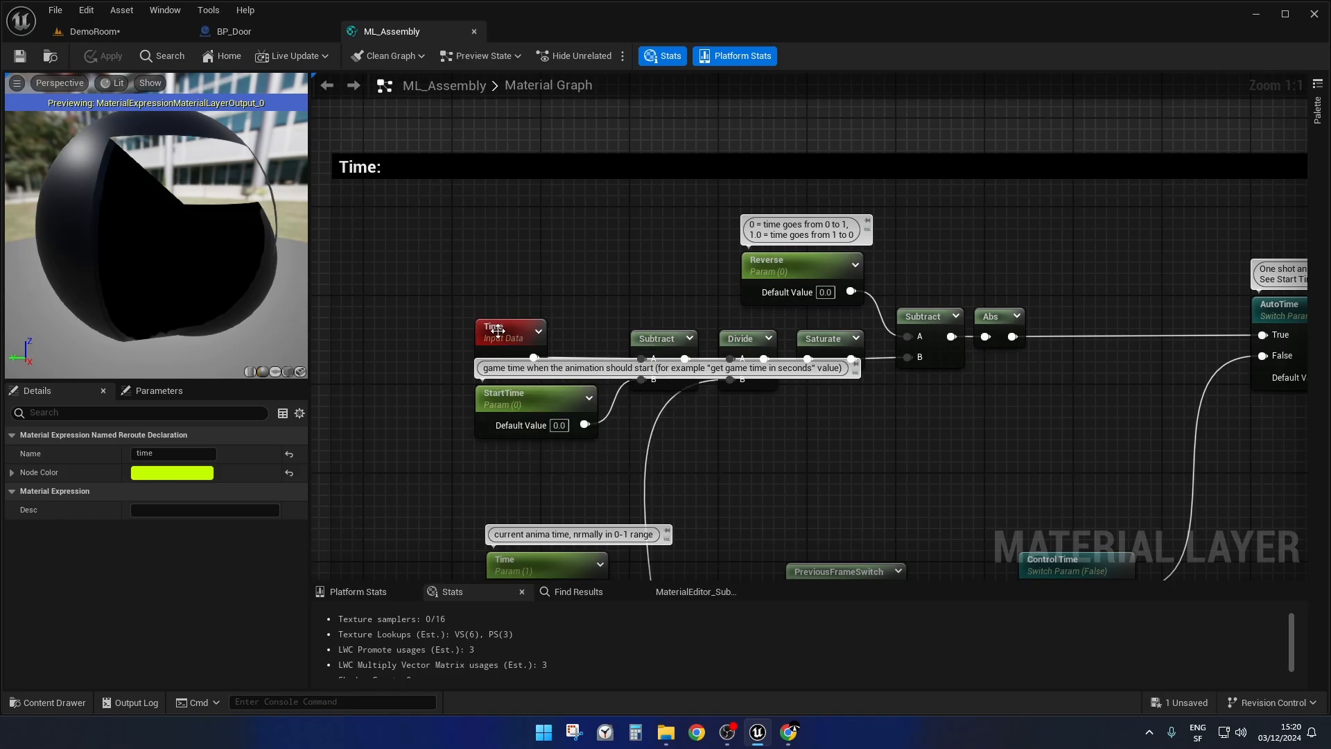
{"action": "left_click_drag", "start_coordinate": [493, 311], "coordinate": [553, 459]}
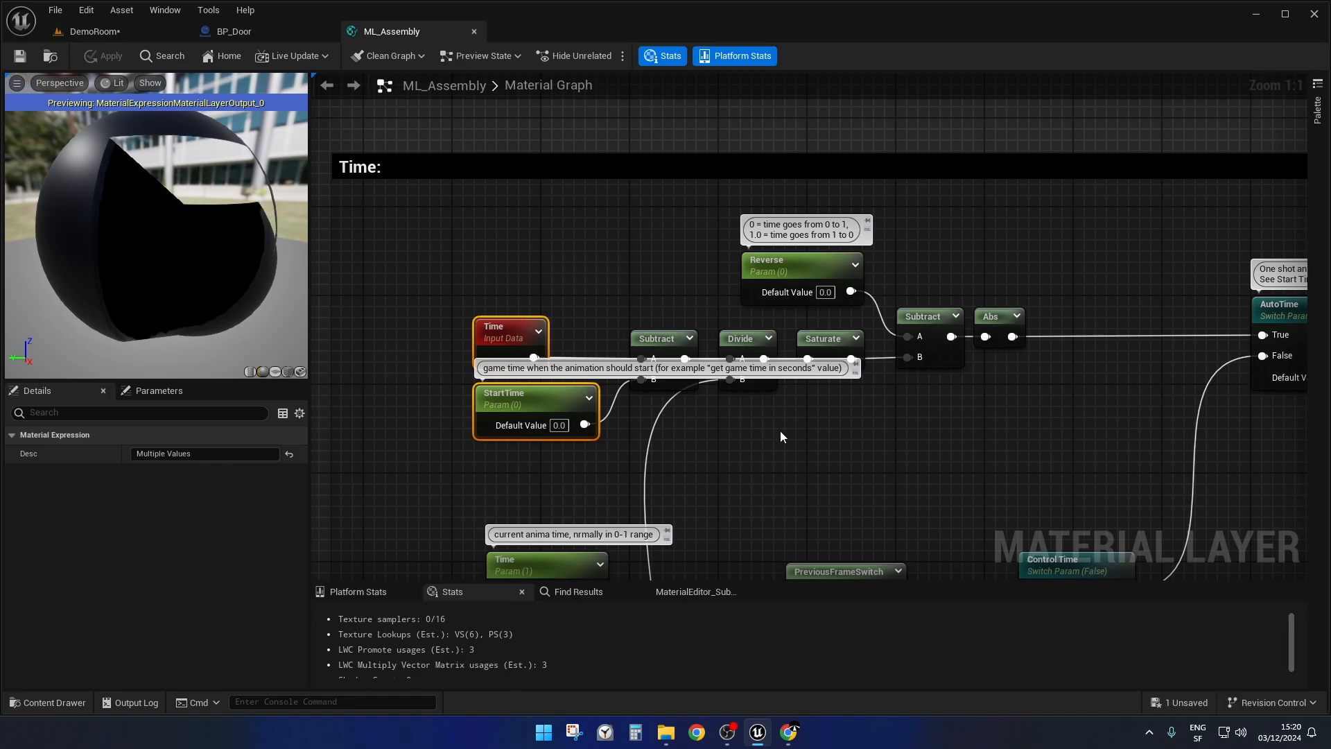
{"action": "right_click_drag", "start_coordinate": [867, 453], "coordinate": [814, 426]}
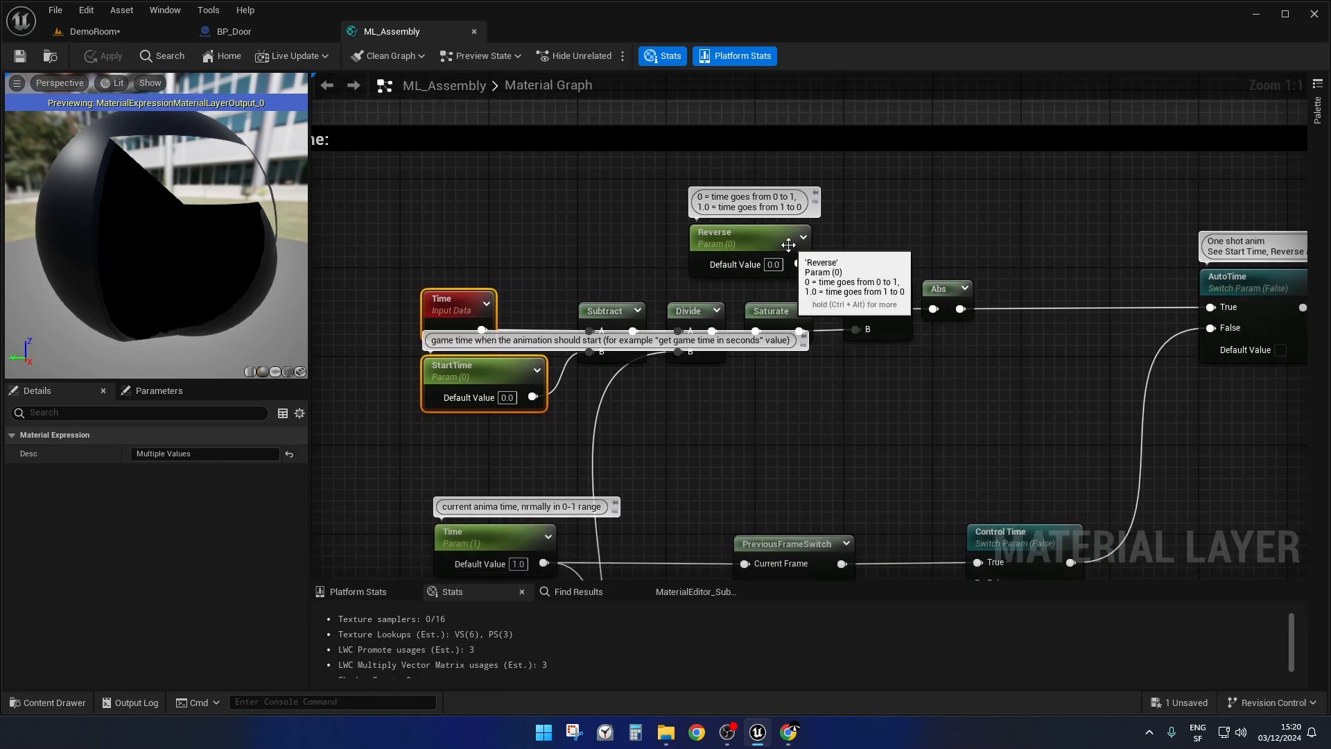
{"action": "right_click_drag", "start_coordinate": [778, 420], "coordinate": [833, 397]}
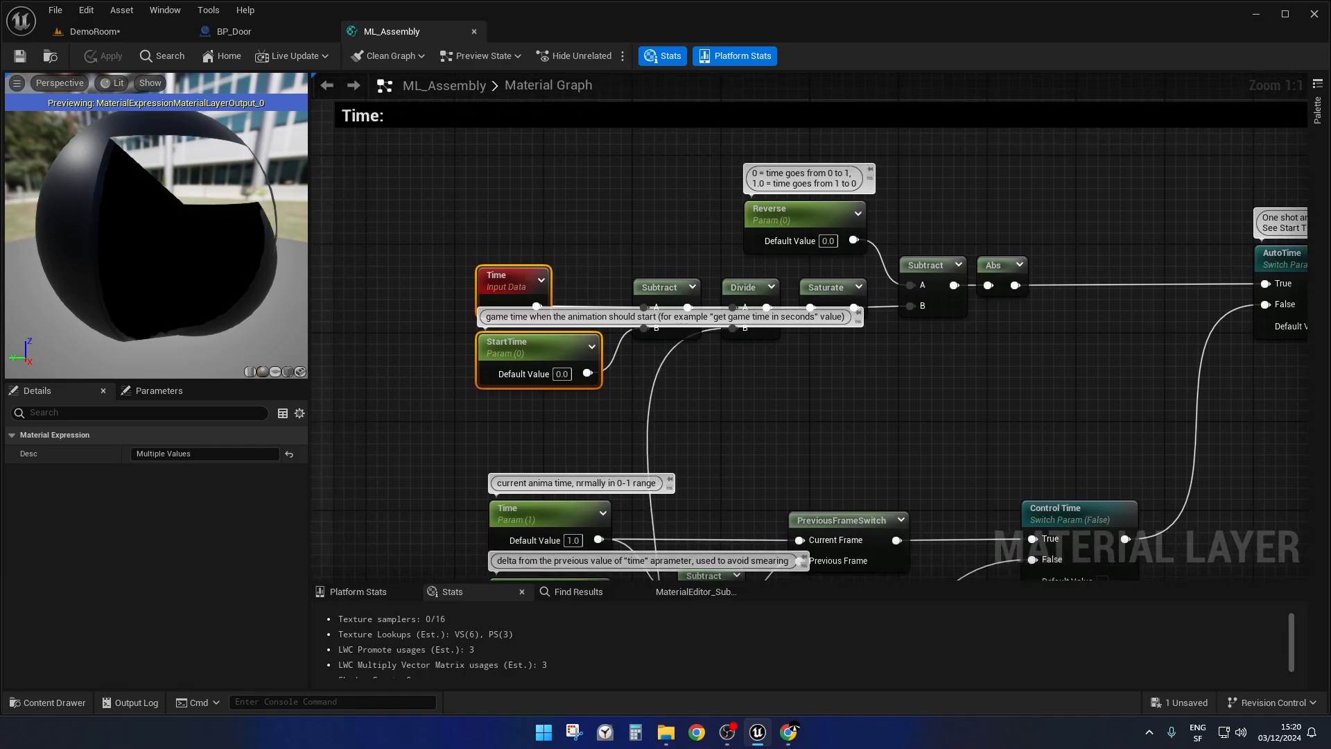
Examine the "Time to build" parameter and how it feeds the Divide nodes in the Time block.
{"action": "right_click_drag", "start_coordinate": [781, 454], "coordinate": [836, 46]}
{"action": "scroll", "coordinate": [566, 349], "scroll_direction": "up", "scroll_amount": 5}
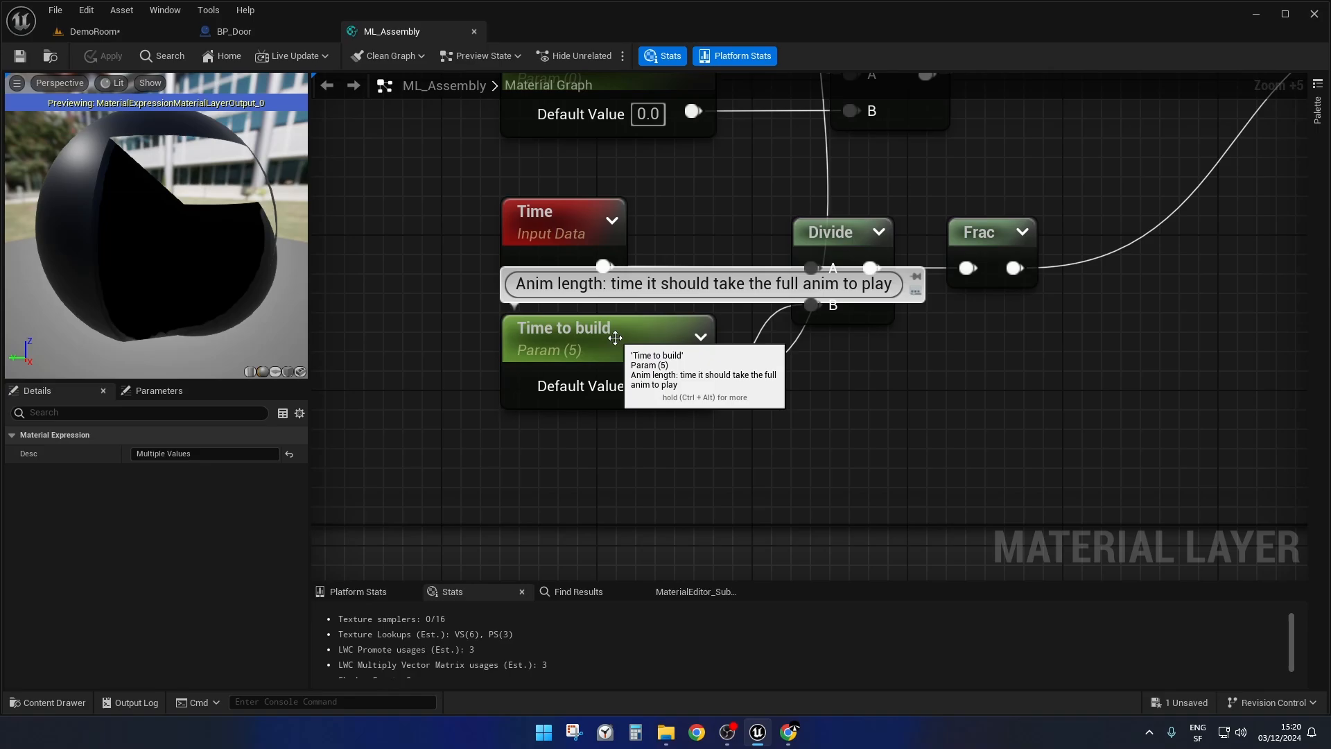
{"action": "scroll", "coordinate": [616, 339], "scroll_direction": "down", "scroll_amount": 3}
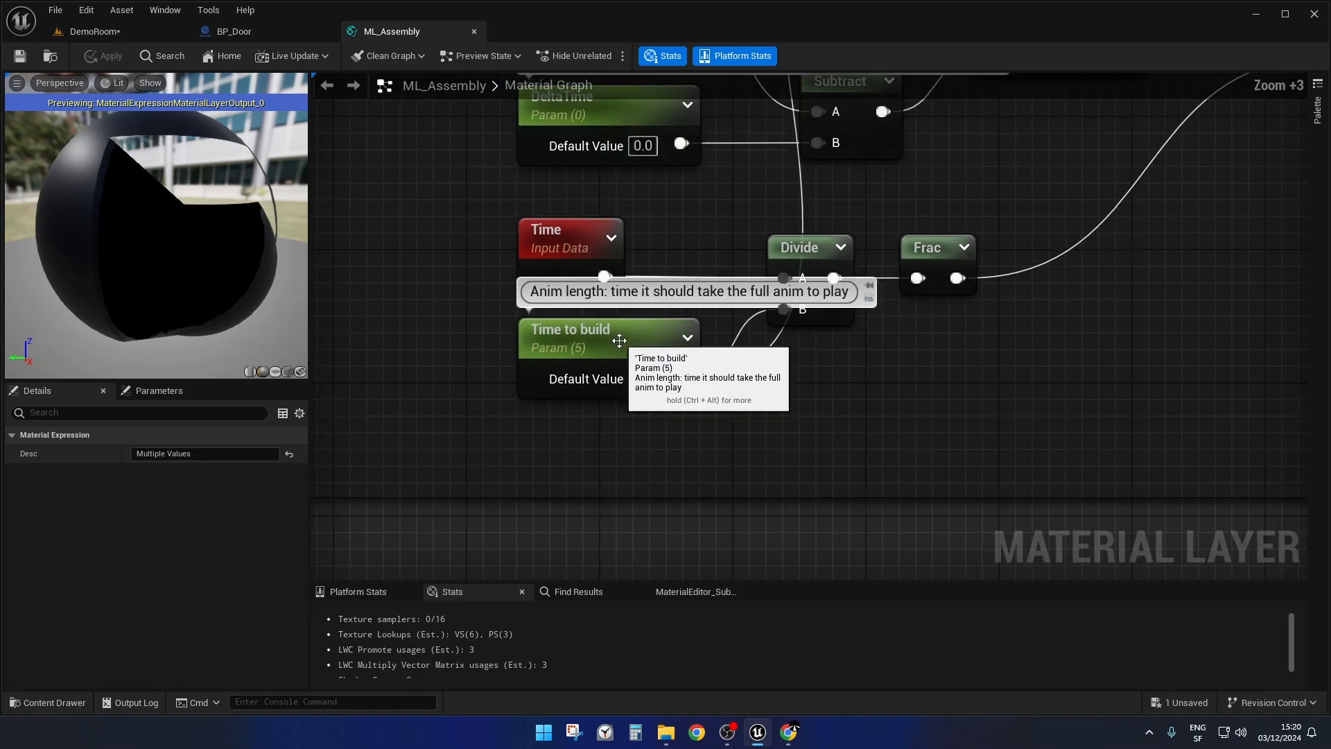
{"action": "scroll", "coordinate": [859, 463], "scroll_direction": "down", "scroll_amount": 3}
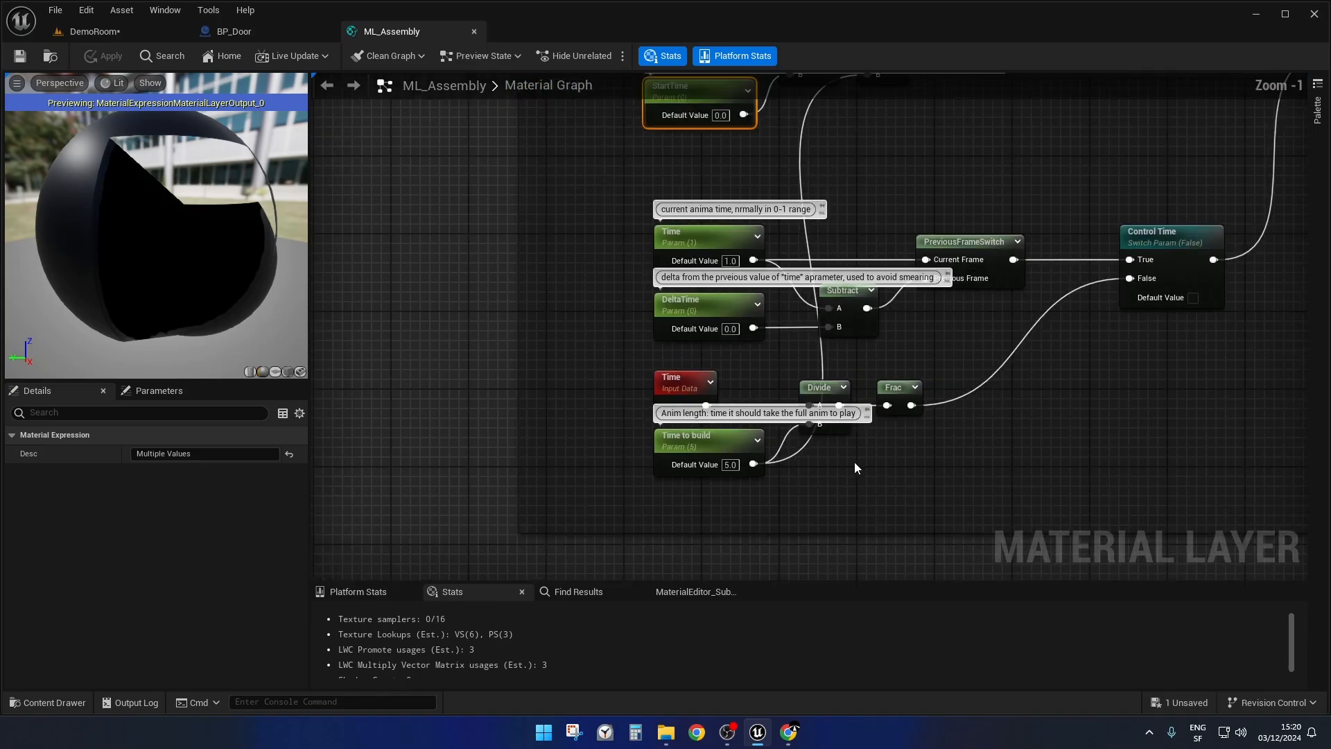
{"action": "scroll", "coordinate": [851, 462], "scroll_direction": "up", "scroll_amount": 5}
{"action": "right_click_drag", "start_coordinate": [842, 478], "coordinate": [882, 423]}
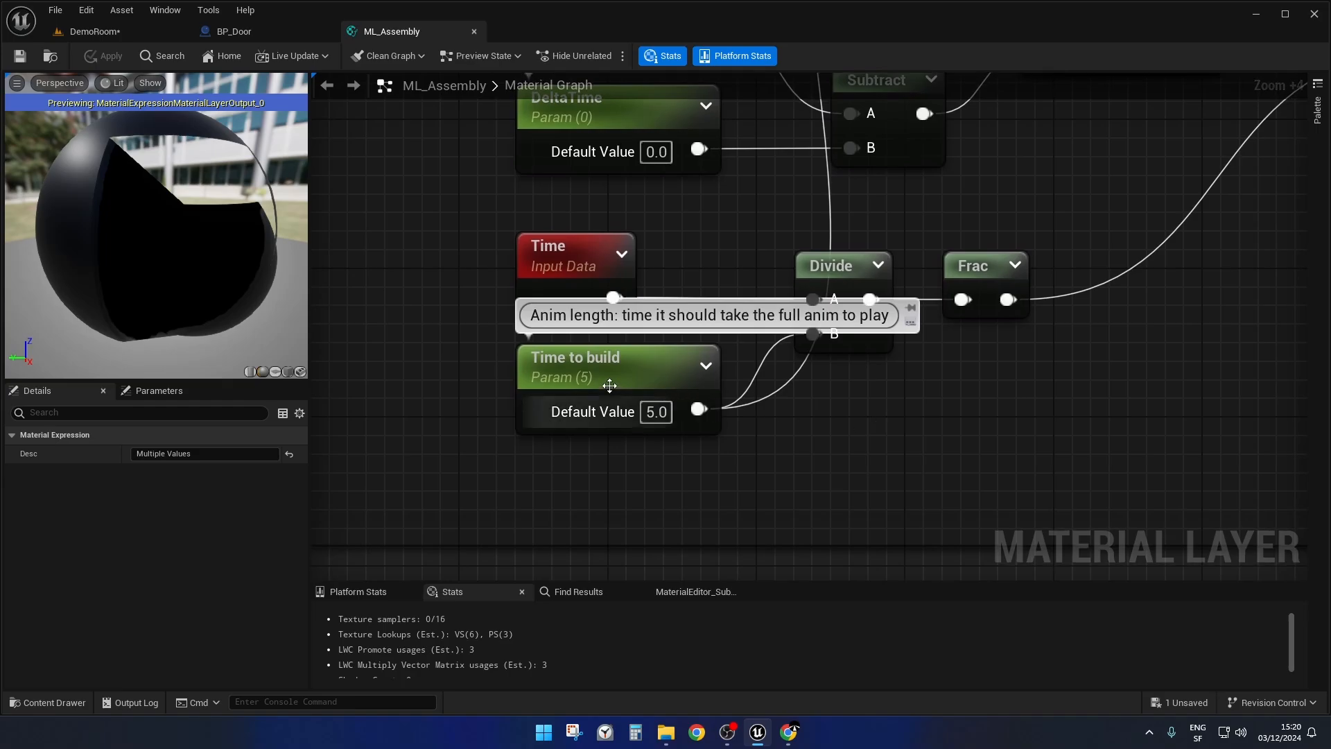
{"action": "scroll", "coordinate": [876, 424], "scroll_direction": "down", "scroll_amount": 4}
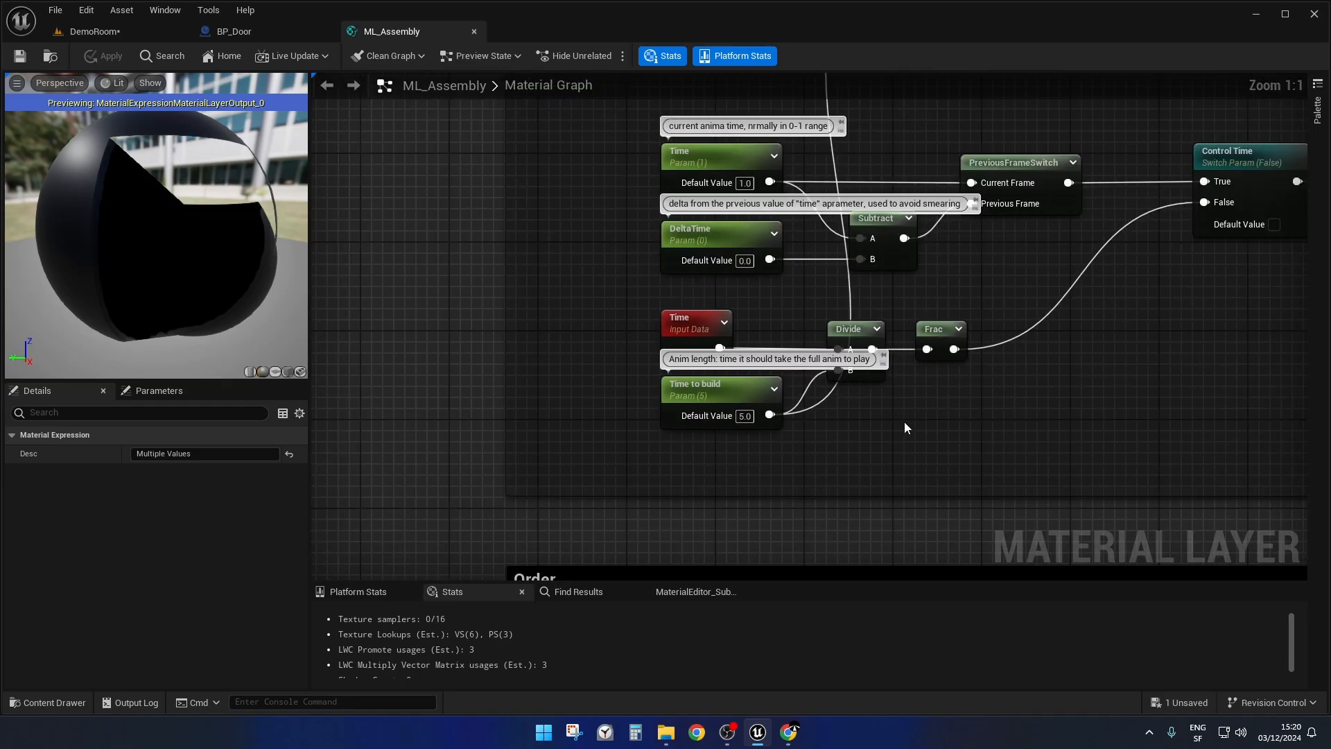
{"action": "right_click_drag", "start_coordinate": [904, 428], "coordinate": [798, 566]}
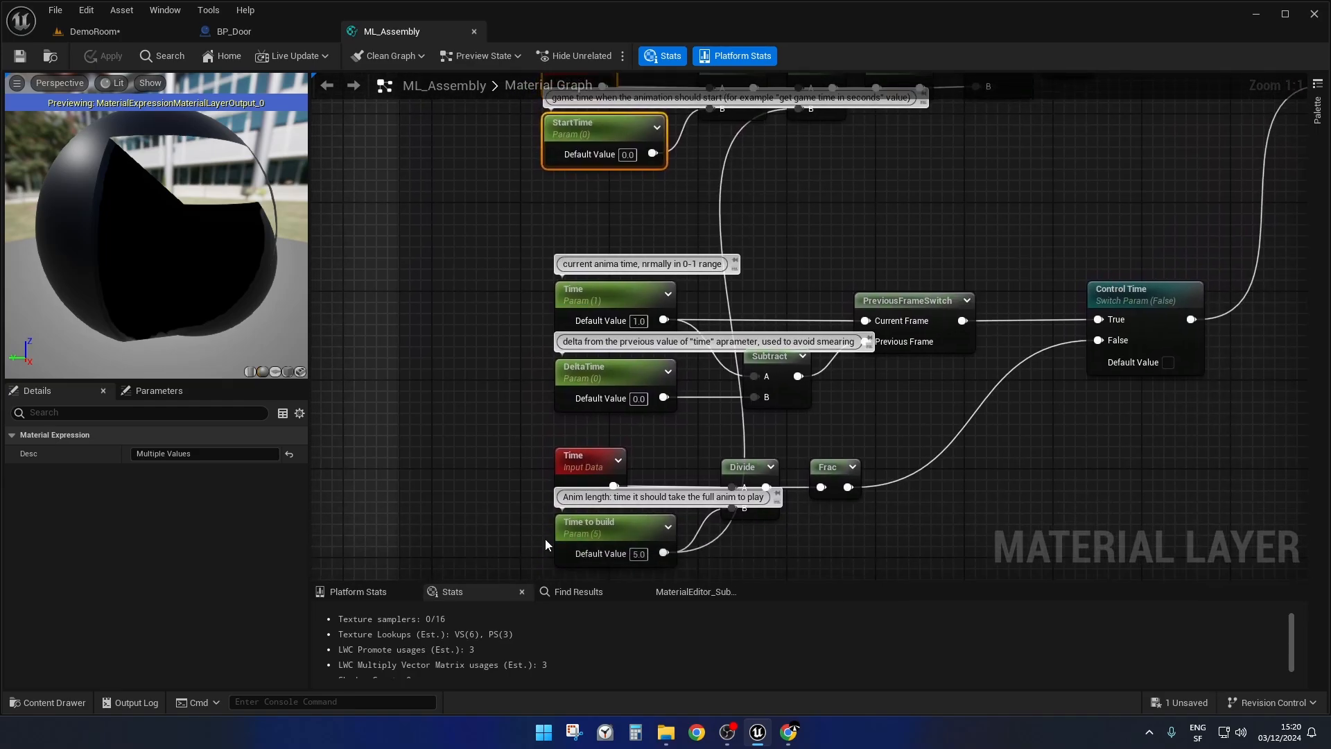
Follow the StartTime and Reverse chain to its end and highlight the "time" named reroute node.
{"action": "right_click_drag", "start_coordinate": [971, 196], "coordinate": [956, 351]}
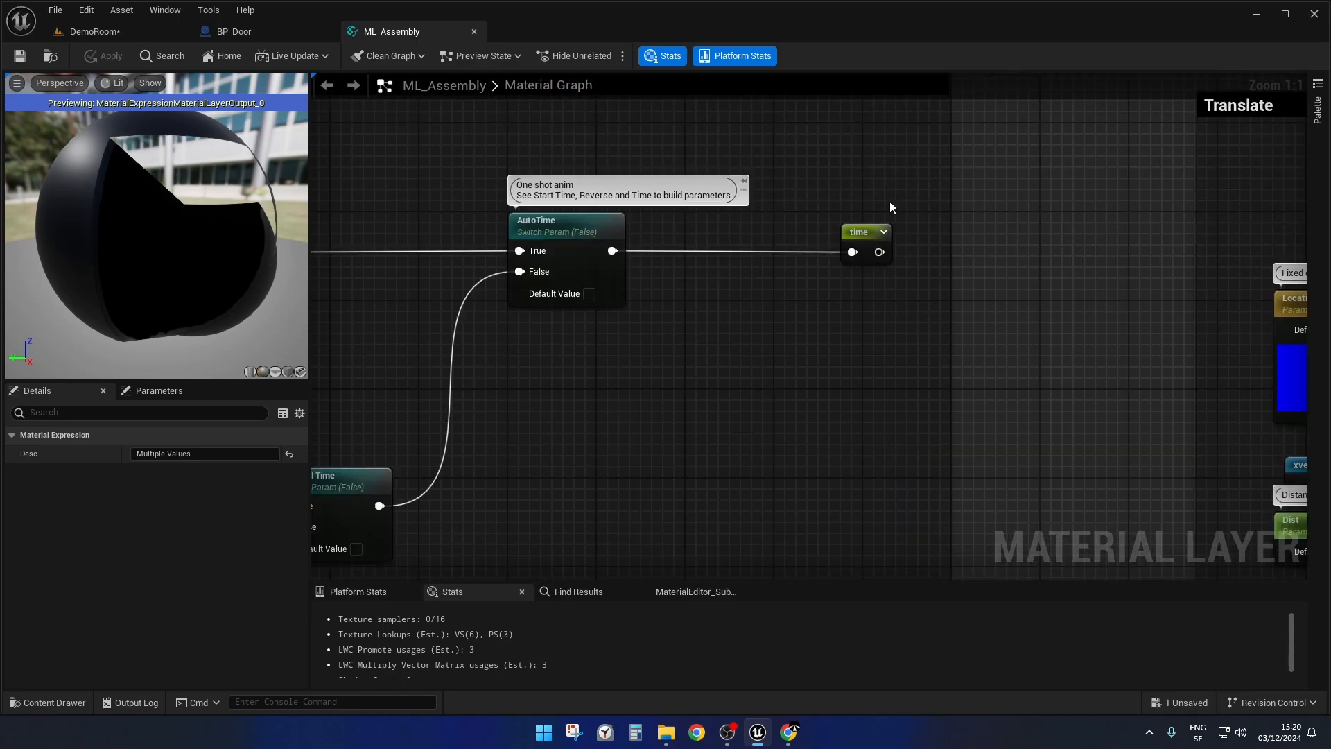
{"action": "scroll", "coordinate": [947, 209], "scroll_direction": "up", "scroll_amount": 5, "text": "ctrl"}
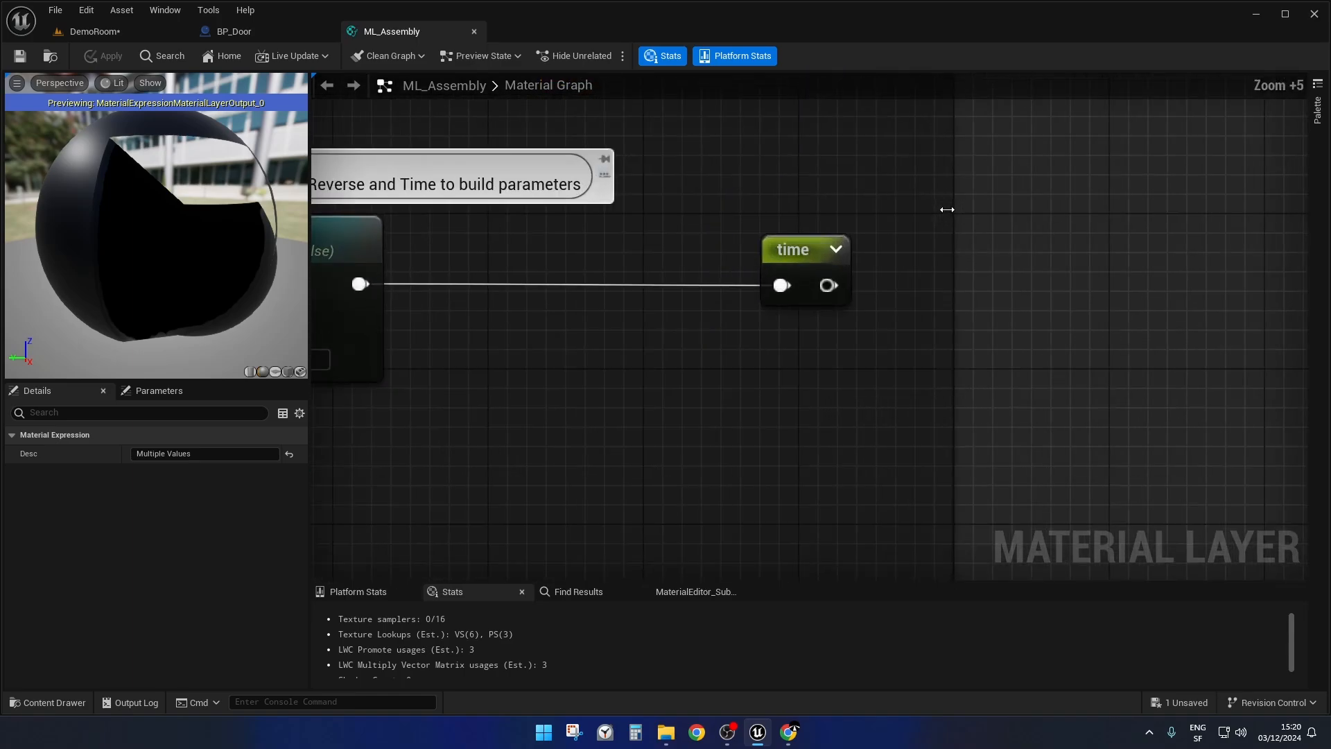
{"action": "left_click_drag", "start_coordinate": [749, 173], "coordinate": [904, 368]}
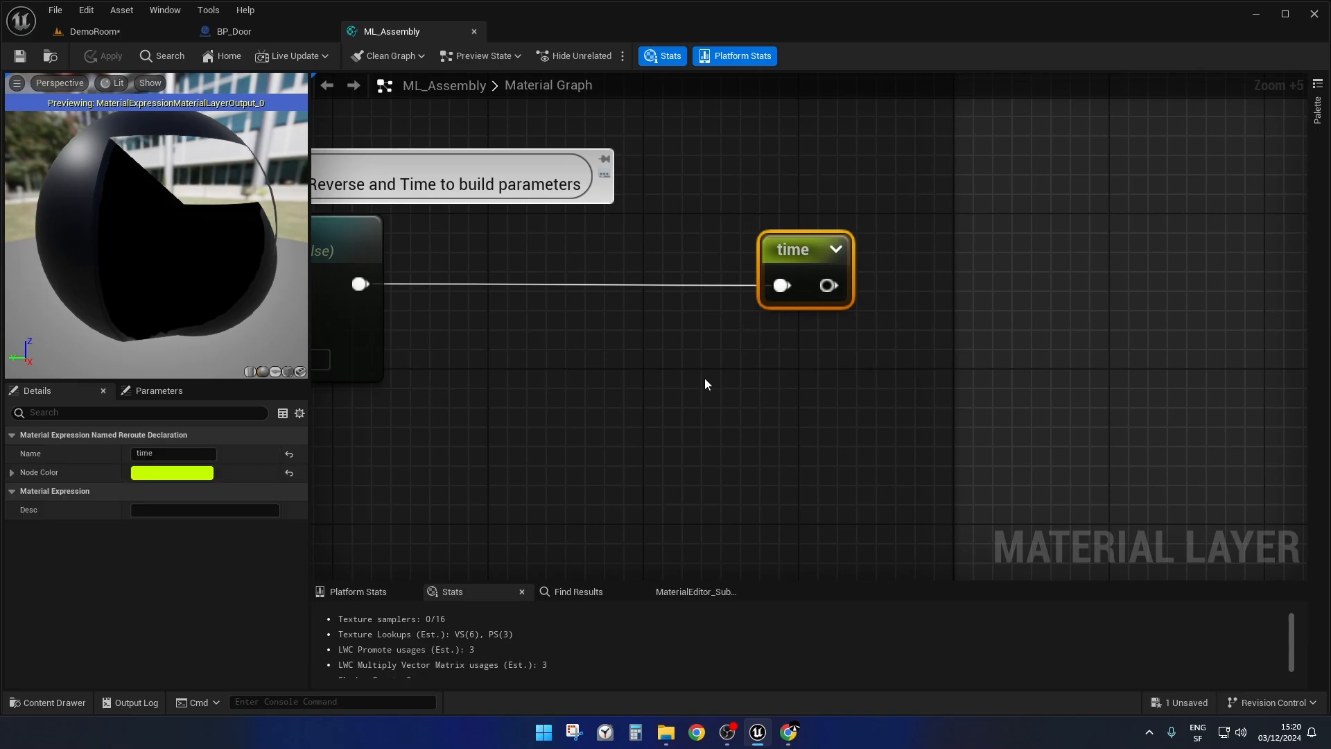
{"action": "scroll", "coordinate": [705, 379], "scroll_direction": "down", "scroll_amount": 4}
{"action": "right_click_drag", "start_coordinate": [543, 439], "coordinate": [1248, 362]}
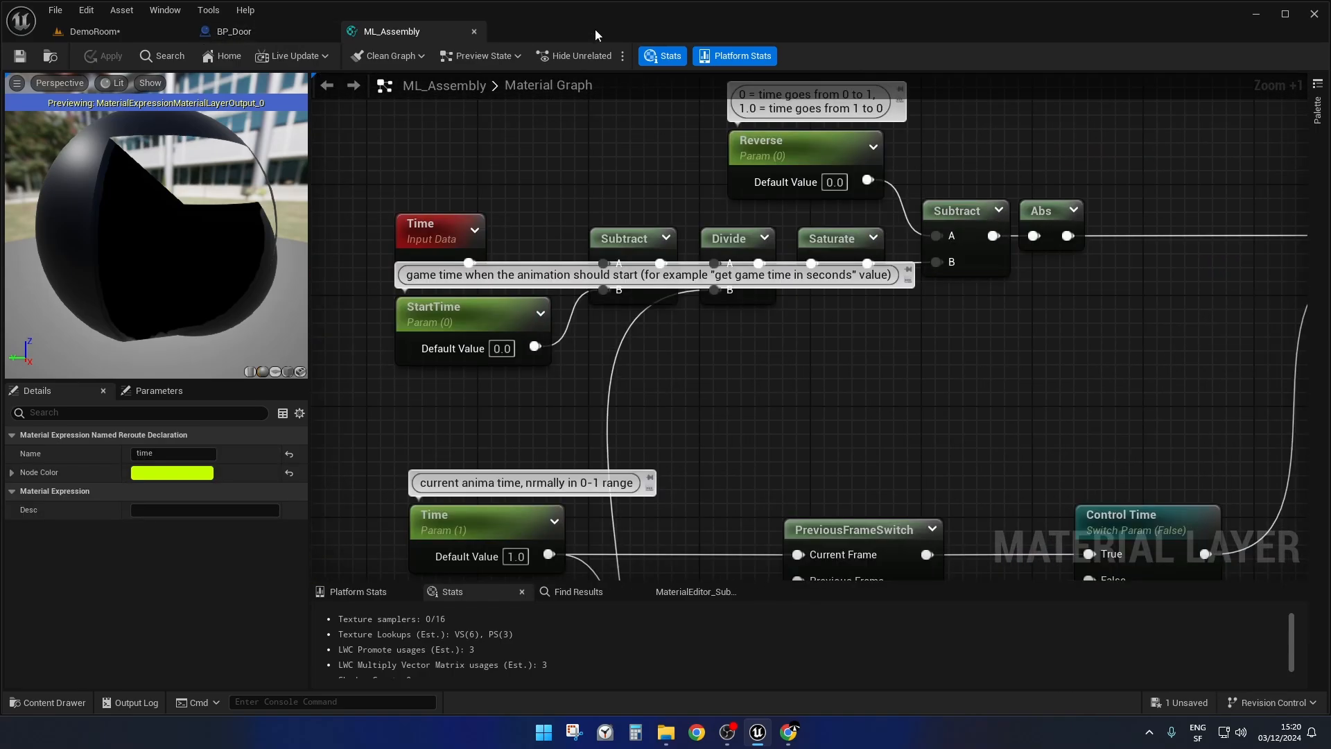
Switch to BP_Door, follow the auto door chain, and highlight the Reverse and StartTime setters in the "Tell the material to start playing the anim" block.
{"action": "left_click", "coordinate": [264, 31]}
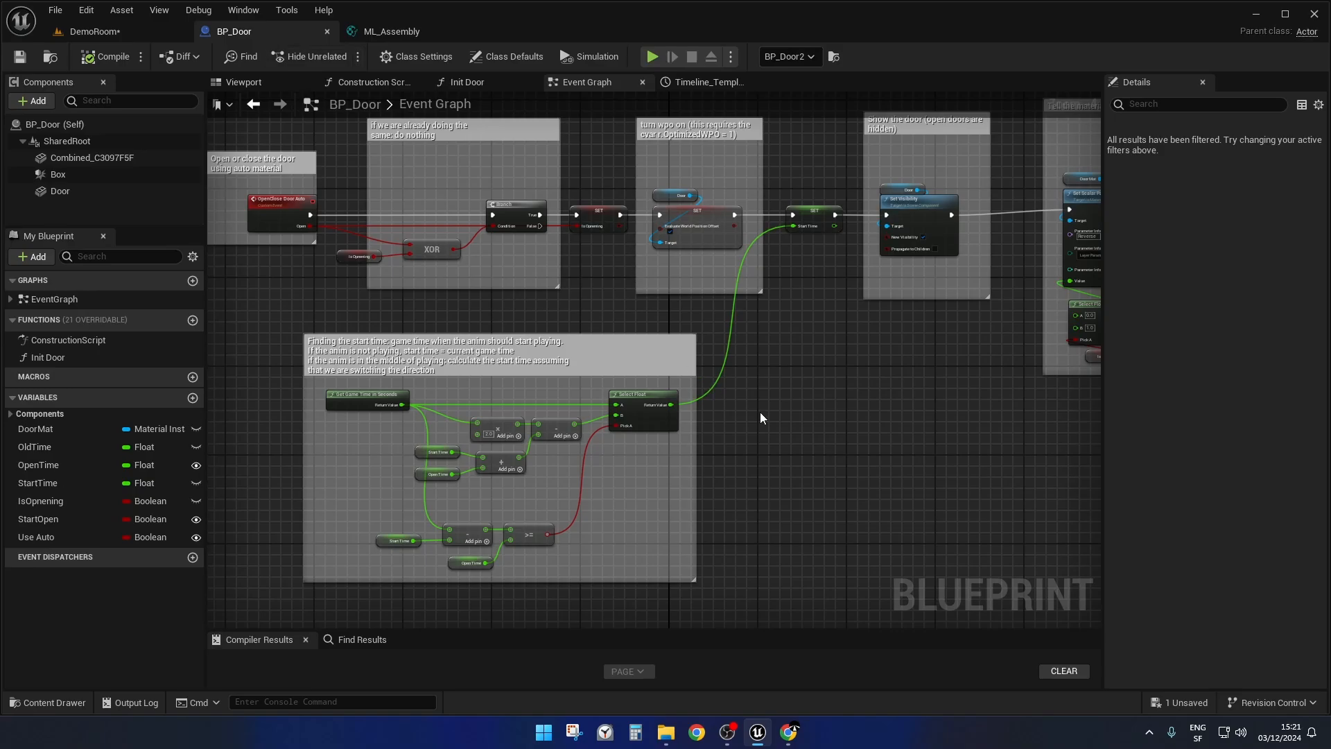
{"action": "right_click_drag", "start_coordinate": [459, 330], "coordinate": [709, 355]}
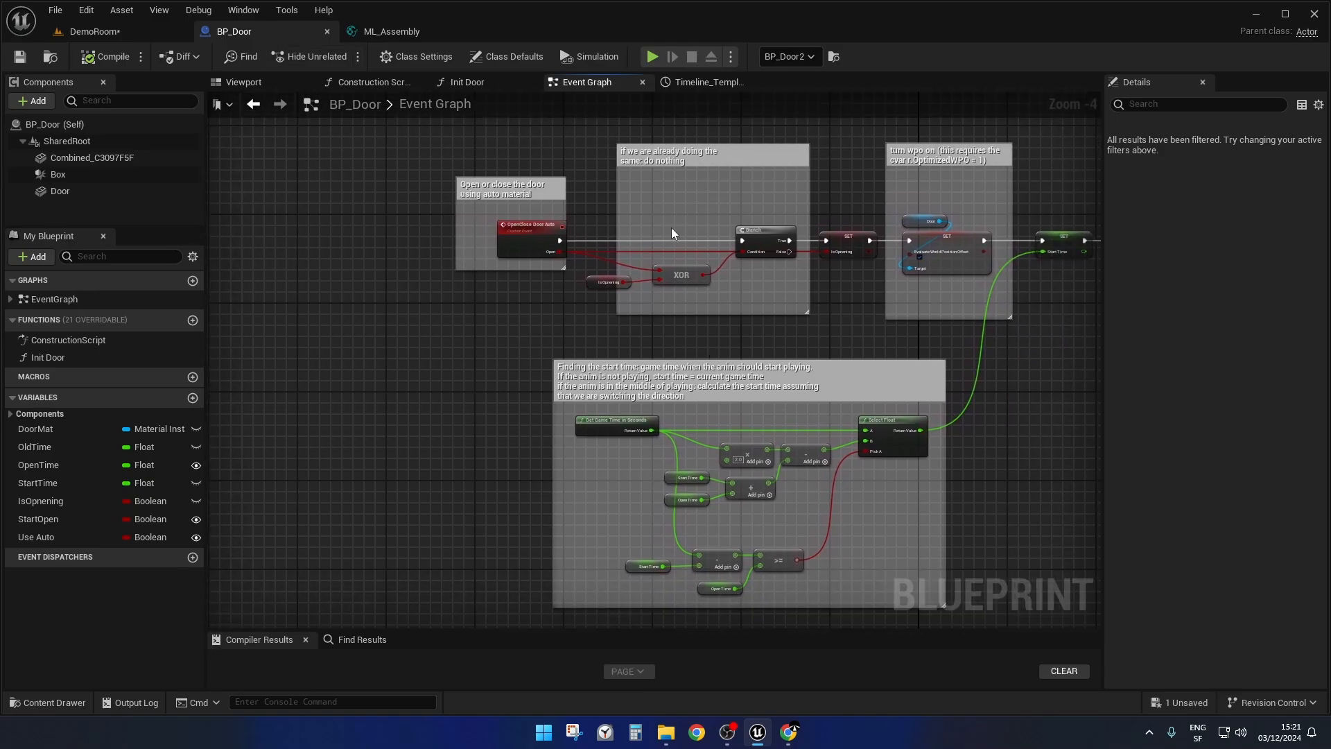
{"action": "scroll", "coordinate": [671, 229], "scroll_direction": "up", "scroll_amount": 4}
{"action": "right_click_drag", "start_coordinate": [525, 384], "coordinate": [754, 434]}
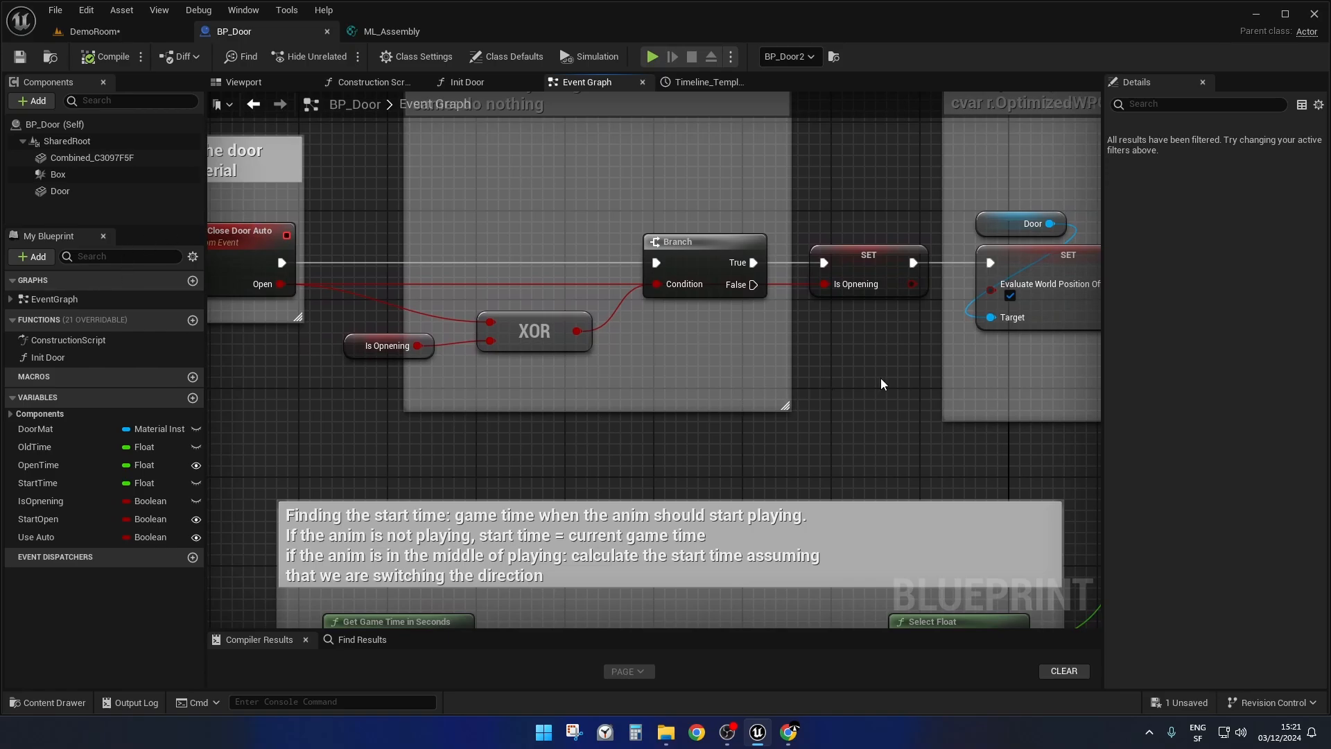
{"action": "right_click_drag", "start_coordinate": [914, 377], "coordinate": [404, 329]}
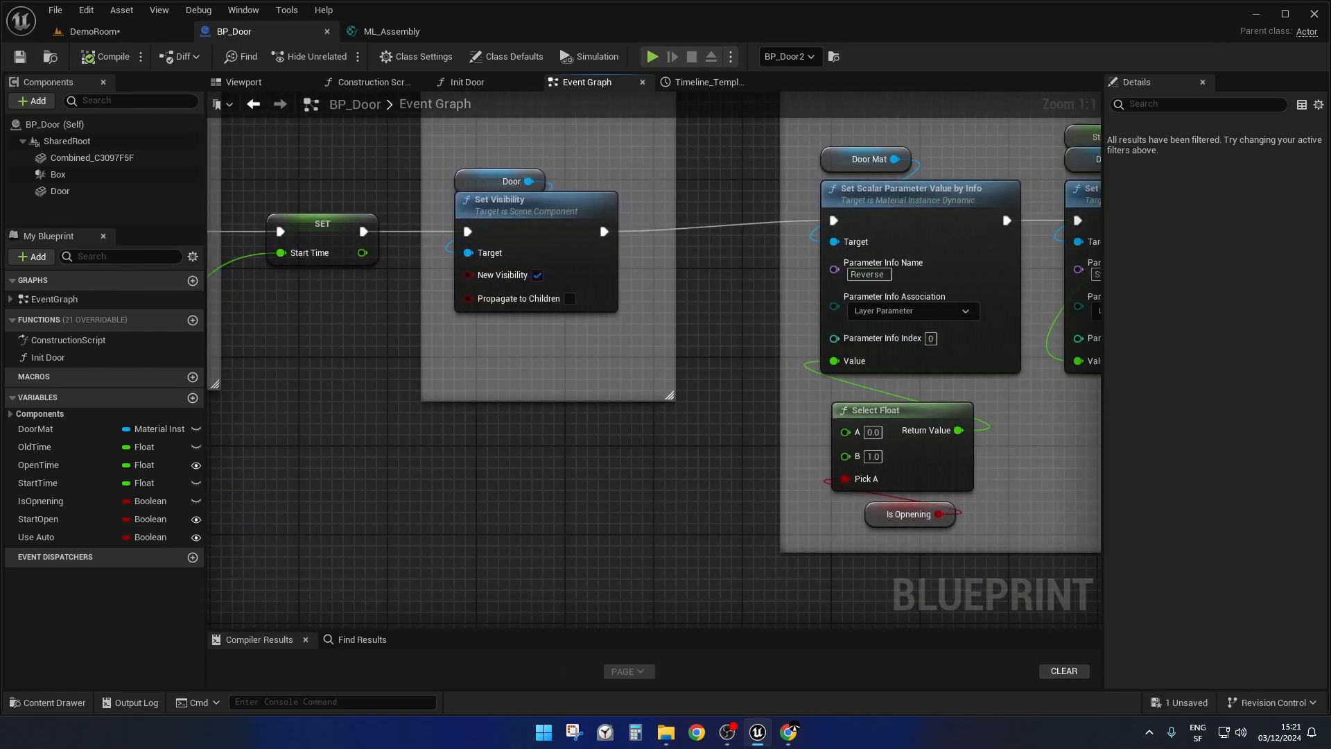
{"action": "right_click_drag", "start_coordinate": [889, 130], "coordinate": [527, 156]}
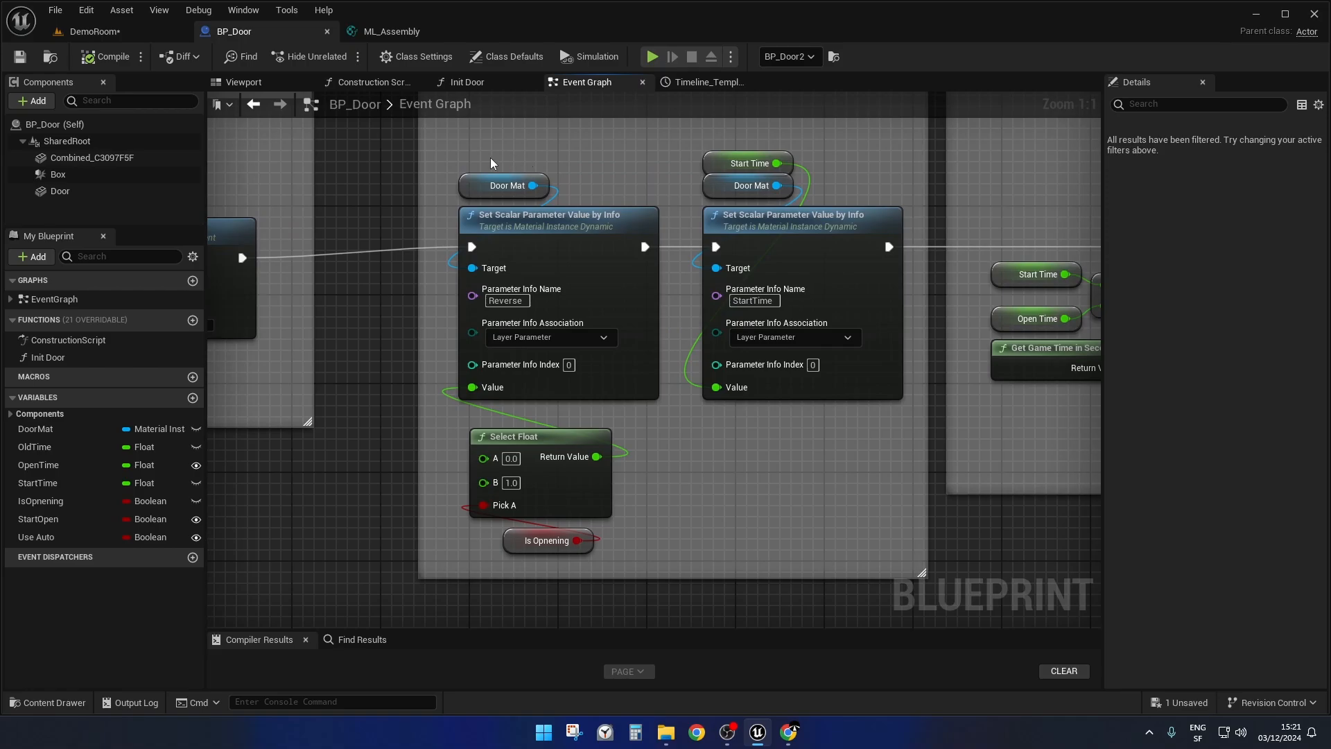
{"action": "left_click_drag", "start_coordinate": [484, 140], "coordinate": [842, 403]}
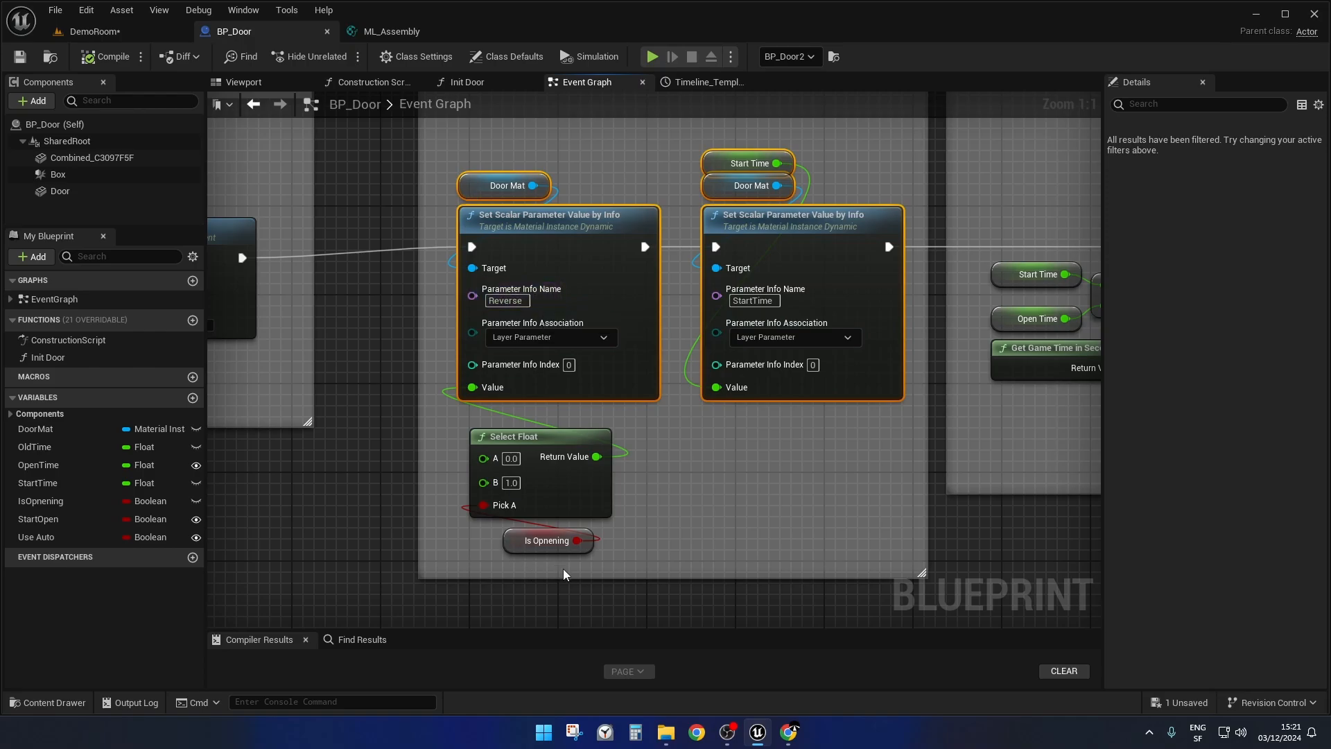
Highlight the Select Float and Is Opnening nodes feeding Reverse, then the Start Time and Door Mat getters of the StartTime setter.
{"action": "left_click_drag", "start_coordinate": [573, 563], "coordinate": [503, 416]}
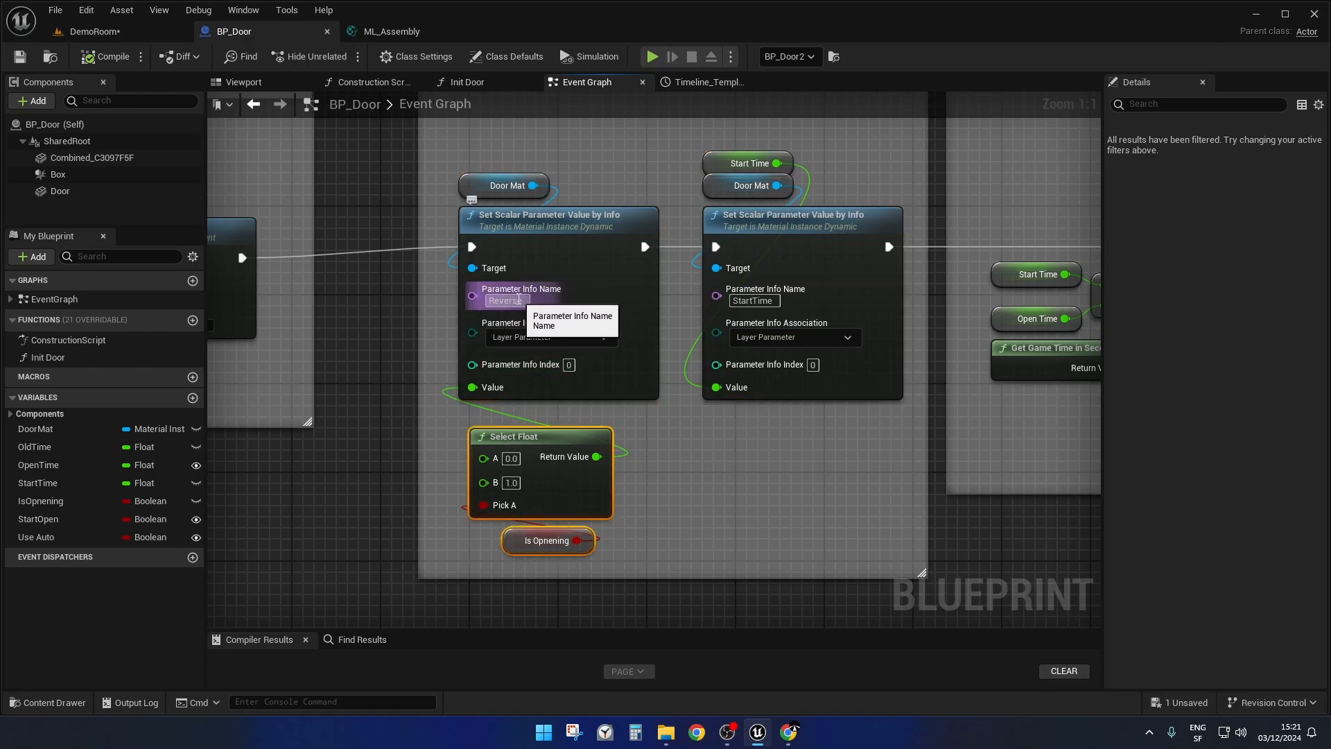
{"action": "right_click_drag", "start_coordinate": [829, 485], "coordinate": [688, 466]}
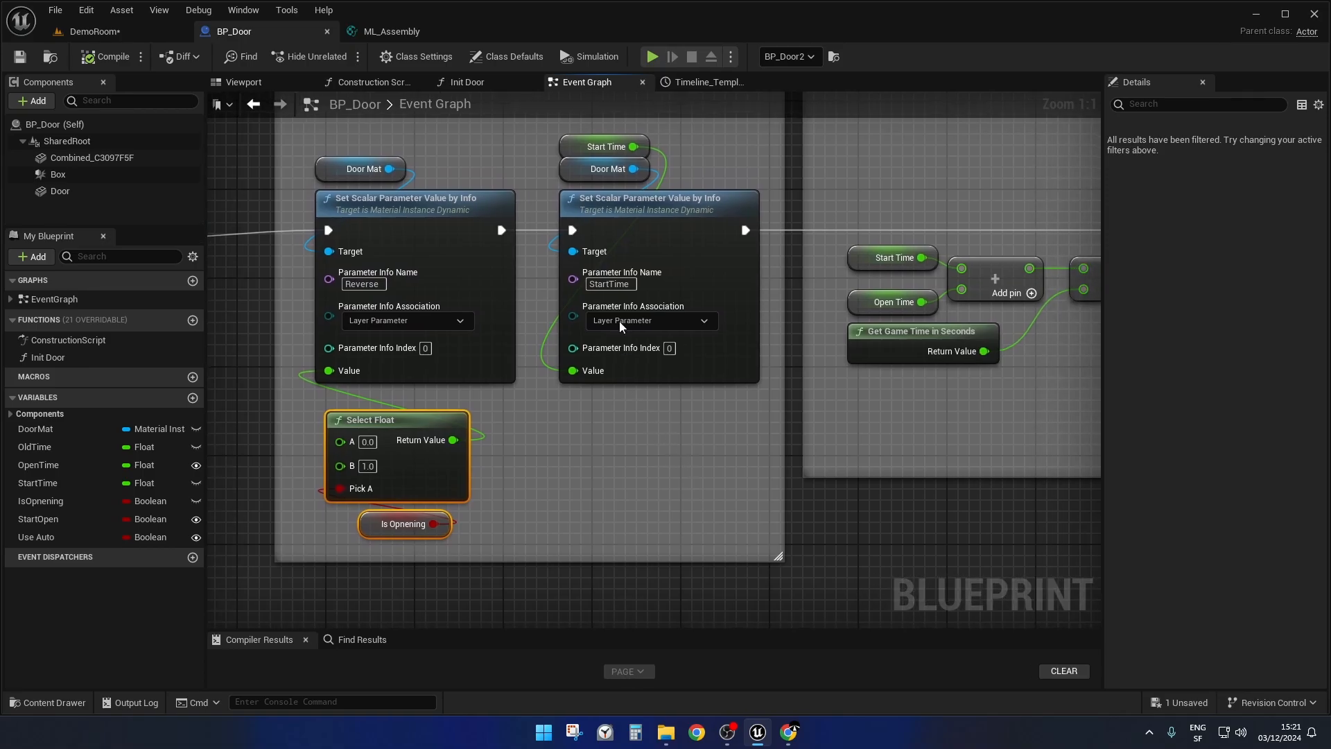
{"action": "left_click_drag", "start_coordinate": [545, 141], "coordinate": [642, 175]}
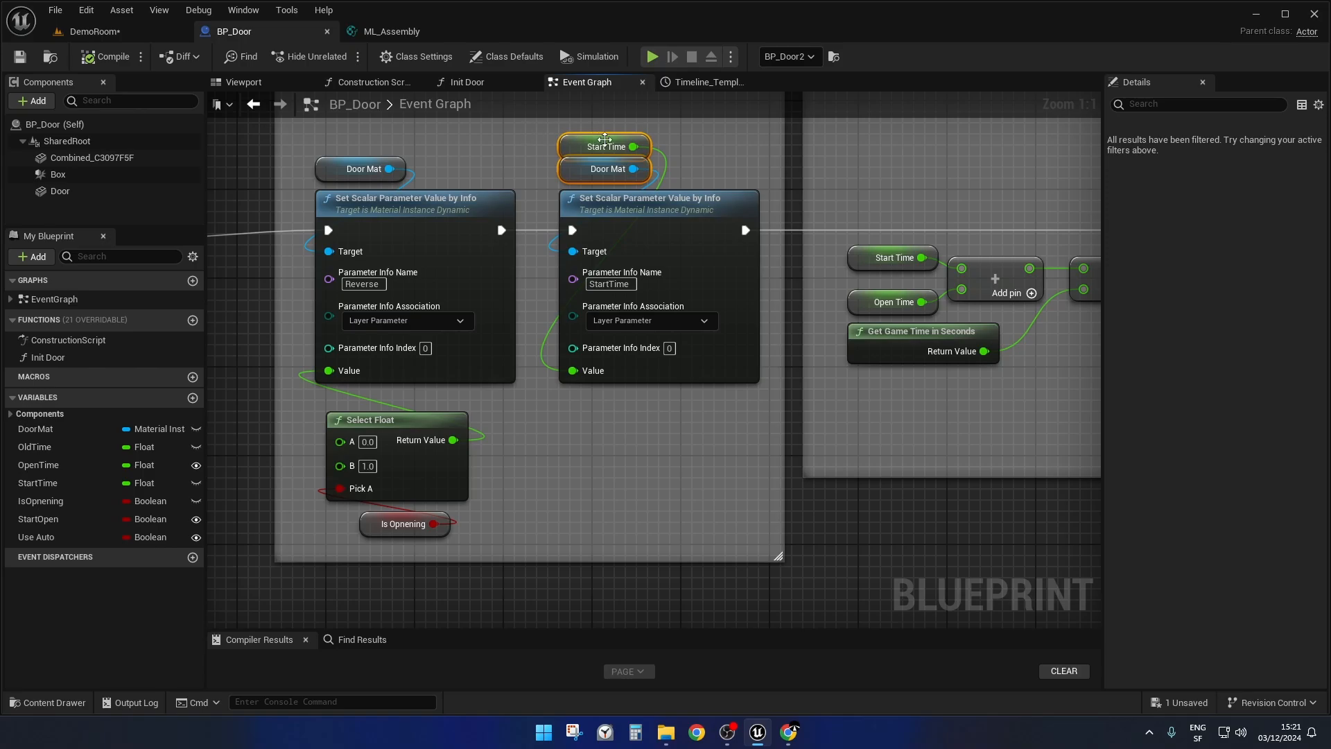
Highlight the whole "Finding the start time" block, then its Get Game Time in Seconds node alone.
{"action": "scroll", "coordinate": [729, 473], "scroll_direction": "down", "scroll_amount": 2}
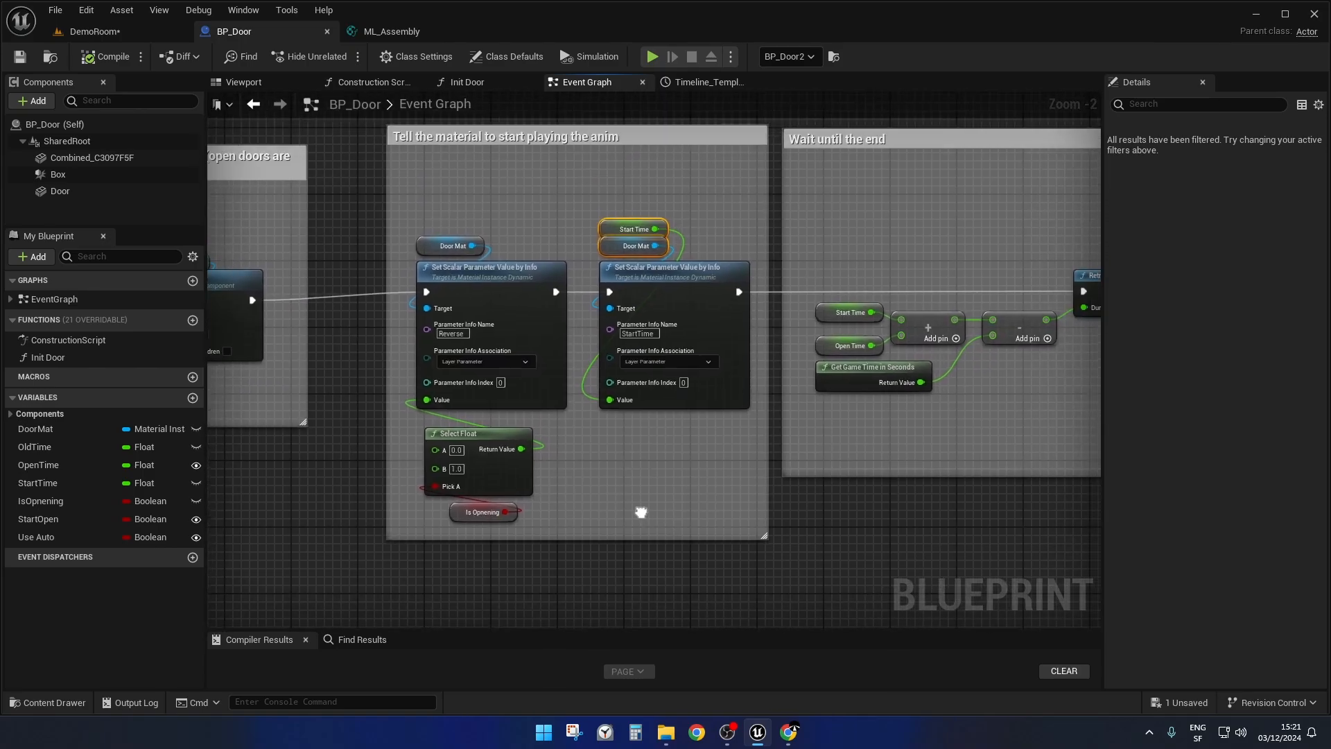
{"action": "right_click_drag", "start_coordinate": [606, 505], "coordinate": [1100, 209]}
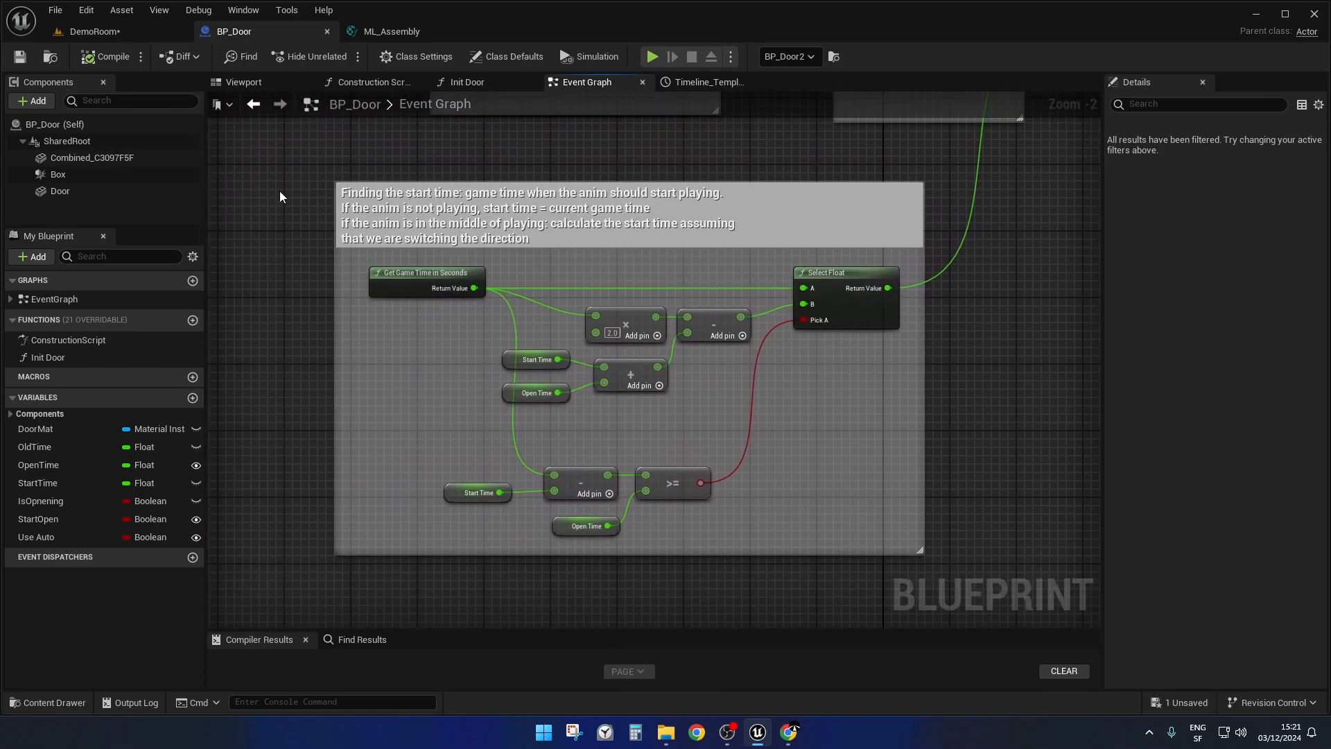
{"action": "left_click_drag", "start_coordinate": [267, 186], "coordinate": [983, 569]}
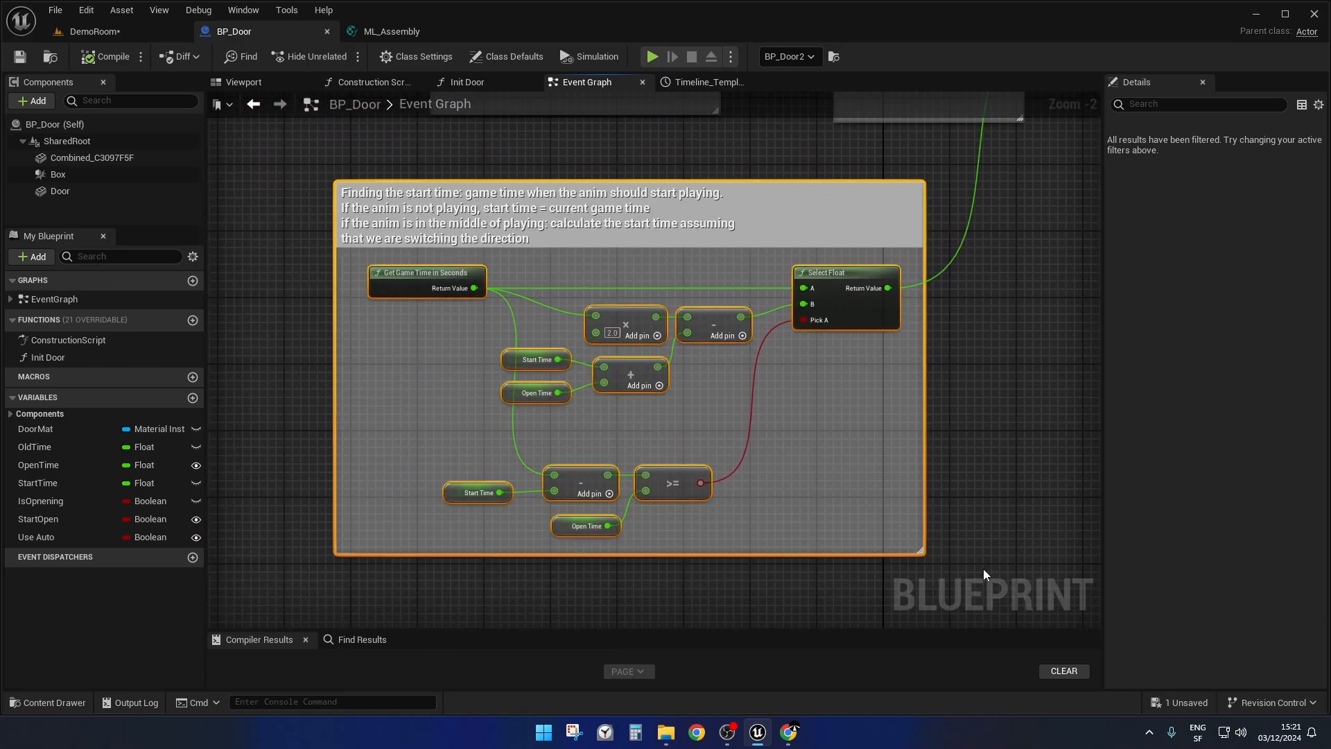
{"action": "scroll", "coordinate": [626, 424], "scroll_direction": "up", "scroll_amount": 2}
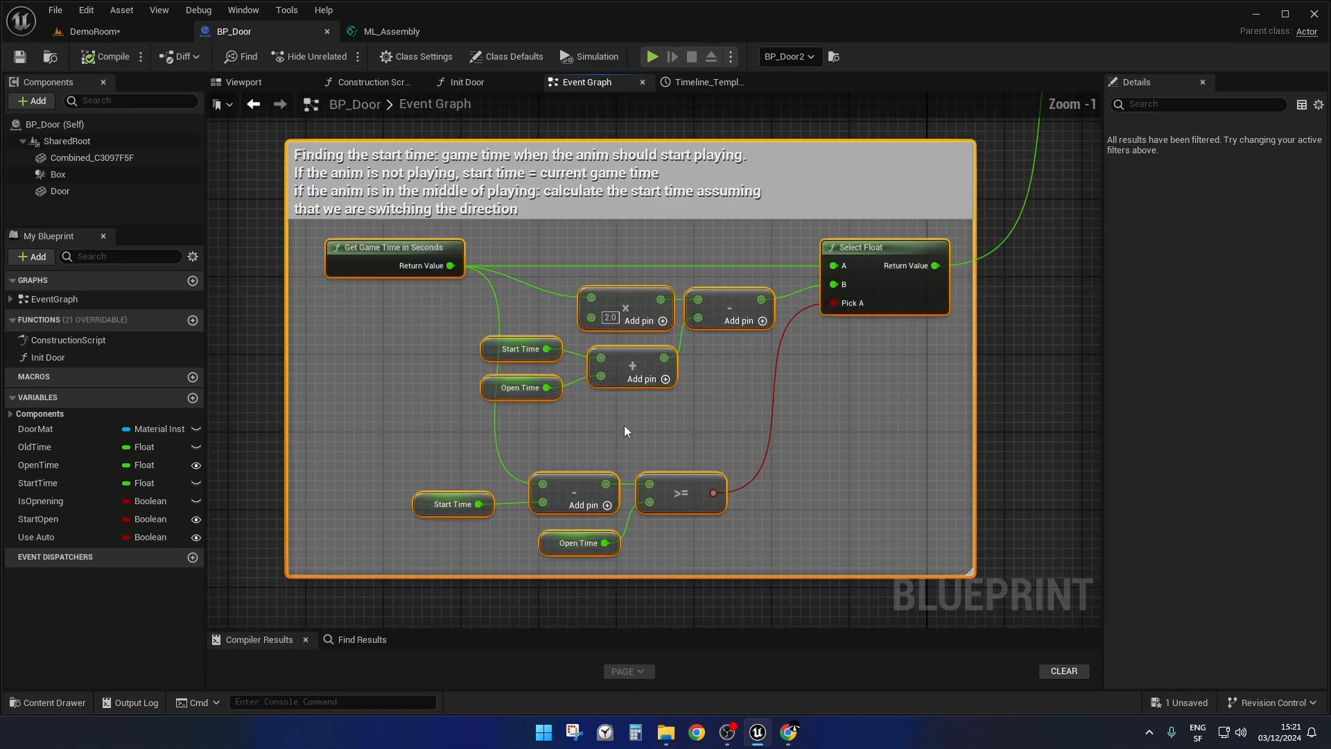
{"action": "right_click_drag", "start_coordinate": [621, 419], "coordinate": [597, 460]}
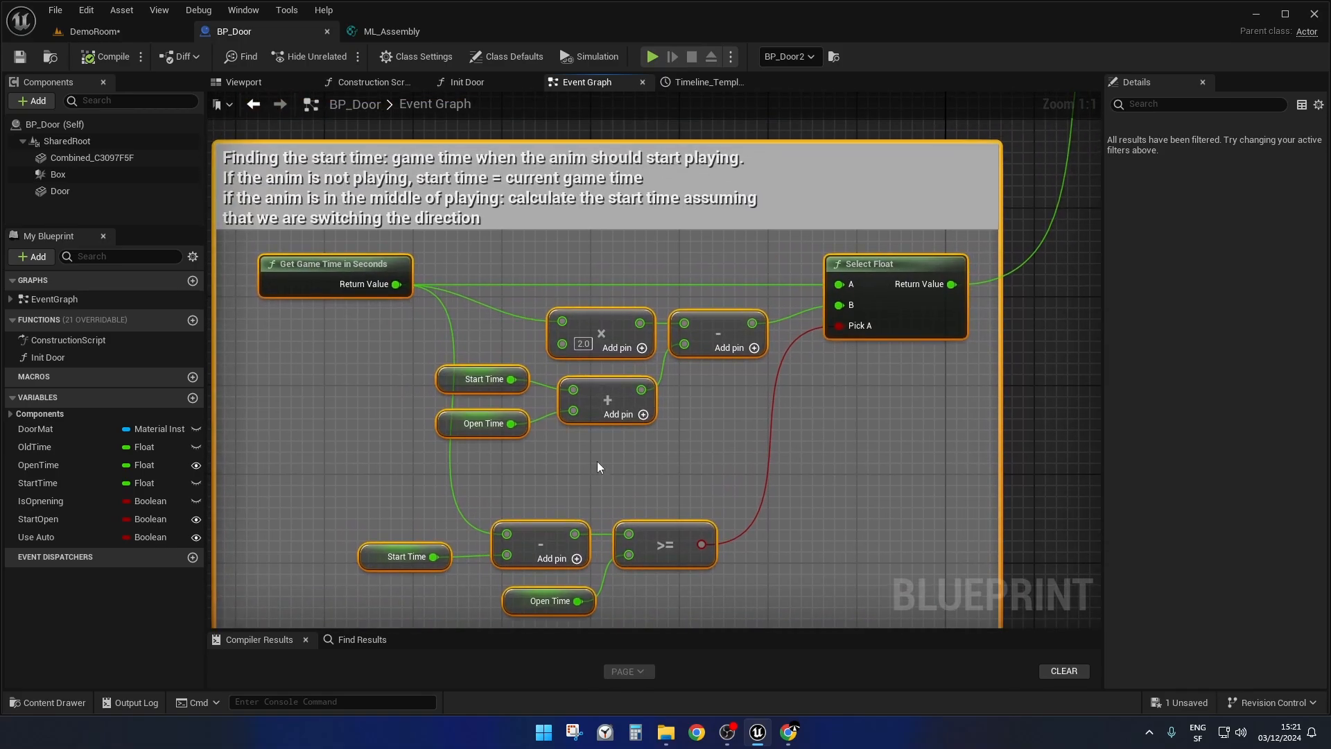
{"action": "left_click", "coordinate": [244, 243]}
{"action": "left_click_drag", "start_coordinate": [244, 244], "coordinate": [429, 307]}
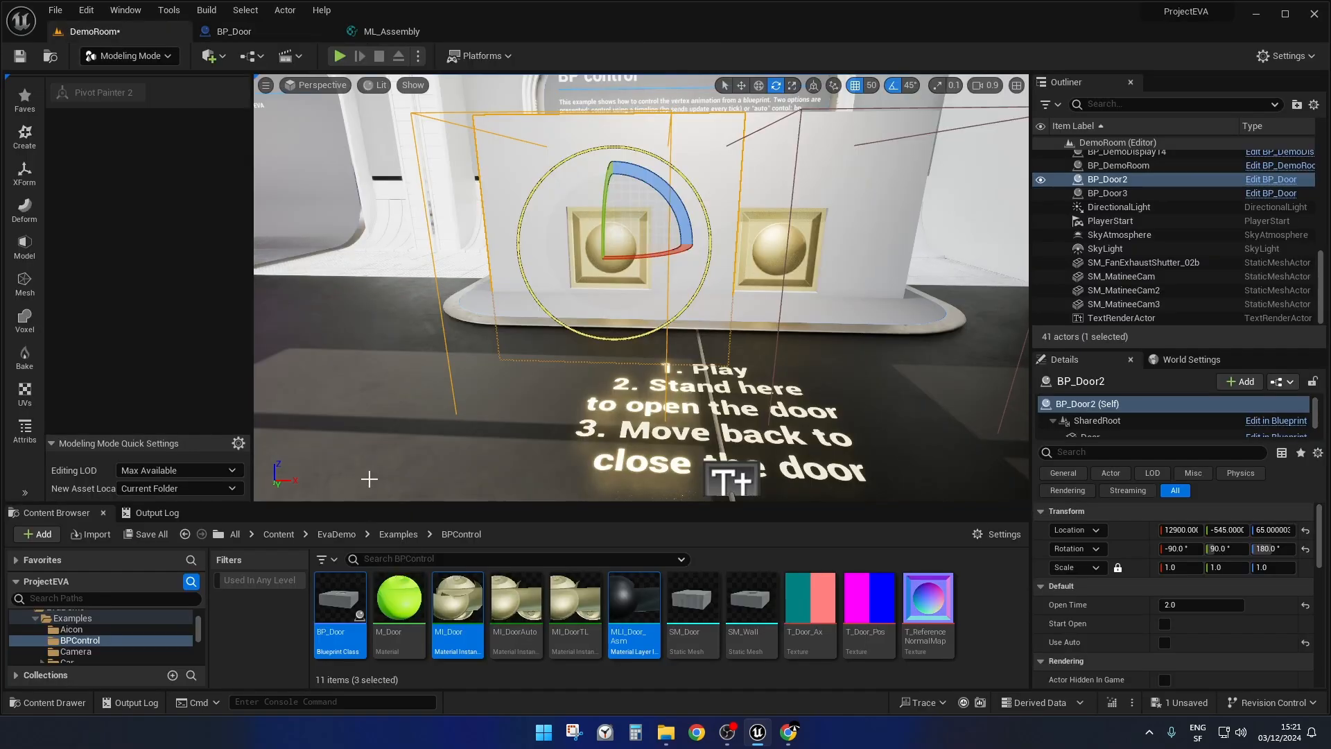
Play the DemoRoom level from the BP control display and move toward and away from the doors repeatedly to open and close them.
{"action": "right_click", "coordinate": [374, 478]}
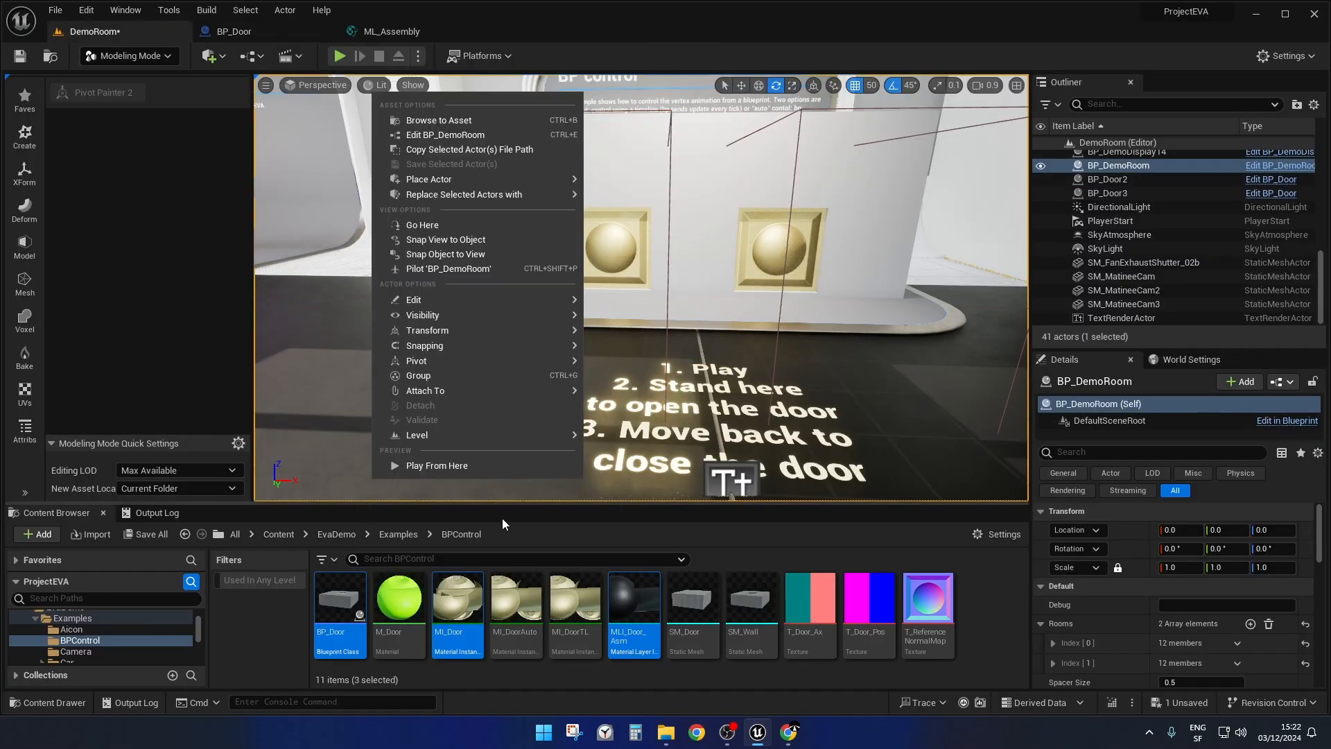
{"action": "left_click", "coordinate": [441, 464]}
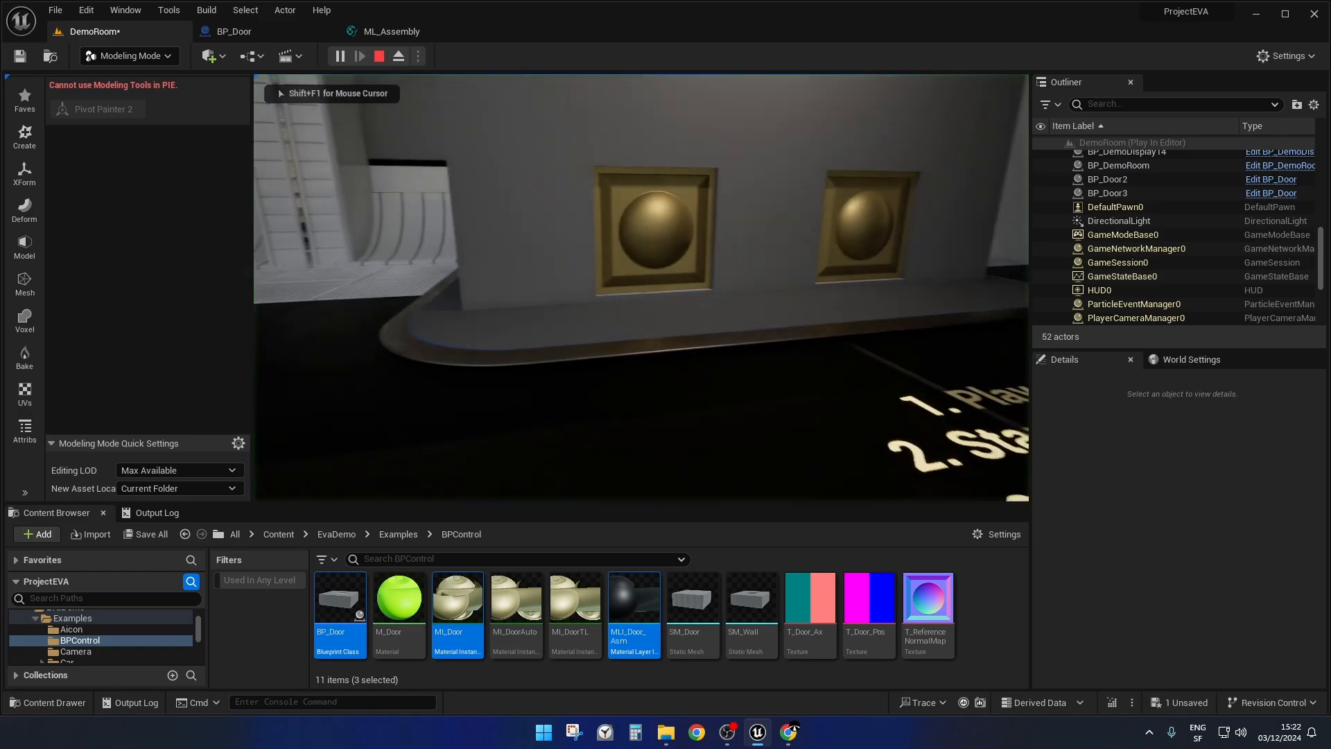
{"action": "key", "text": "w"}
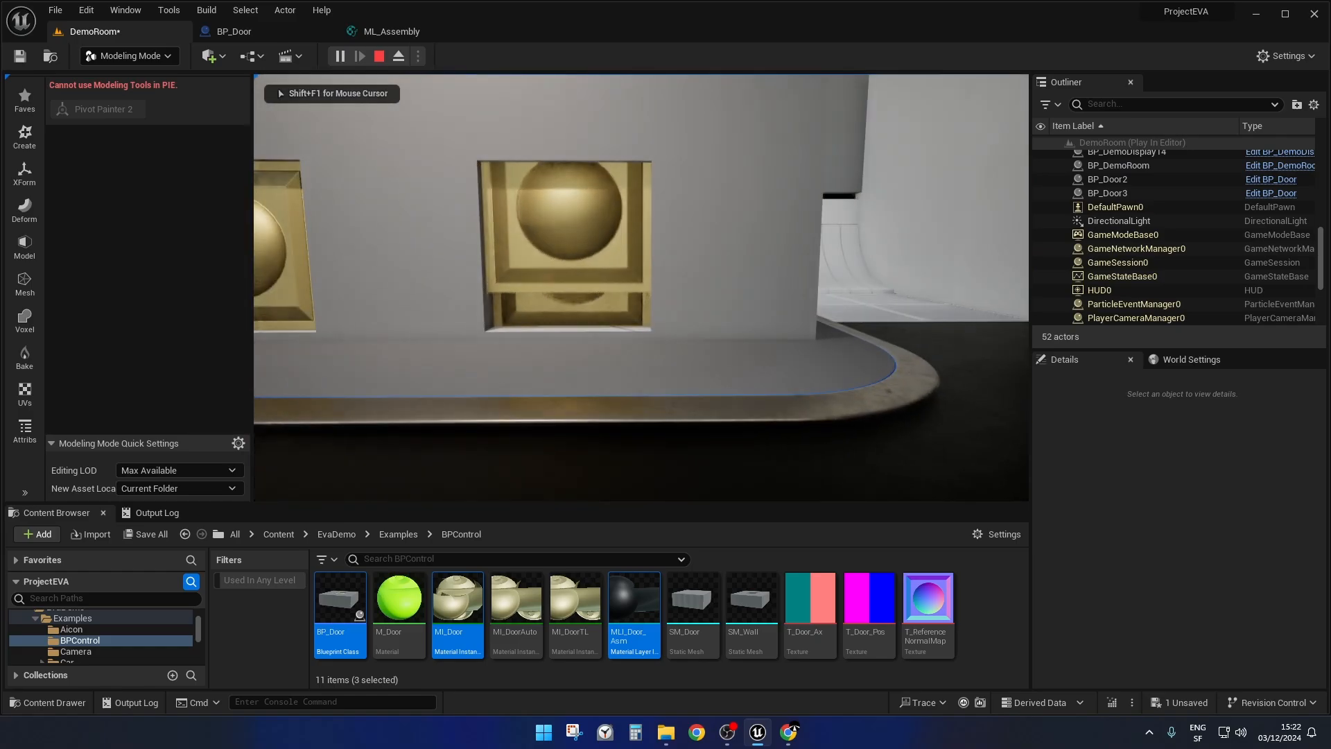
{"action": "key", "text": "s"}
{"action": "key", "text": "w"}
{"action": "key", "text": "s"}
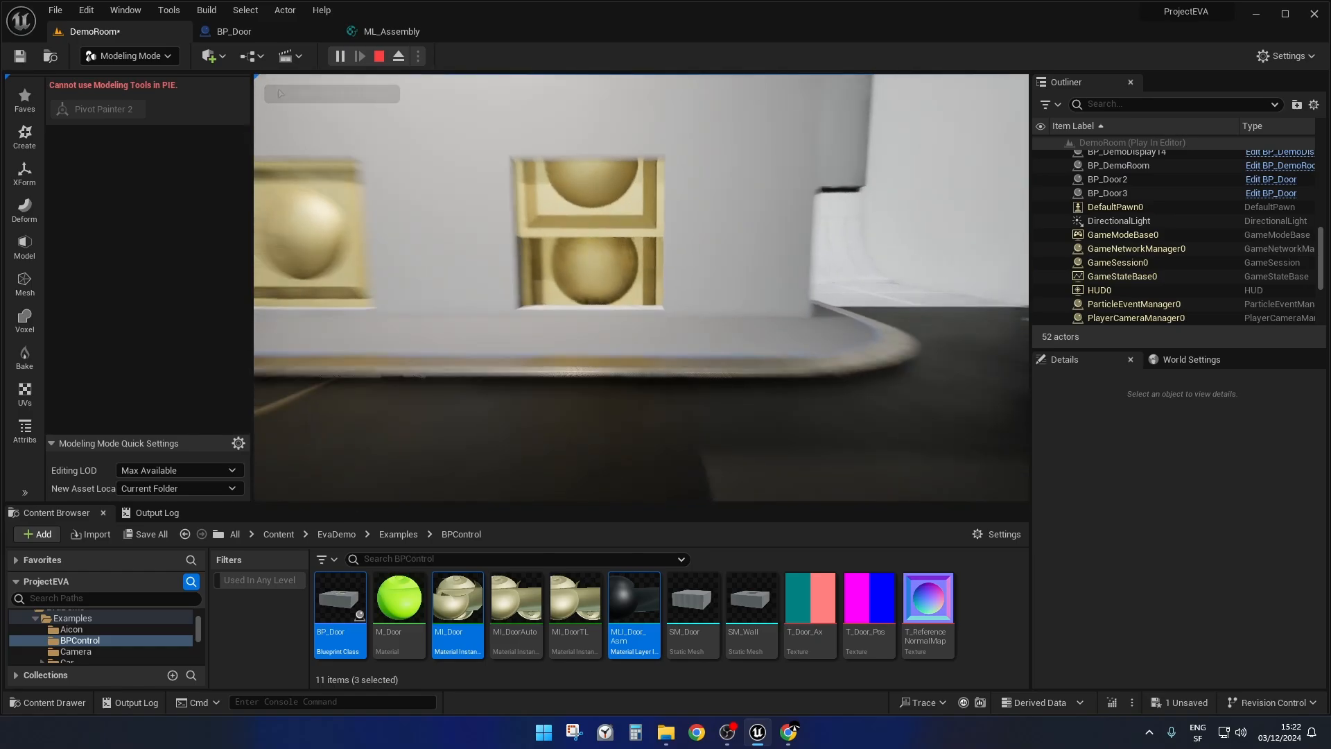
{"action": "key", "text": "w"}
{"action": "key", "text": "s"}
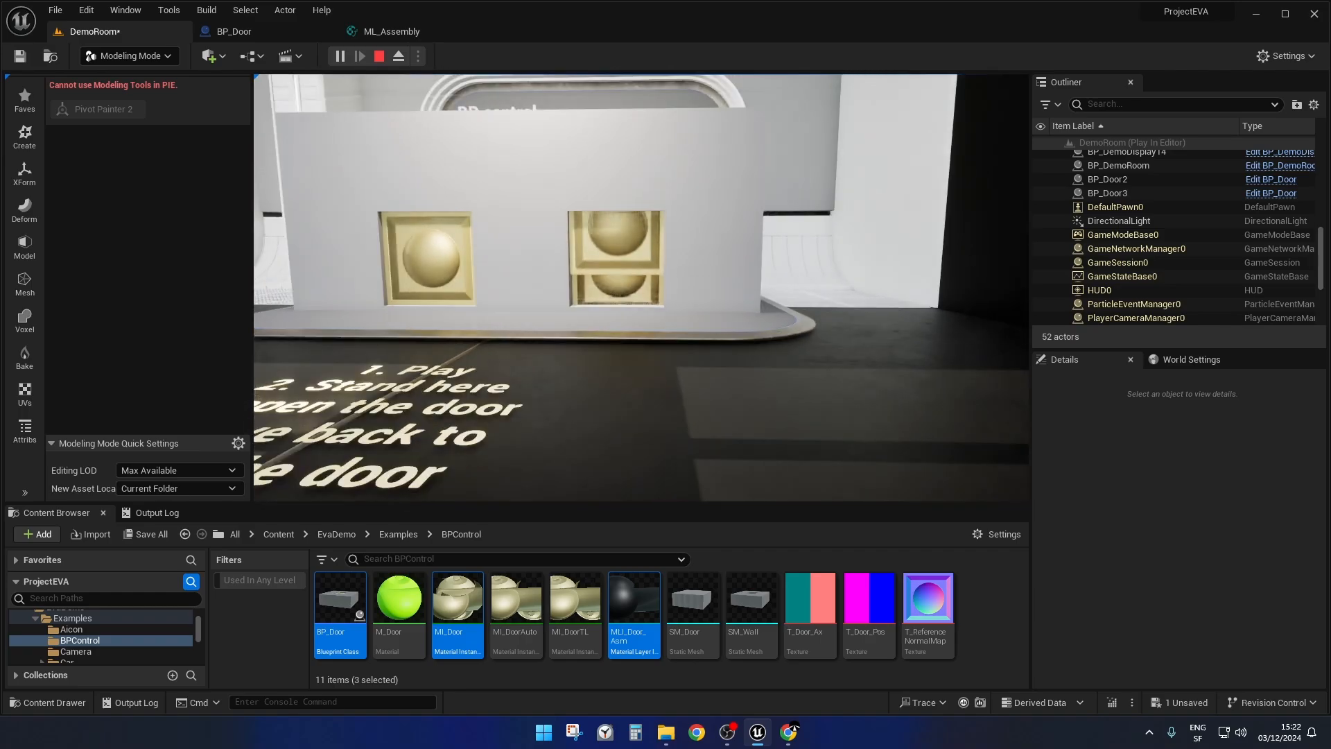
Move toward and away from the BP control doors again to test them, and stop the play session.
{"action": "key", "text": "w"}
{"action": "key", "text": "s"}
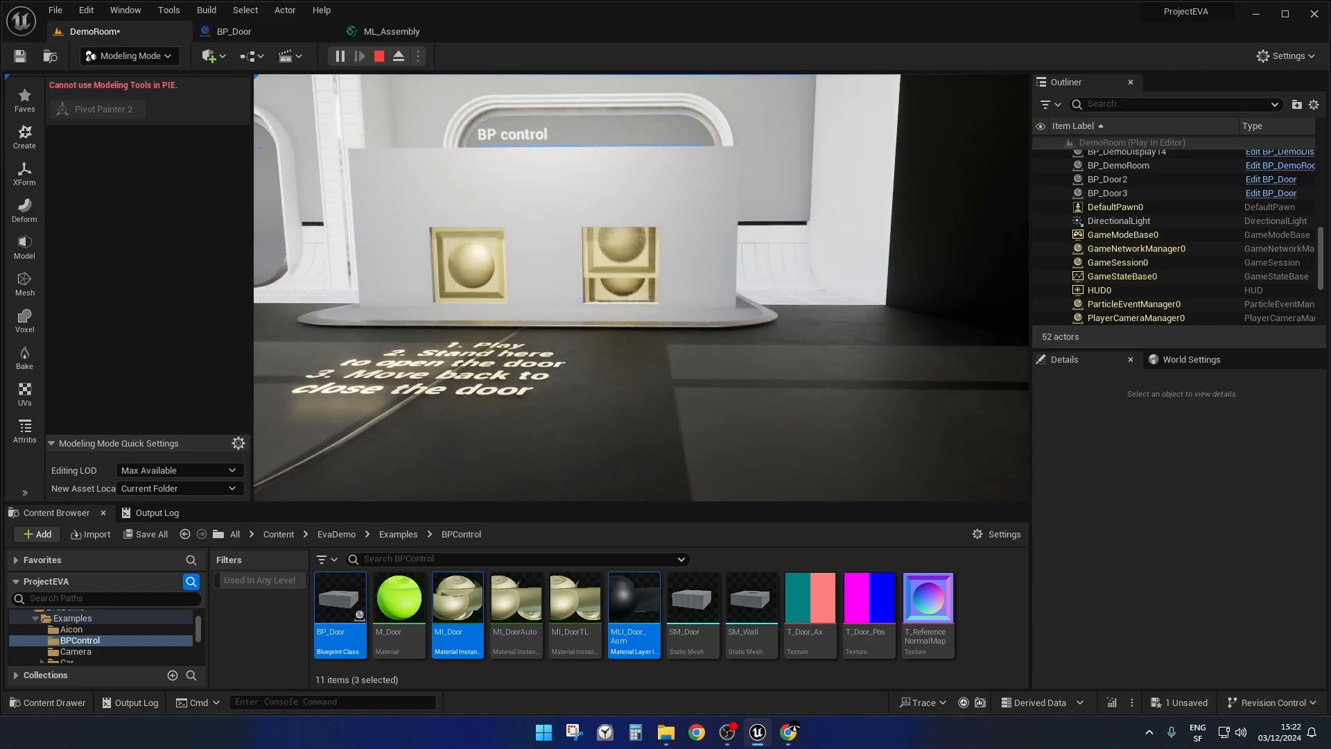
{"action": "key", "text": "w"}
{"action": "key", "text": "s"}
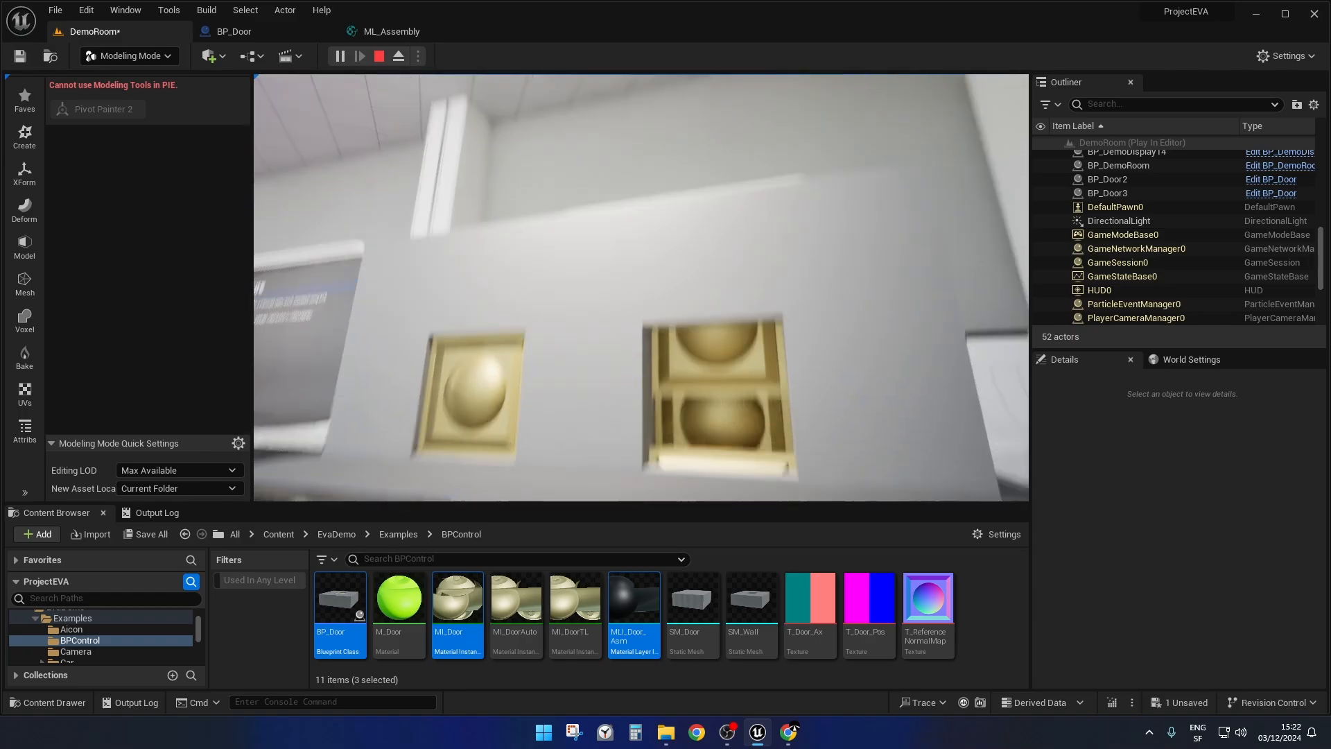
{"action": "key", "text": "Escape"}
Switch to BP_Door and highlight the Start Time, Open Time and math nodes feeding input B of Select Float.
{"action": "left_click", "coordinate": [260, 30]}
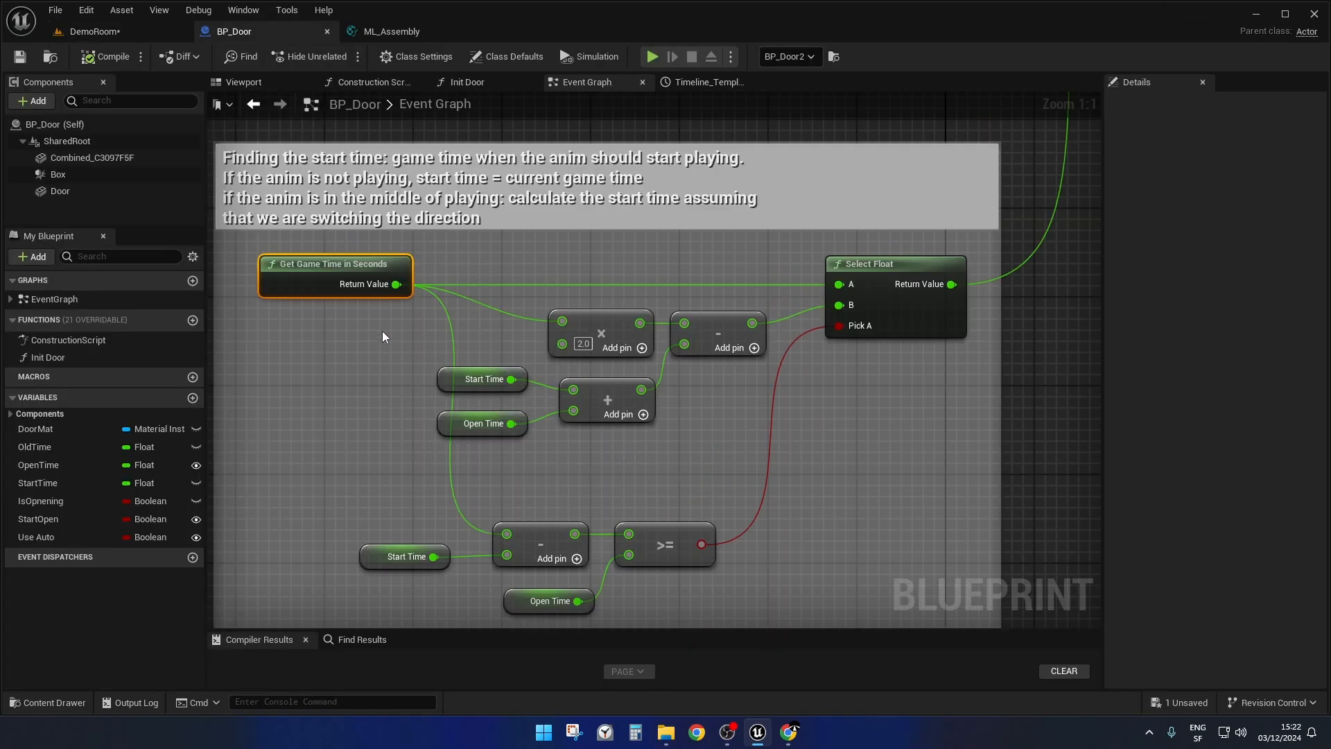
{"action": "left_click_drag", "start_coordinate": [418, 314], "coordinate": [747, 445]}
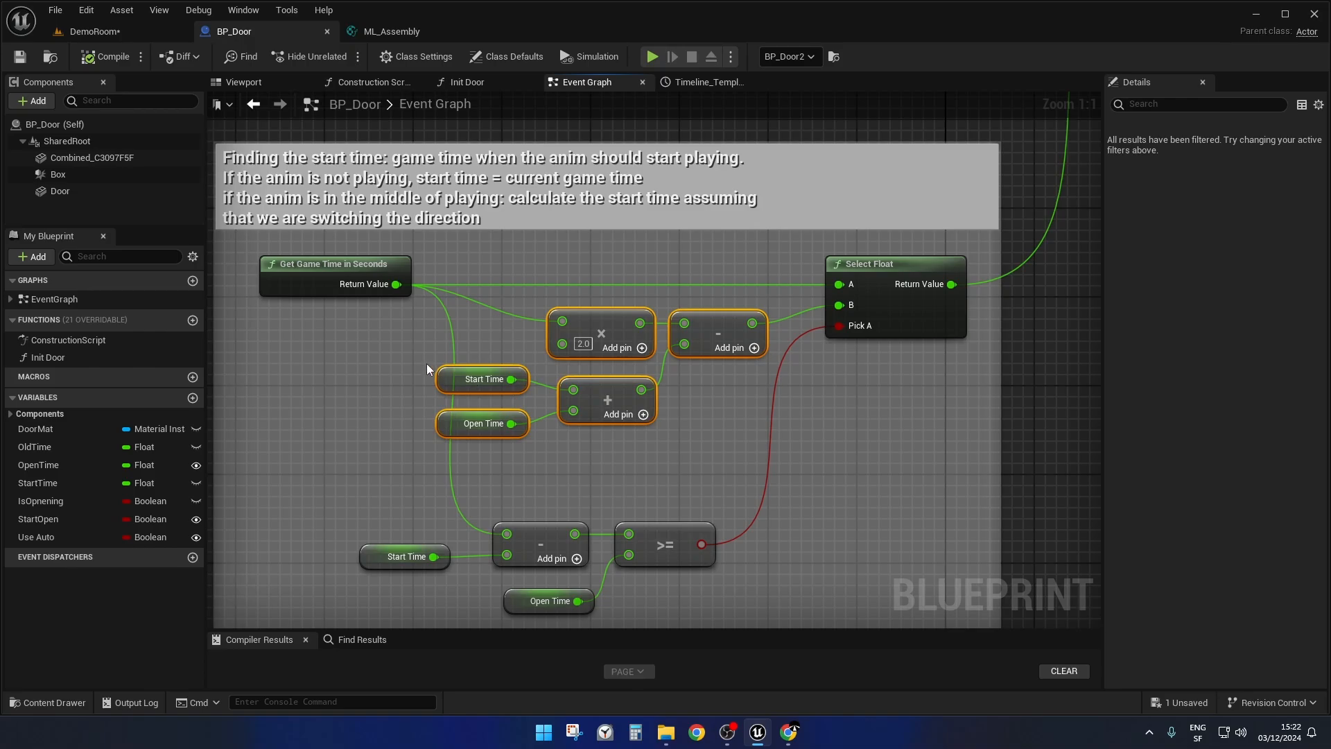
Highlight the Is Opnening, XOR and Branch nodes of the "do nothing" check after OpenClose Door Auto, then XOR alone.
{"action": "scroll", "coordinate": [426, 363], "scroll_direction": "down", "scroll_amount": 1}
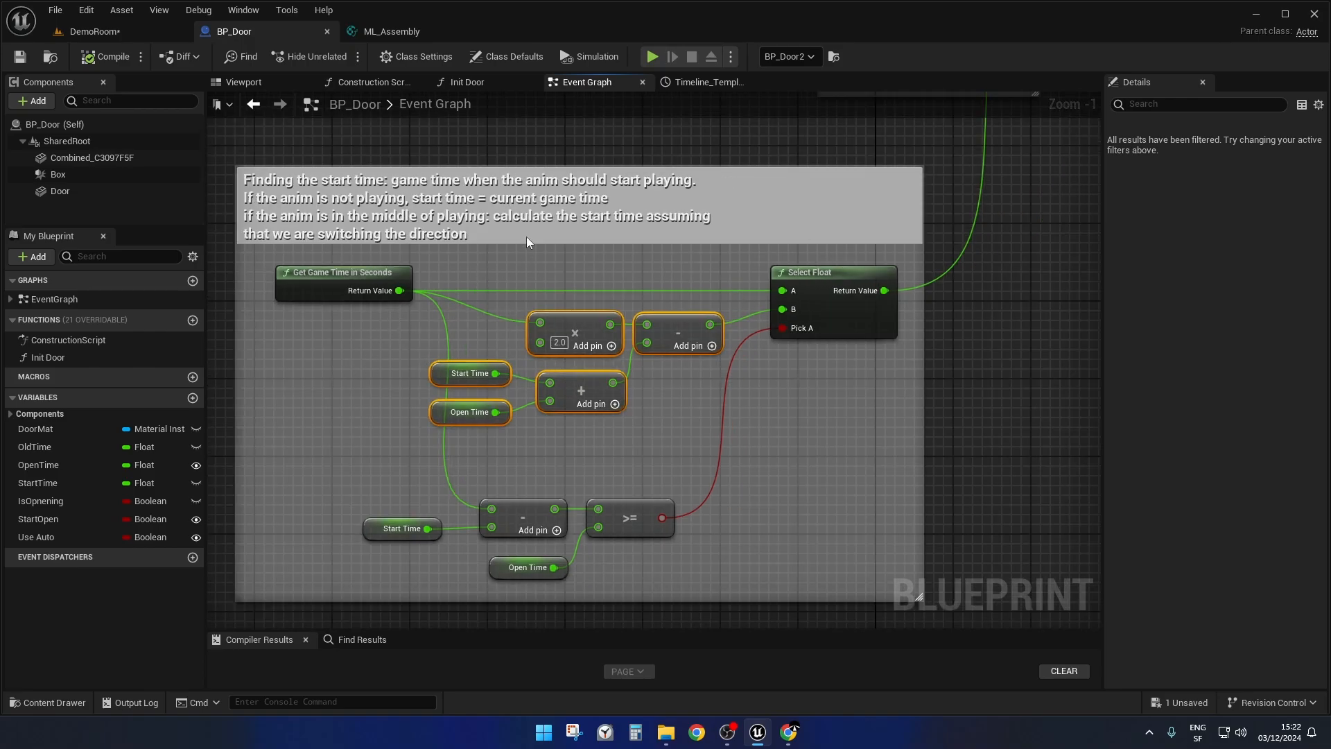
{"action": "scroll", "coordinate": [1001, 296], "scroll_direction": "down", "scroll_amount": 1}
{"action": "right_click_drag", "start_coordinate": [526, 141], "coordinate": [548, 429]}
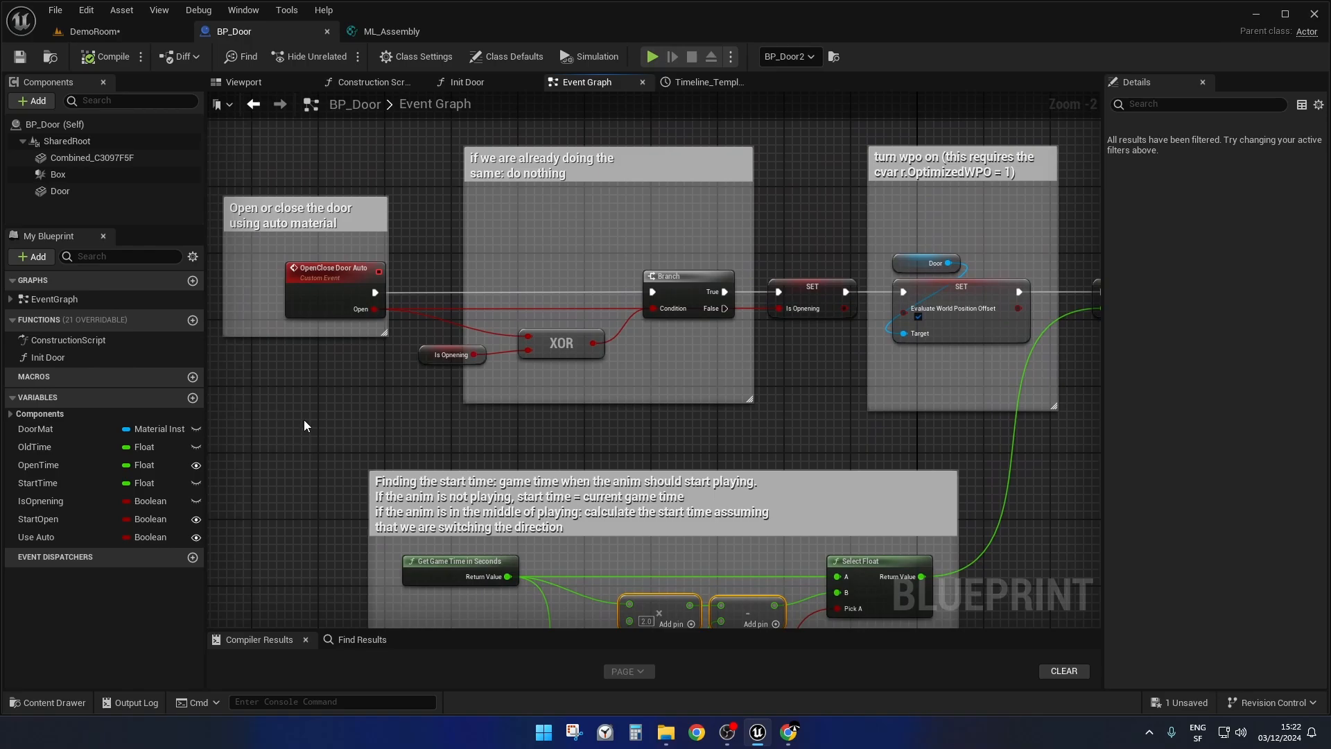
{"action": "scroll", "coordinate": [407, 439], "scroll_direction": "up", "scroll_amount": 2}
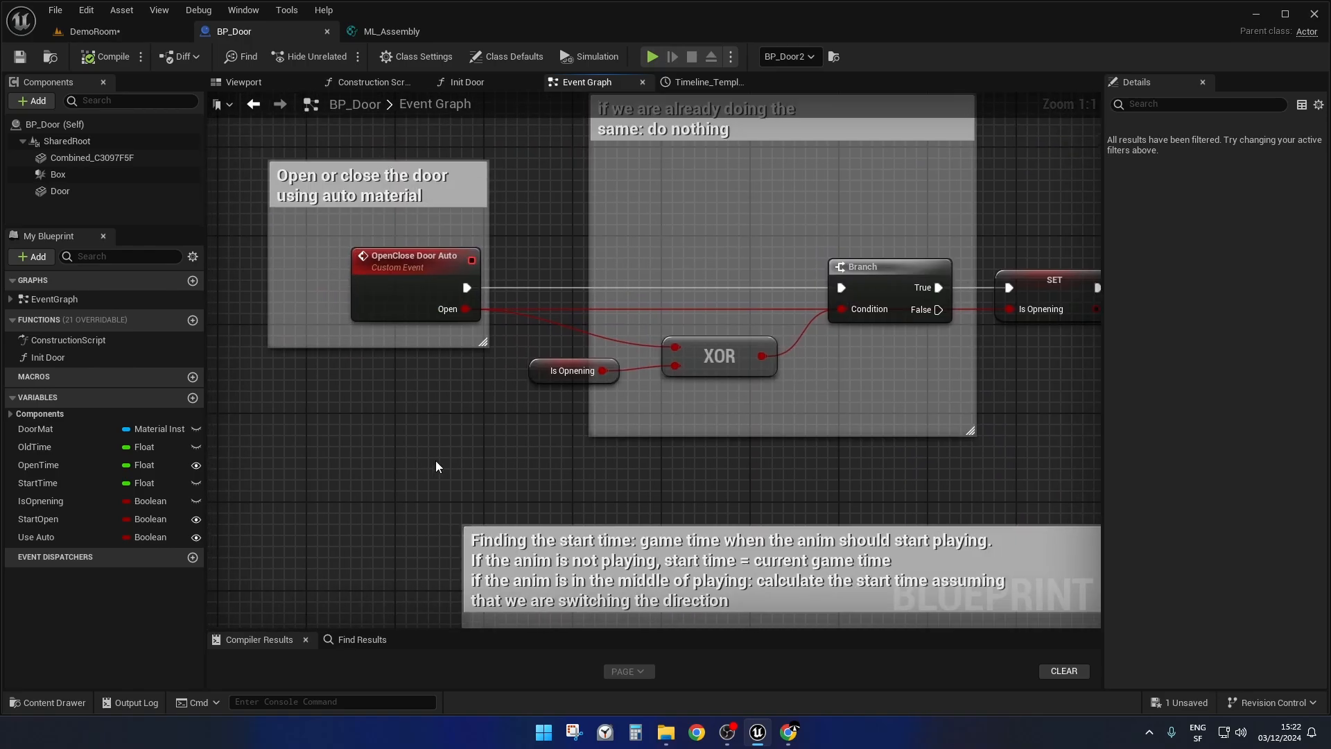
{"action": "right_click_drag", "start_coordinate": [447, 452], "coordinate": [313, 443]}
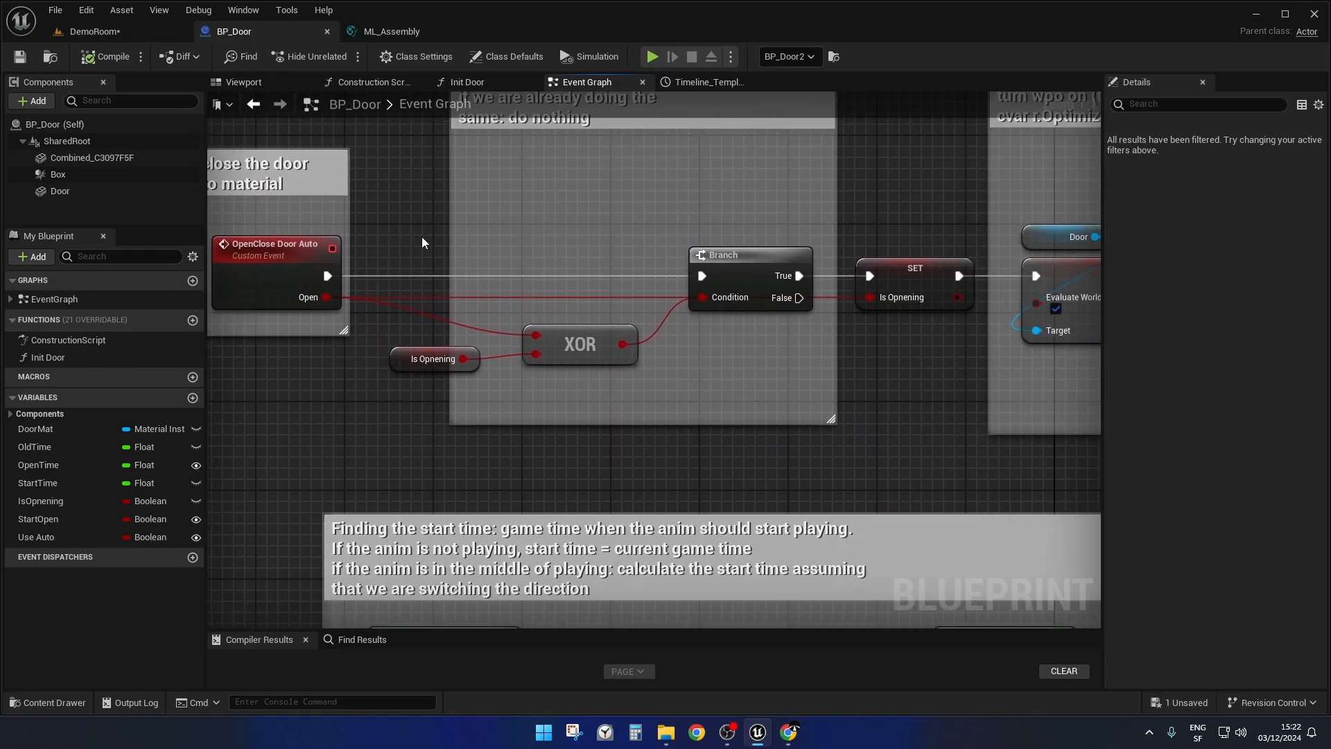
{"action": "left_click_drag", "start_coordinate": [404, 186], "coordinate": [784, 386]}
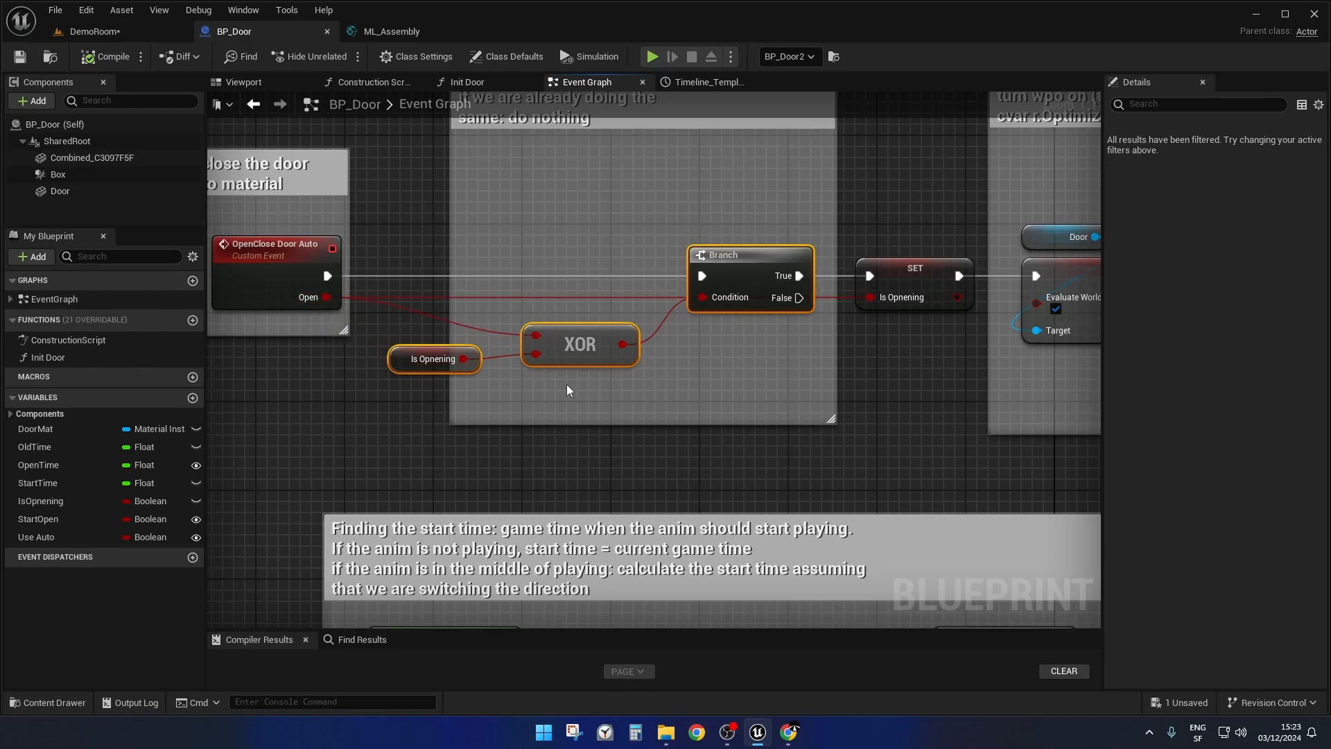
{"action": "left_click_drag", "start_coordinate": [552, 251], "coordinate": [615, 399]}
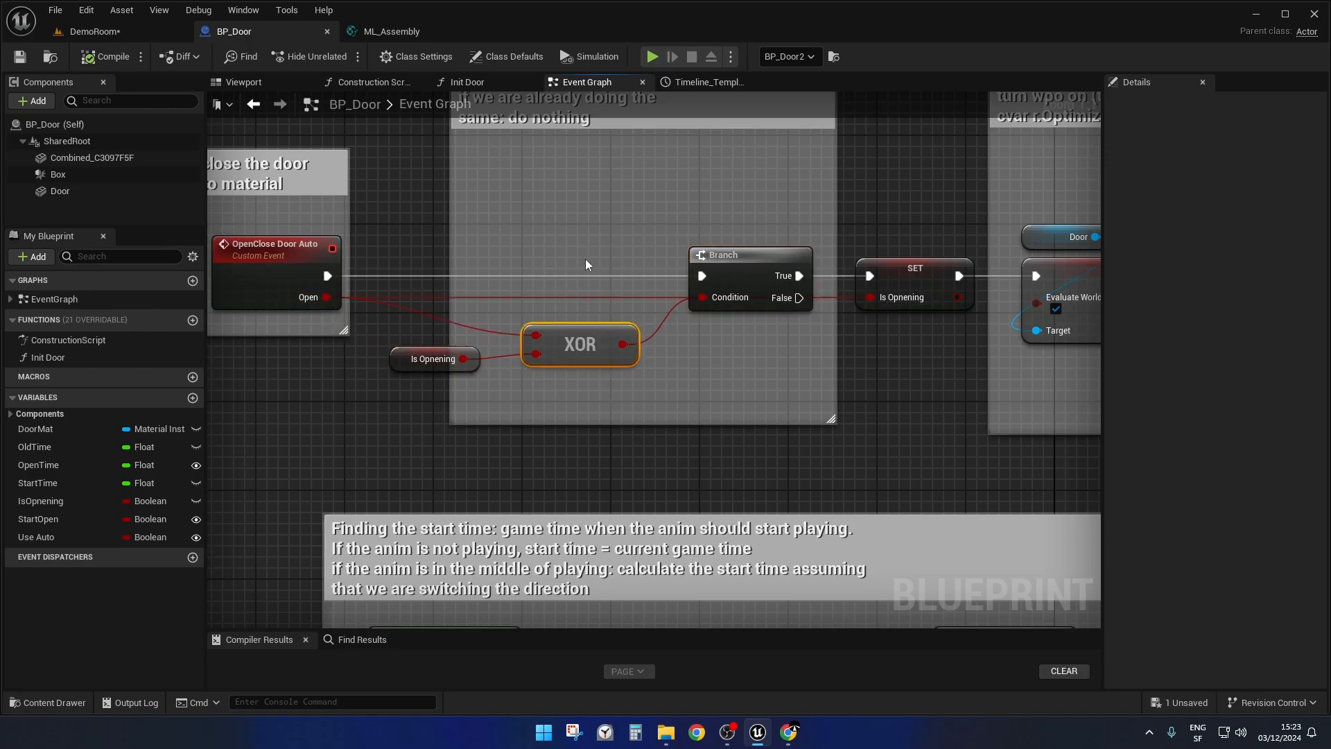
Follow the chain to the "Wait until the end" block and highlight its Retriggerable Delay node, reviewing the preceding material parameter setters.
{"action": "scroll", "coordinate": [585, 259], "scroll_direction": "down", "scroll_amount": 3}
{"action": "right_click_drag", "start_coordinate": [1089, 444], "coordinate": [166, 443]}
{"action": "right_click_drag", "start_coordinate": [626, 407], "coordinate": [409, 498]}
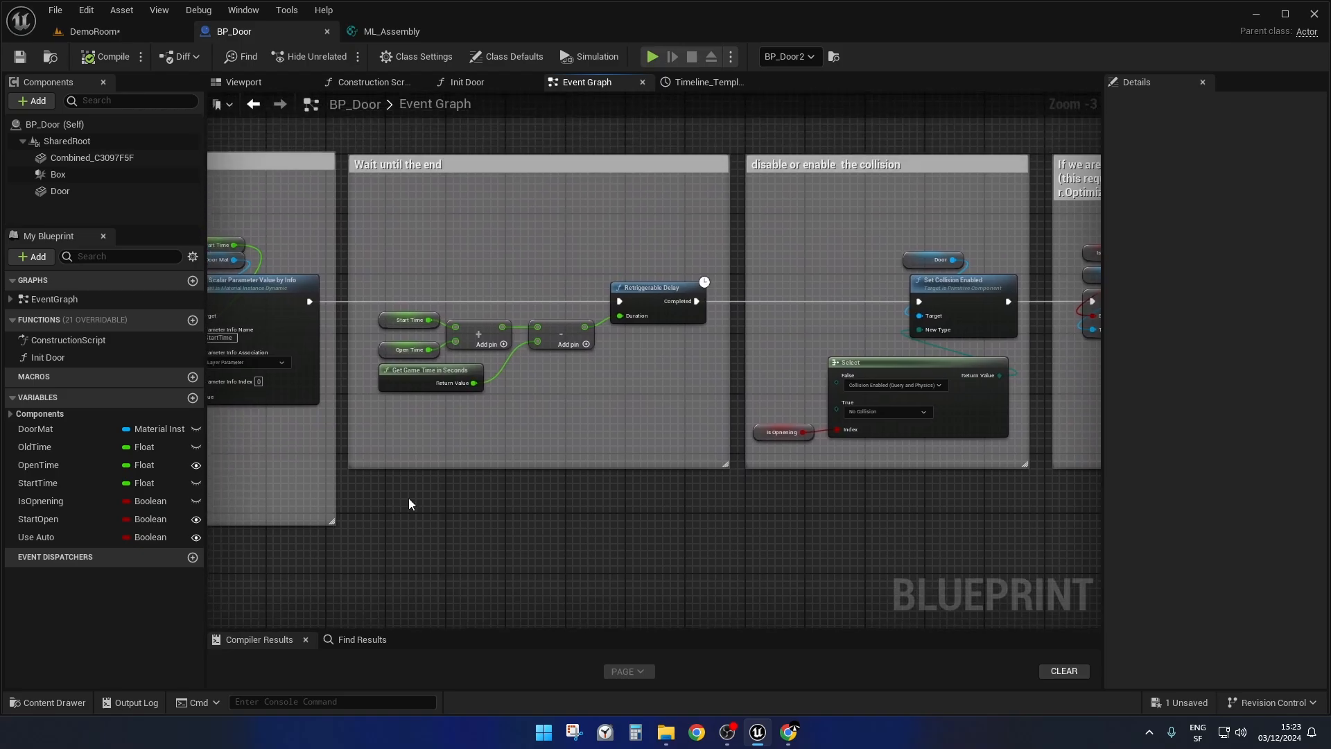
{"action": "scroll", "coordinate": [560, 364], "scroll_direction": "up", "scroll_amount": 3}
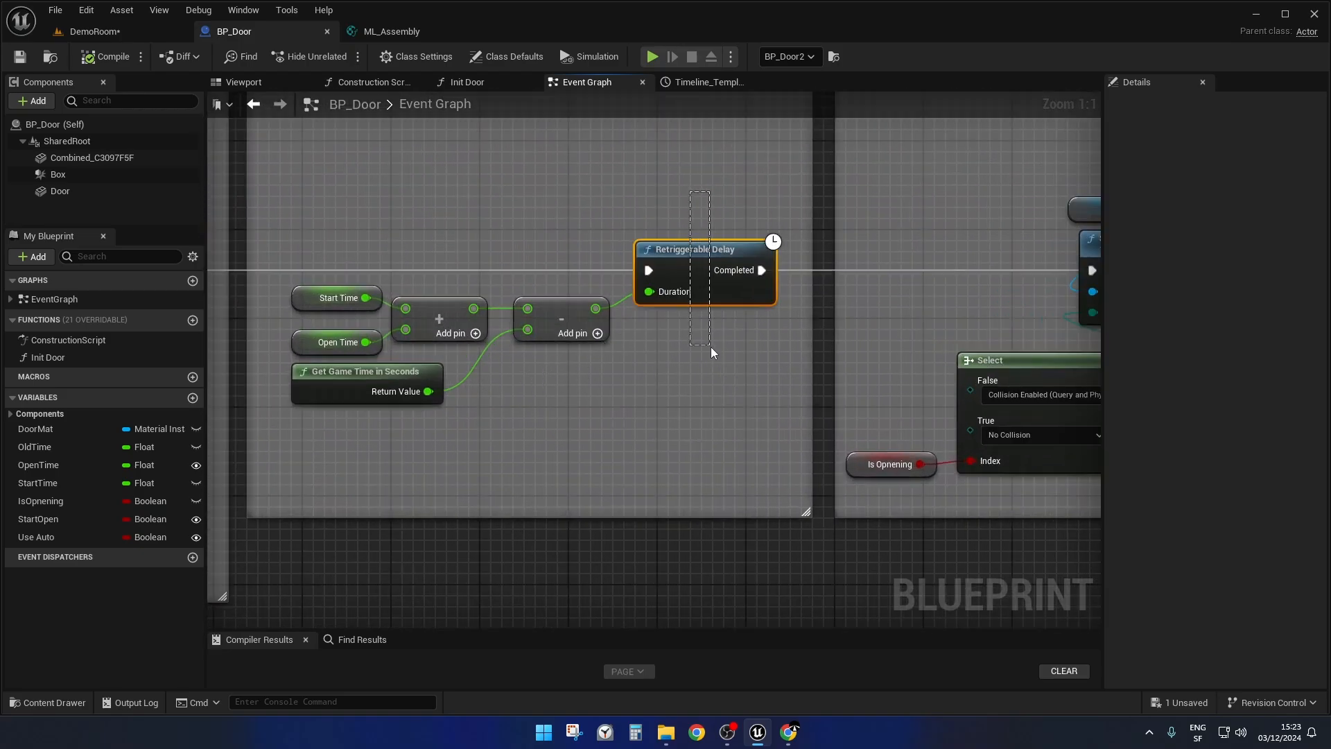
{"action": "right_click_drag", "start_coordinate": [713, 347], "coordinate": [832, 352]}
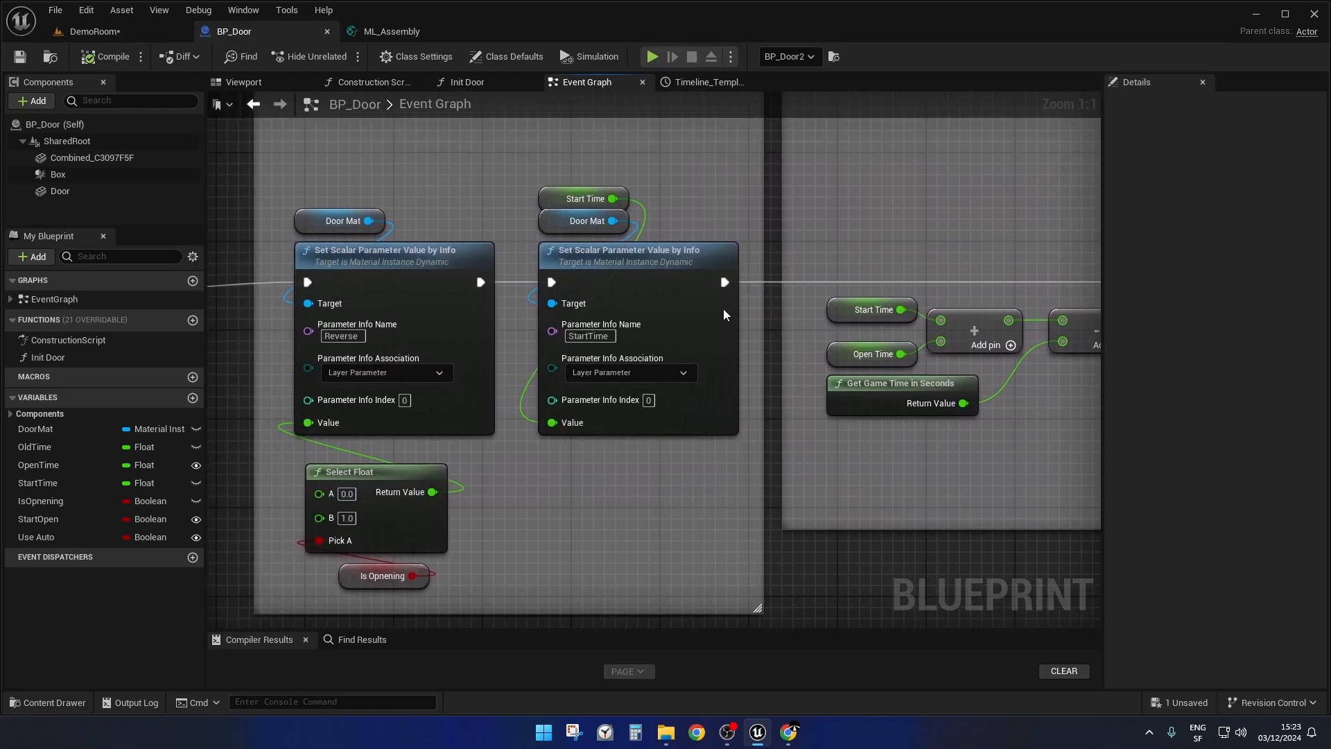
{"action": "right_click_drag", "start_coordinate": [974, 225], "coordinate": [473, 243]}
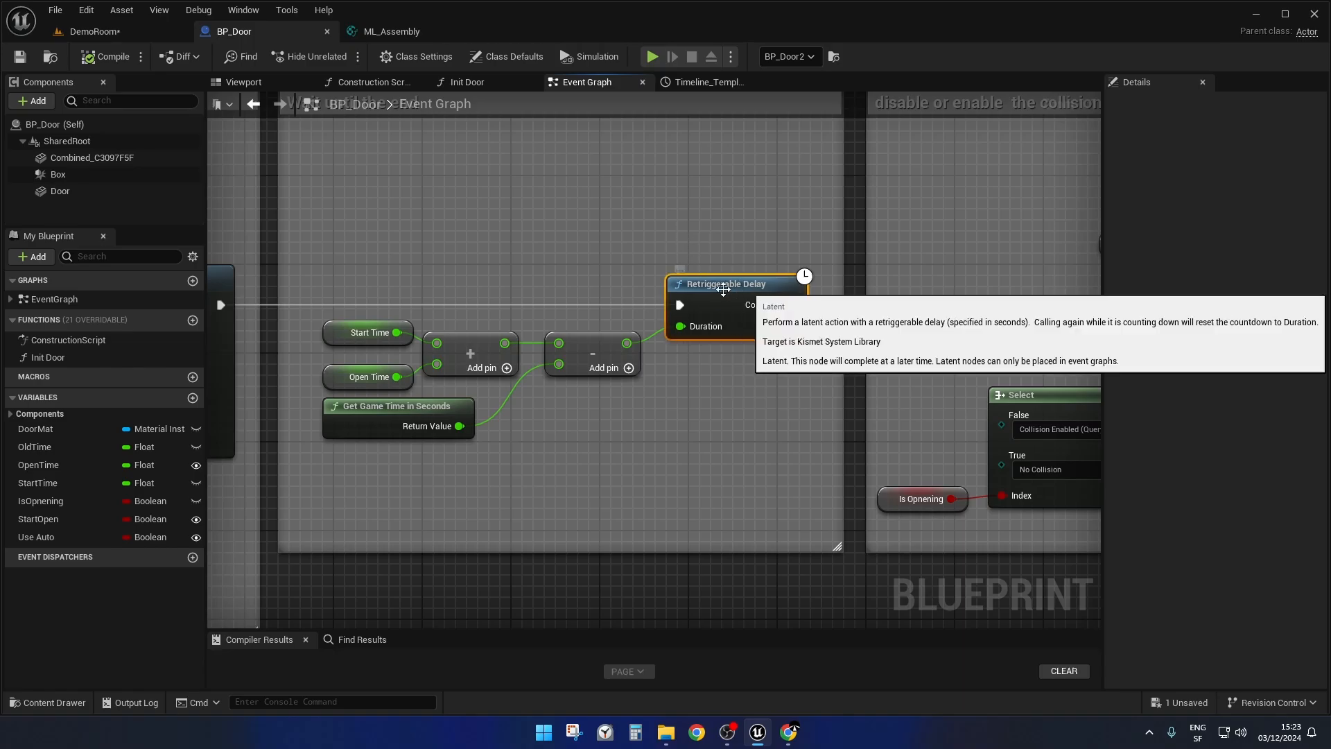
{"action": "right_click_drag", "start_coordinate": [702, 368], "coordinate": [716, 378]}
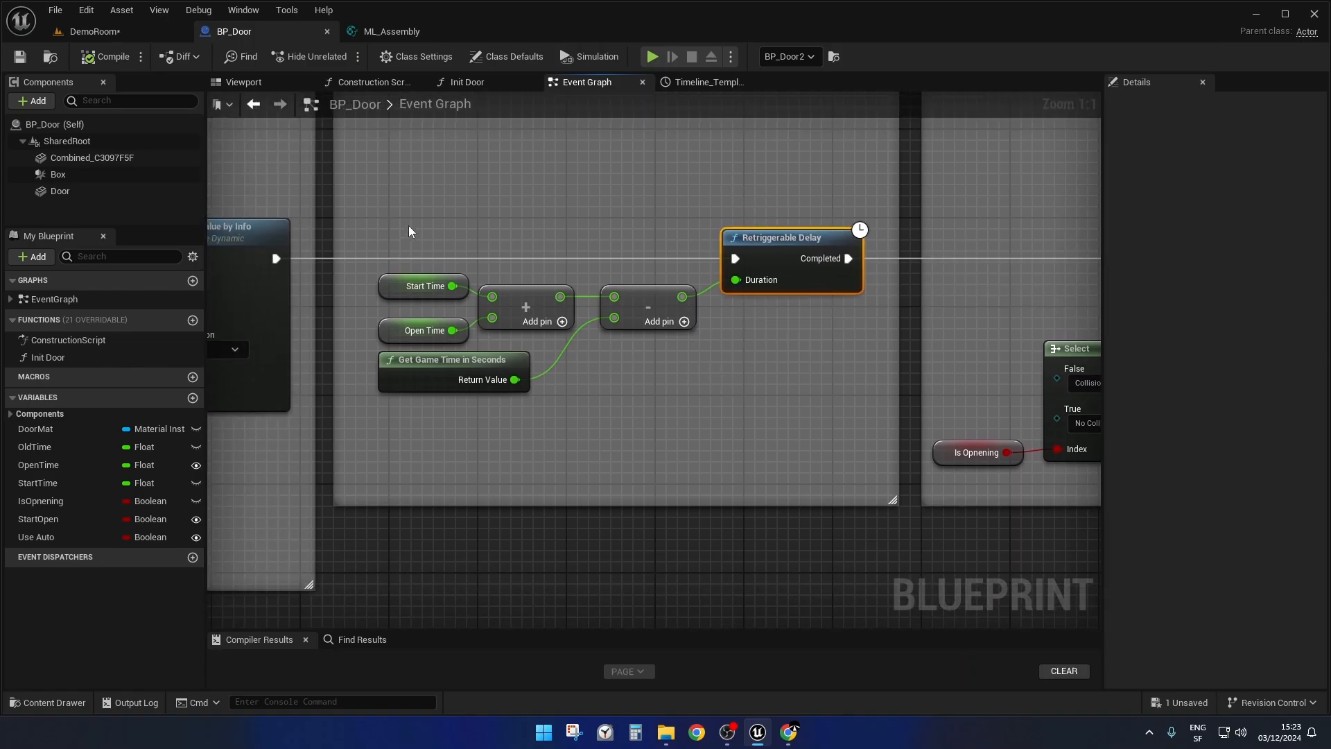
Highlight the Start Time, Open Time, game time and math nodes that compute the delay's Duration, then the Retriggerable Delay.
{"action": "left_click_drag", "start_coordinate": [410, 230], "coordinate": [655, 409]}
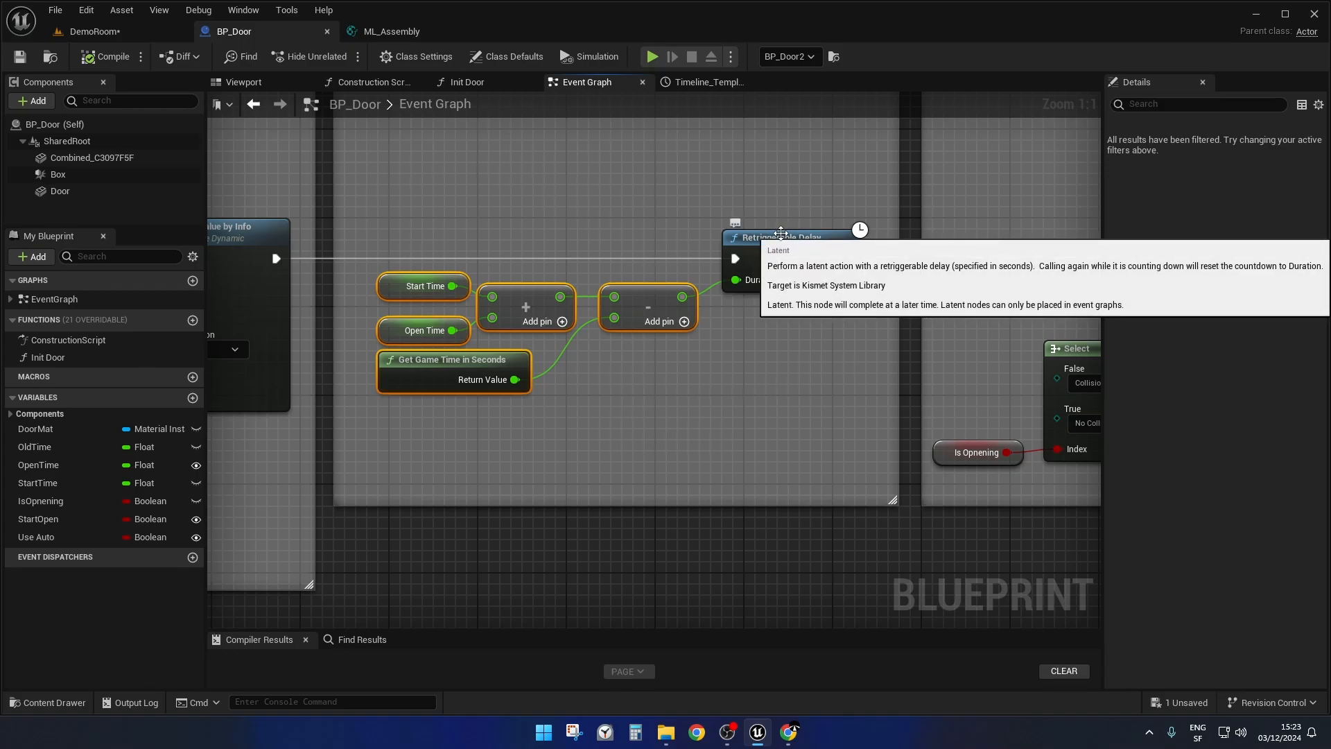
{"action": "left_click_drag", "start_coordinate": [407, 206], "coordinate": [662, 416]}
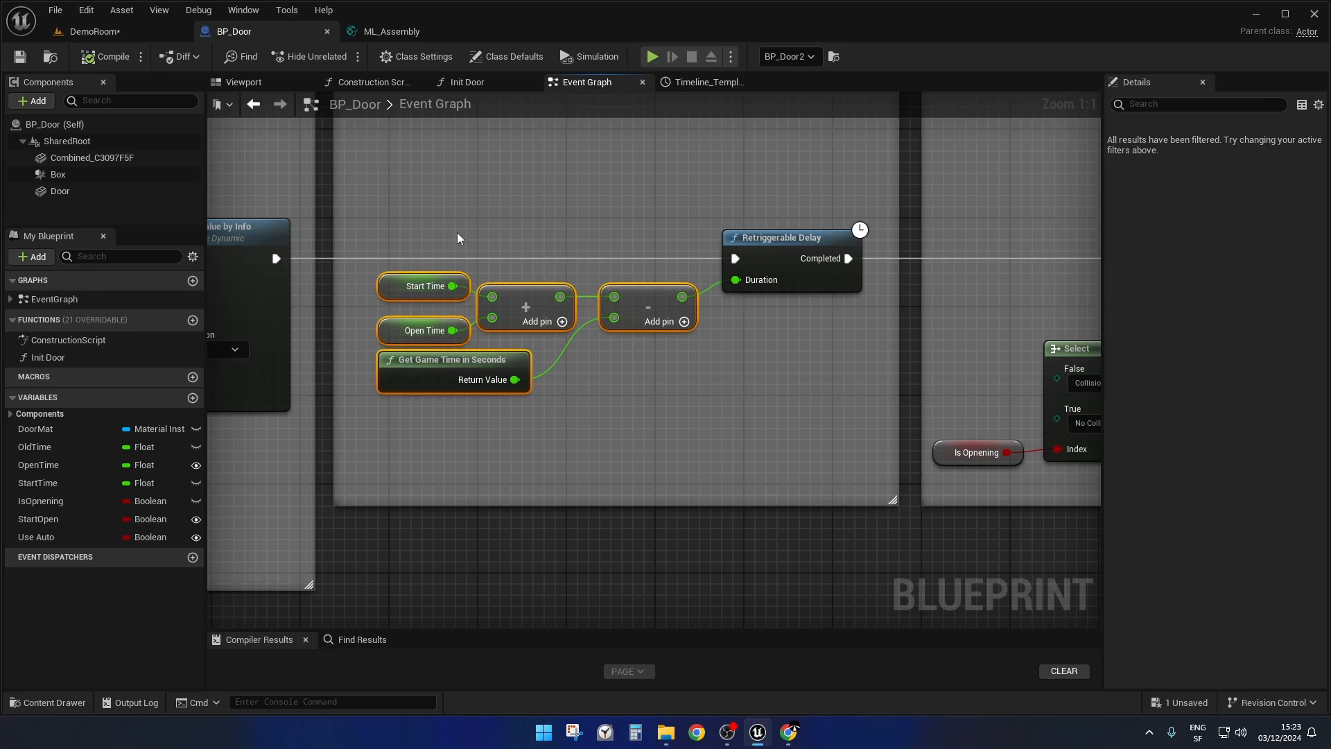
{"action": "right_click_drag", "start_coordinate": [860, 406], "coordinate": [328, 455]}
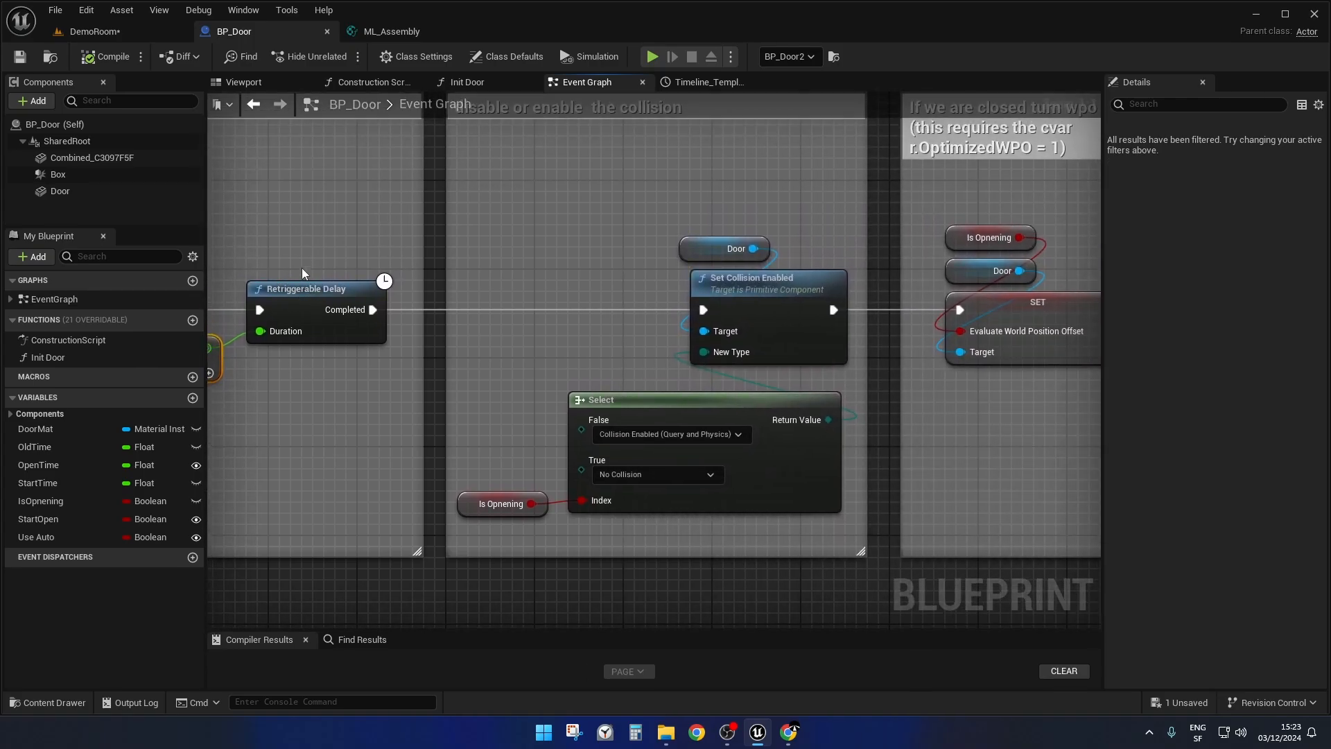
{"action": "left_click", "coordinate": [316, 294]}
Select the Is Opnening getter in the collision block, then the one feeding Evaluate World Position Offset in the next block.
{"action": "right_click_drag", "start_coordinate": [684, 244], "coordinate": [552, 178]}
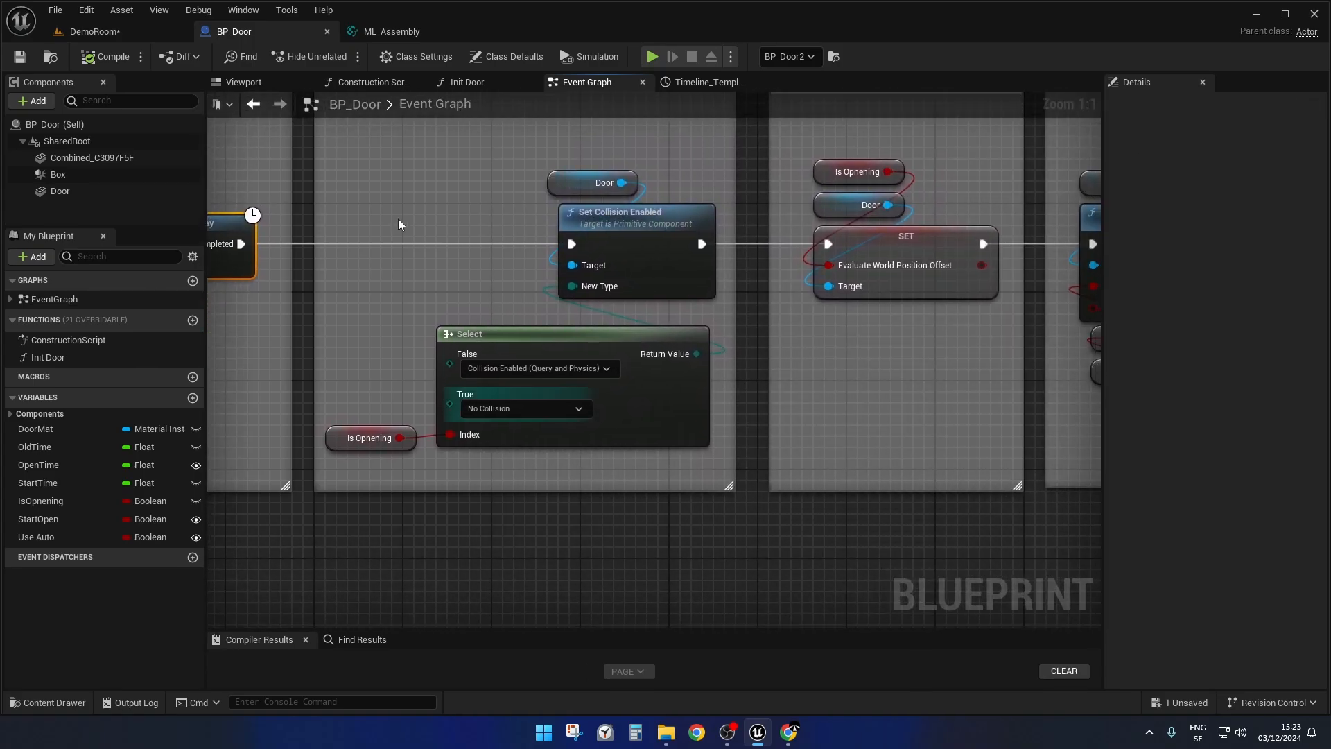
{"action": "mouse_move", "coordinate": [893, 407]}
{"action": "right_mouse_down"}
{"action": "mouse_move", "coordinate": [571, 423]}
{"action": "mouse_move", "coordinate": [900, 386]}
{"action": "right_mouse_up"}
{"action": "left_click", "coordinate": [383, 417]}
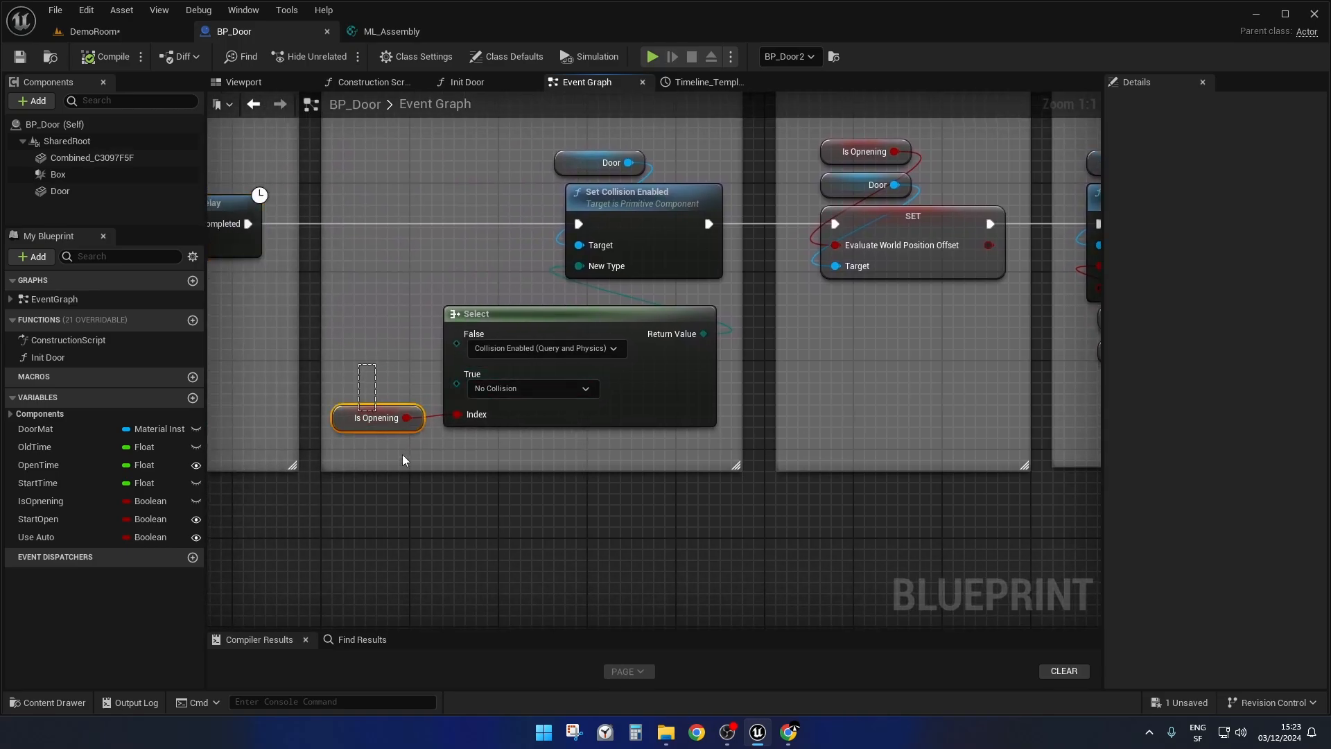
{"action": "left_click", "coordinate": [860, 146]}
Return to the start of the auto door chain and select the SET Is Opnening node after the Branch.
{"action": "right_click_drag", "start_coordinate": [939, 378], "coordinate": [1099, 286]}
{"action": "scroll", "coordinate": [503, 388], "scroll_direction": "down", "scroll_amount": 2}
{"action": "right_click_drag", "start_coordinate": [454, 495], "coordinate": [1100, 627]}
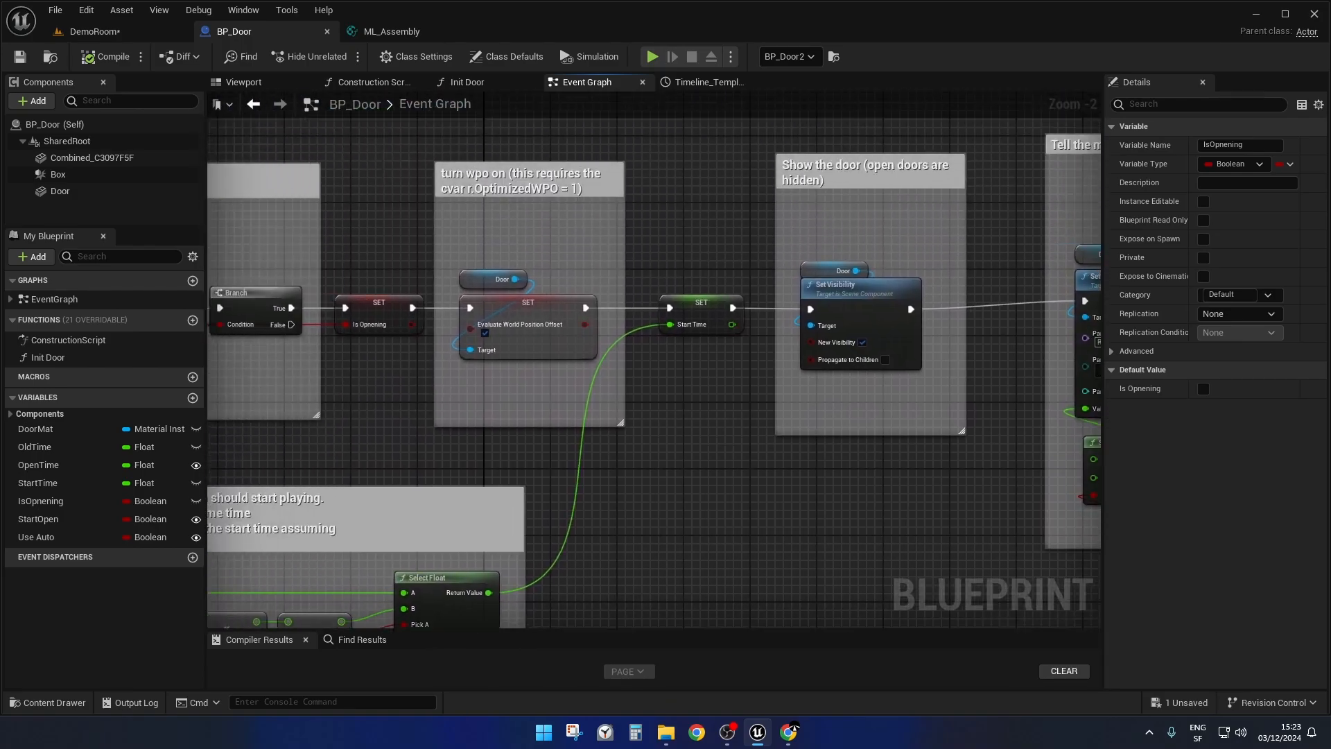
{"action": "right_click_drag", "start_coordinate": [451, 454], "coordinate": [965, 430]}
{"action": "scroll", "coordinate": [434, 428], "scroll_direction": "up", "scroll_amount": 2}
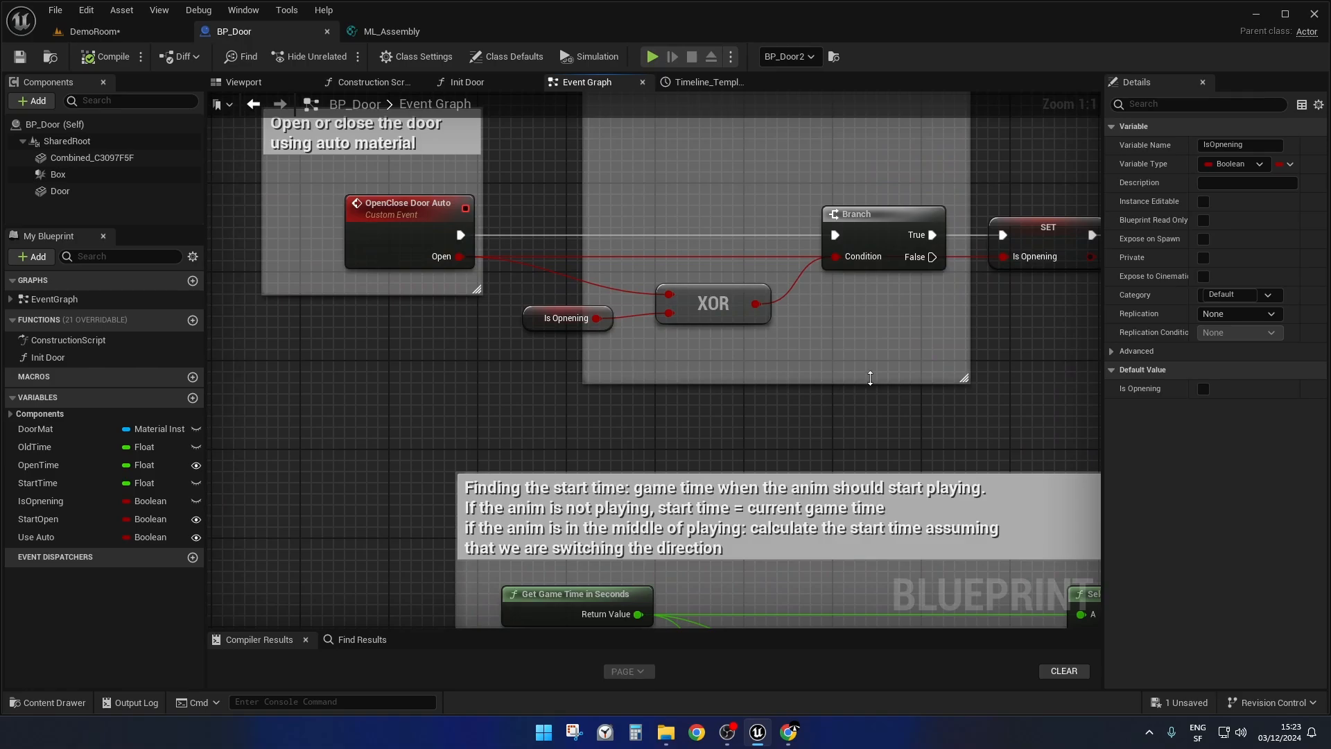
{"action": "right_click_drag", "start_coordinate": [871, 379], "coordinate": [574, 411]}
{"action": "right_click_drag", "start_coordinate": [315, 205], "coordinate": [451, 183]}
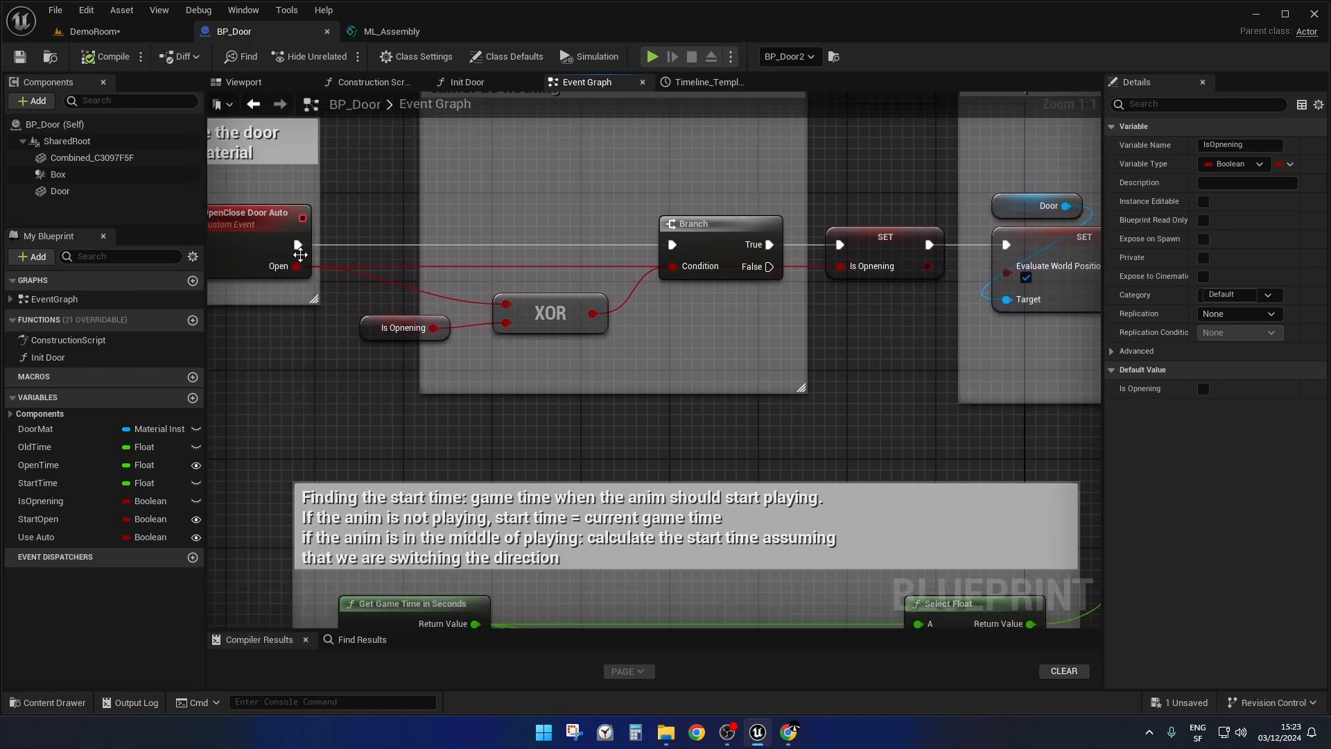
{"action": "left_click", "coordinate": [863, 239]}
Follow the chain to the "Tell the material to start playing the anim" block and highlight the whole block.
{"action": "scroll", "coordinate": [906, 371], "scroll_direction": "down", "scroll_amount": 3}
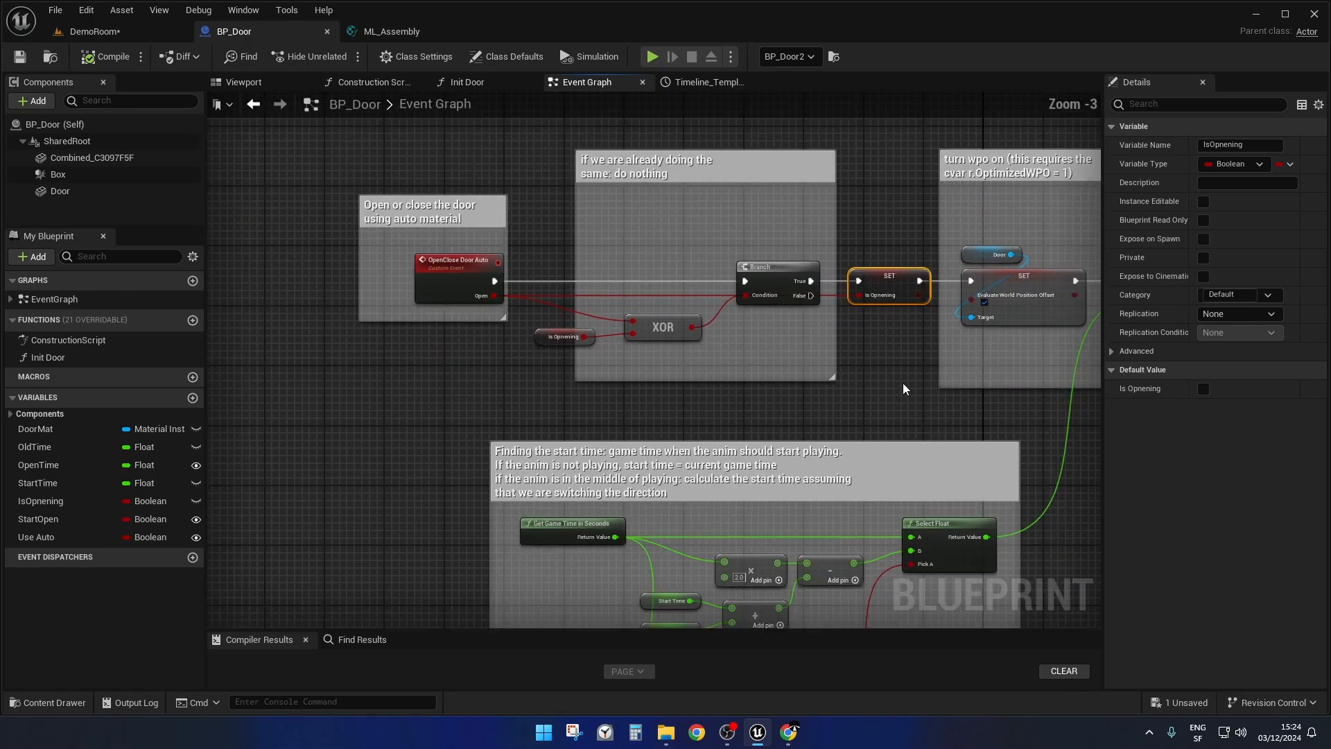
{"action": "right_click_drag", "start_coordinate": [907, 378], "coordinate": [516, 309]}
{"action": "scroll", "coordinate": [535, 508], "scroll_direction": "down", "scroll_amount": 2}
{"action": "scroll", "coordinate": [614, 498], "scroll_direction": "up", "scroll_amount": 3}
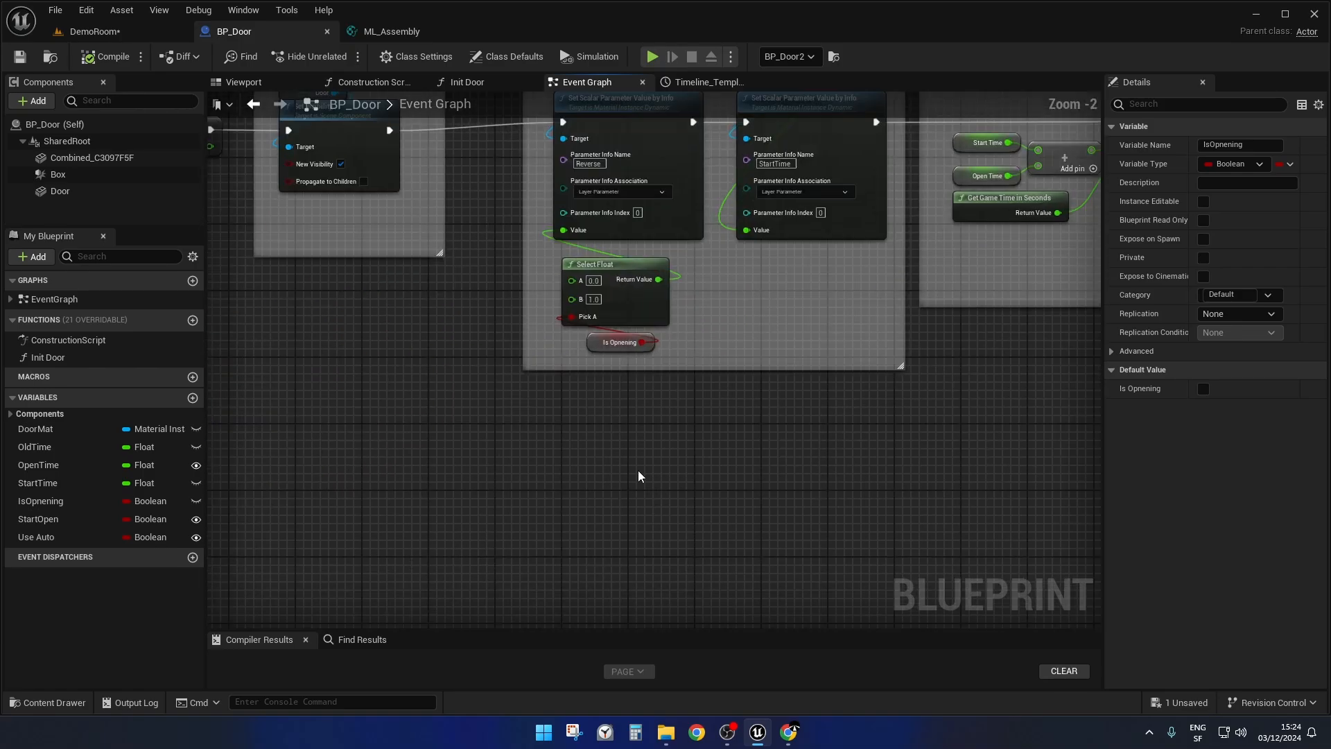
{"action": "right_click_drag", "start_coordinate": [639, 476], "coordinate": [463, 634]}
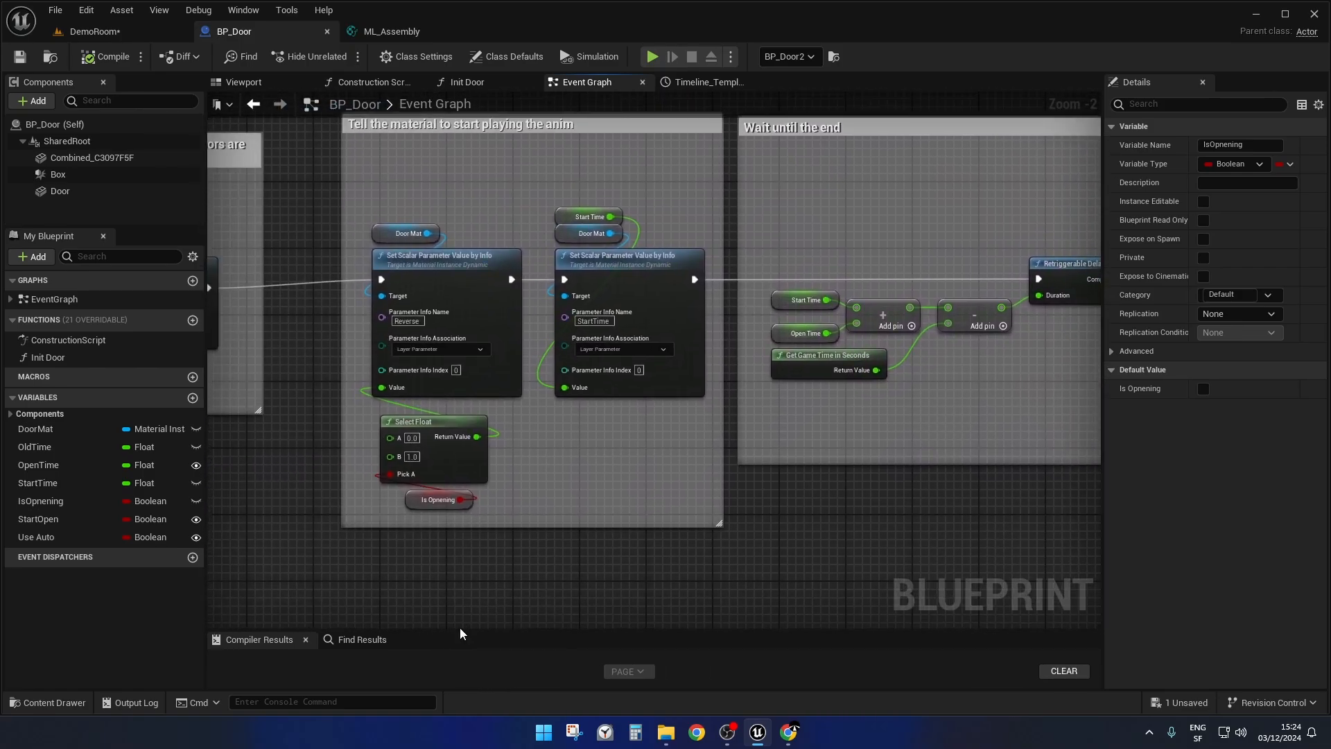
{"action": "scroll", "coordinate": [558, 436], "scroll_direction": "up", "scroll_amount": 3}
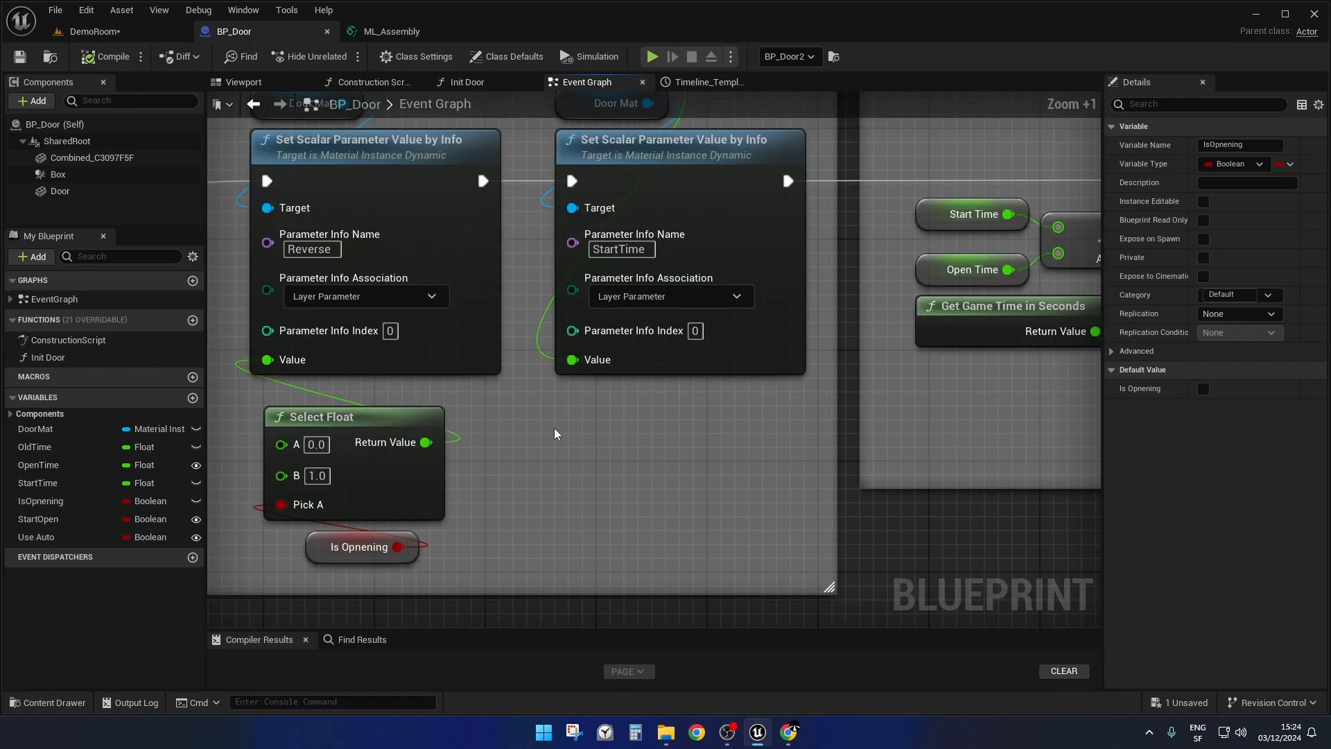
{"action": "right_click_drag", "start_coordinate": [559, 437], "coordinate": [646, 494]}
{"action": "scroll", "coordinate": [641, 479], "scroll_direction": "down", "scroll_amount": 3}
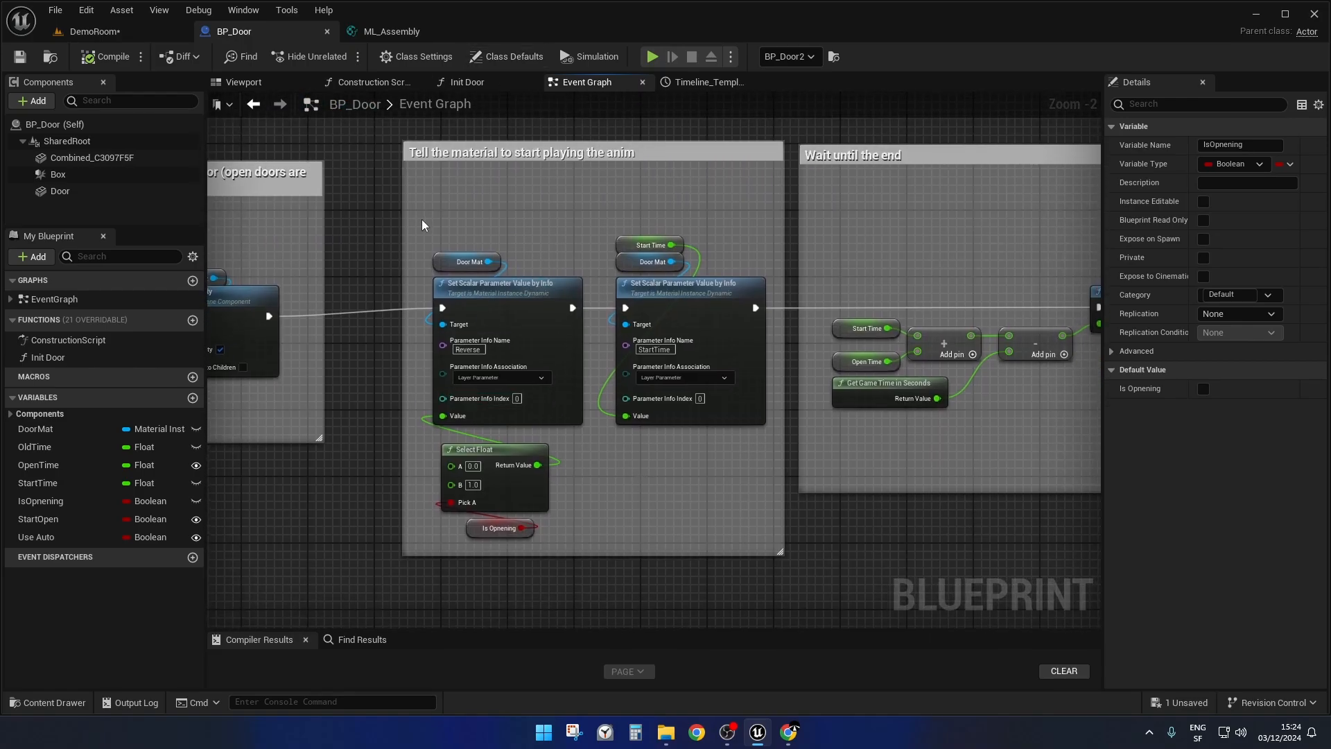
{"action": "left_click_drag", "start_coordinate": [383, 132], "coordinate": [796, 597]}
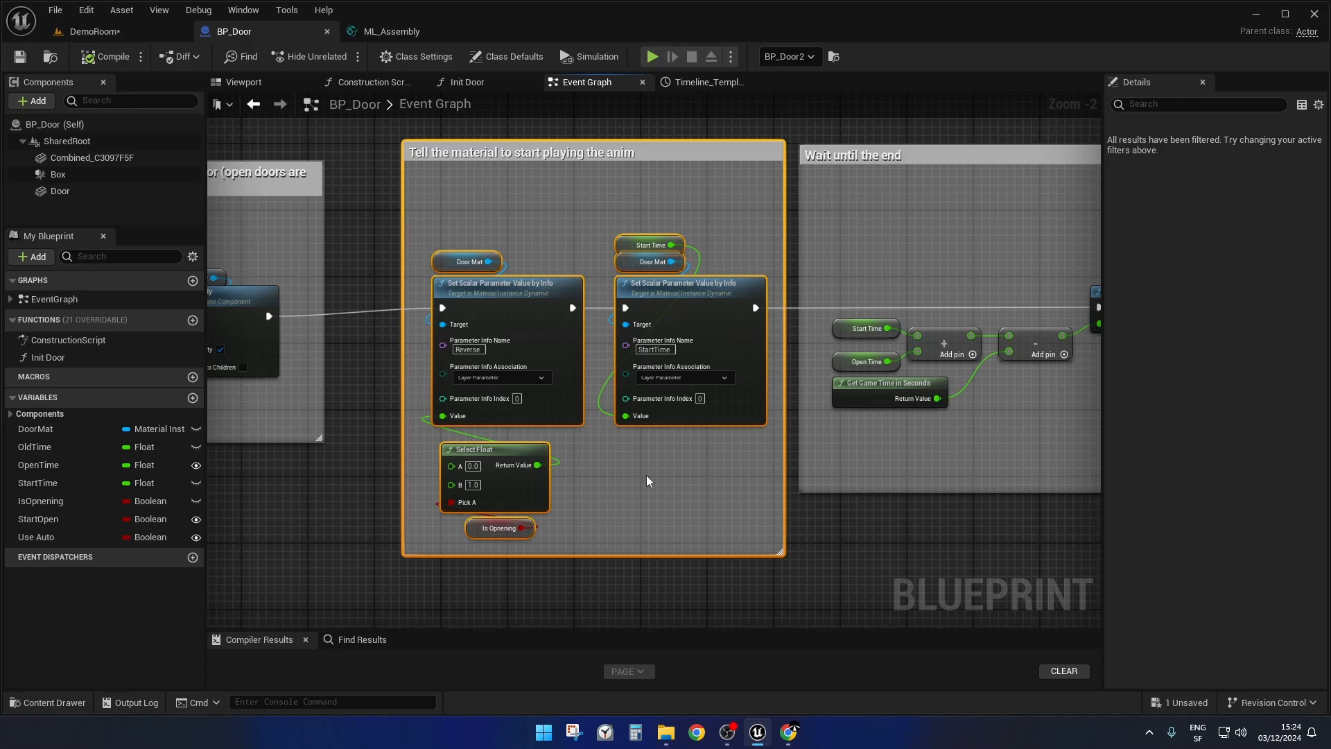
Look back over the event graph, then open the Init Door function and examine its "Set anim length" and "Open/closed state" blocks.
{"action": "scroll", "coordinate": [647, 470], "scroll_direction": "down", "scroll_amount": 3}
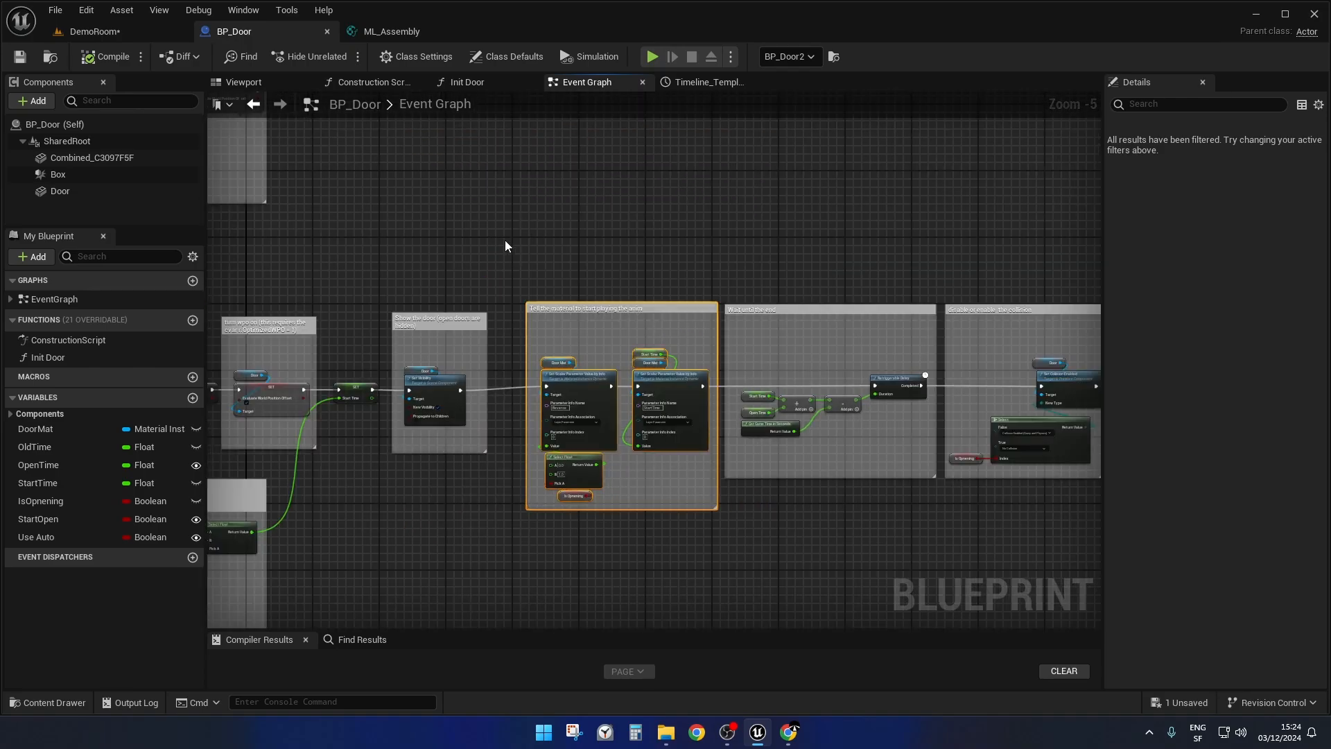
{"action": "left_click_drag", "start_coordinate": [505, 240], "coordinate": [719, 548]}
{"action": "right_click_drag", "start_coordinate": [432, 523], "coordinate": [581, 525]}
{"action": "right_click_drag", "start_coordinate": [617, 179], "coordinate": [707, 236]}
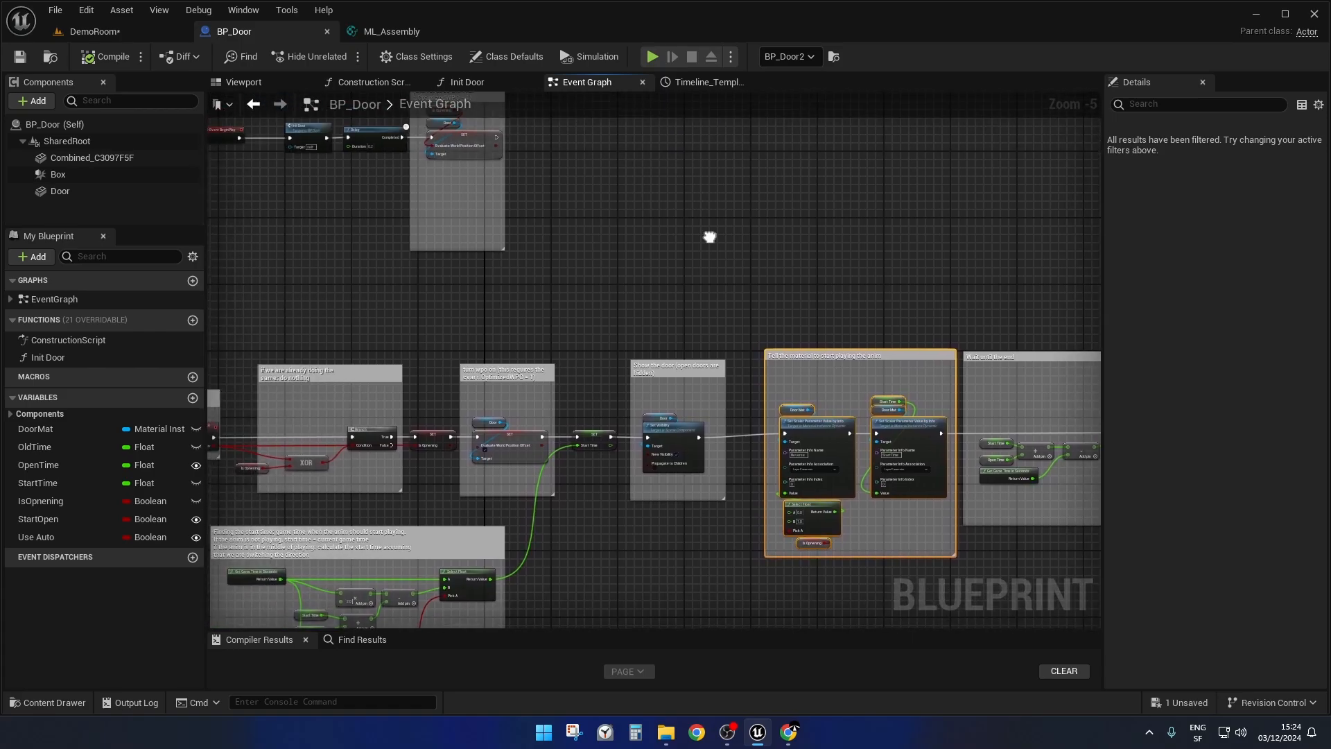
{"action": "left_click", "coordinate": [478, 85]}
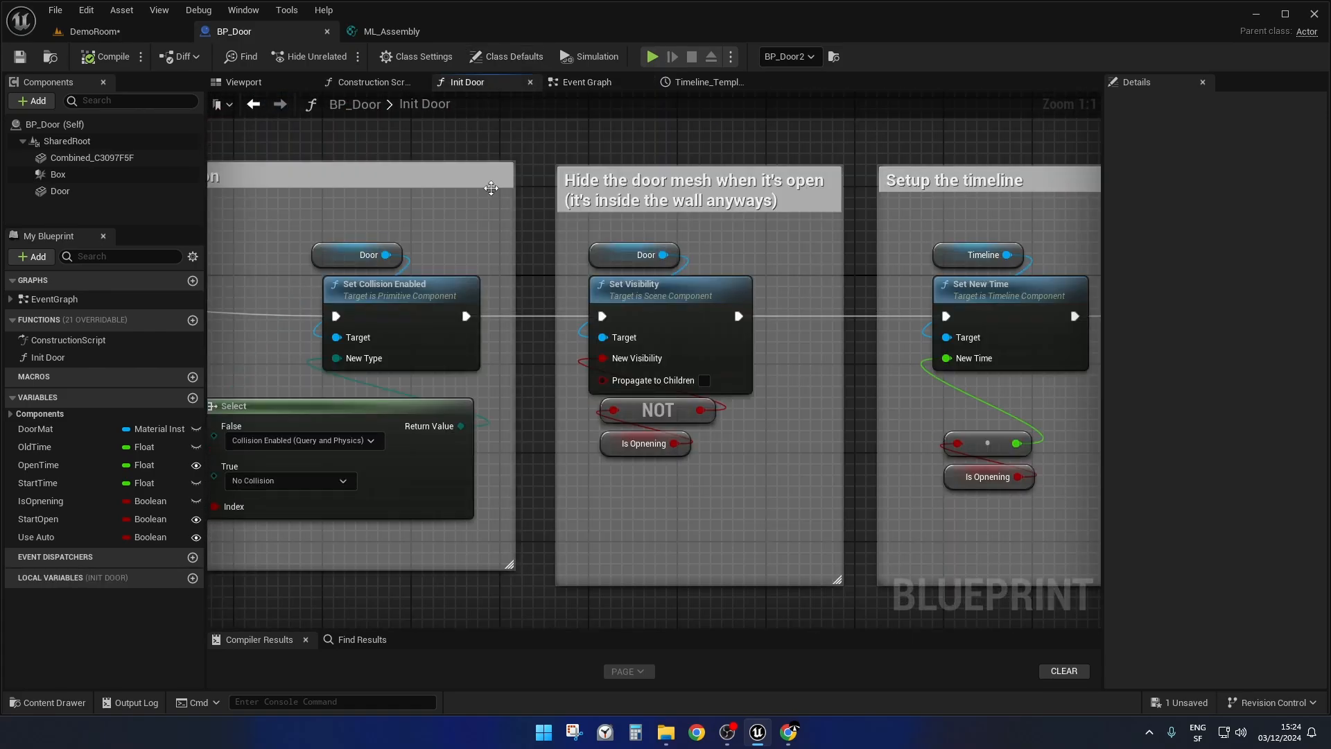
{"action": "scroll", "coordinate": [503, 314], "scroll_direction": "down", "scroll_amount": 5}
{"action": "right_click_drag", "start_coordinate": [449, 462], "coordinate": [1061, 467]}
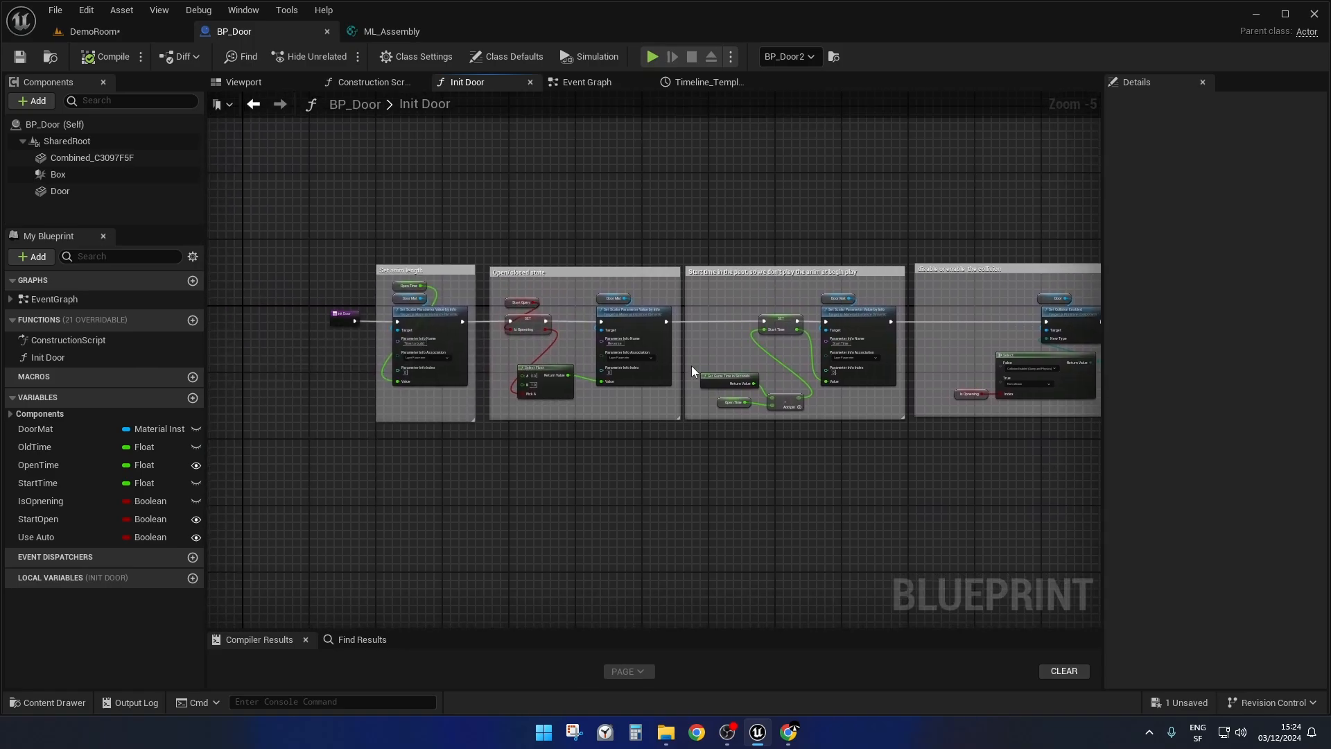
{"action": "scroll", "coordinate": [506, 247], "scroll_direction": "up", "scroll_amount": 5}
{"action": "right_click_drag", "start_coordinate": [506, 246], "coordinate": [679, 121]}
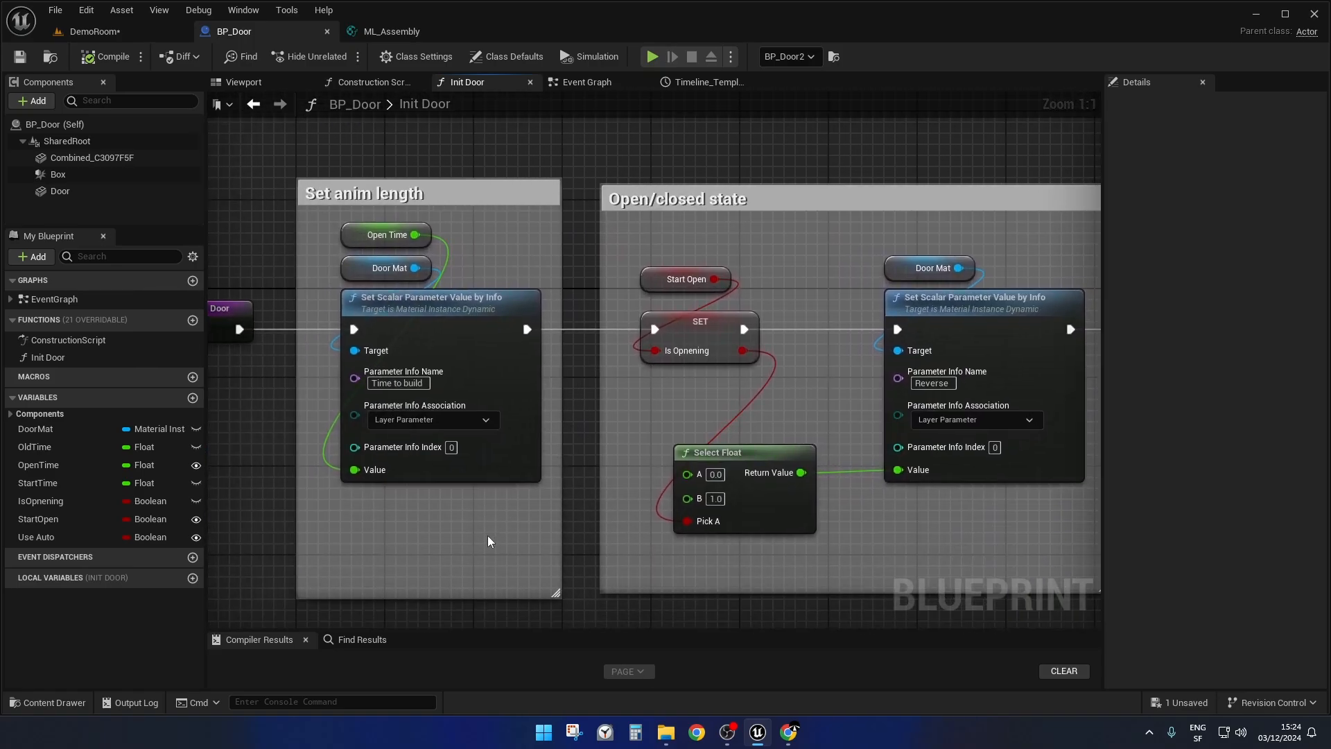
{"action": "right_click_drag", "start_coordinate": [488, 541], "coordinate": [463, 511]}
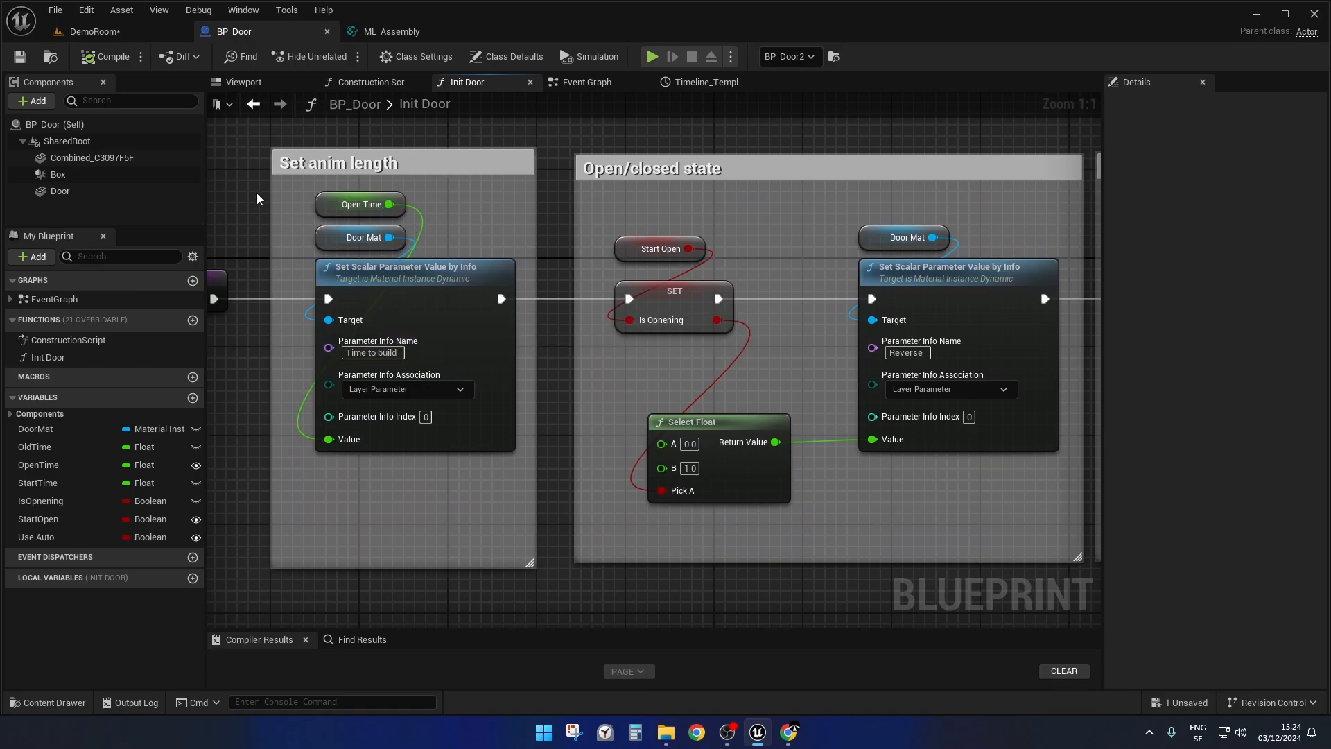
Select the three nodes in the "Set anim length" block, then highlight the "Open/closed state" comment block.
{"action": "left_click_drag", "start_coordinate": [257, 194], "coordinate": [466, 499]}
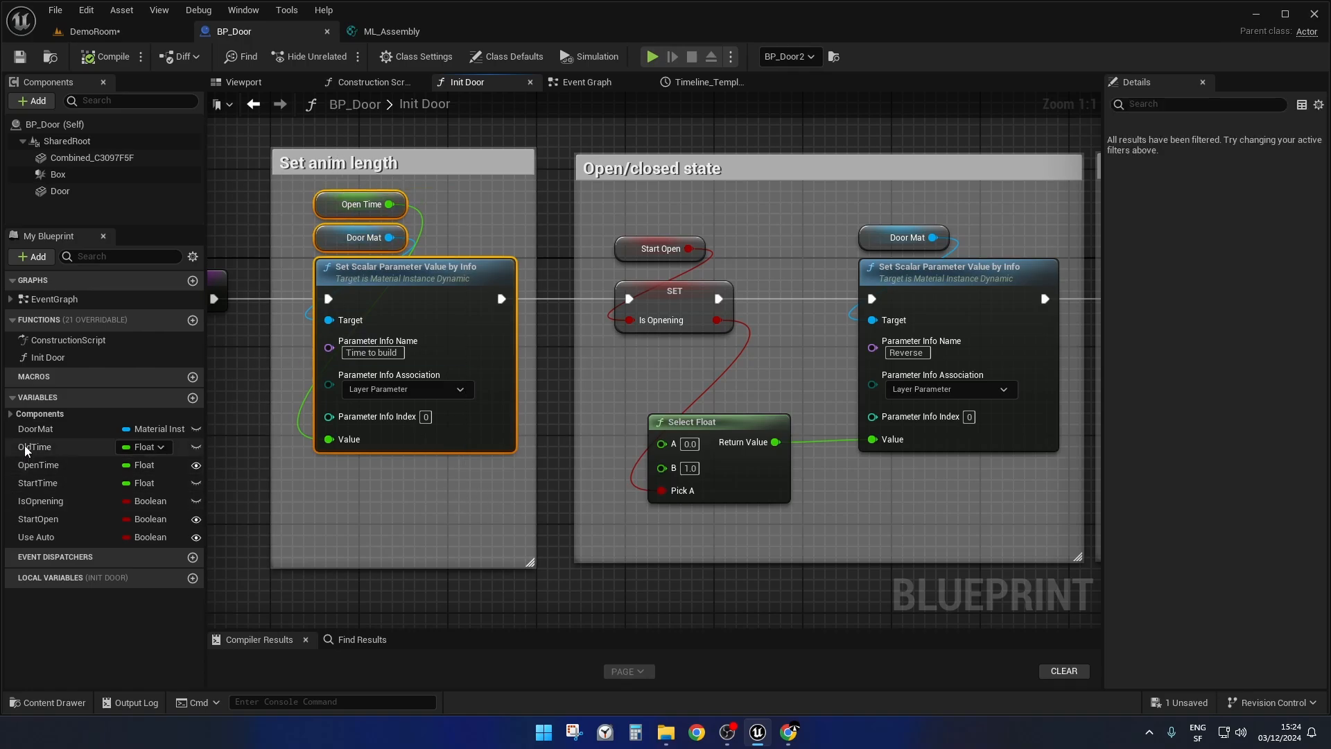
{"action": "mouse_move", "coordinate": [92, 468]}
{"action": "right_click_drag", "start_coordinate": [610, 475], "coordinate": [406, 459]}
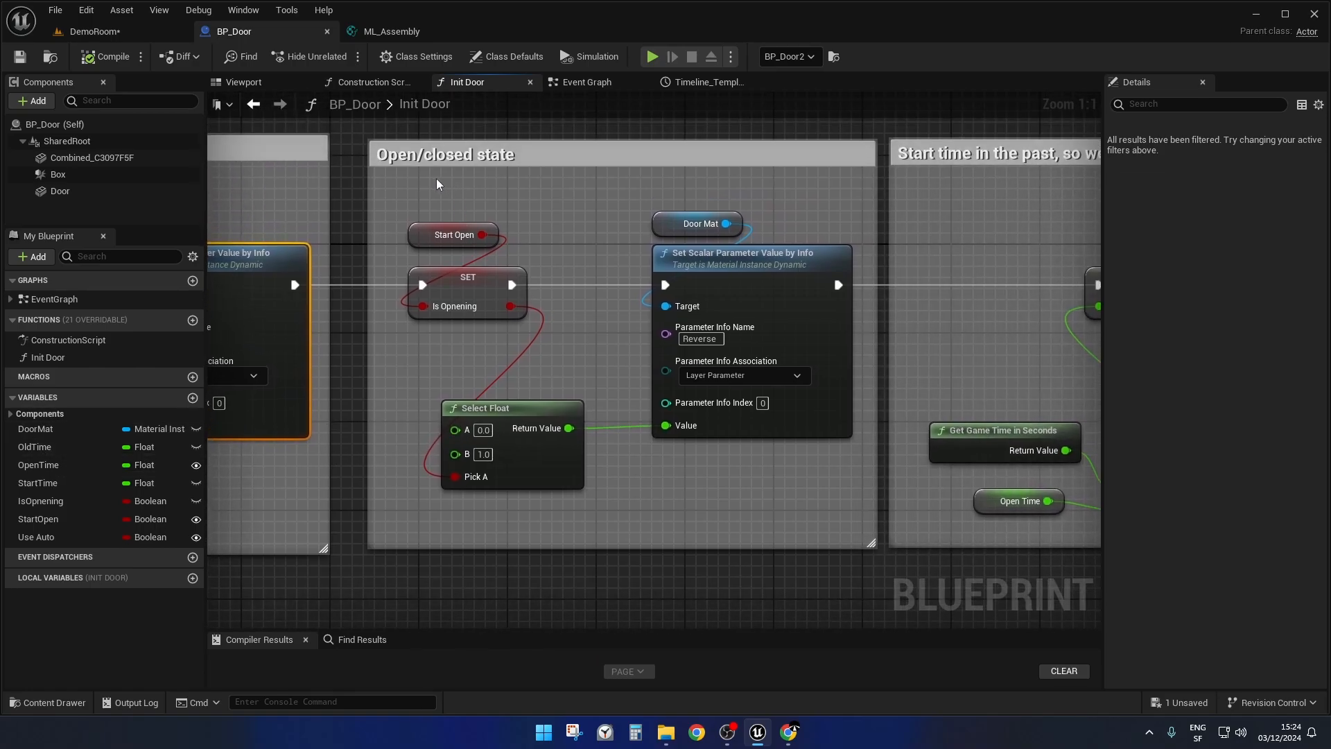
{"action": "left_click_drag", "start_coordinate": [421, 128], "coordinate": [503, 184]}
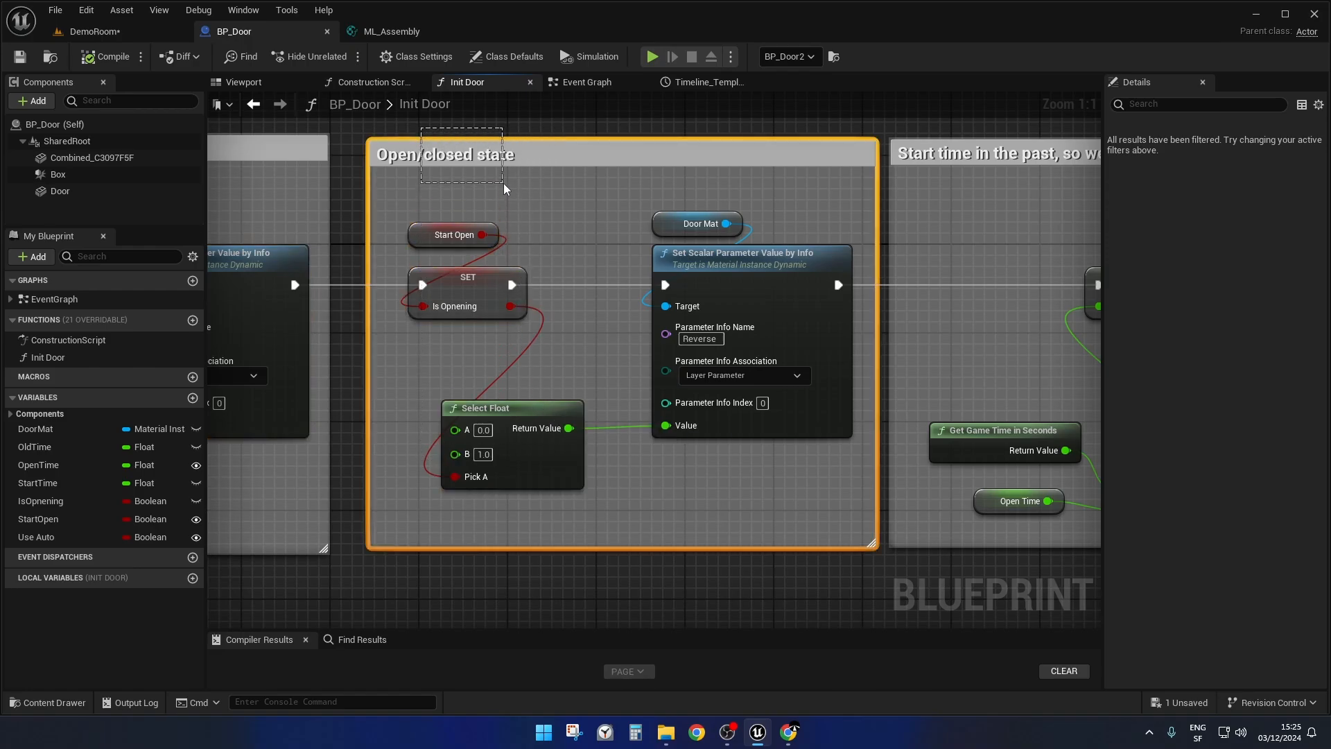
Select the Get Game Time in Seconds, Open Time and subtract nodes in the "Start time in the past" block.
{"action": "right_click_drag", "start_coordinate": [774, 502], "coordinate": [258, 543]}
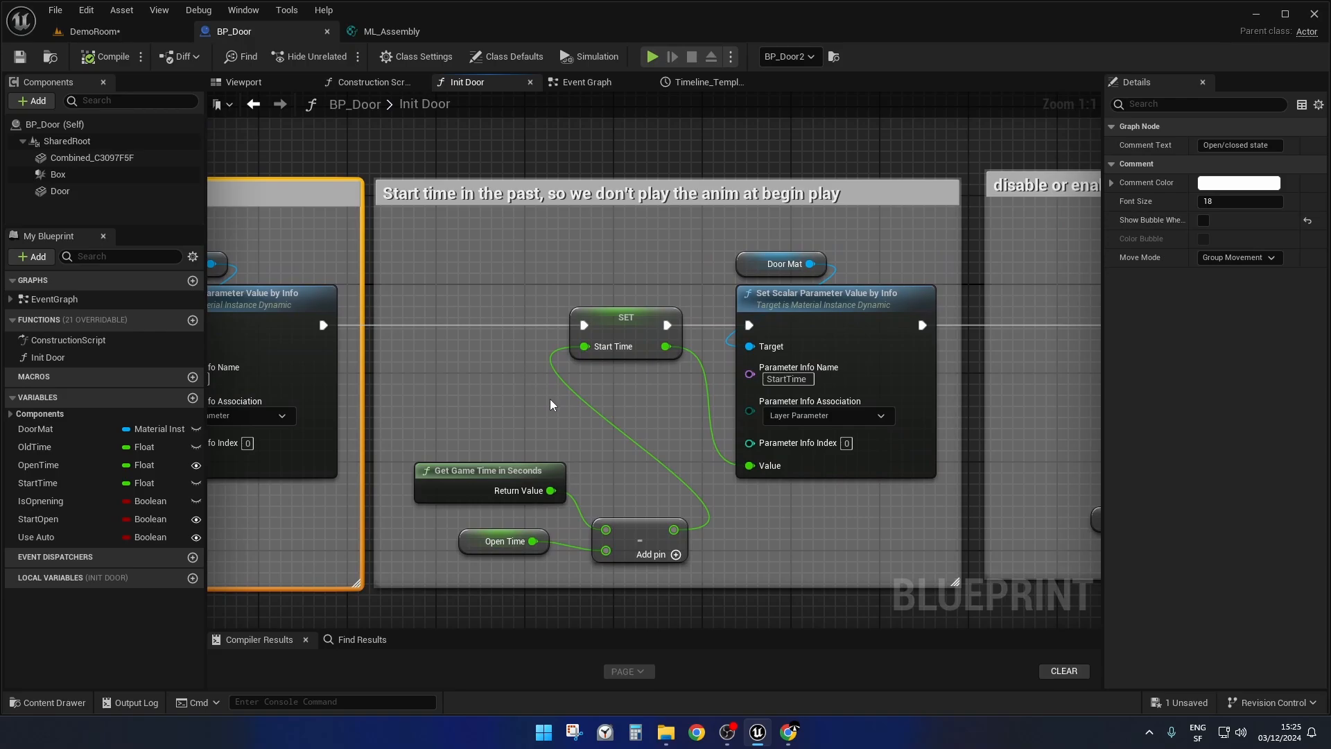
{"action": "right_click_drag", "start_coordinate": [511, 422], "coordinate": [489, 355]}
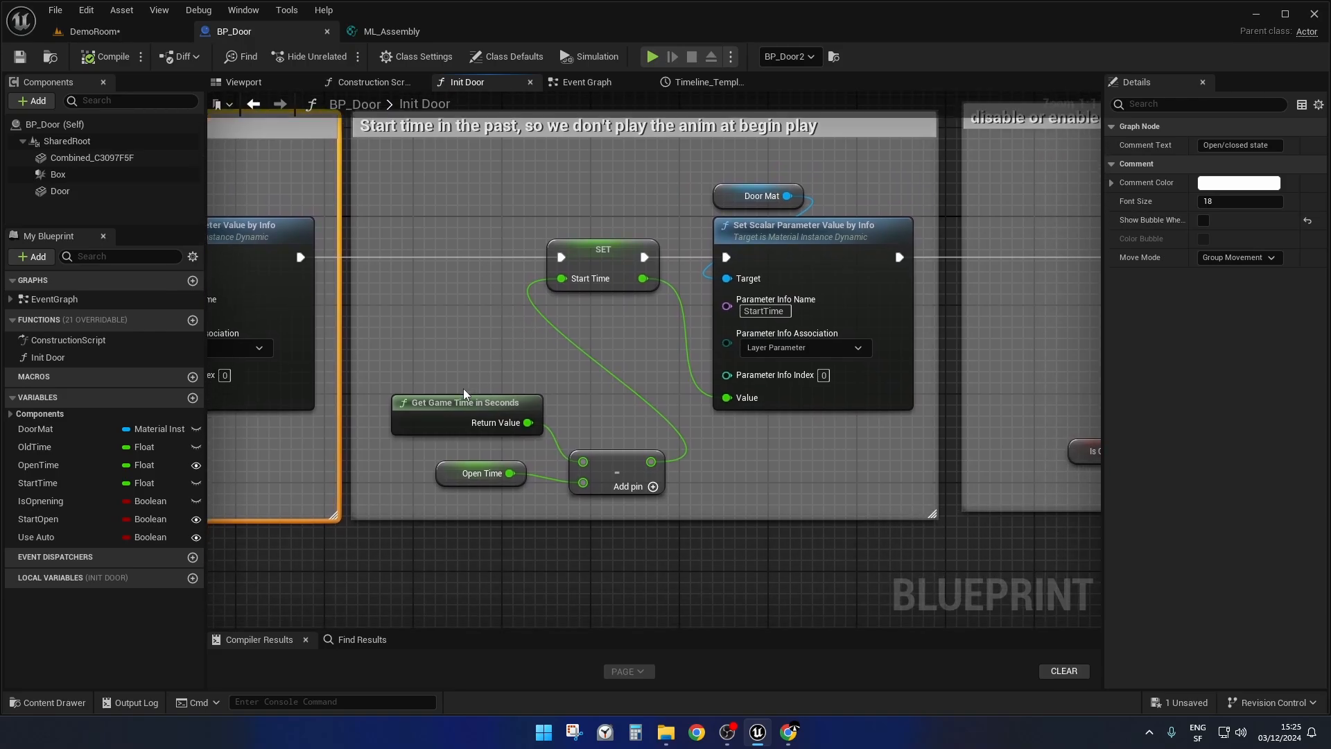
{"action": "left_click_drag", "start_coordinate": [444, 367], "coordinate": [610, 477]}
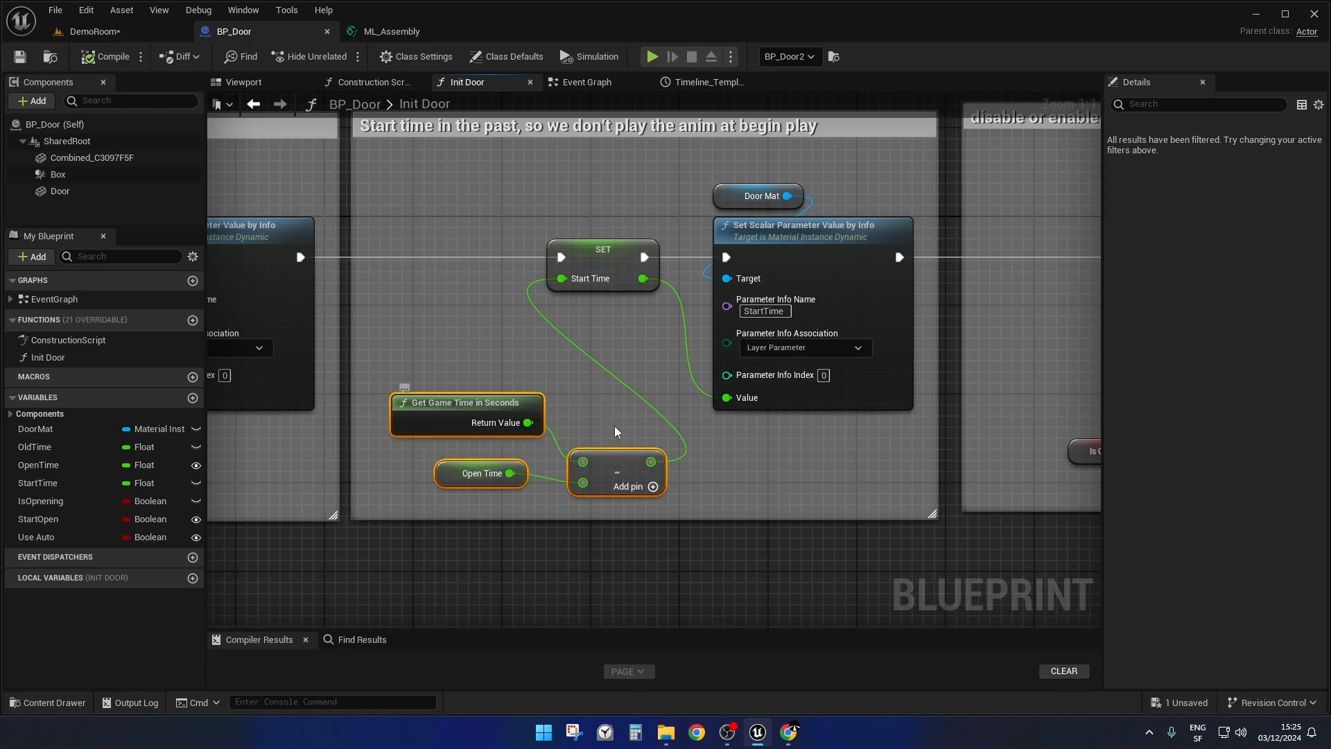
{"action": "left_click_drag", "start_coordinate": [446, 370], "coordinate": [644, 506]}
Examine Init Door's collision and "Hide the door mesh when it's open" blocks, then look over the whole function.
{"action": "right_click_drag", "start_coordinate": [830, 461], "coordinate": [357, 466]}
{"action": "scroll", "coordinate": [356, 466], "scroll_direction": "down", "scroll_amount": 1}
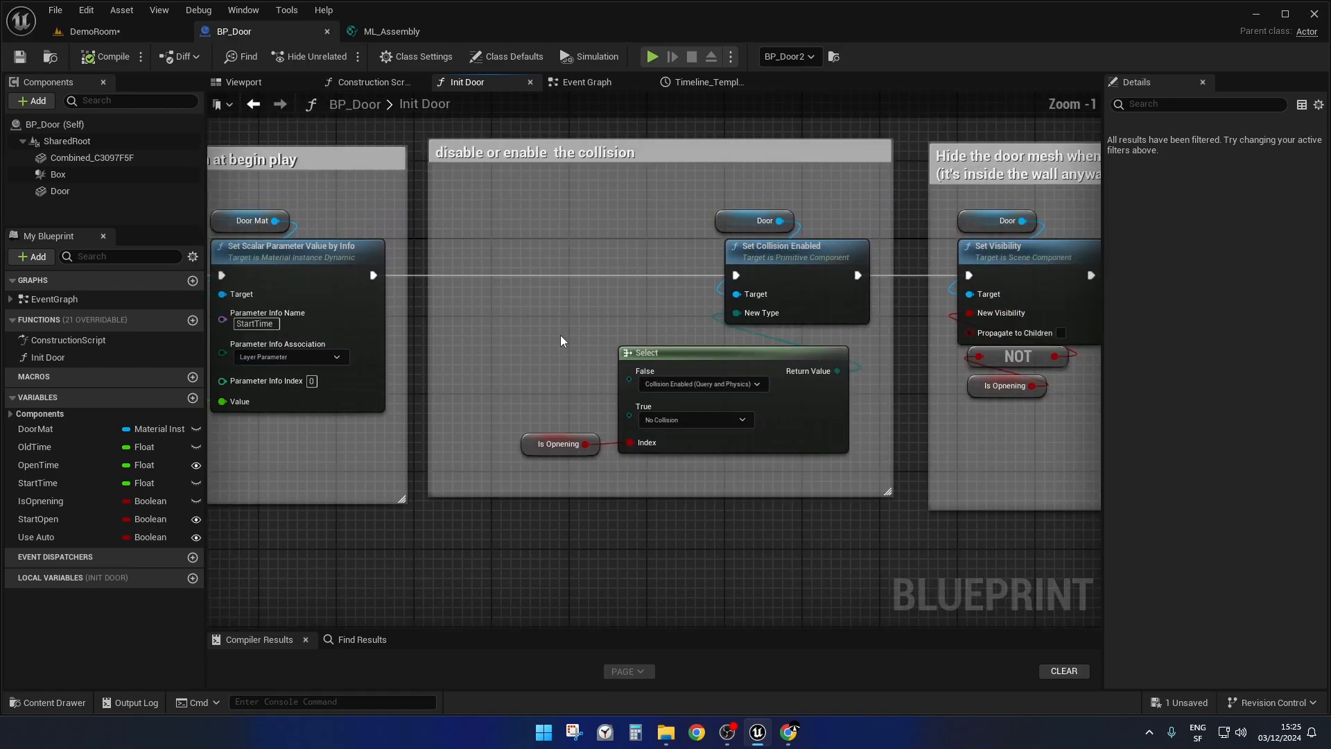
{"action": "right_click_drag", "start_coordinate": [561, 335], "coordinate": [369, 334]}
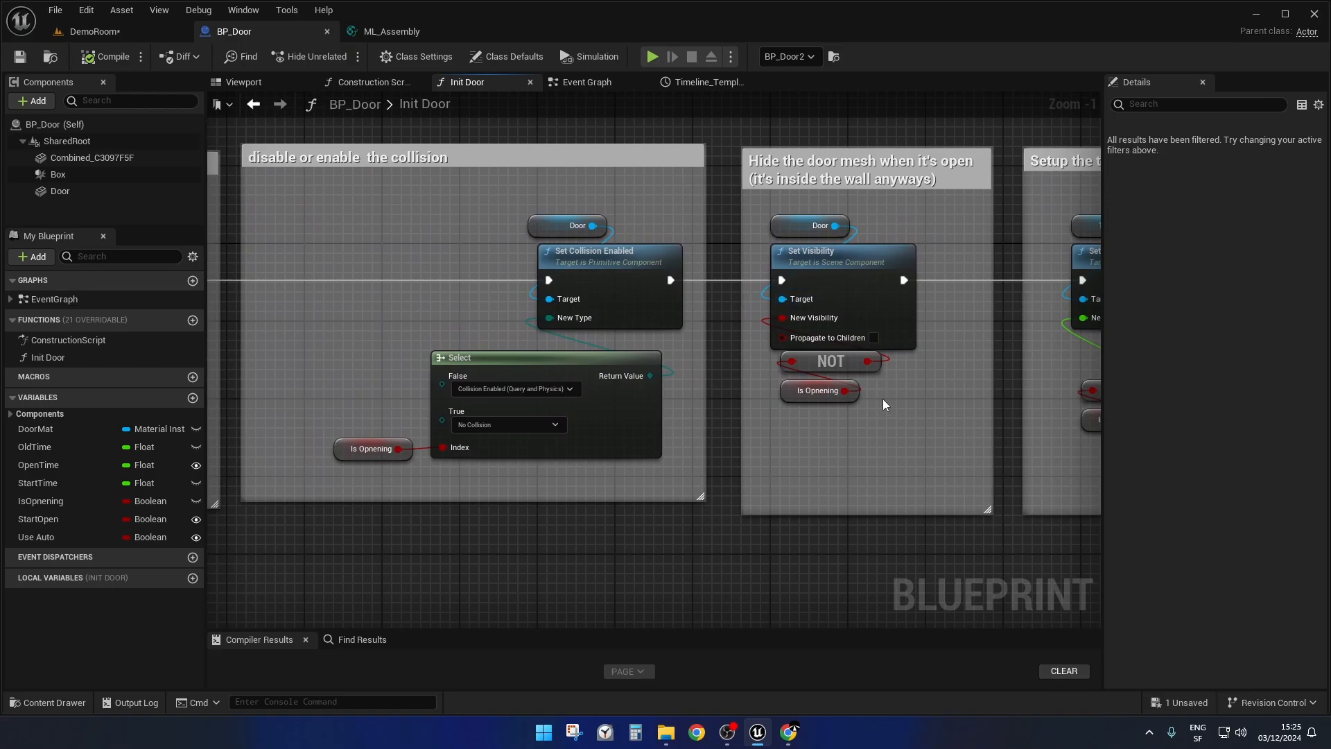
{"action": "scroll", "coordinate": [928, 380], "scroll_direction": "down", "scroll_amount": 3}
{"action": "right_click_drag", "start_coordinate": [903, 426], "coordinate": [1185, 376]}
{"action": "scroll", "coordinate": [838, 440], "scroll_direction": "down", "scroll_amount": 1}
{"action": "scroll", "coordinate": [837, 443], "scroll_direction": "down", "scroll_amount": 1}
{"action": "right_click_drag", "start_coordinate": [595, 520], "coordinate": [514, 457]}
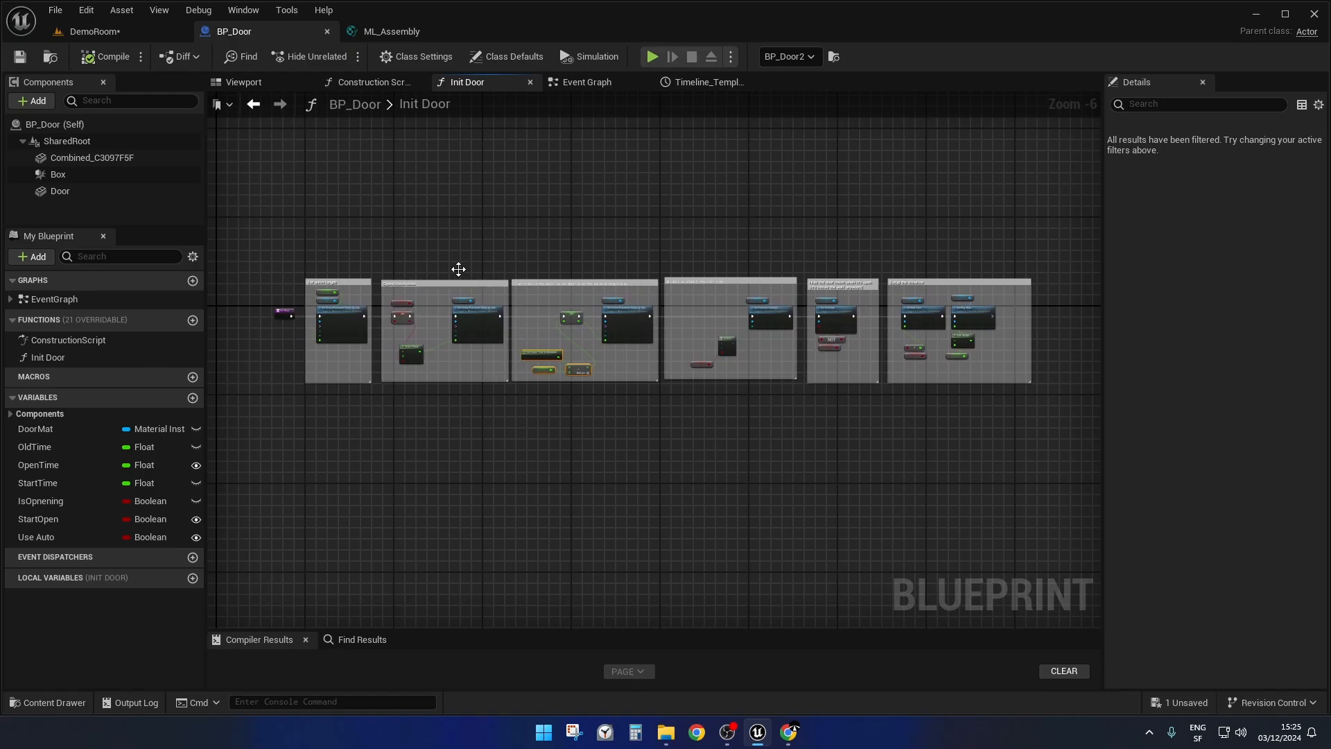
Return to the DemoRoom level and start playing from the floor in front of the BP control display.
{"action": "left_click", "coordinate": [97, 34]}
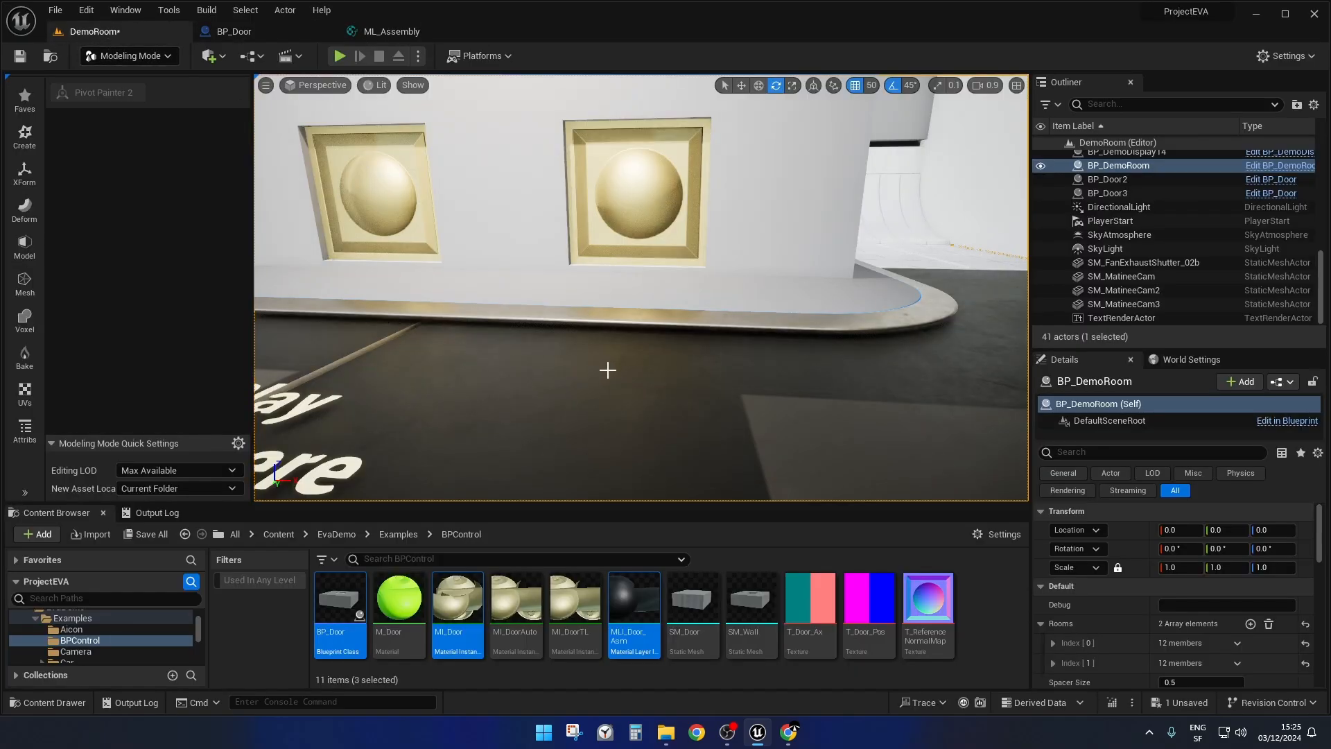
{"action": "right_click_drag", "start_coordinate": [606, 371], "coordinate": [564, 410]}
{"action": "key", "text": "s"}
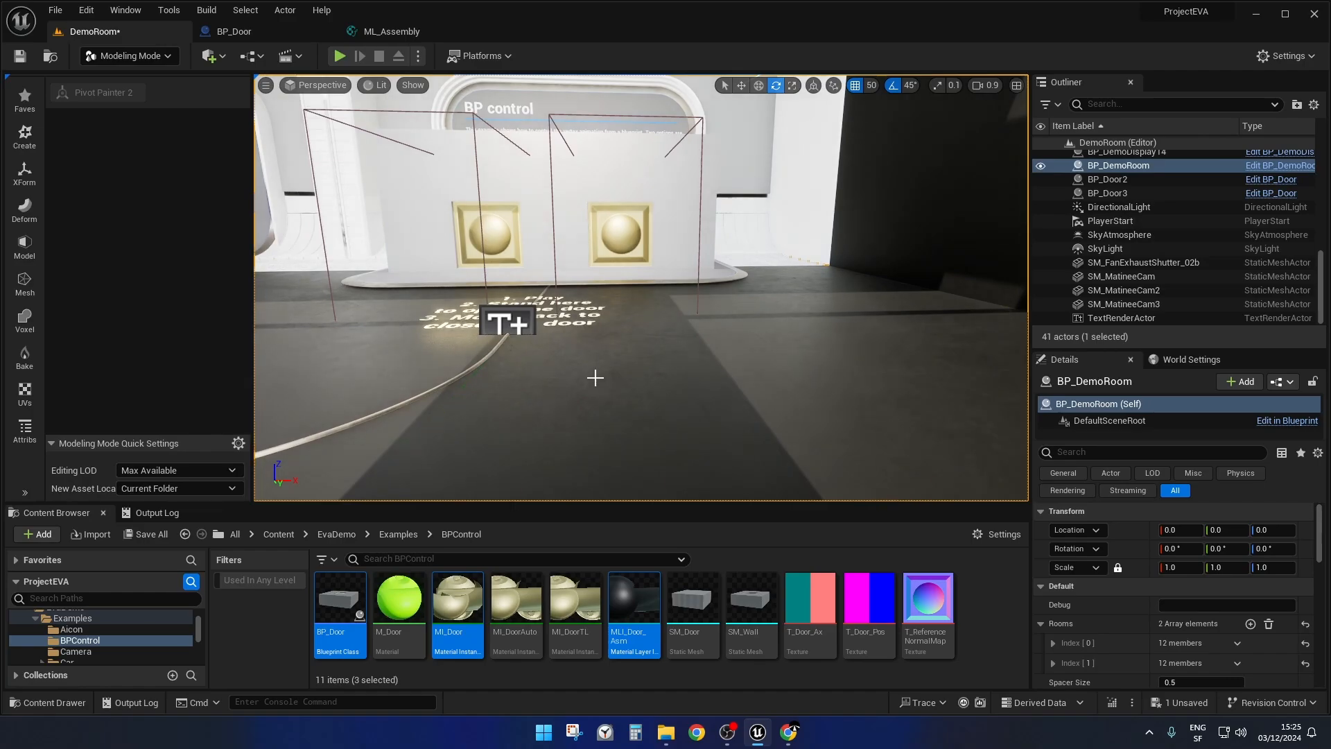
{"action": "right_click", "coordinate": [595, 380]}
{"action": "mouse_move", "coordinate": [678, 673]}
{"action": "left_click", "coordinate": [692, 700]}
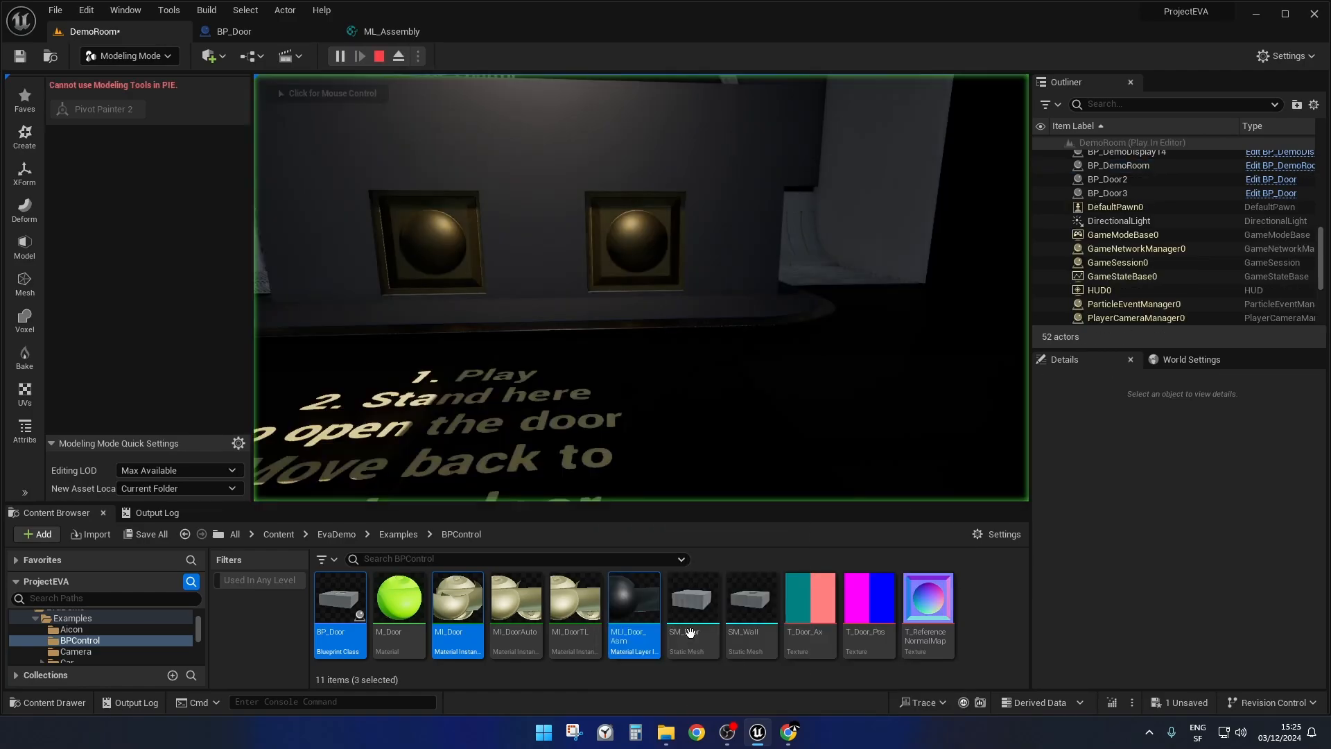
Approach the two doors in play, fly through an opening, and move back and forth to test them from behind.
{"action": "key", "text": "a"}
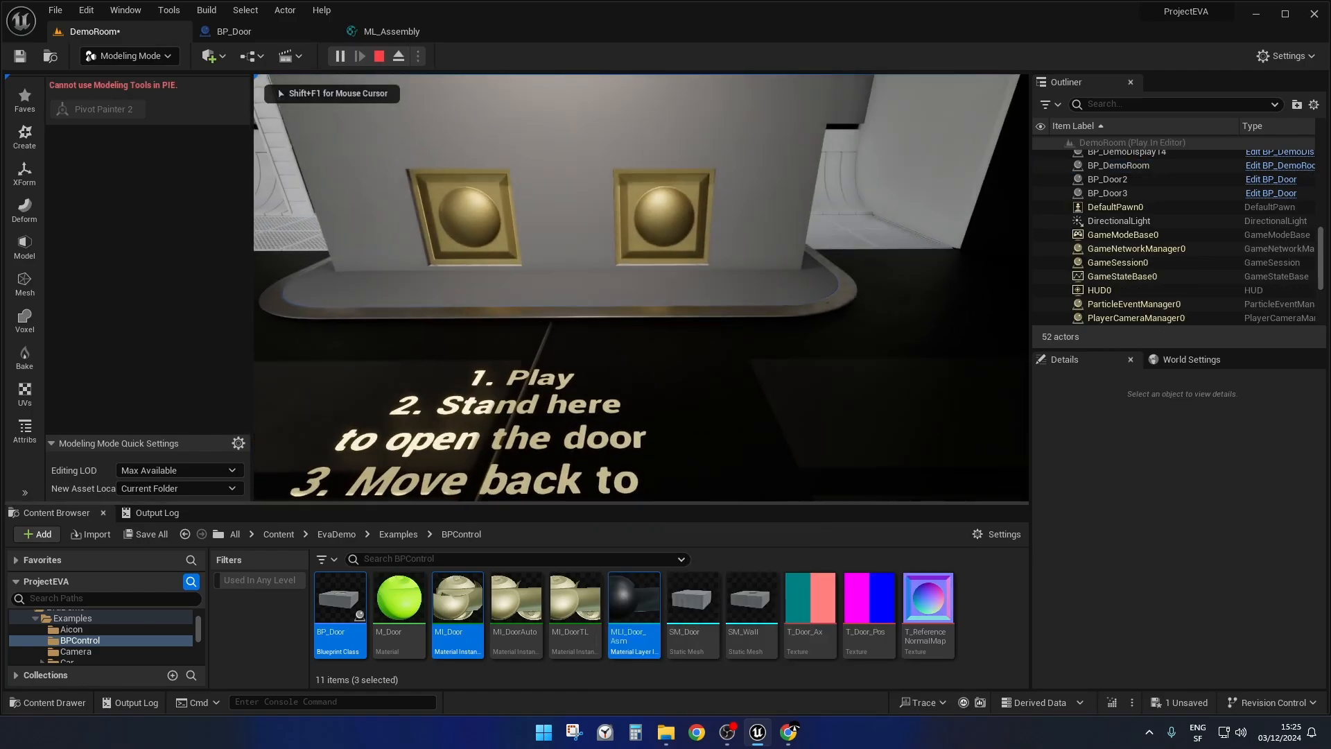
{"action": "key", "text": "w"}
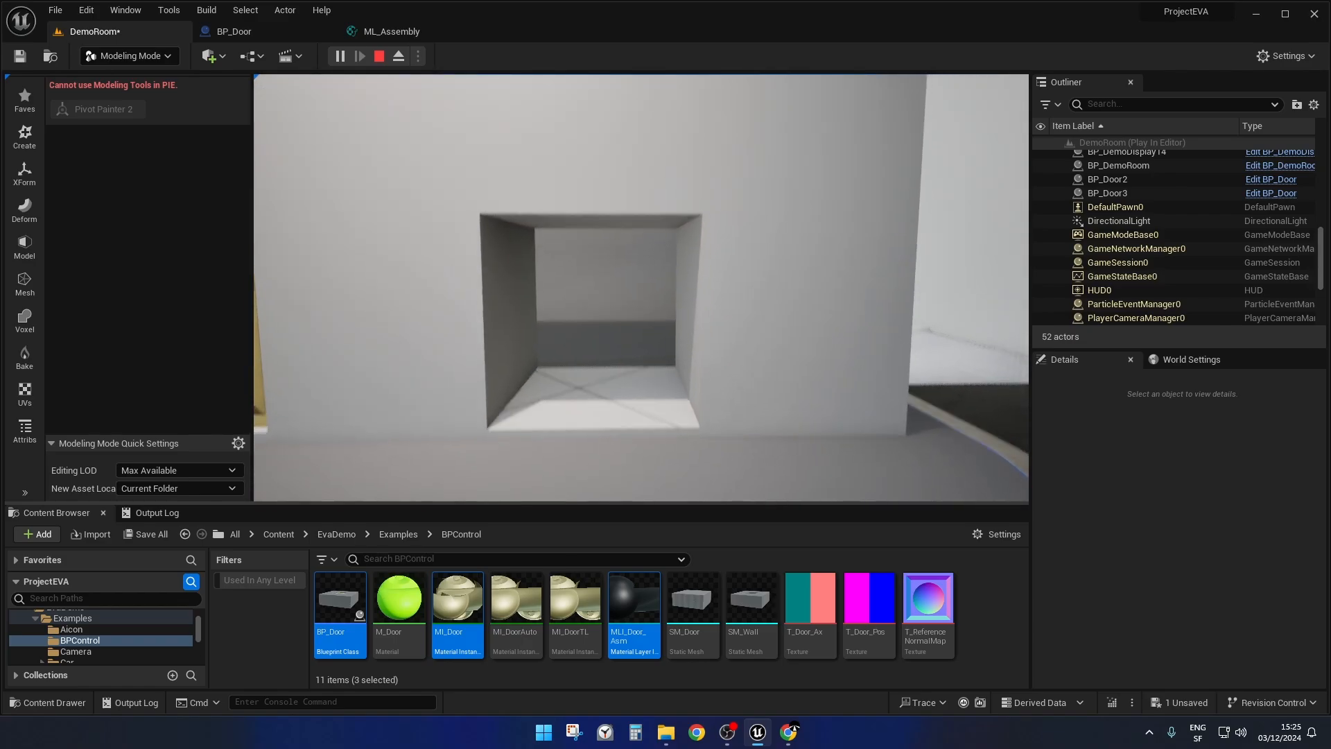
{"action": "key", "text": "w"}
{"action": "key", "text": "w"}
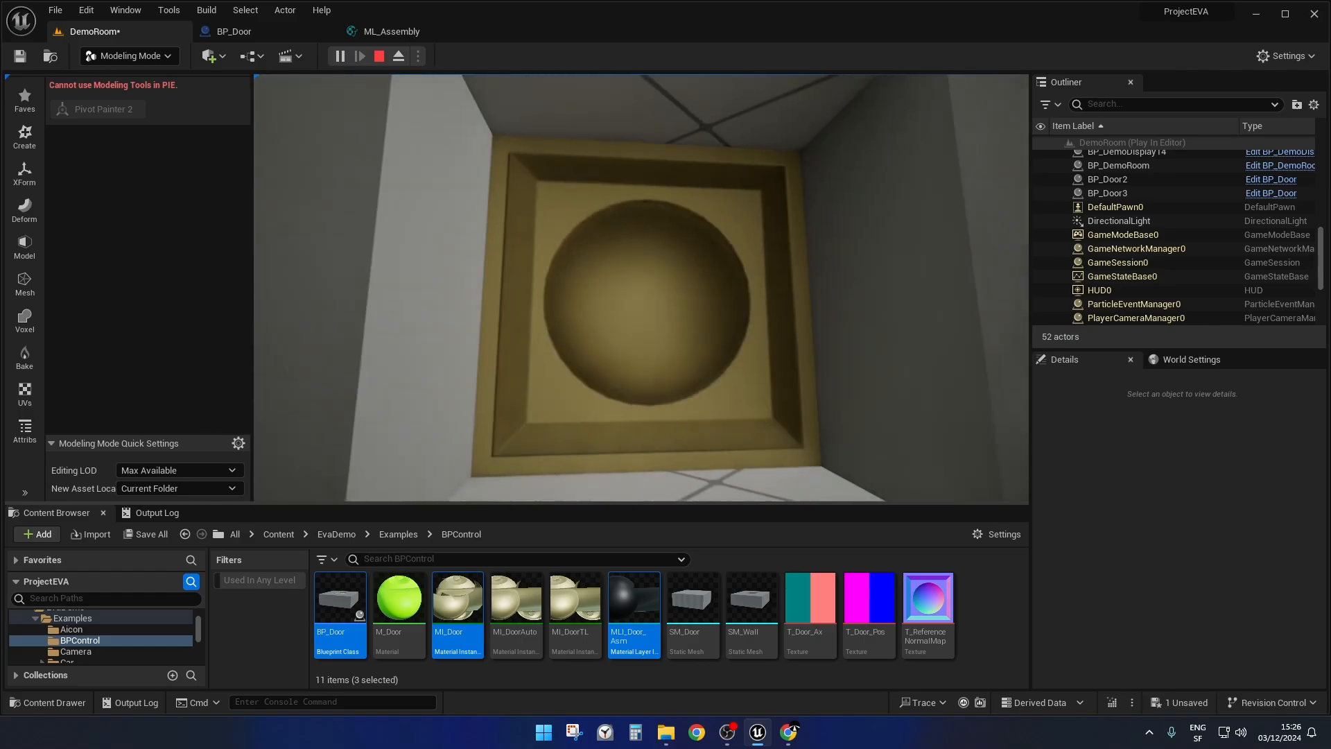
{"action": "key", "text": "s"}
{"action": "key", "text": "w"}
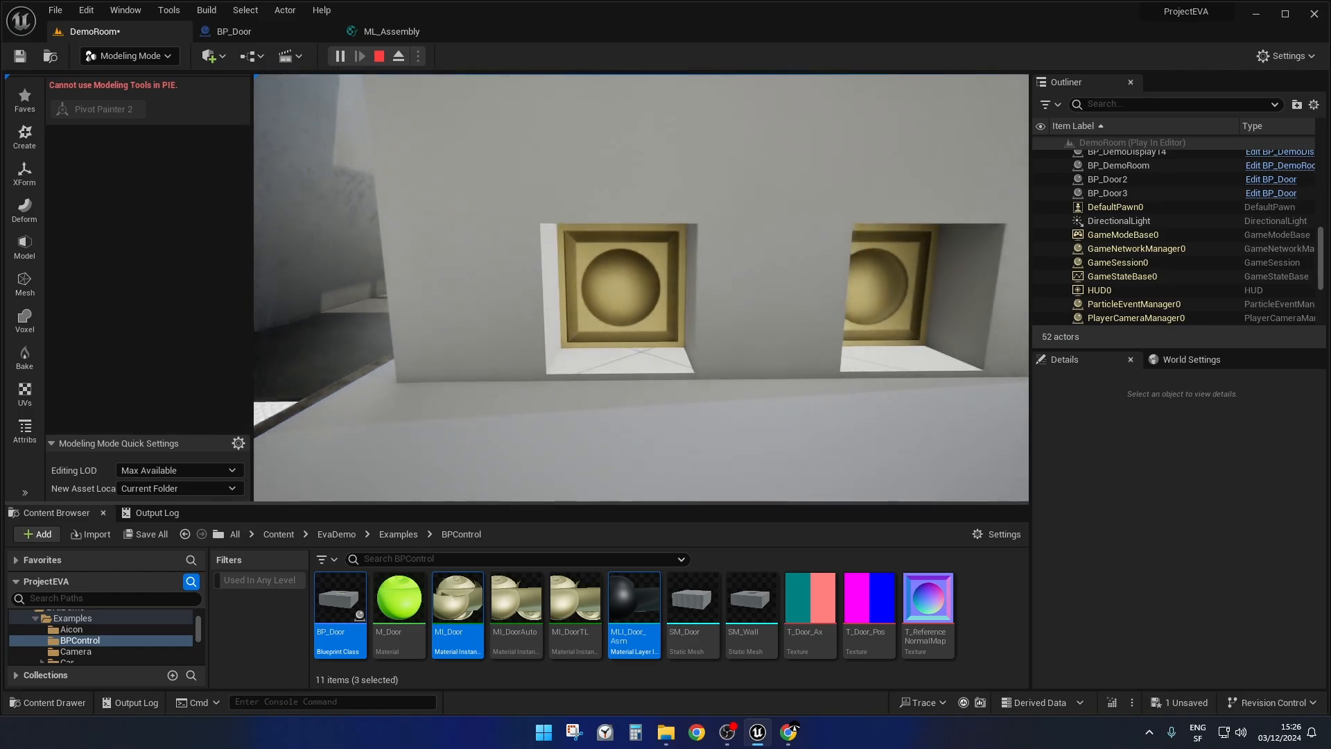
{"action": "key", "text": "s"}
{"action": "key", "text": "w"}
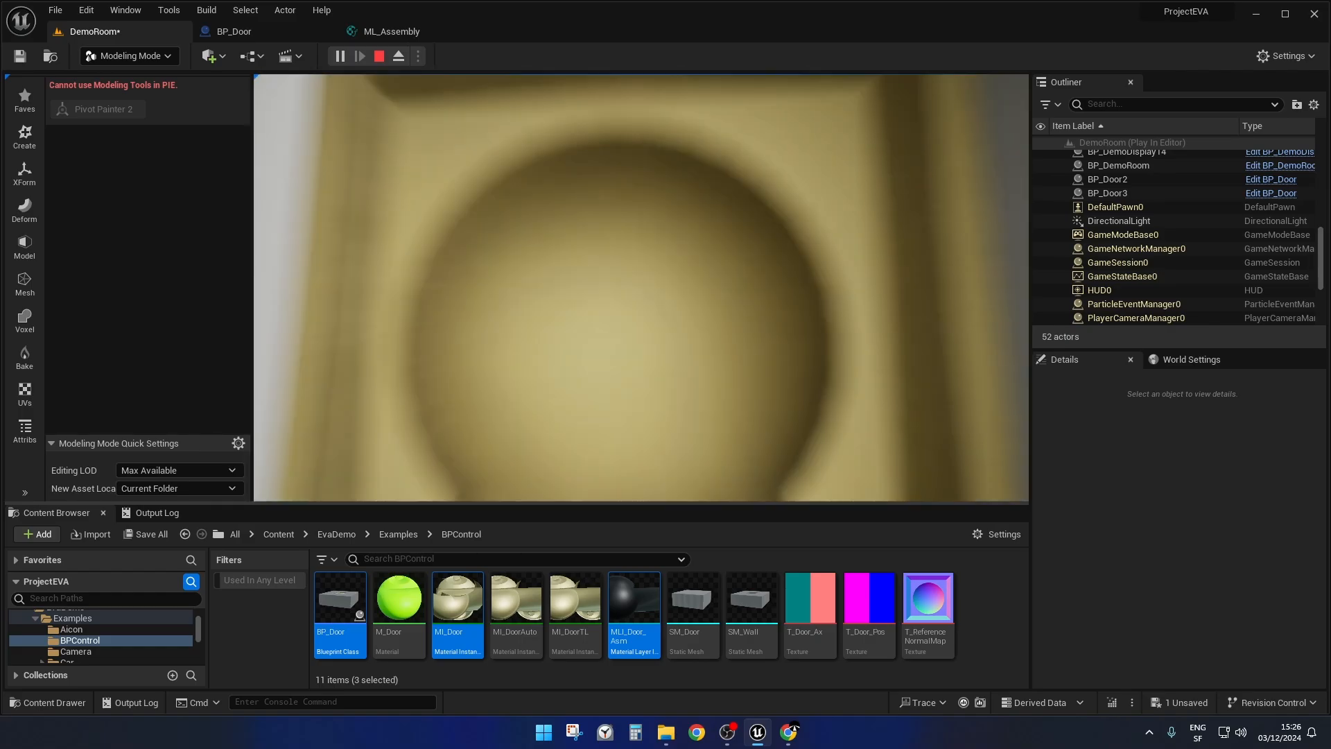
{"action": "key", "text": "s"}
{"action": "key", "text": "w"}
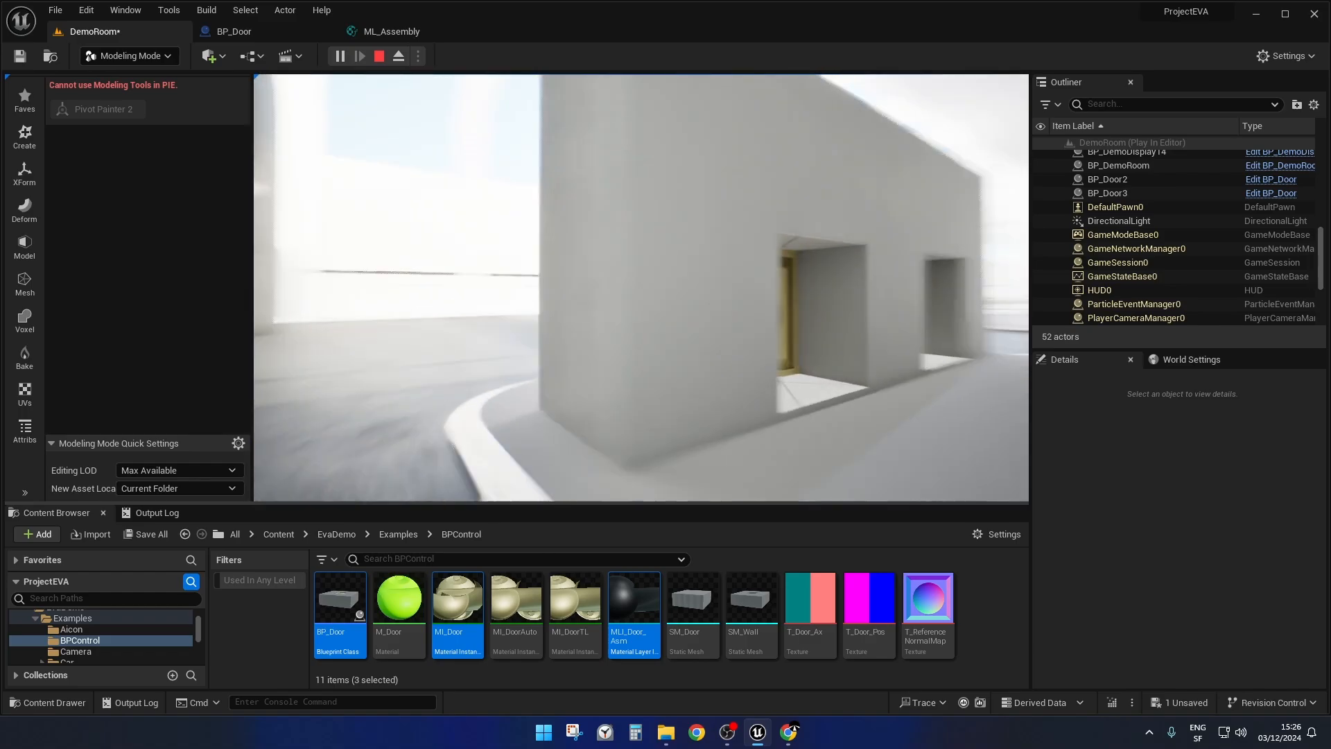
Test the doors' opening from the front, pass through the wall again, and back away from the display to trigger closing.
{"action": "key", "text": "w"}
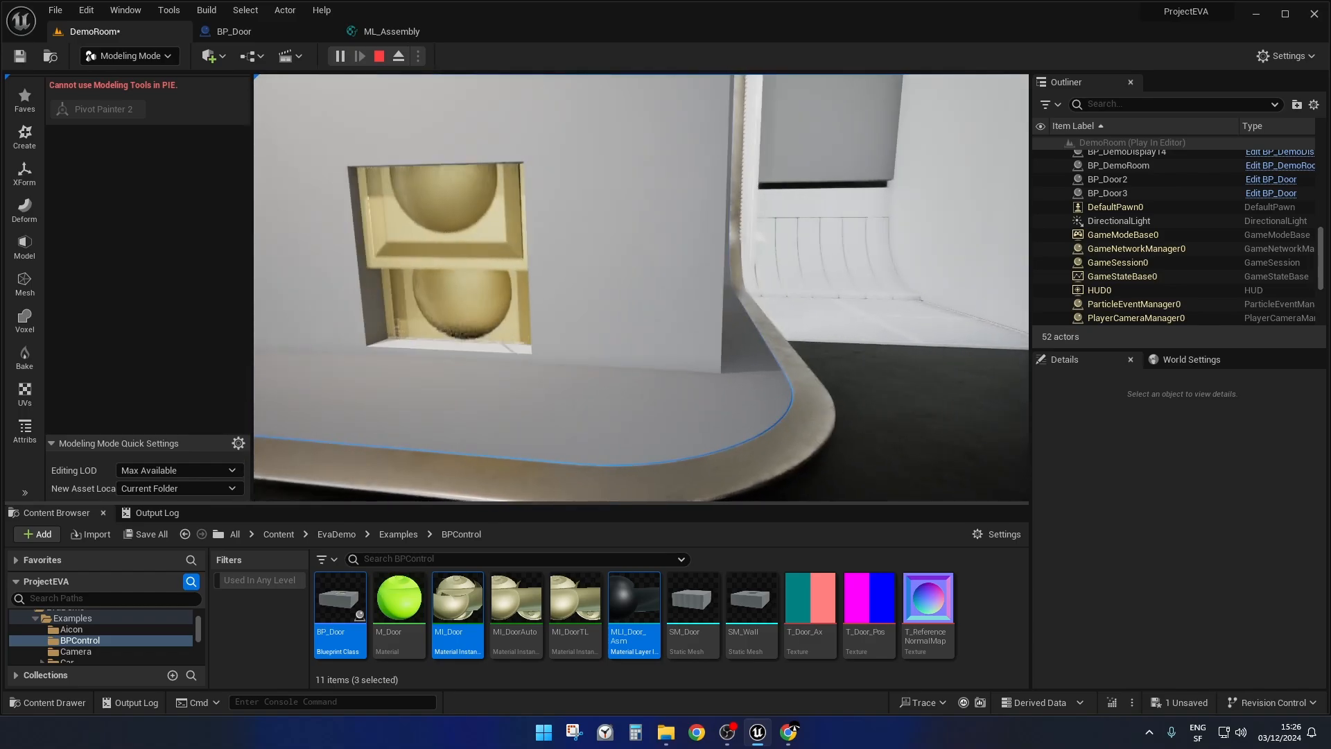
{"action": "key", "text": "a"}
{"action": "key", "text": "d"}
{"action": "key", "text": "a"}
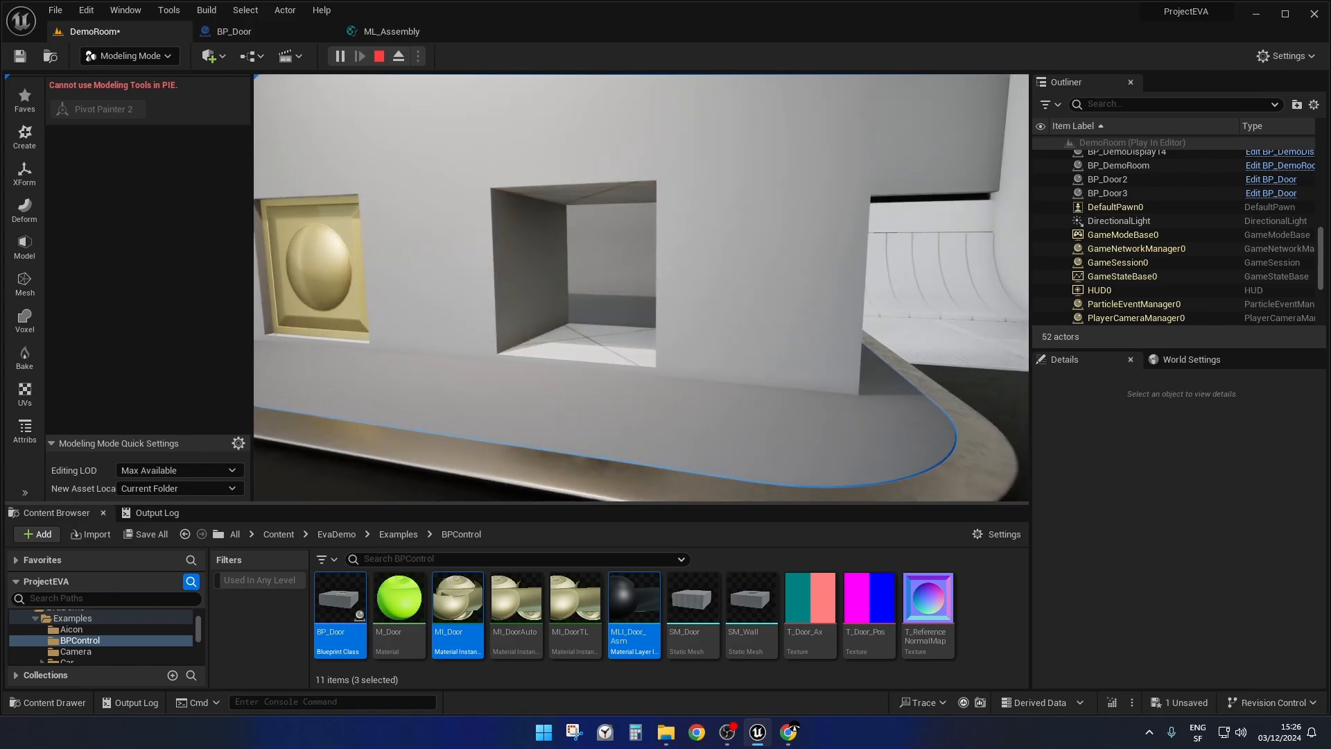
{"action": "key", "text": "s"}
{"action": "key", "text": "w"}
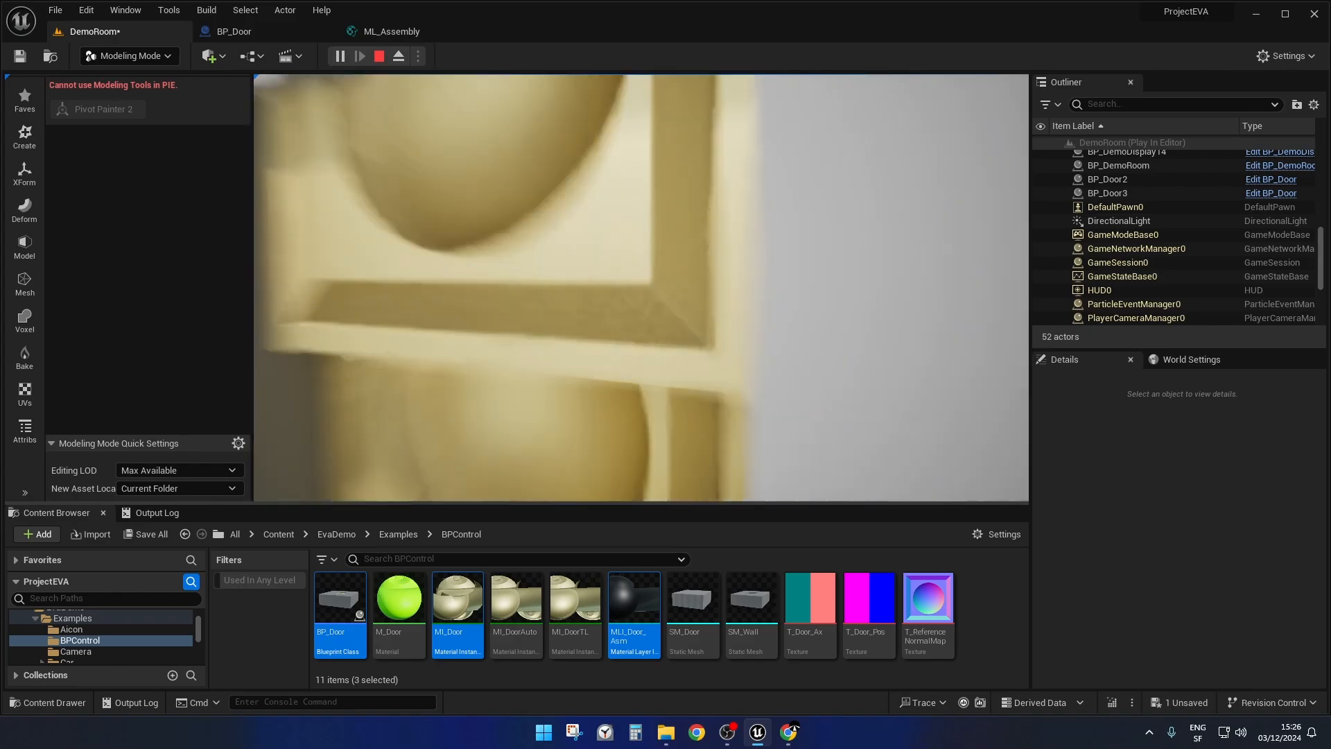
{"action": "key", "text": "w"}
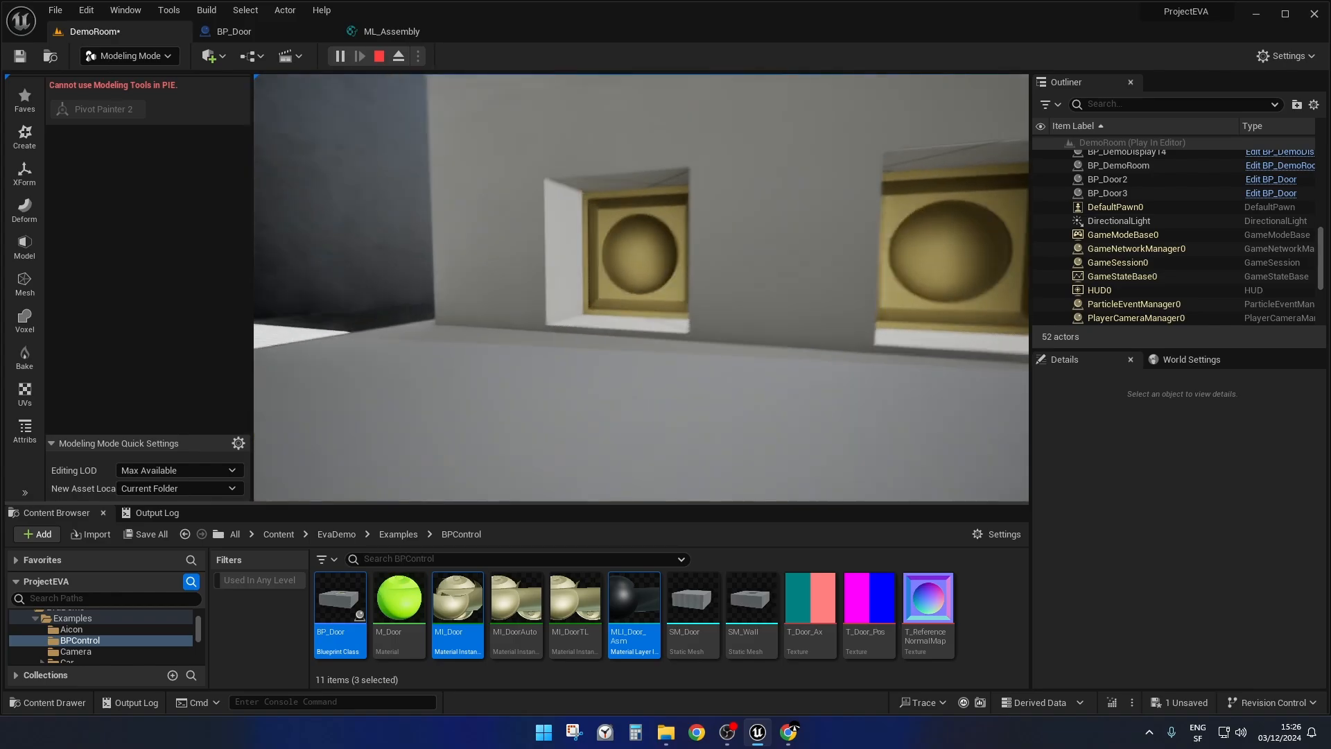
{"action": "key", "text": "s"}
{"action": "key", "text": "s"}
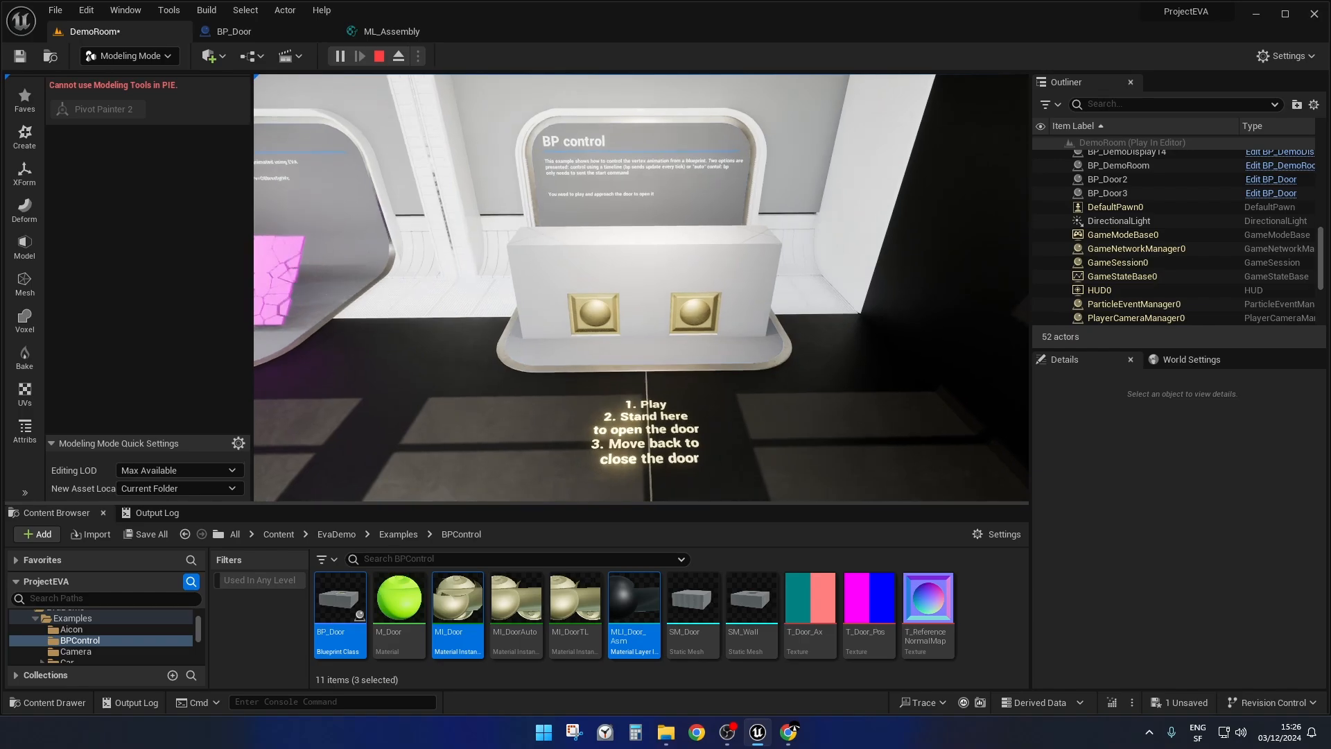
Move around the front of the BP control display, approaching and backing away to compare the two doors' animations.
{"action": "key", "text": "d"}
{"action": "key", "text": "w"}
{"action": "key", "text": "w"}
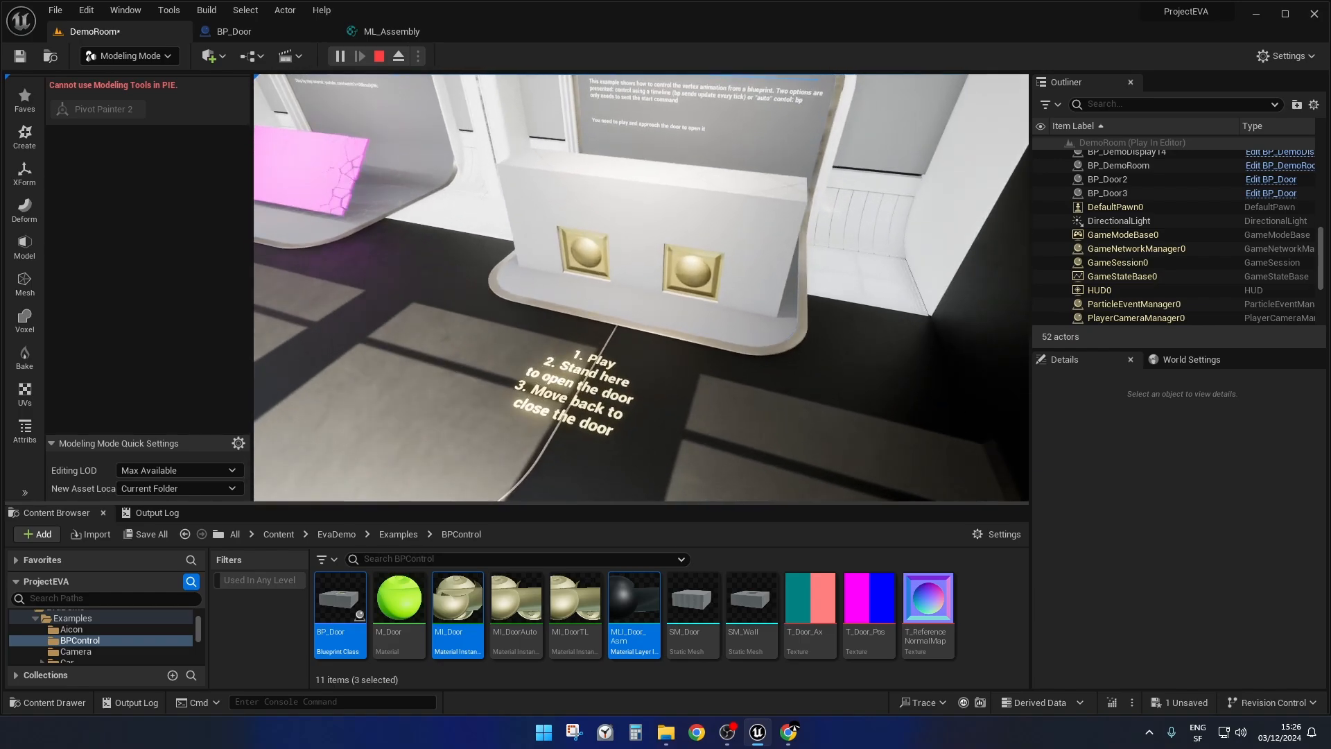
{"action": "key", "text": "w"}
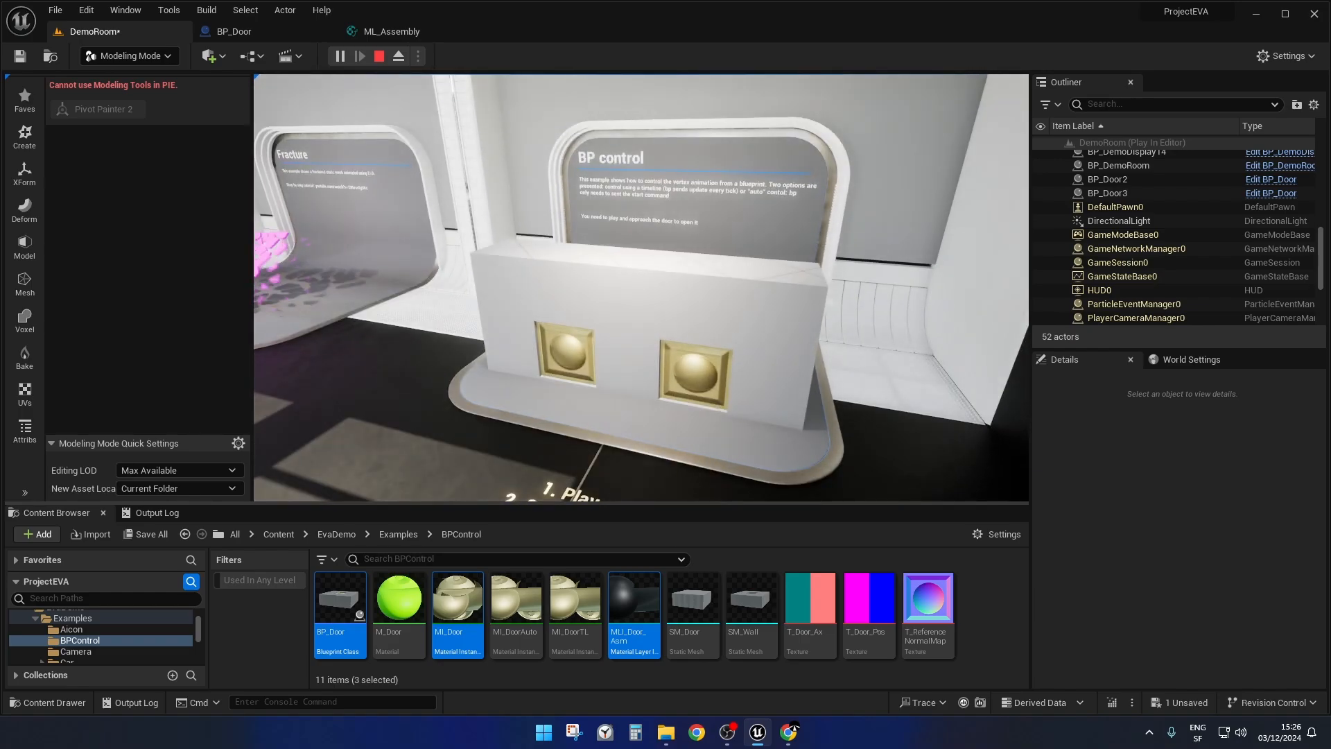
{"action": "key", "text": "a"}
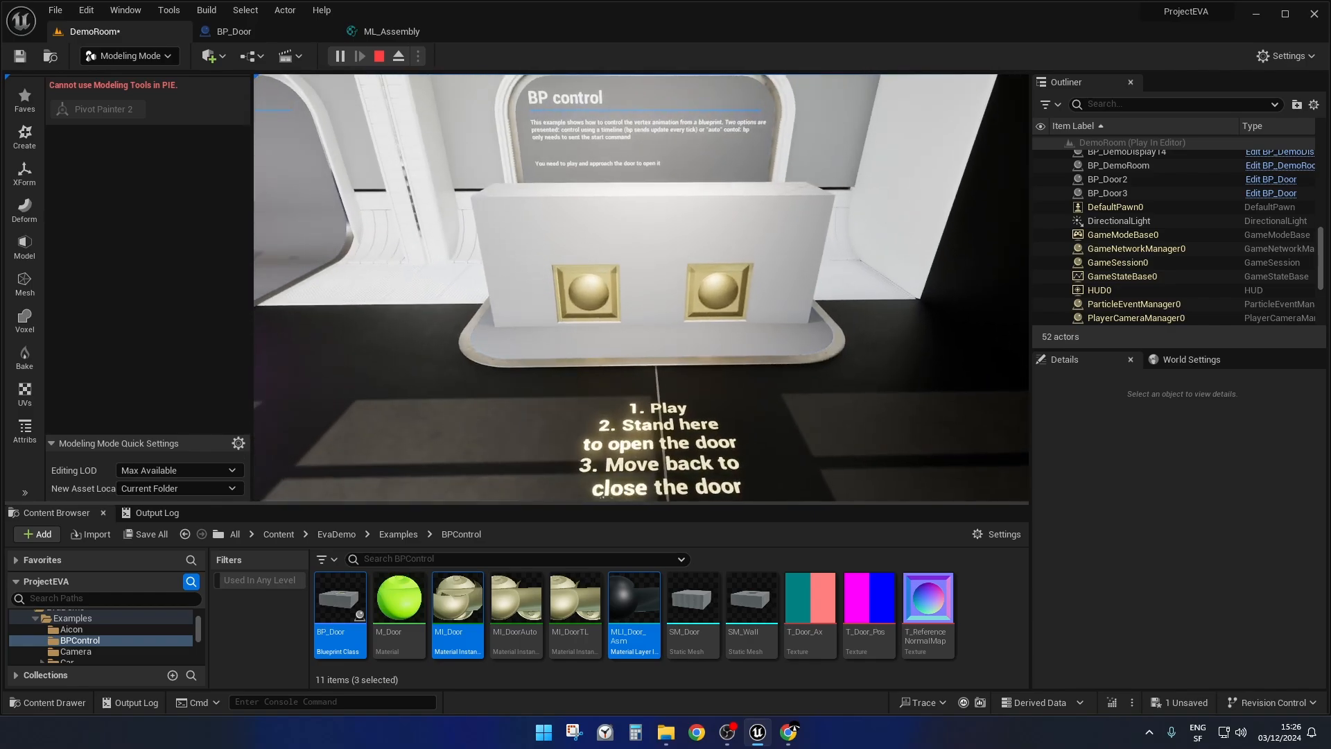
{"action": "key", "text": "w"}
{"action": "key", "text": "s"}
{"action": "key", "text": "s"}
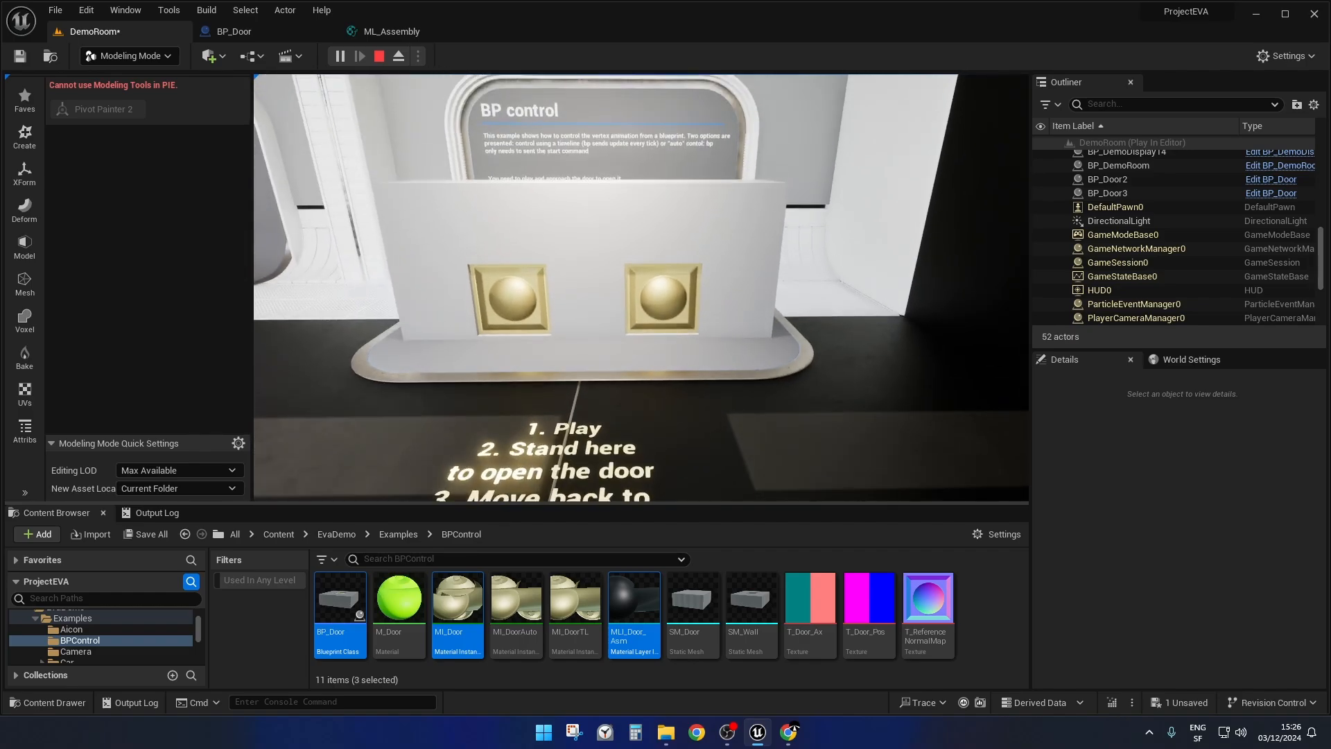
{"action": "key", "text": "q"}
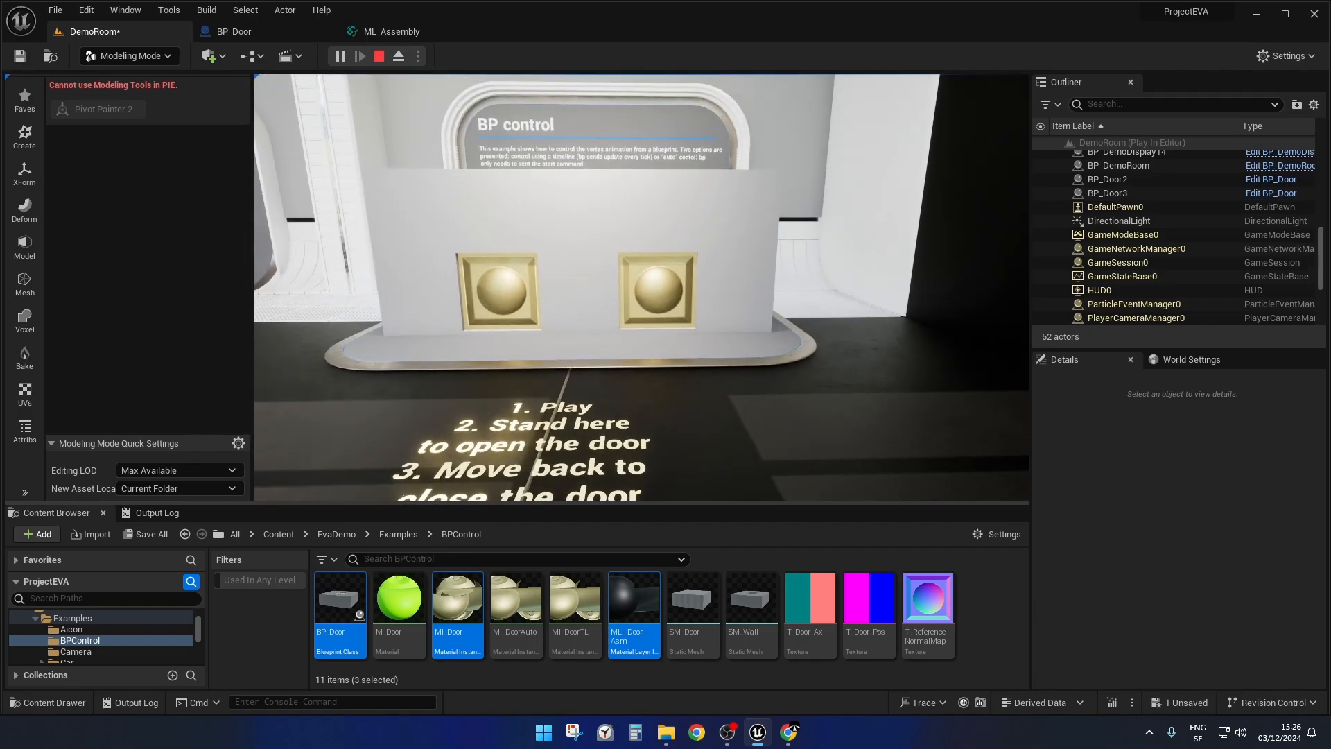